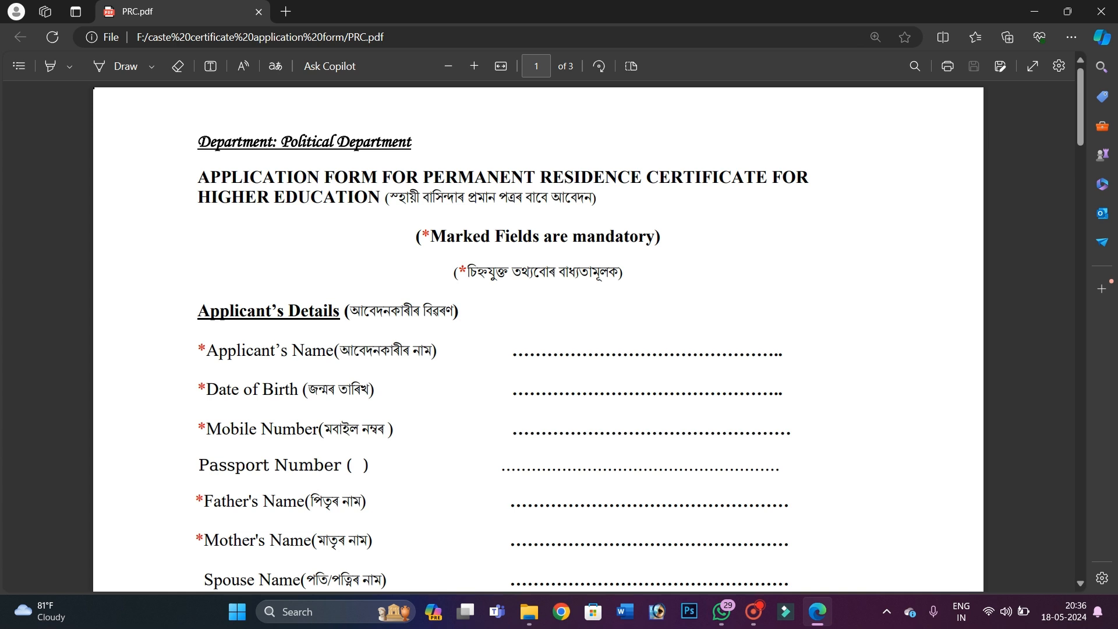
# Scroll through PRC.pdf from page 1 down to page 3 and back to the top
pyautogui.scroll(-15, 538, 338)
pyautogui.scroll(4, 538, 338)
pyautogui.scroll(-8, 538, 338)
pyautogui.scroll(-15, 538, 332)
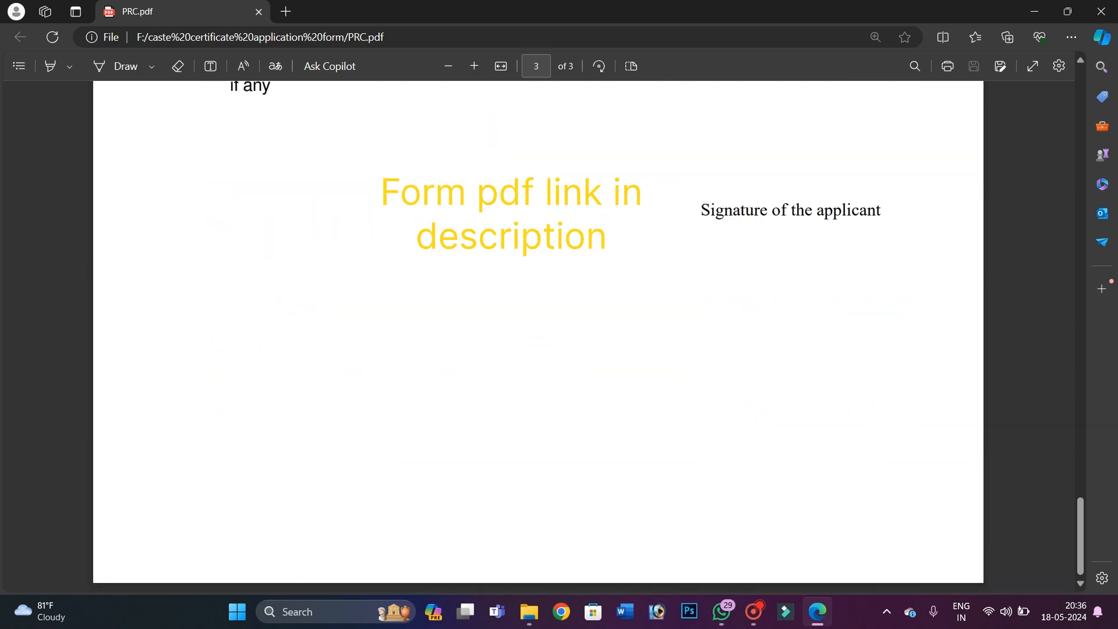
pyautogui.scroll(20, 538, 332)
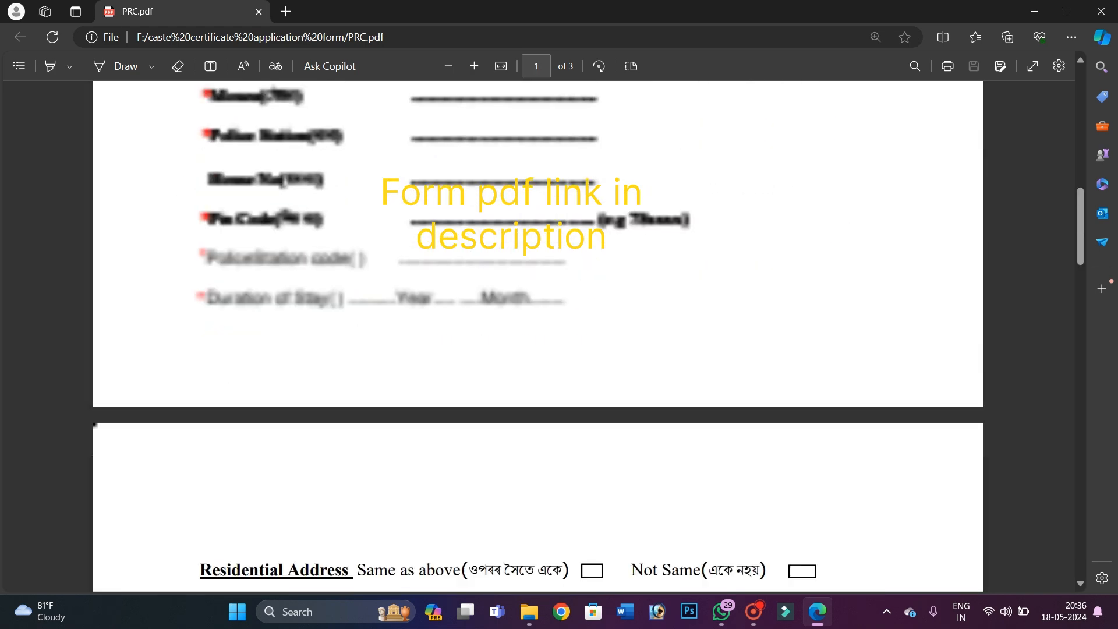
pyautogui.scroll(10, 538, 332)
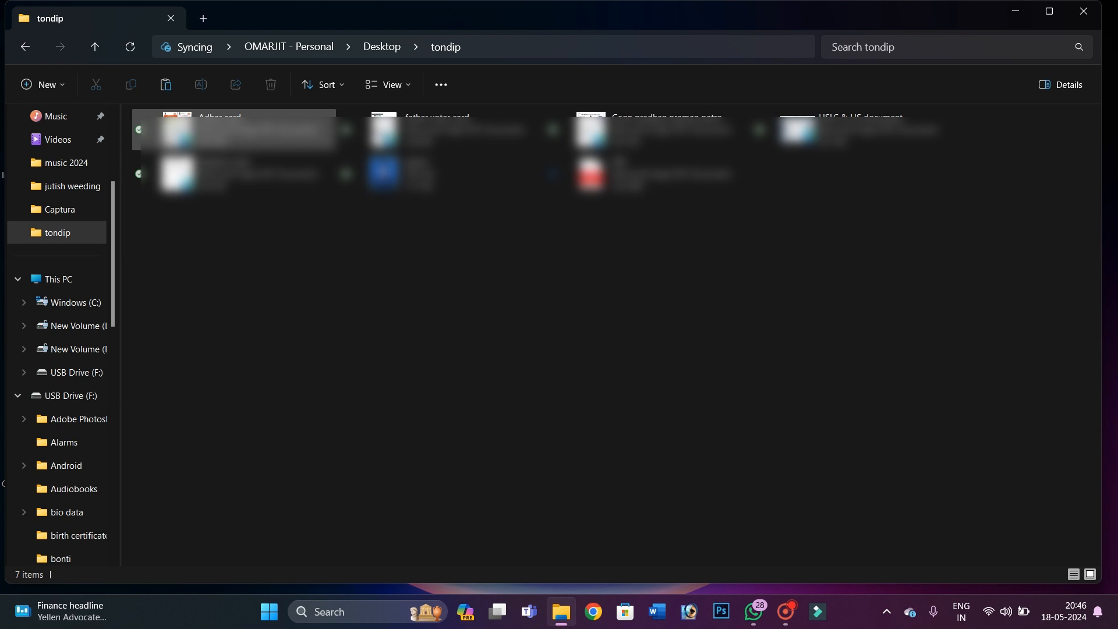
# Select Adhar card and father voter card, then open Gaon pradhan praman patro.pdf from tondip
pyautogui.click(262, 138)
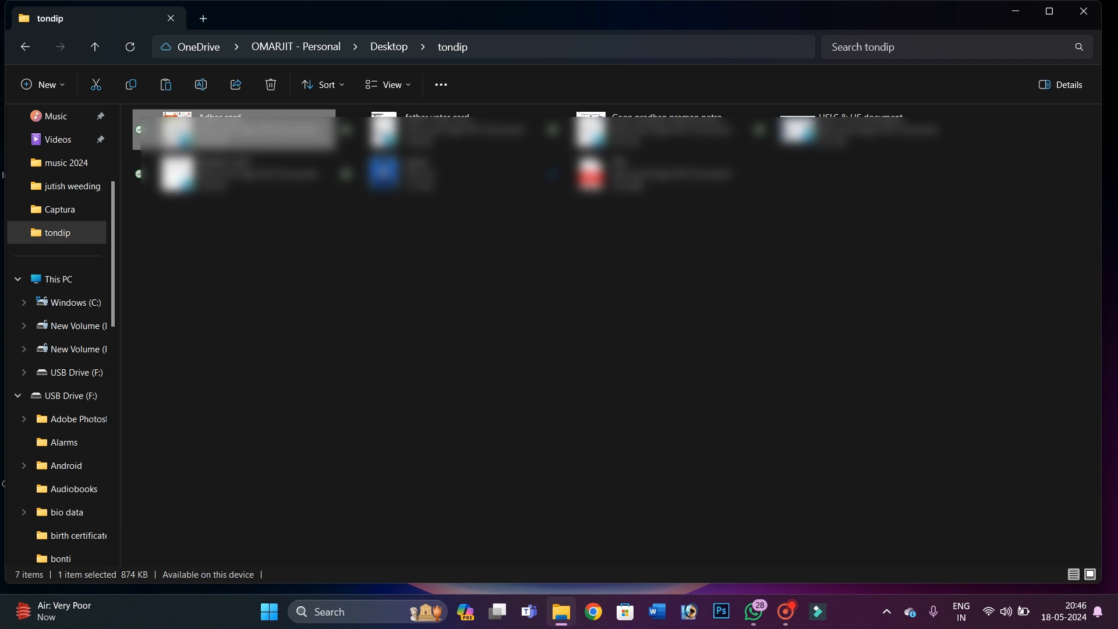
pyautogui.click(455, 137)
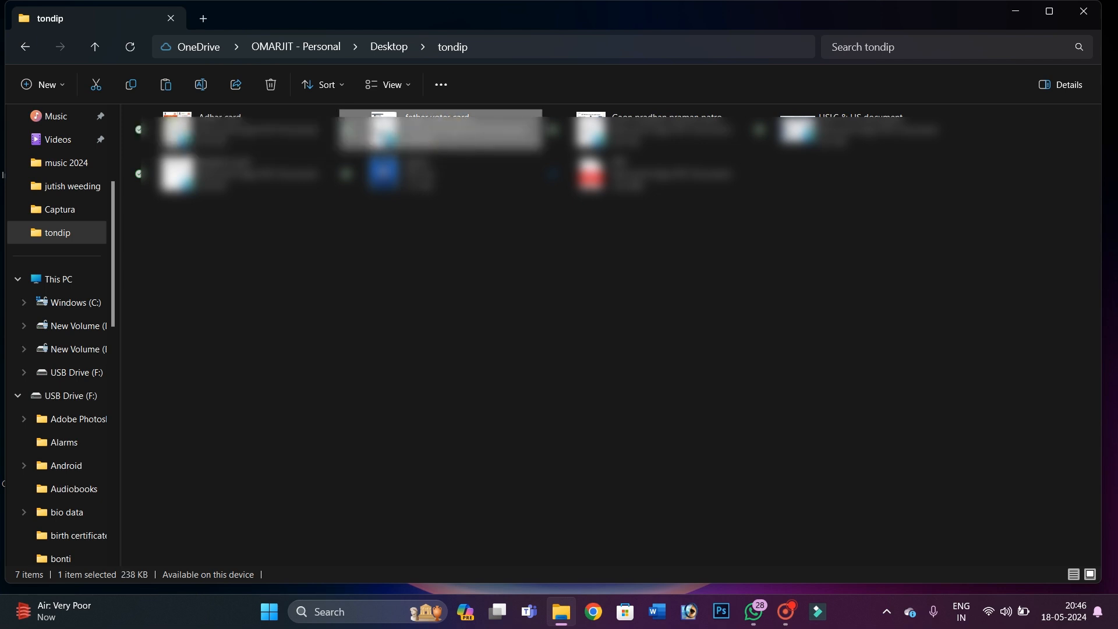
pyautogui.click(632, 138)
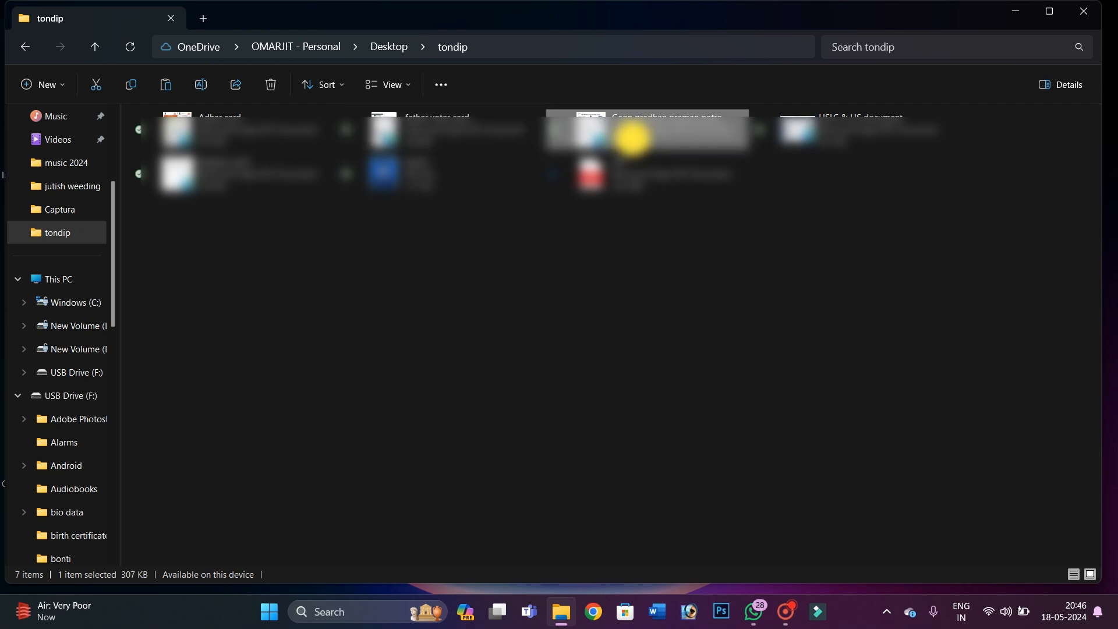
pyautogui.doubleClick(633, 139)
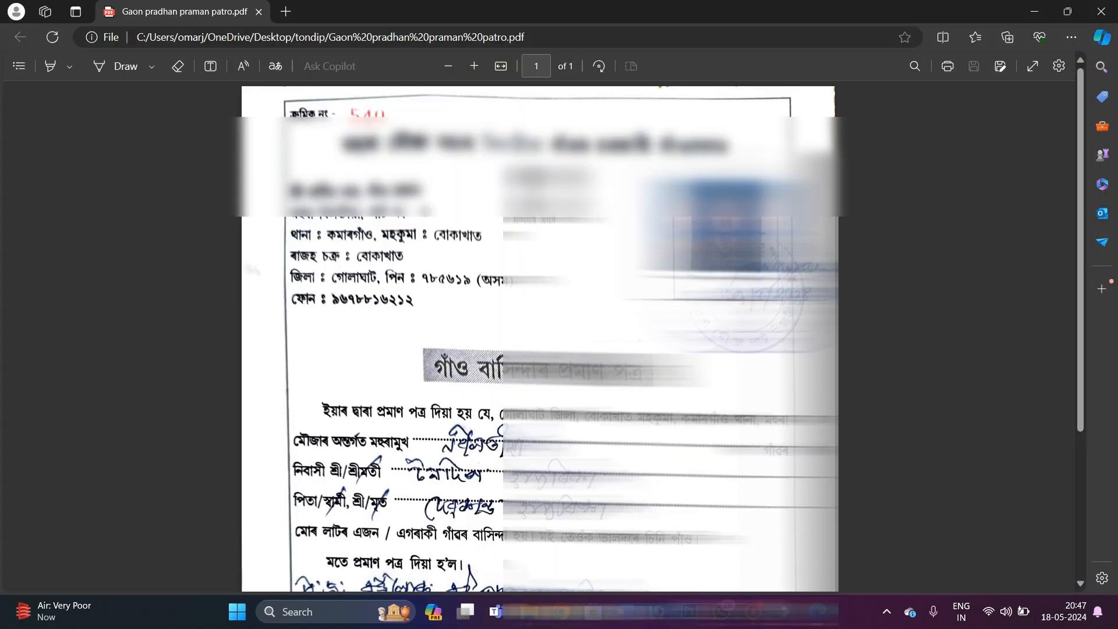
# Review the Gaon pradhan praman patro certificate and close it
pyautogui.scroll(-1, 632, 139)
pyautogui.scroll(1, 633, 138)
pyautogui.scroll(-3, 538, 338)
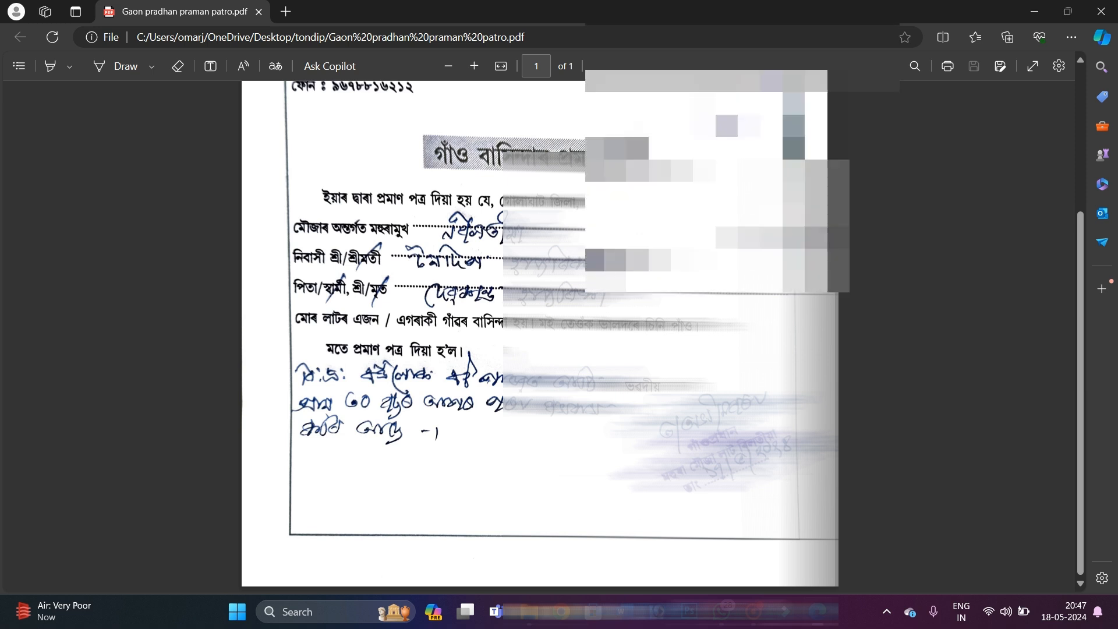
pyautogui.scroll(3, 538, 337)
pyautogui.scroll(-1, 539, 338)
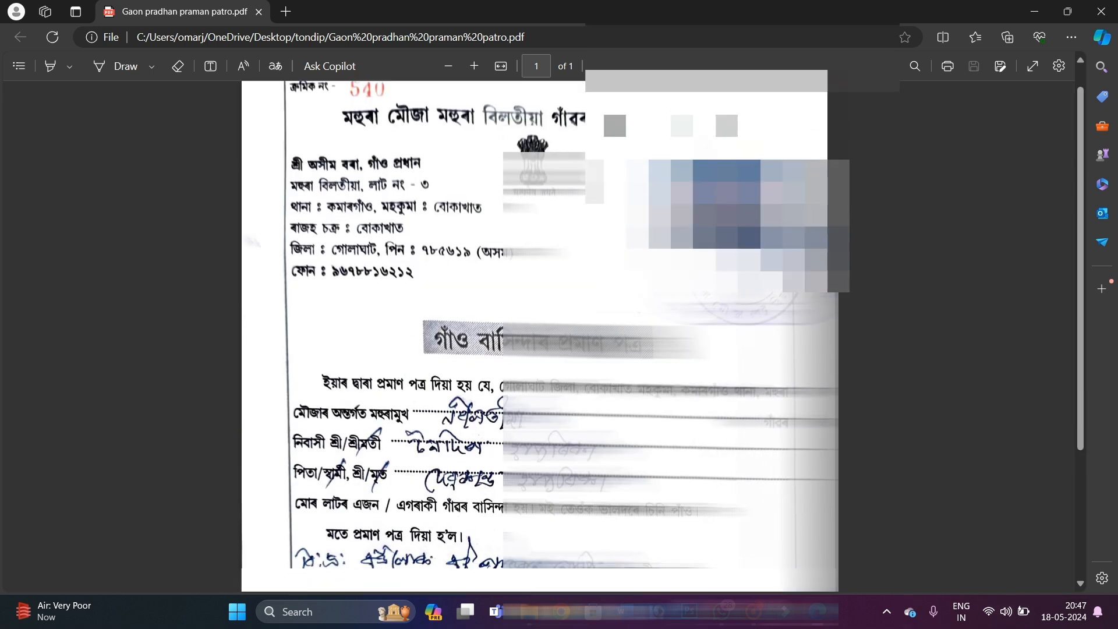
pyautogui.click(1101, 11)
# Check the Adhar card and father voter card PDFs, closing each afterwards
pyautogui.doubleClick(225, 129)
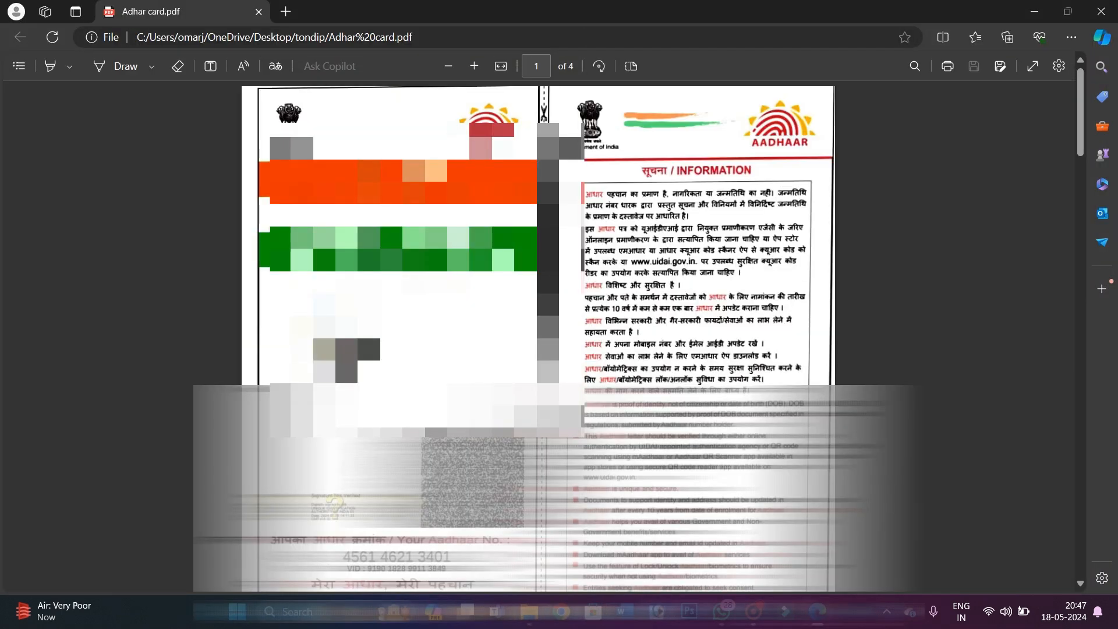
pyautogui.scroll(-3, 538, 337)
pyautogui.click(1101, 11)
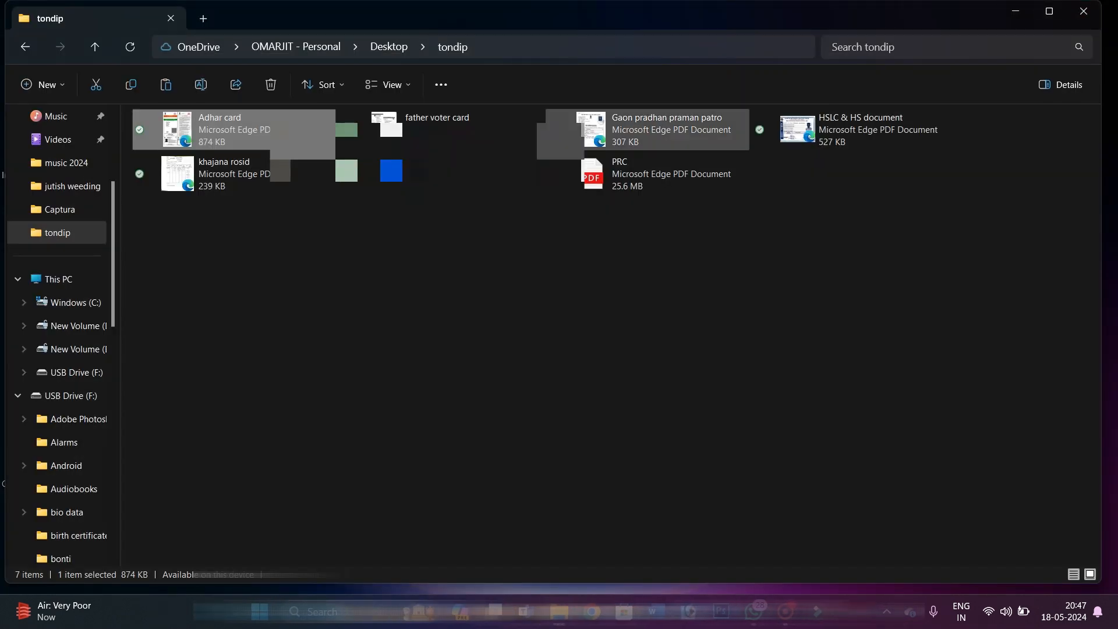
pyautogui.doubleClick(436, 129)
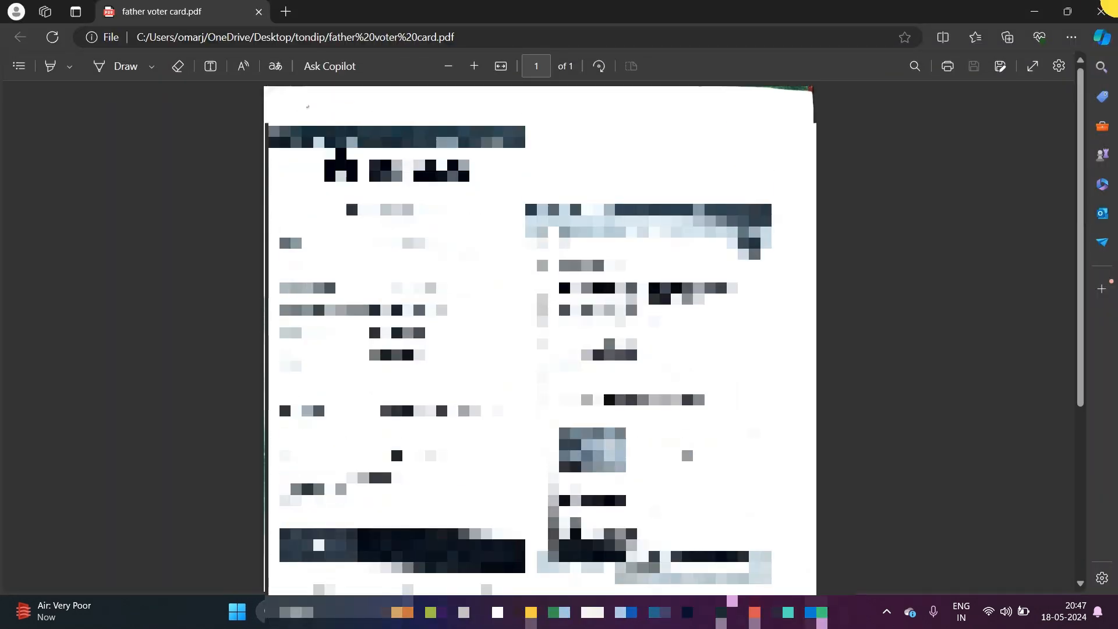
pyautogui.click(1101, 11)
# Look through the HSLC & HS document PDF and close it
pyautogui.doubleClick(862, 123)
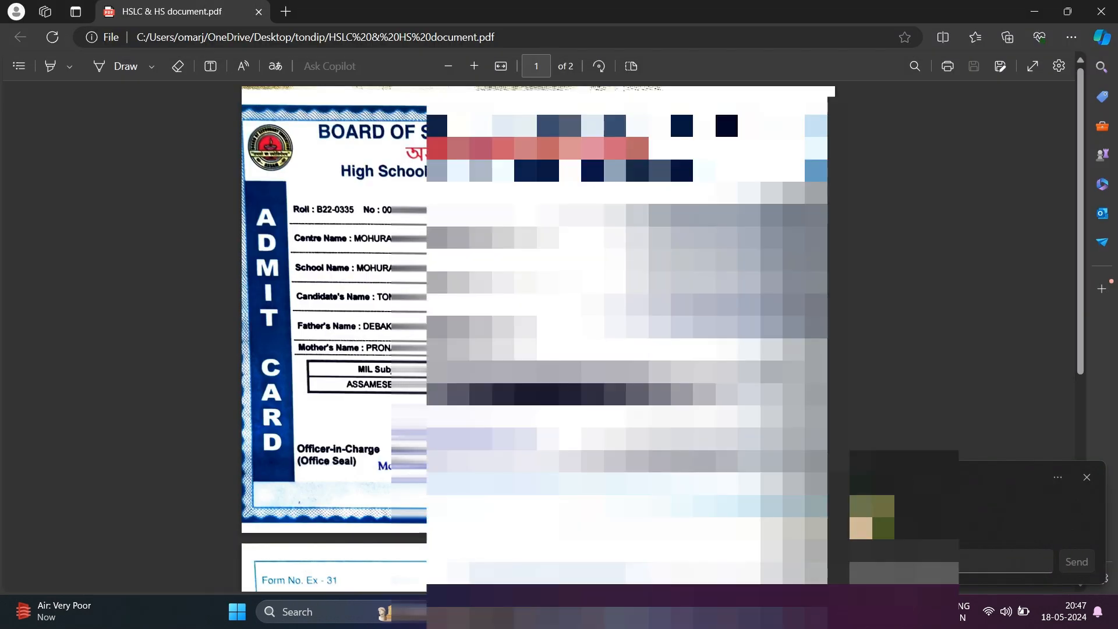
pyautogui.scroll(-5, 478, 151)
pyautogui.scroll(5, 477, 151)
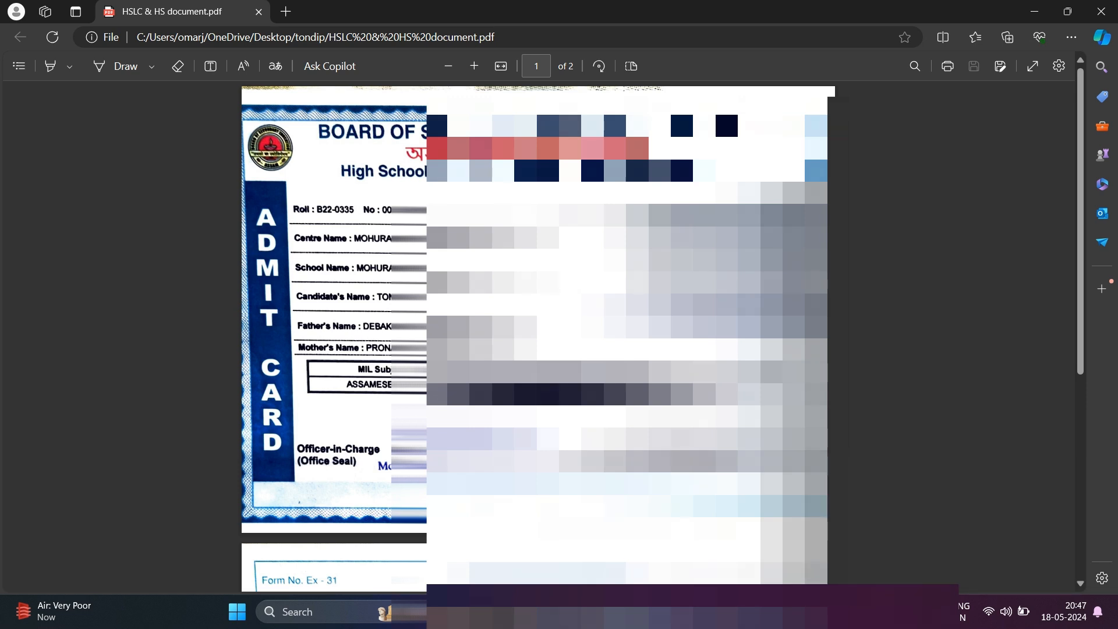
pyautogui.scroll(-5, 535, 336)
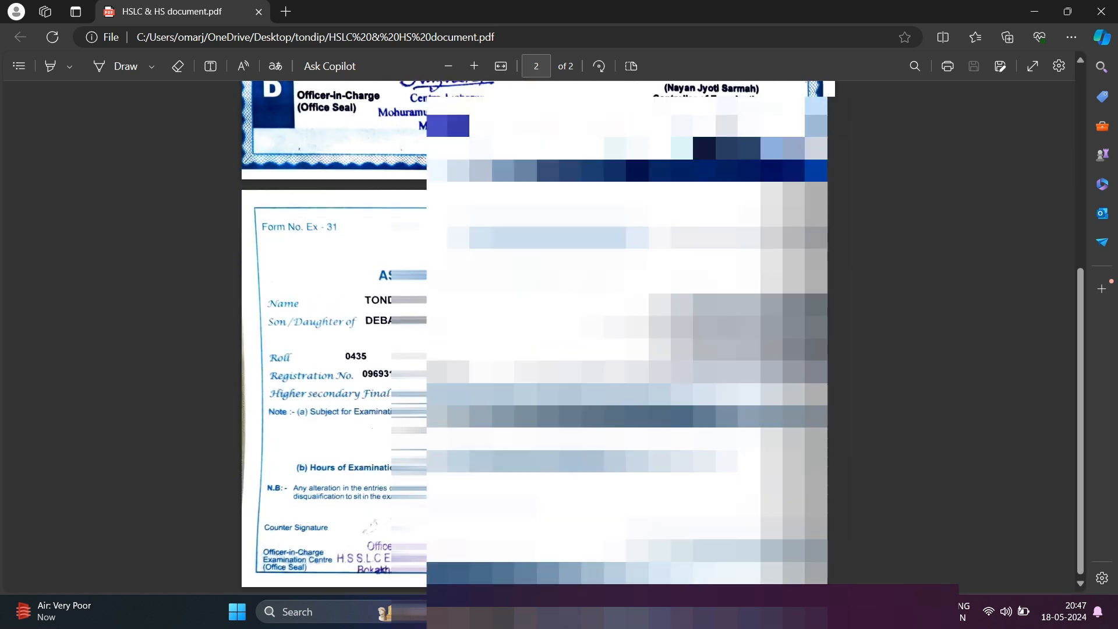
pyautogui.scroll(5, 535, 336)
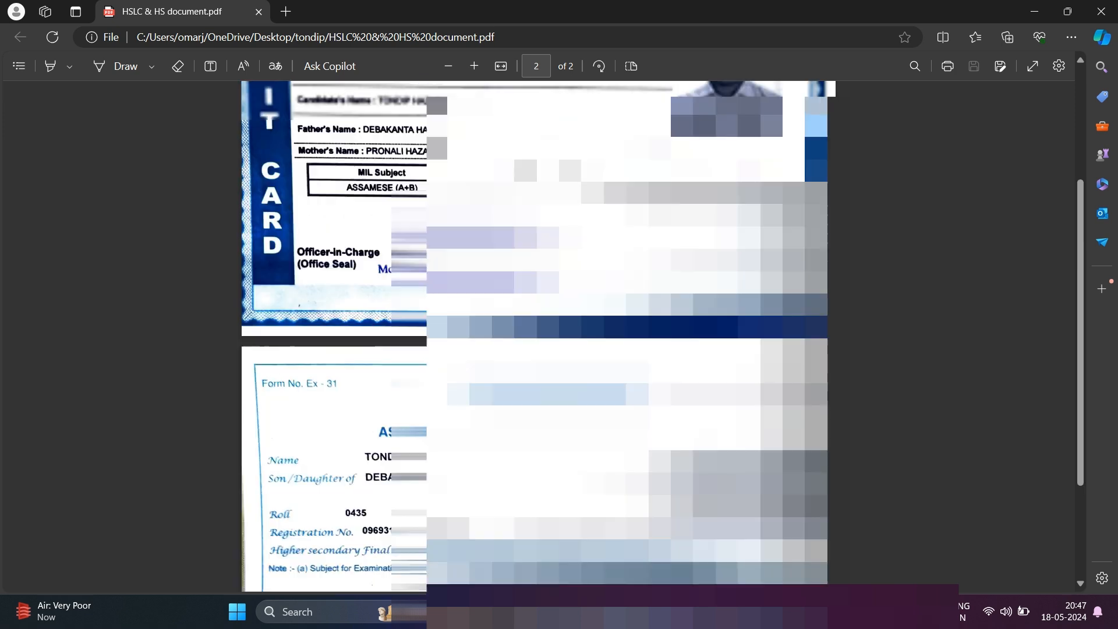
pyautogui.scroll(-5, 534, 336)
pyautogui.scroll(5, 534, 336)
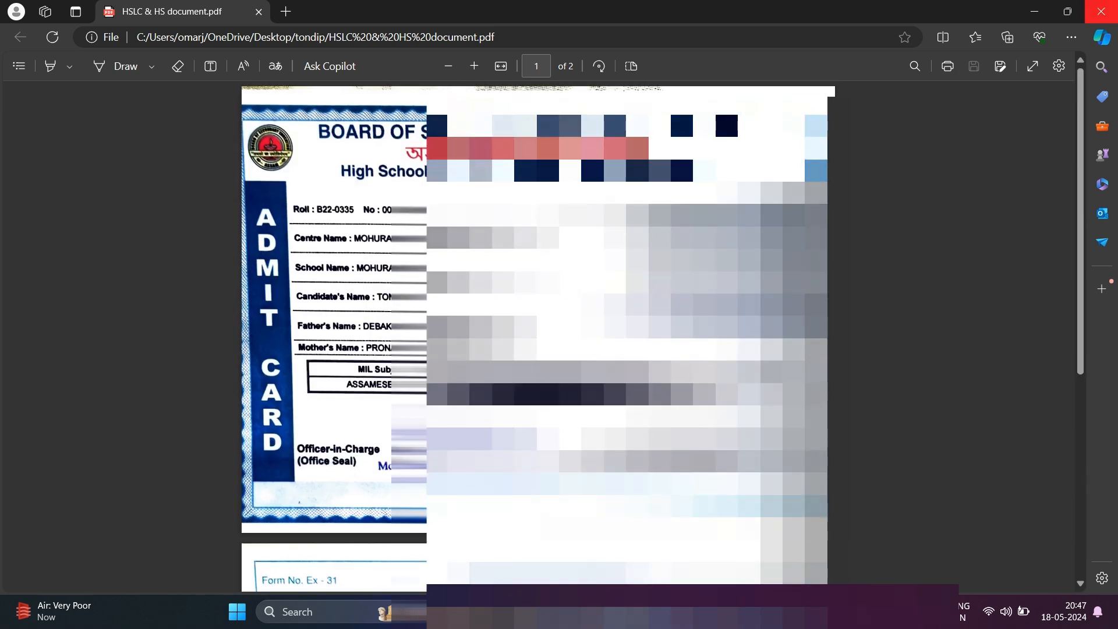
pyautogui.click(1101, 11)
# Check the khajana rosid PDF and photo.jpg, then reopen PRC.pdf
pyautogui.doubleClick(187, 180)
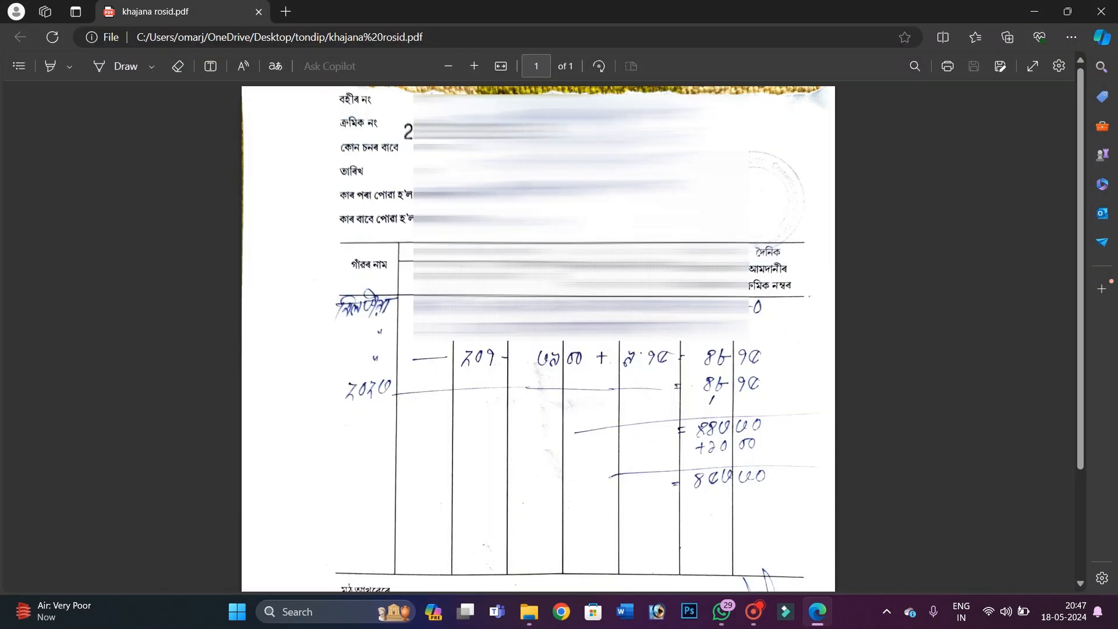
pyautogui.click(1101, 11)
pyautogui.doubleClick(417, 172)
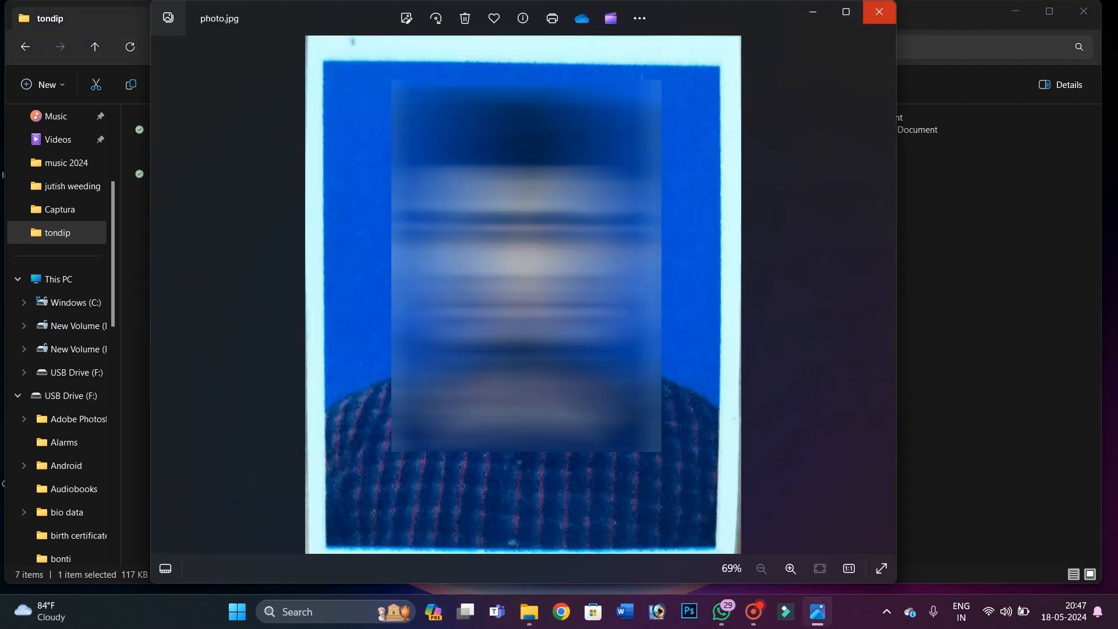
pyautogui.click(874, 14)
pyautogui.doubleClick(676, 174)
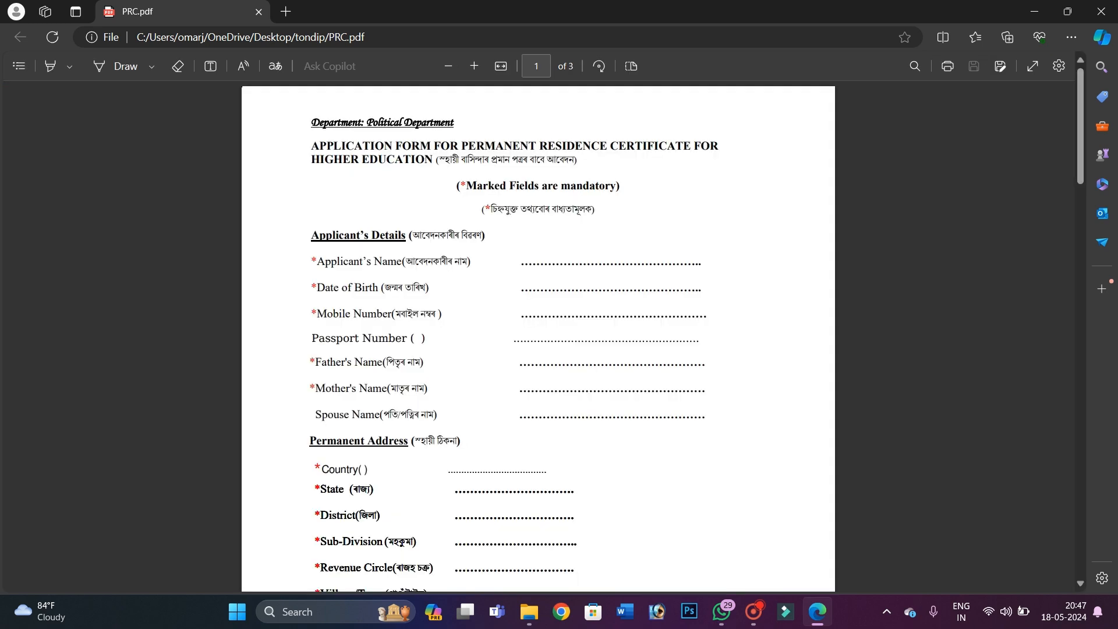
# Return to the top of PRC.pdf and zoom the form in twice
pyautogui.scroll(-20, 538, 338)
pyautogui.scroll(-6, 538, 338)
pyautogui.scroll(20, 539, 338)
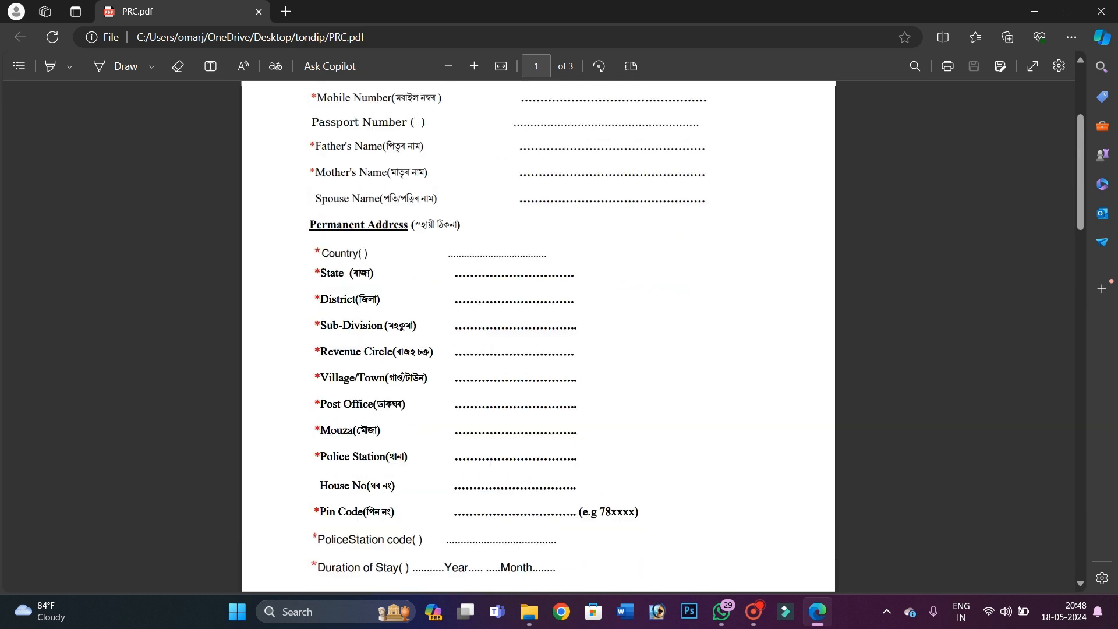
pyautogui.scroll(4, 538, 338)
pyautogui.click(474, 66)
pyautogui.click(474, 67)
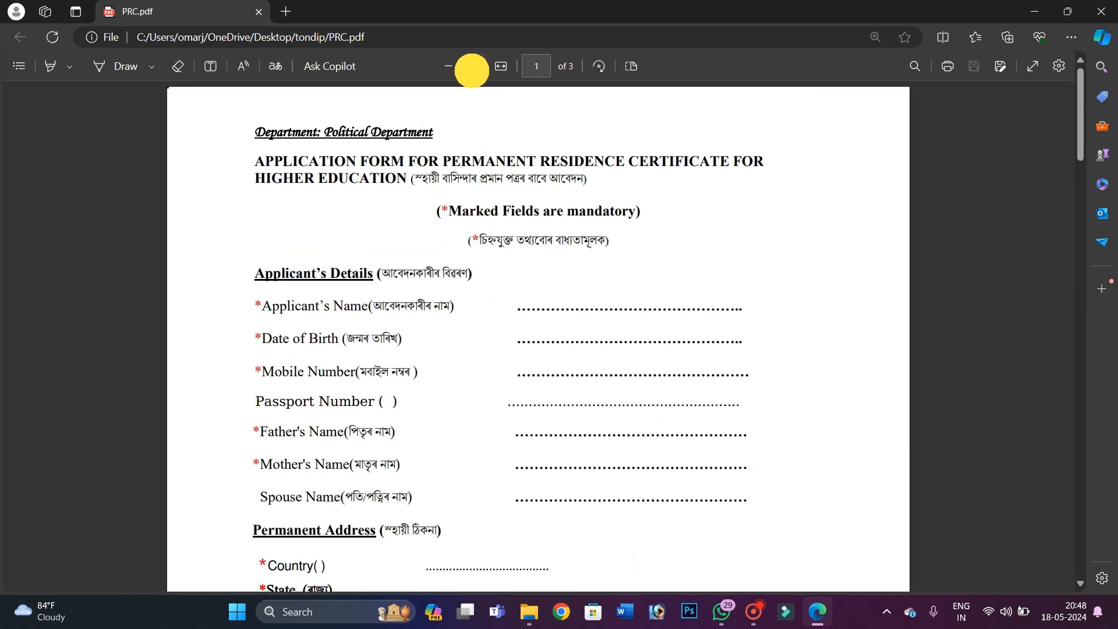
pyautogui.click(474, 67)
pyautogui.click(474, 66)
pyautogui.scroll(-2, 449, 232)
# Highlight the Applicant's Name, Date of Birth and Mobile Number entry lines
pyautogui.moveTo(148, 320); pyautogui.dragTo(185, 320)
pyautogui.click(398, 317)
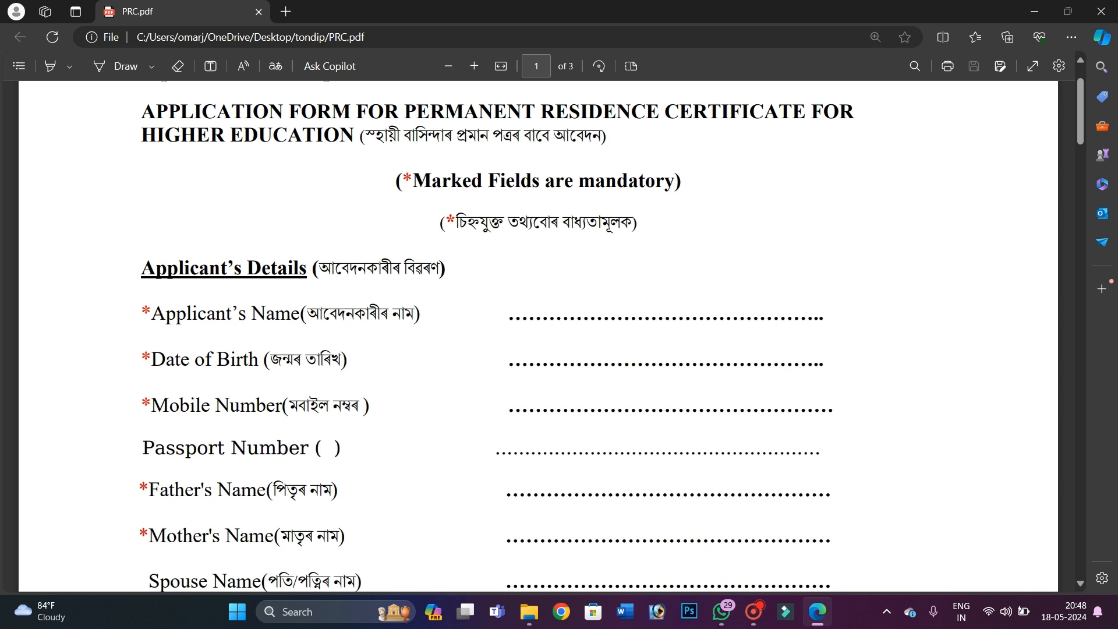
pyautogui.moveTo(526, 312); pyautogui.dragTo(820, 311)
pyautogui.click(855, 310)
pyautogui.moveTo(599, 359); pyautogui.dragTo(819, 360)
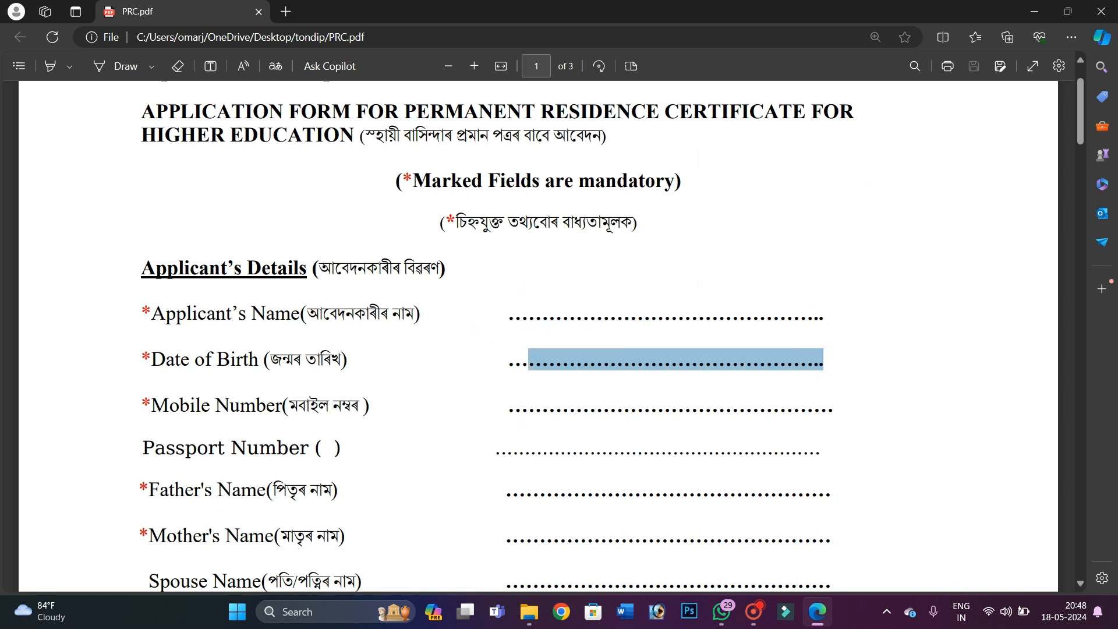
pyautogui.click(162, 422)
pyautogui.moveTo(509, 404); pyautogui.dragTo(769, 410)
pyautogui.click(758, 427)
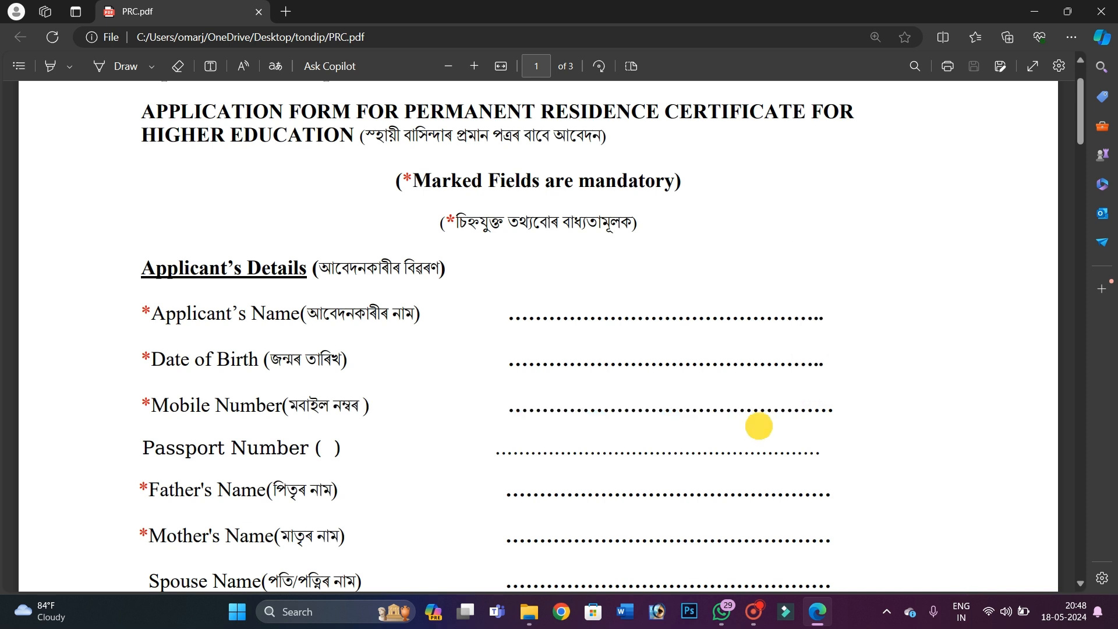
# Highlight the Father's Name and Mother's Name labels and their entry lines
pyautogui.scroll(-2, 759, 427)
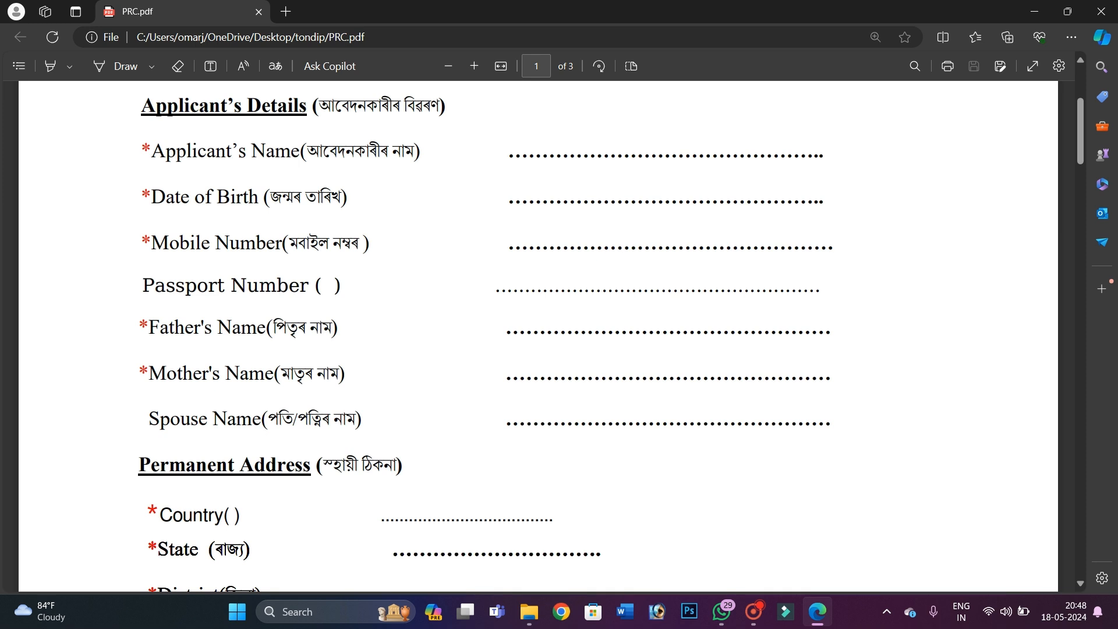
pyautogui.moveTo(159, 327); pyautogui.dragTo(339, 328)
pyautogui.moveTo(507, 327); pyautogui.dragTo(709, 329)
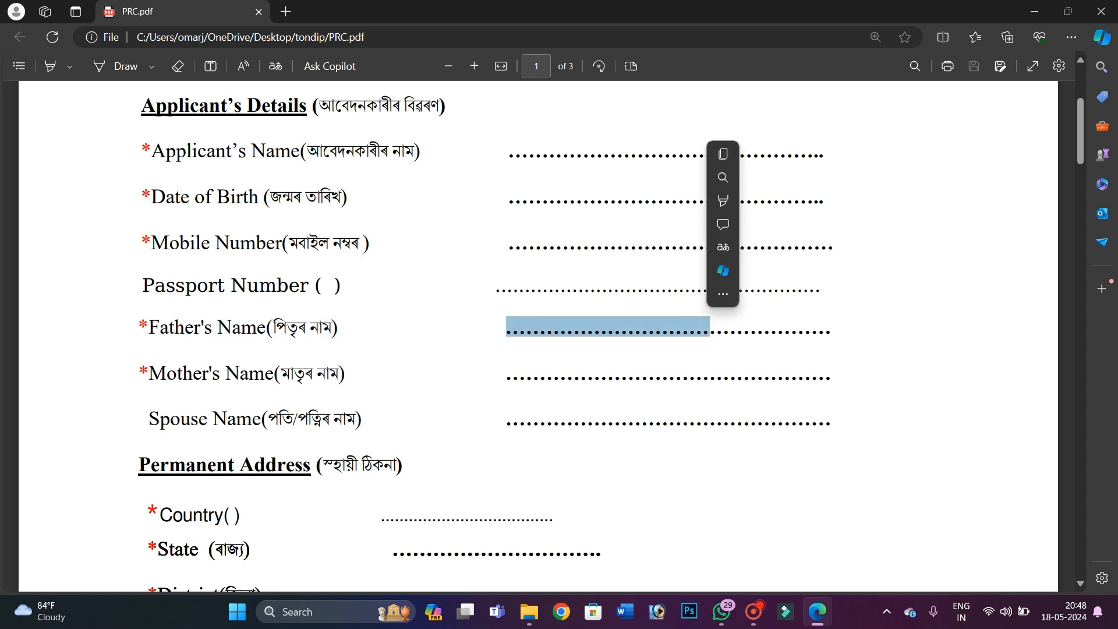
pyautogui.scroll(-1, 710, 329)
pyautogui.moveTo(178, 293); pyautogui.dragTo(345, 293)
pyautogui.moveTo(506, 296); pyautogui.dragTo(664, 298)
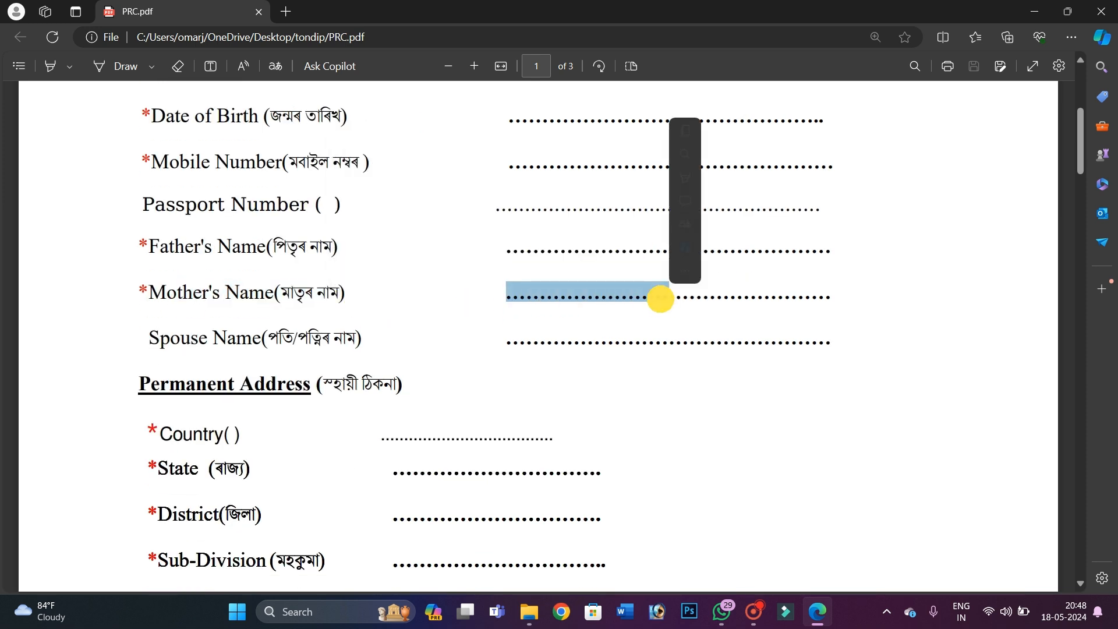
pyautogui.scroll(-2, 660, 299)
pyautogui.click(213, 230)
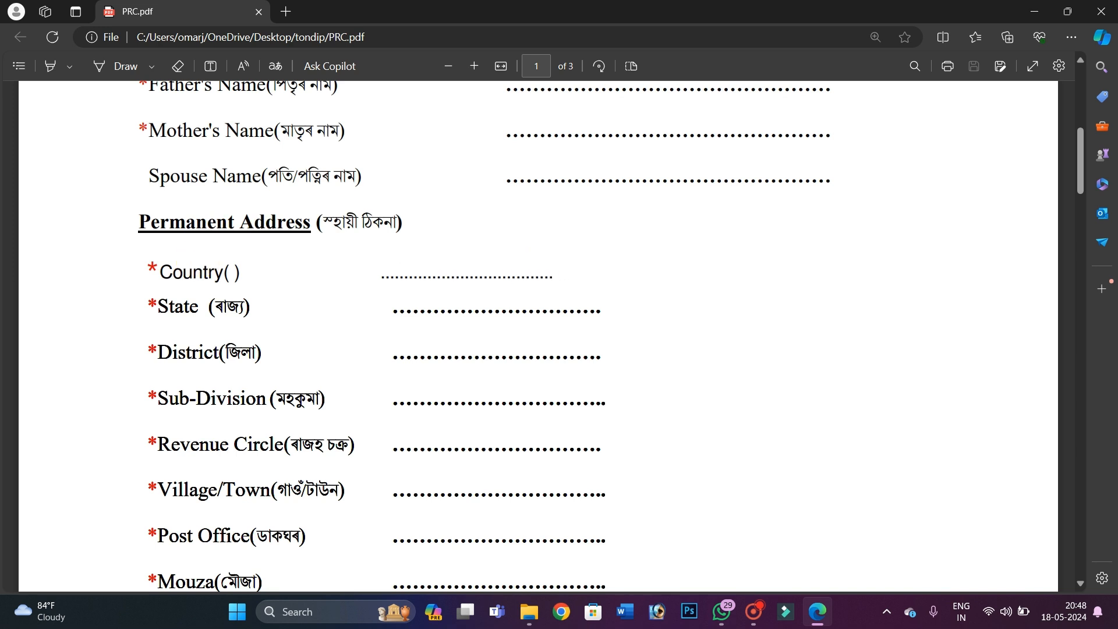
pyautogui.moveTo(394, 306); pyautogui.dragTo(555, 306)
pyautogui.scroll(-1, 555, 306)
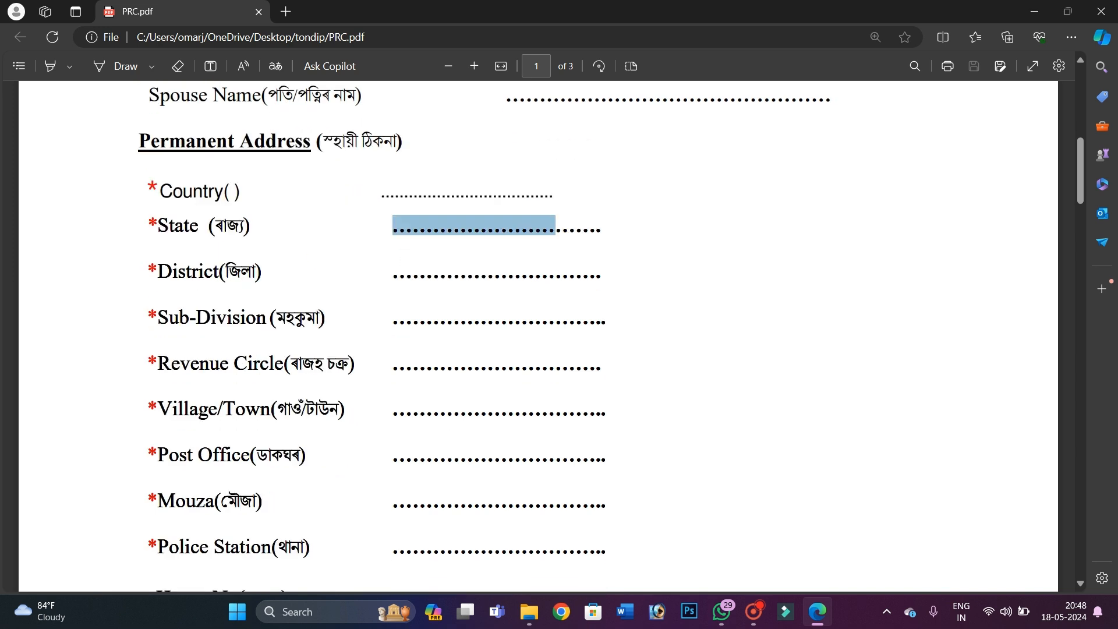
pyautogui.moveTo(394, 272); pyautogui.dragTo(534, 273)
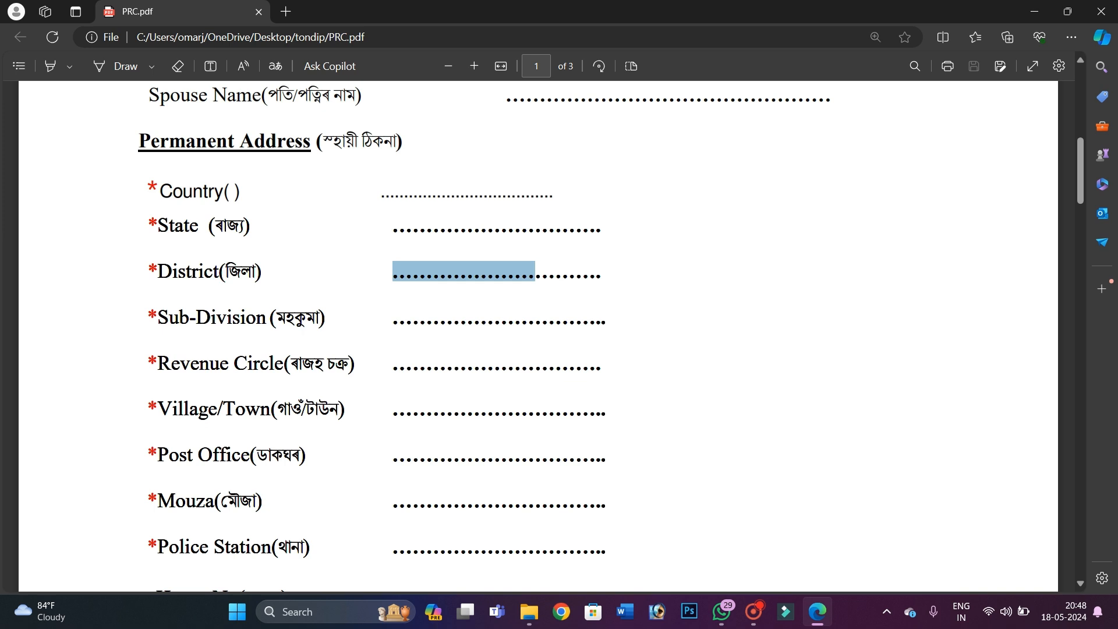
pyautogui.click(282, 330)
pyautogui.moveTo(394, 319); pyautogui.dragTo(613, 320)
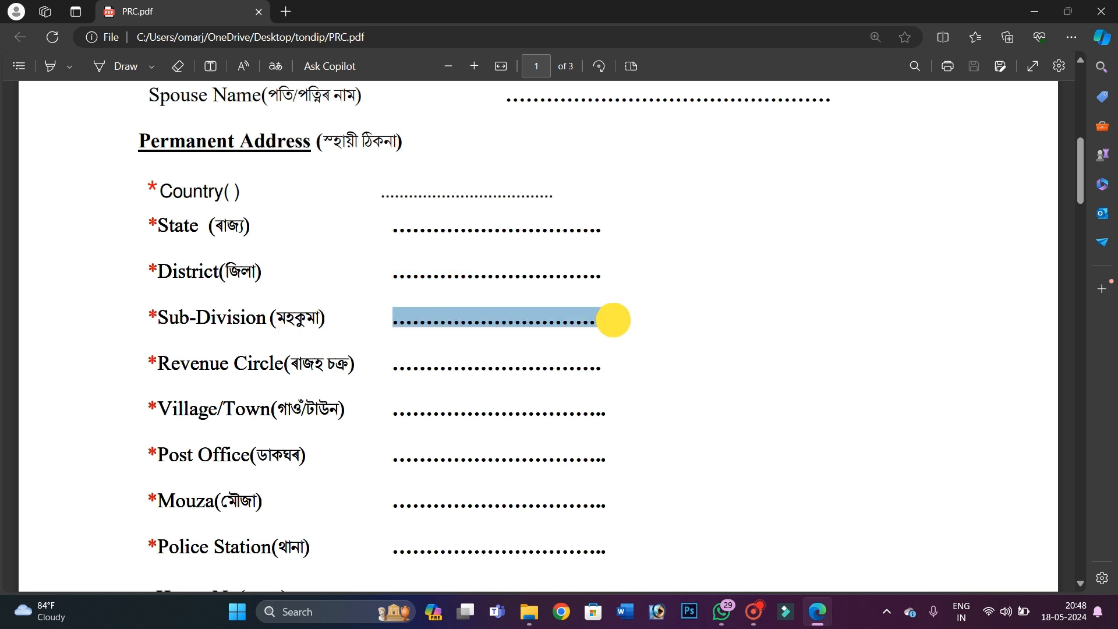
pyautogui.moveTo(171, 364); pyautogui.dragTo(341, 364)
pyautogui.click(342, 364)
pyautogui.moveTo(413, 365); pyautogui.dragTo(576, 366)
pyautogui.scroll(-1, 576, 366)
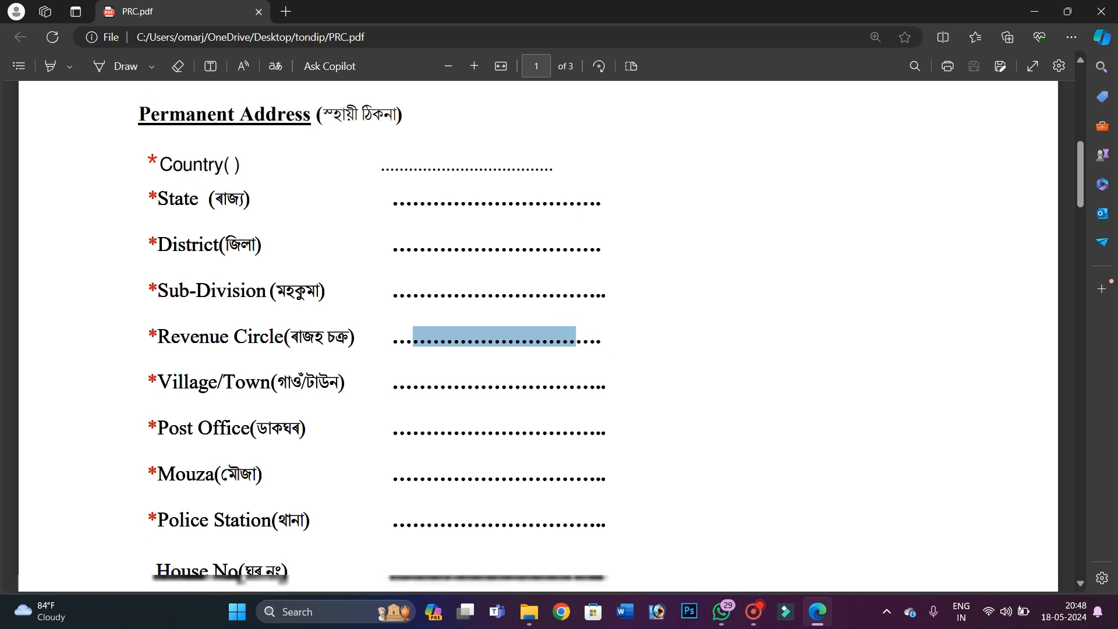
pyautogui.scroll(-1, 559, 326)
pyautogui.moveTo(160, 327); pyautogui.dragTo(606, 331)
pyautogui.click(399, 328)
pyautogui.moveTo(157, 372); pyautogui.dragTo(266, 376)
pyautogui.moveTo(395, 375); pyautogui.dragTo(607, 376)
pyautogui.click(198, 418)
pyautogui.moveTo(415, 416); pyautogui.dragTo(594, 417)
pyautogui.scroll(-3, 594, 417)
pyautogui.moveTo(192, 303); pyautogui.dragTo(273, 304)
pyautogui.moveTo(395, 304); pyautogui.dragTo(595, 303)
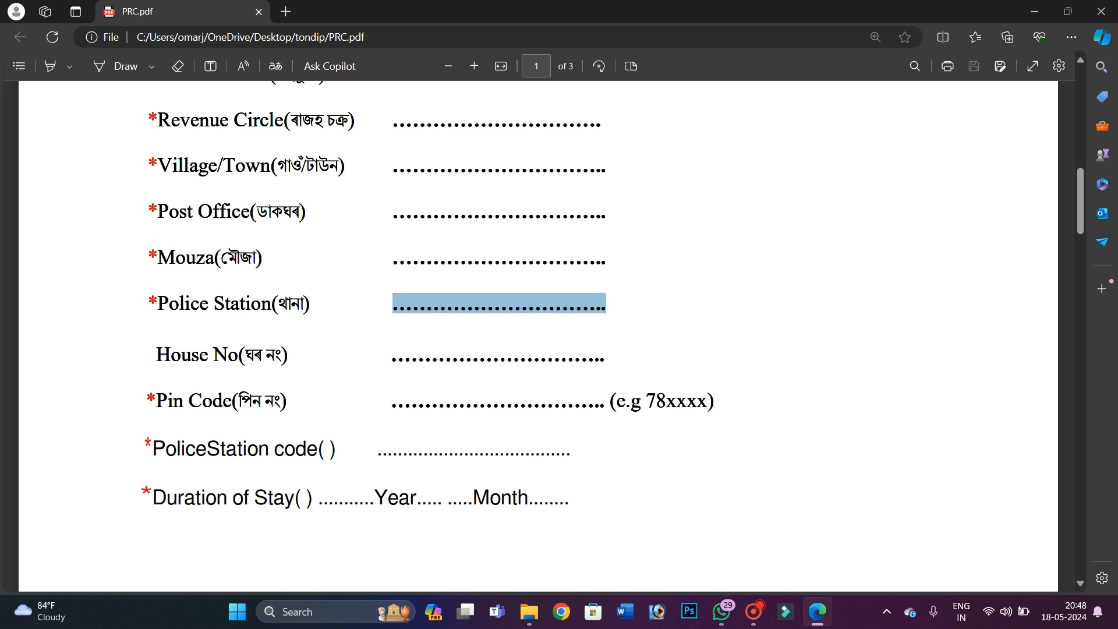
pyautogui.moveTo(432, 357); pyautogui.dragTo(533, 356)
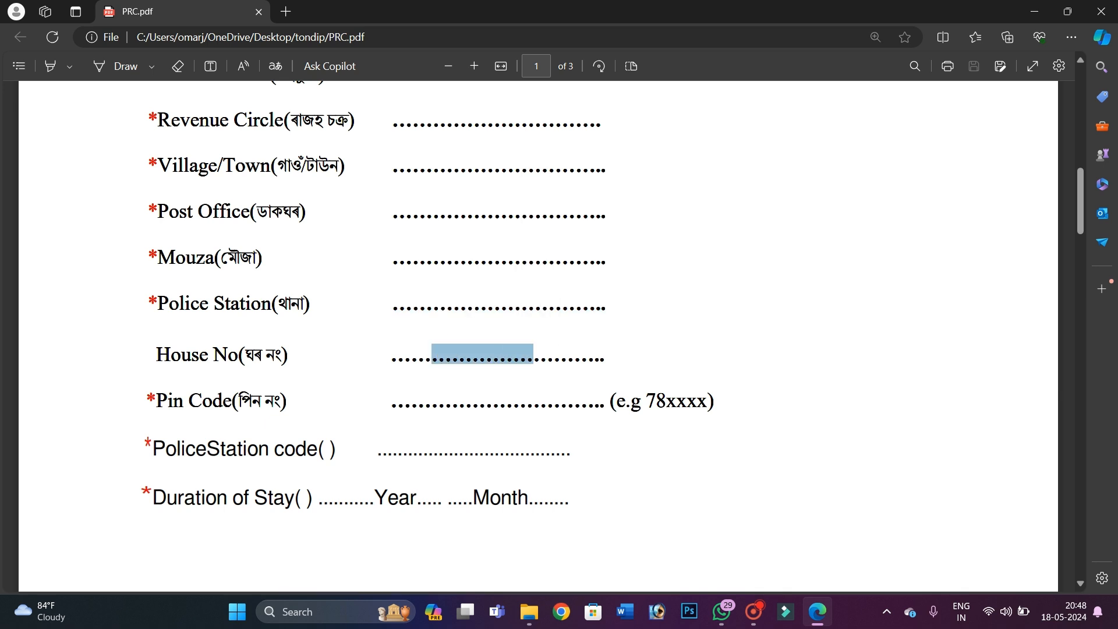
pyautogui.moveTo(158, 402); pyautogui.dragTo(558, 406)
pyautogui.scroll(-1, 400, 407)
pyautogui.moveTo(153, 375); pyautogui.dragTo(444, 371)
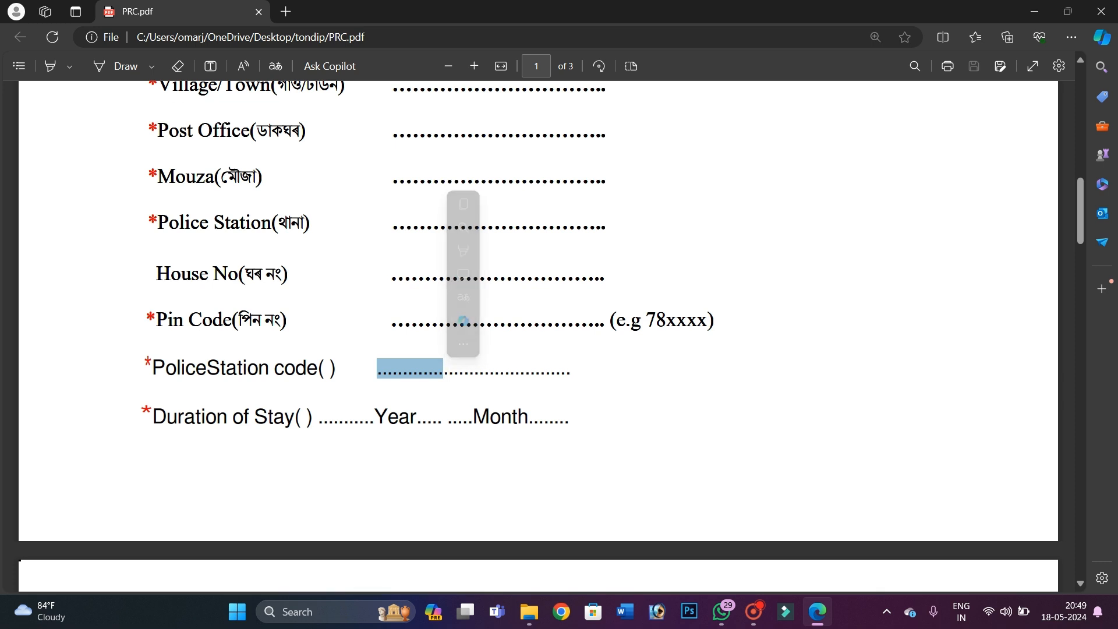
pyautogui.click(150, 374)
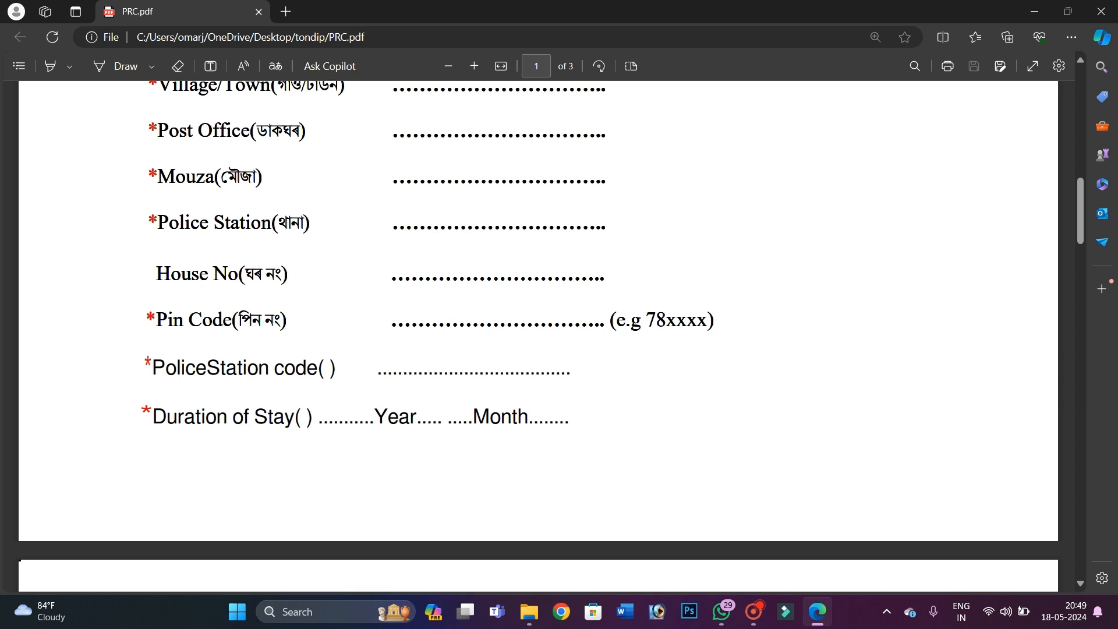
pyautogui.moveTo(378, 368); pyautogui.dragTo(555, 367)
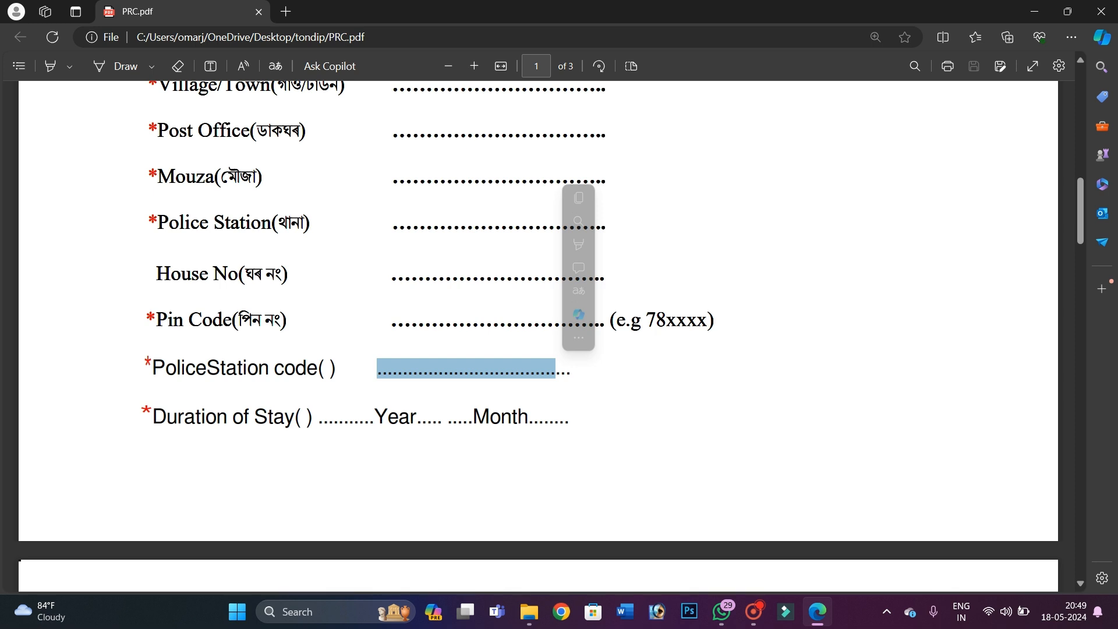
pyautogui.moveTo(205, 426); pyautogui.dragTo(328, 425)
pyautogui.moveTo(377, 421); pyautogui.dragTo(404, 417)
pyautogui.click(476, 417)
pyautogui.moveTo(180, 418); pyautogui.dragTo(563, 415)
pyautogui.click(519, 439)
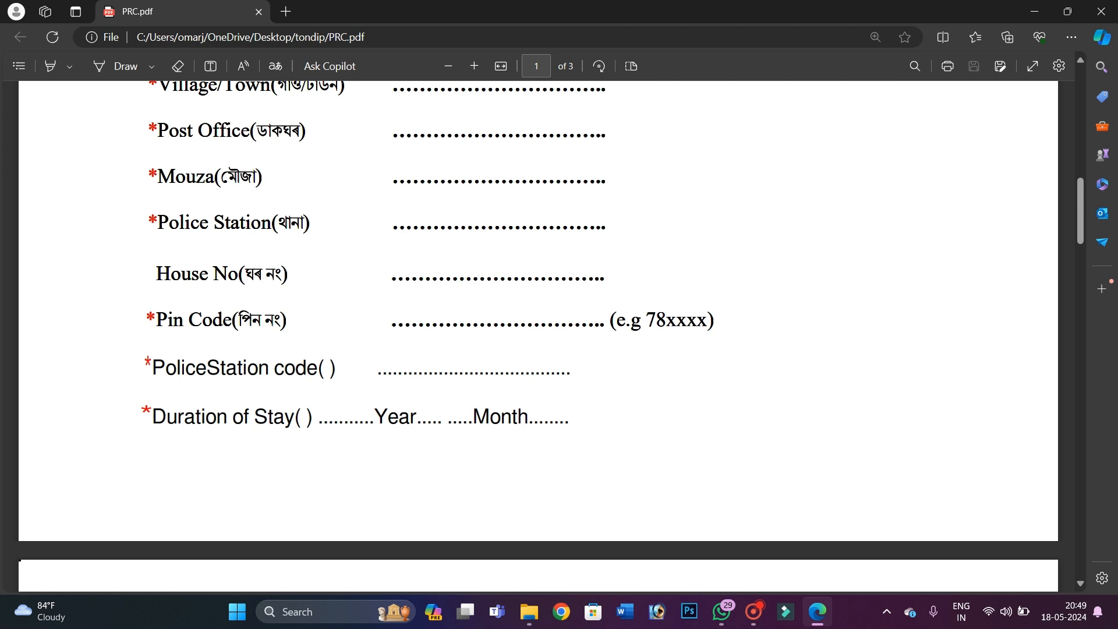
pyautogui.moveTo(322, 417); pyautogui.dragTo(472, 417)
pyautogui.click(516, 418)
pyautogui.scroll(-5, 516, 419)
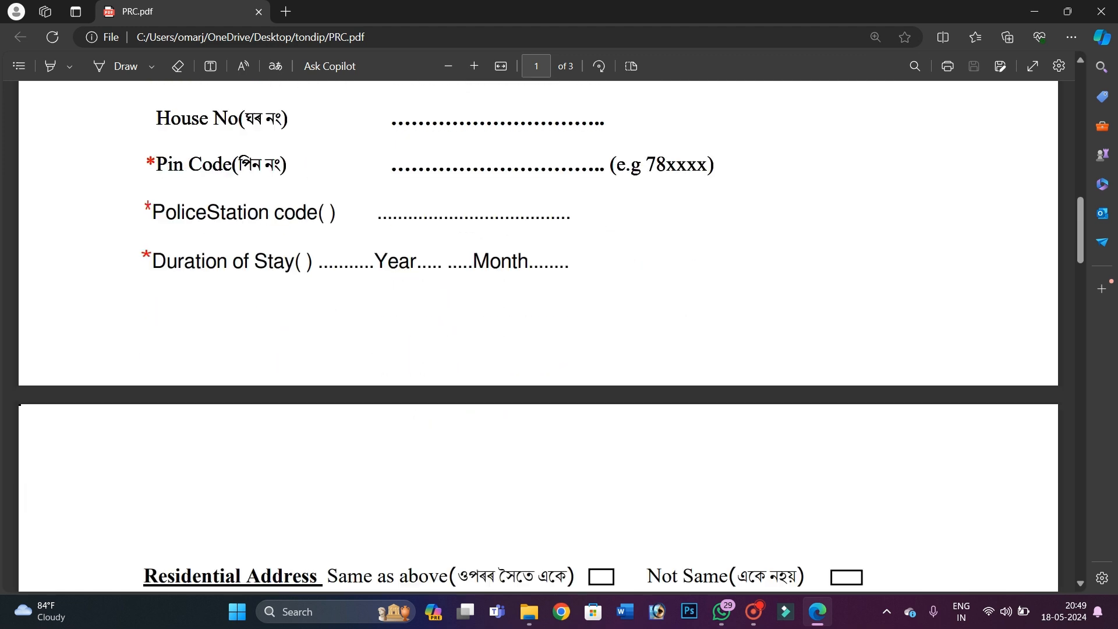
pyautogui.scroll(-1, 538, 336)
# Highlight the Residential Address heading and point out the Same as above box
pyautogui.moveTo(159, 329); pyautogui.dragTo(437, 324)
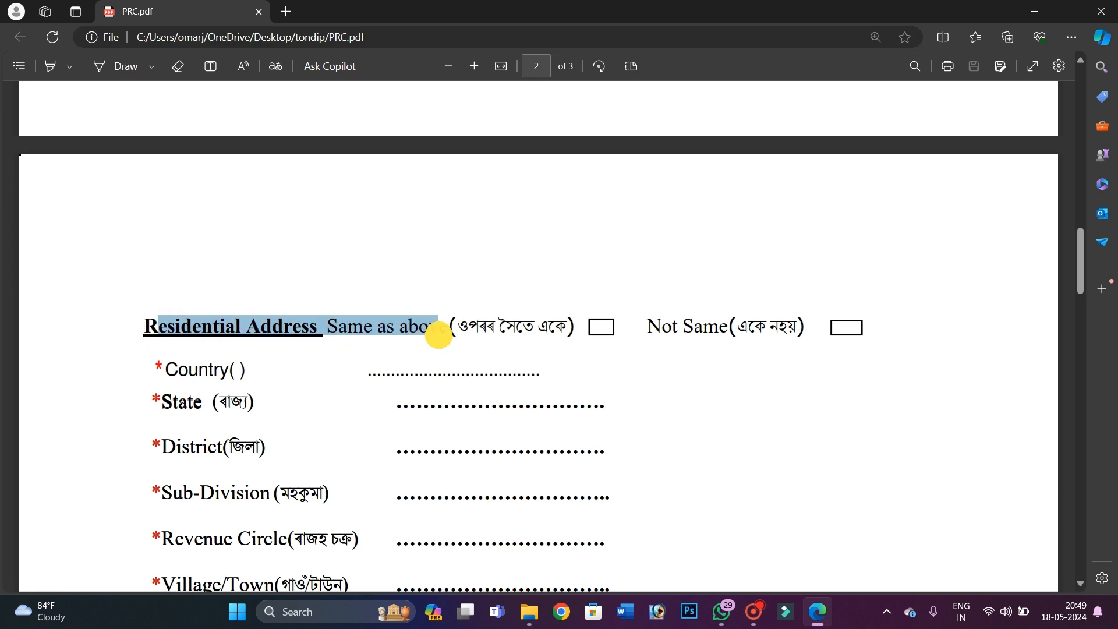
pyautogui.click(564, 327)
pyautogui.click(887, 317)
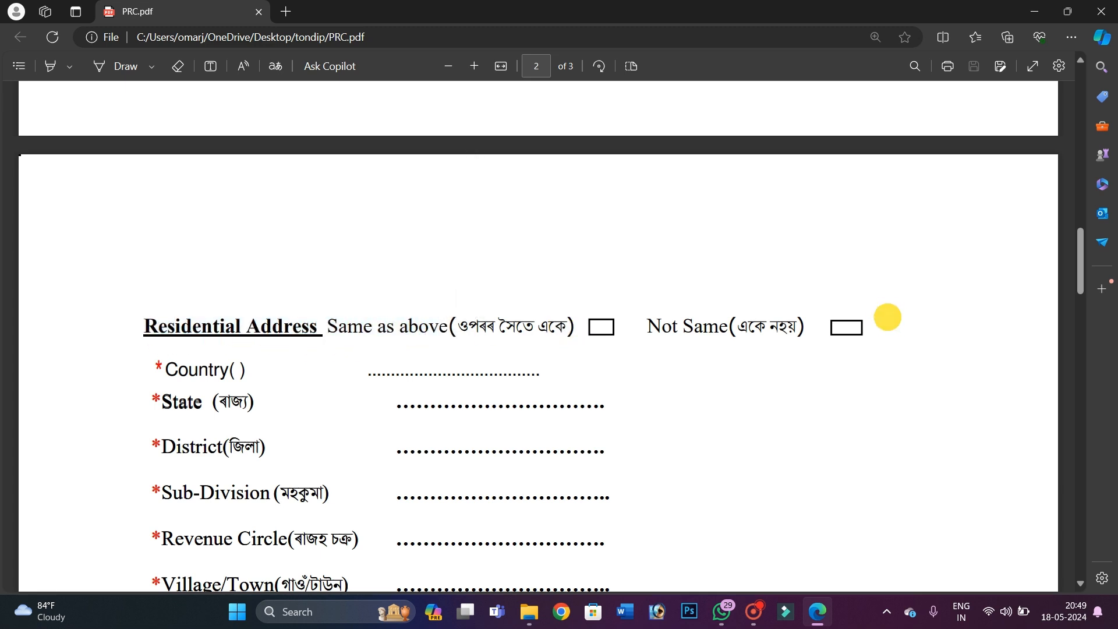
pyautogui.click(600, 327)
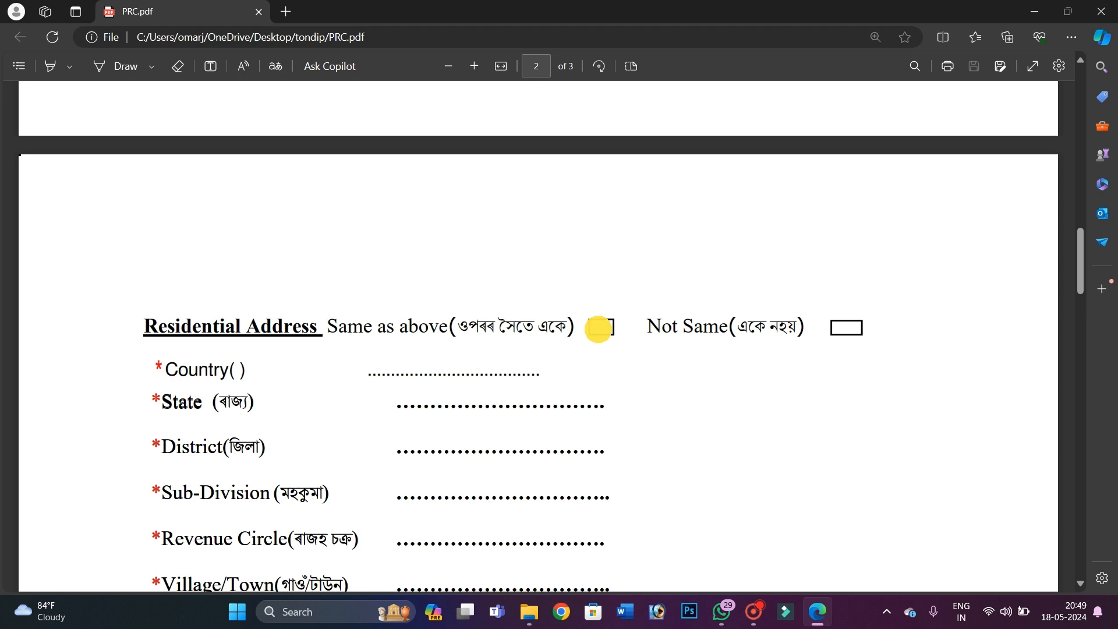
pyautogui.scroll(-10, 599, 327)
pyautogui.scroll(-3, 586, 336)
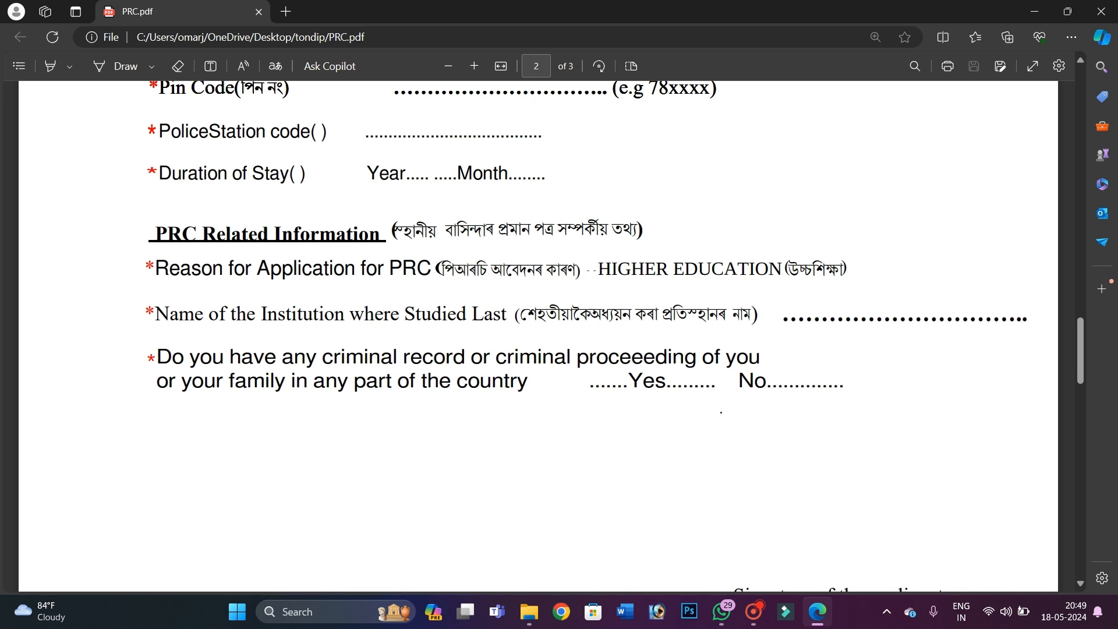
# Highlight the HIGHER EDUCATION reason for PRC and the Name of the Institution line
pyautogui.moveTo(156, 274); pyautogui.dragTo(438, 275)
pyautogui.moveTo(592, 269); pyautogui.dragTo(849, 261)
pyautogui.click(849, 261)
pyautogui.moveTo(155, 314); pyautogui.dragTo(678, 322)
pyautogui.click(746, 321)
pyautogui.moveTo(227, 324); pyautogui.dragTo(437, 329)
pyautogui.click(437, 329)
pyautogui.moveTo(782, 317); pyautogui.dragTo(992, 318)
# Highlight the criminal-record question and the applicant's signature line at page 2's end
pyautogui.moveTo(156, 356); pyautogui.dragTo(270, 357)
pyautogui.click(408, 361)
pyautogui.moveTo(408, 361); pyautogui.dragTo(505, 357)
pyautogui.moveTo(609, 357); pyautogui.dragTo(696, 357)
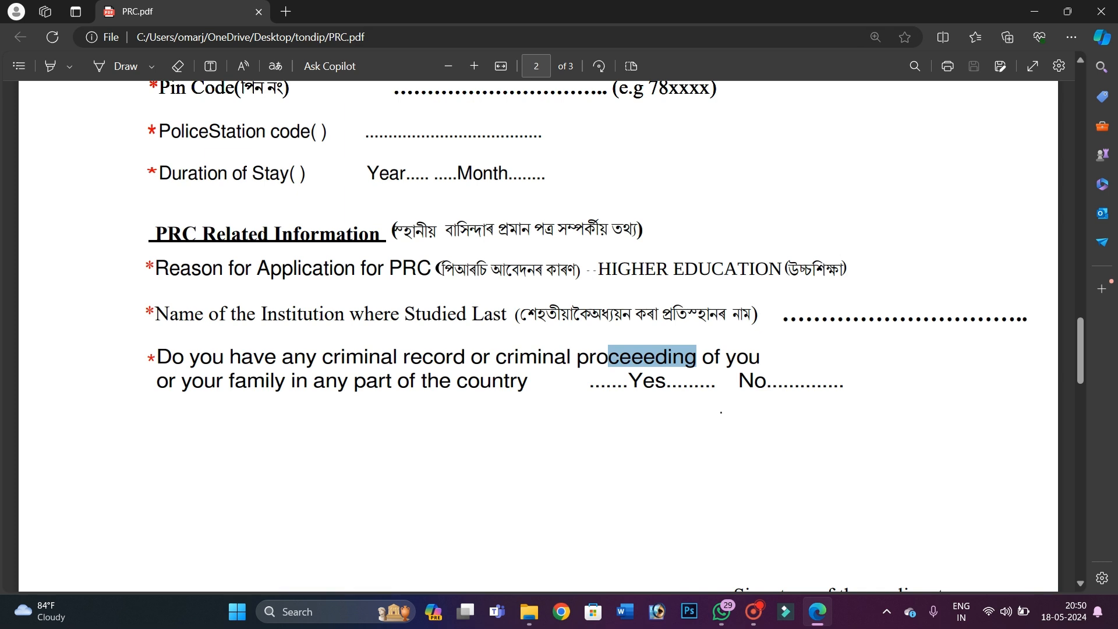
pyautogui.click(806, 387)
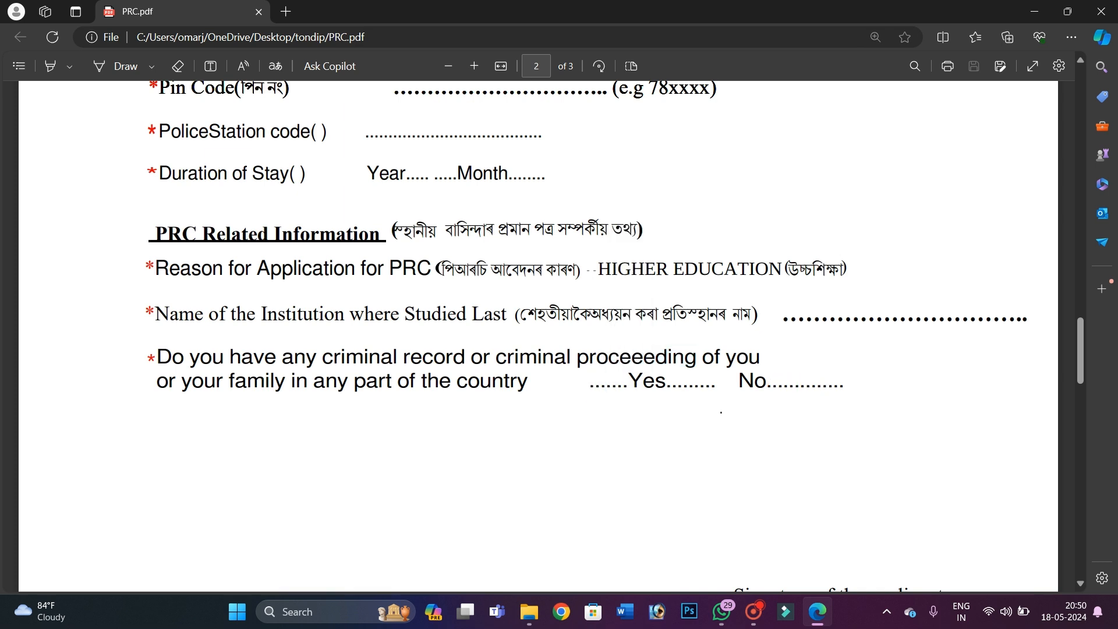
pyautogui.scroll(-4, 539, 336)
pyautogui.moveTo(735, 352); pyautogui.dragTo(932, 352)
pyautogui.click(744, 330)
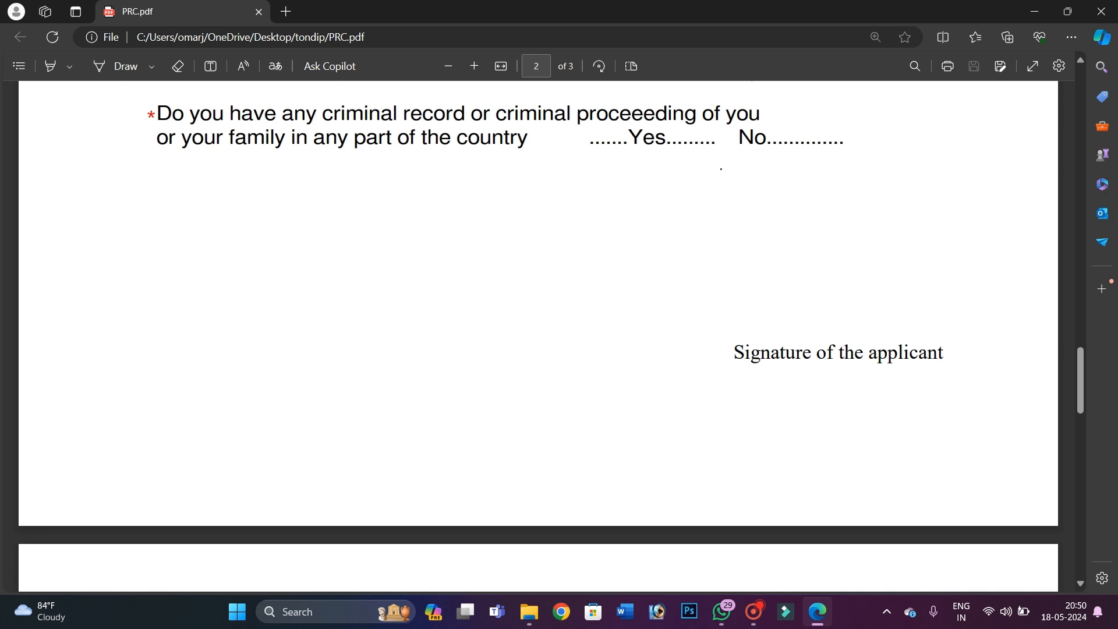
pyautogui.scroll(-7, 538, 337)
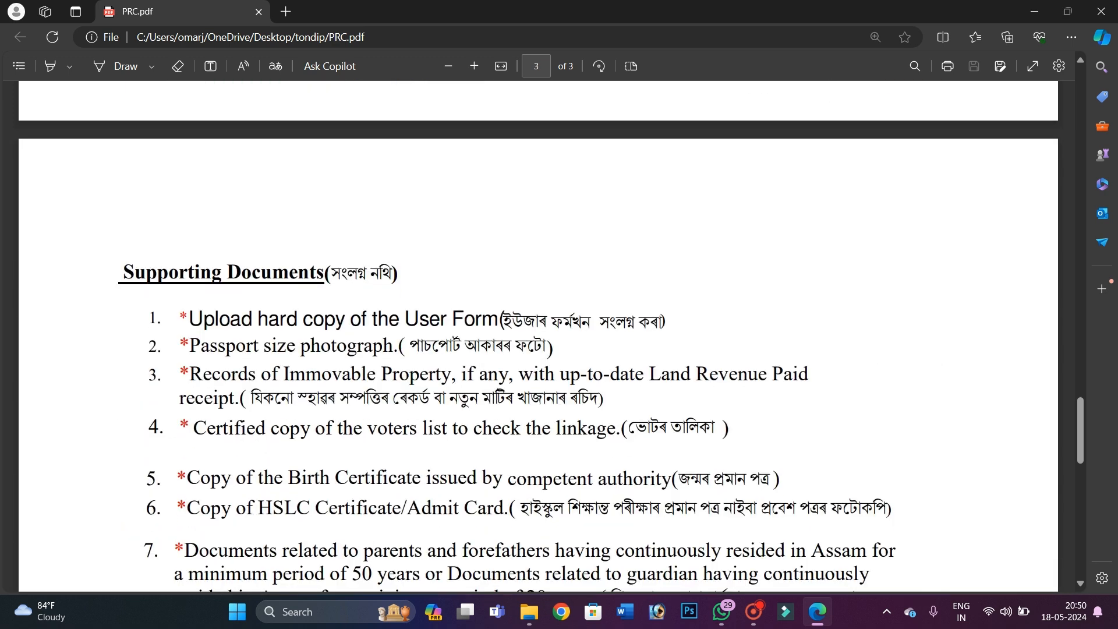
pyautogui.moveTo(180, 320); pyautogui.dragTo(713, 325)
pyautogui.click(713, 324)
pyautogui.scroll(-1, 714, 324)
pyautogui.moveTo(200, 265); pyautogui.dragTo(547, 269)
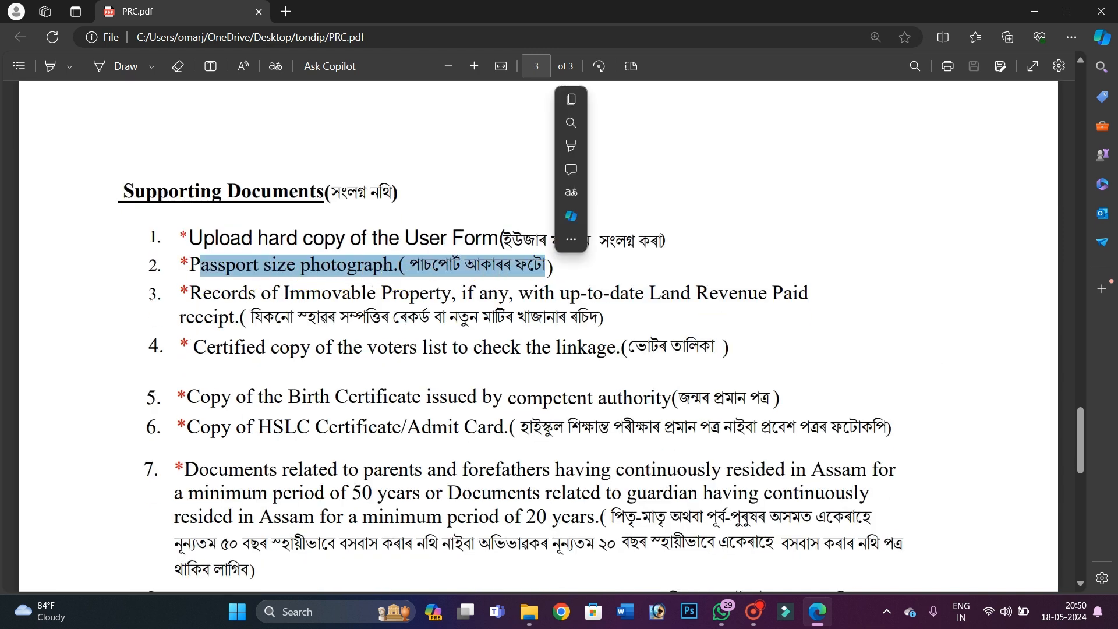
pyautogui.scroll(-1, 547, 269)
pyautogui.moveTo(211, 213); pyautogui.dragTo(375, 214)
pyautogui.moveTo(671, 214); pyautogui.dragTo(814, 217)
pyautogui.moveTo(364, 274); pyautogui.dragTo(587, 274)
pyautogui.moveTo(634, 275); pyautogui.dragTo(681, 274)
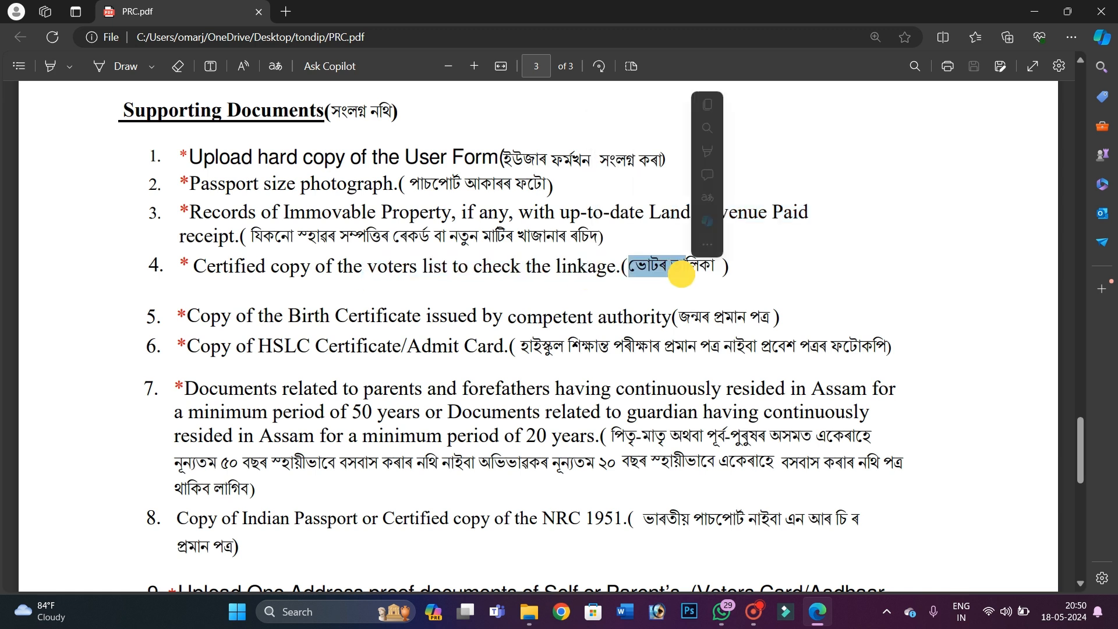
pyautogui.scroll(-1, 681, 274)
pyautogui.moveTo(222, 236); pyautogui.dragTo(789, 243)
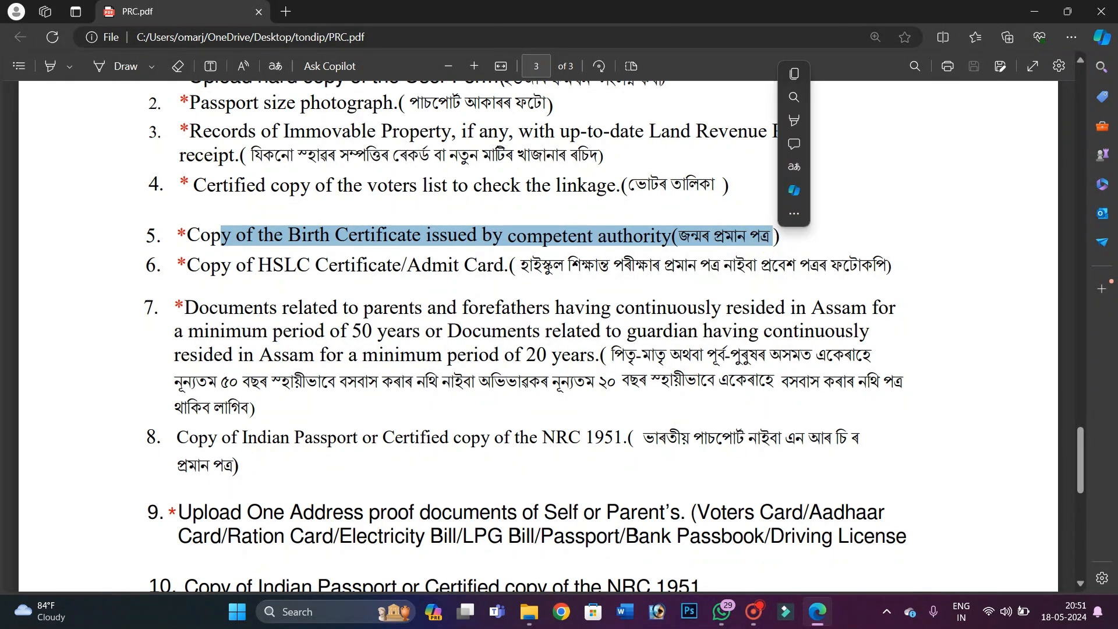
pyautogui.click(703, 249)
pyautogui.moveTo(185, 272); pyautogui.dragTo(459, 266)
pyautogui.moveTo(555, 266); pyautogui.dragTo(760, 274)
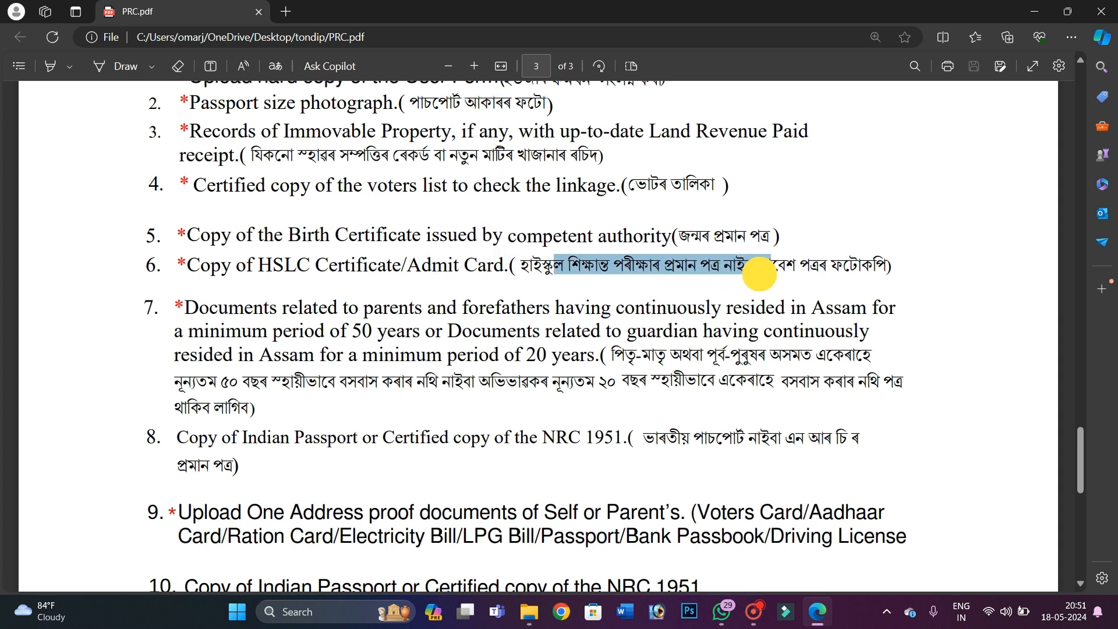
pyautogui.scroll(-3, 769, 233)
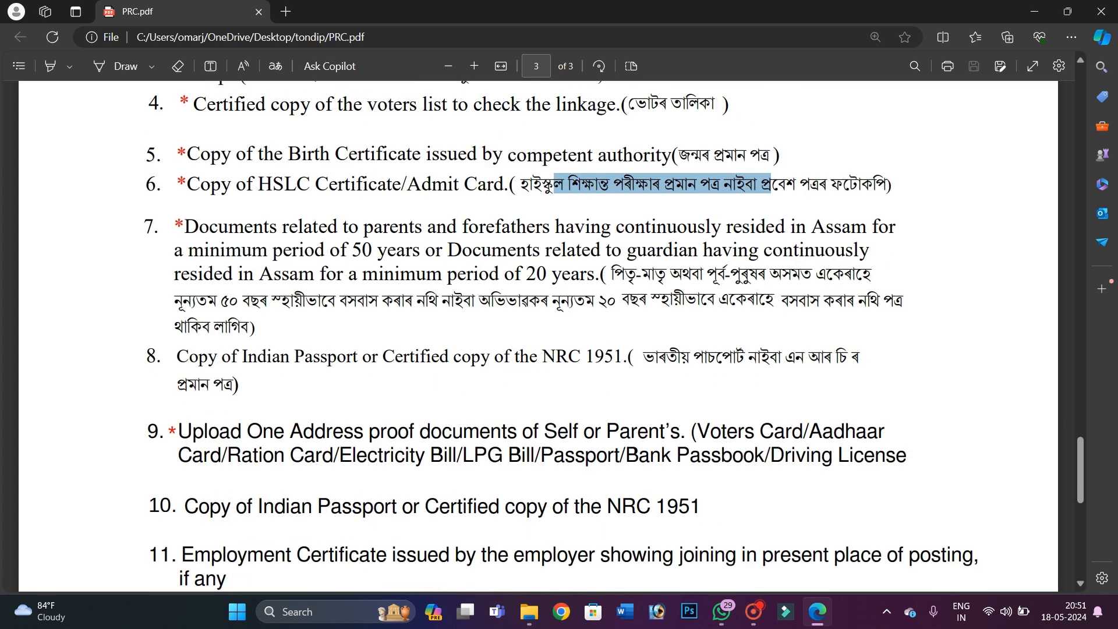
pyautogui.moveTo(226, 250); pyautogui.dragTo(312, 231)
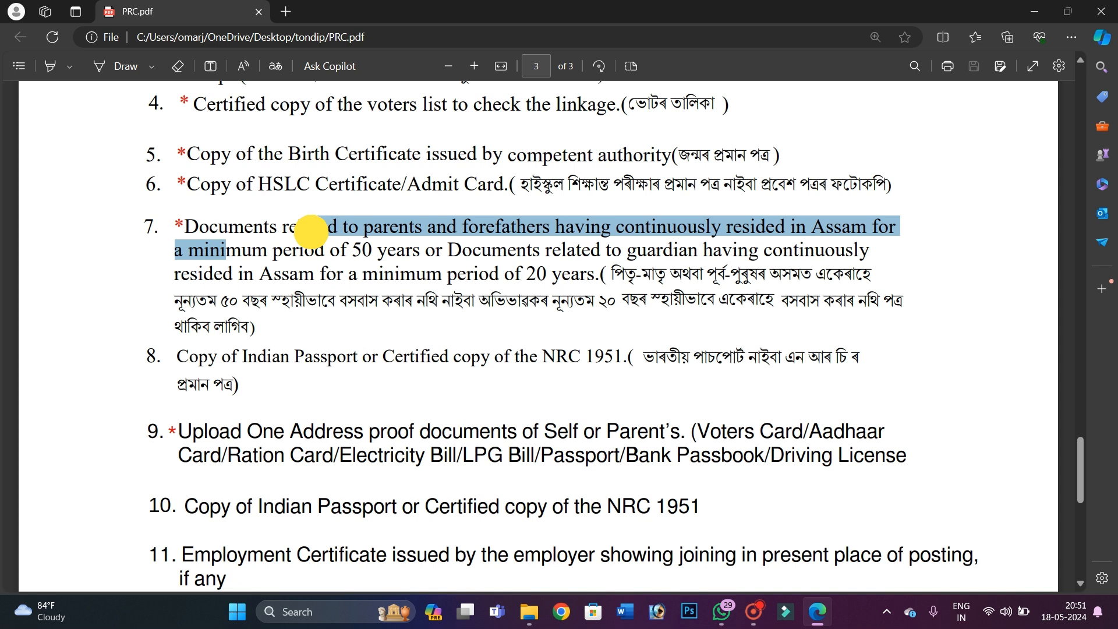
pyautogui.click(424, 229)
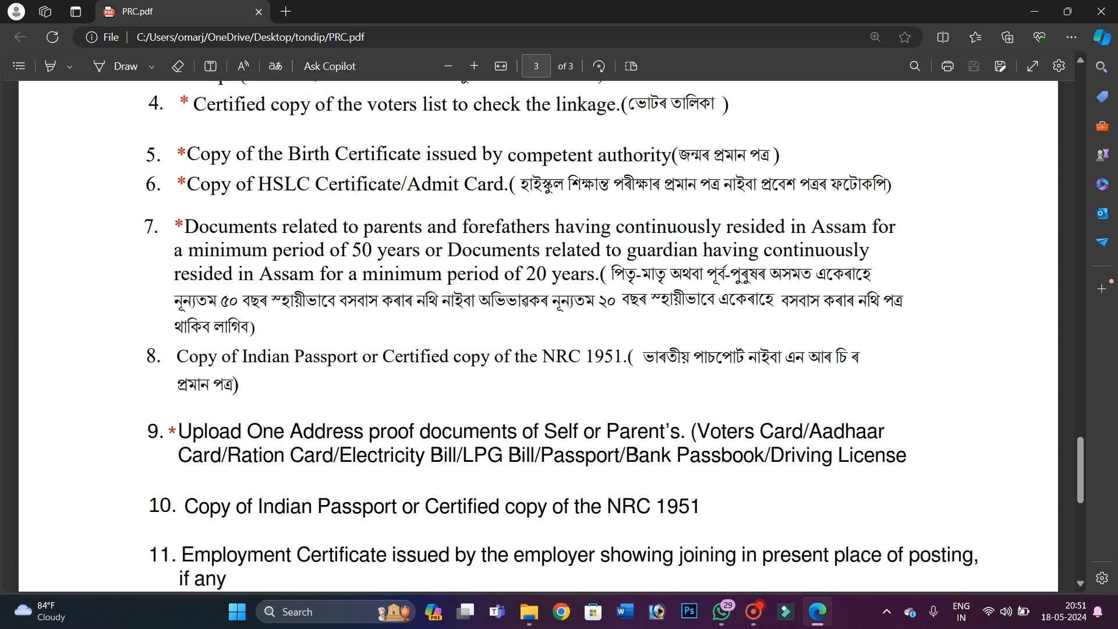
pyautogui.moveTo(626, 274); pyautogui.dragTo(882, 302)
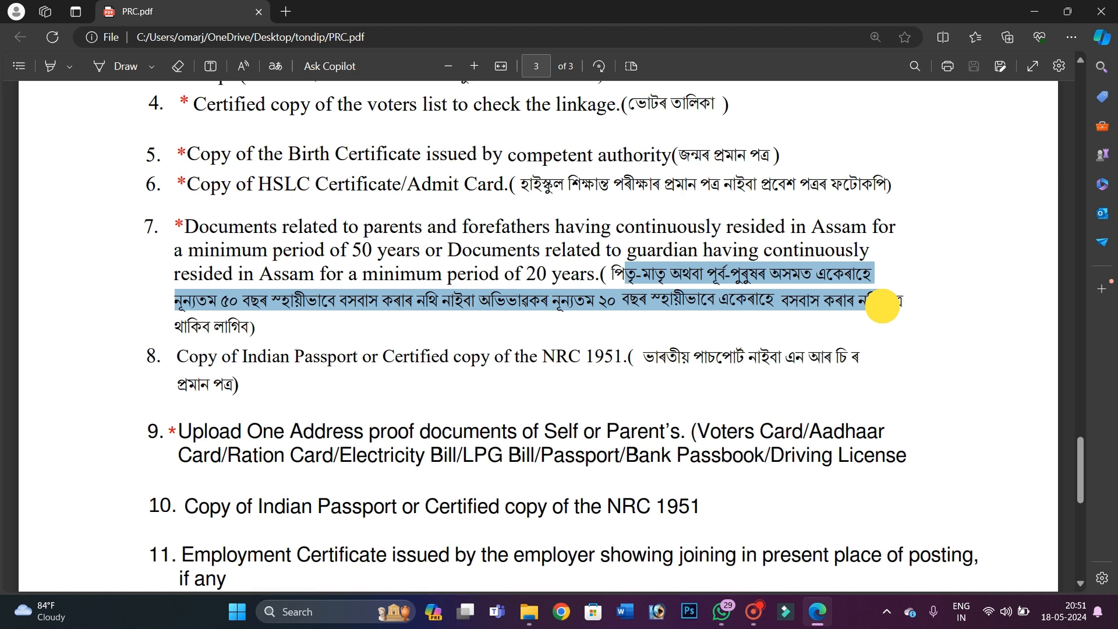
pyautogui.click(534, 298)
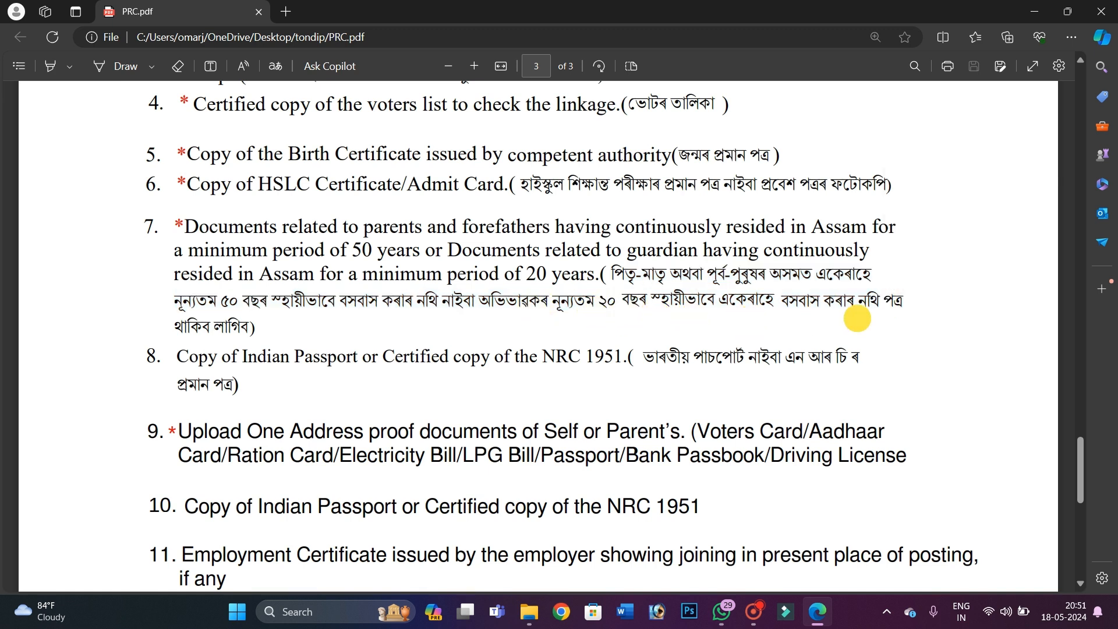
pyautogui.moveTo(188, 319); pyautogui.dragTo(298, 319)
pyautogui.click(352, 306)
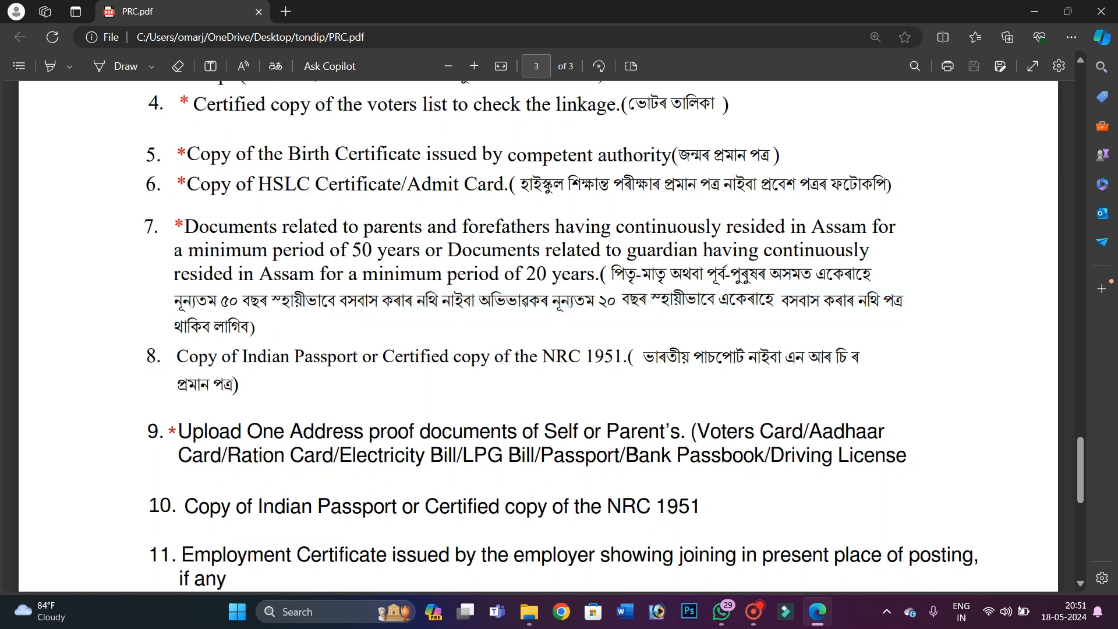
pyautogui.scroll(-2, 614, 335)
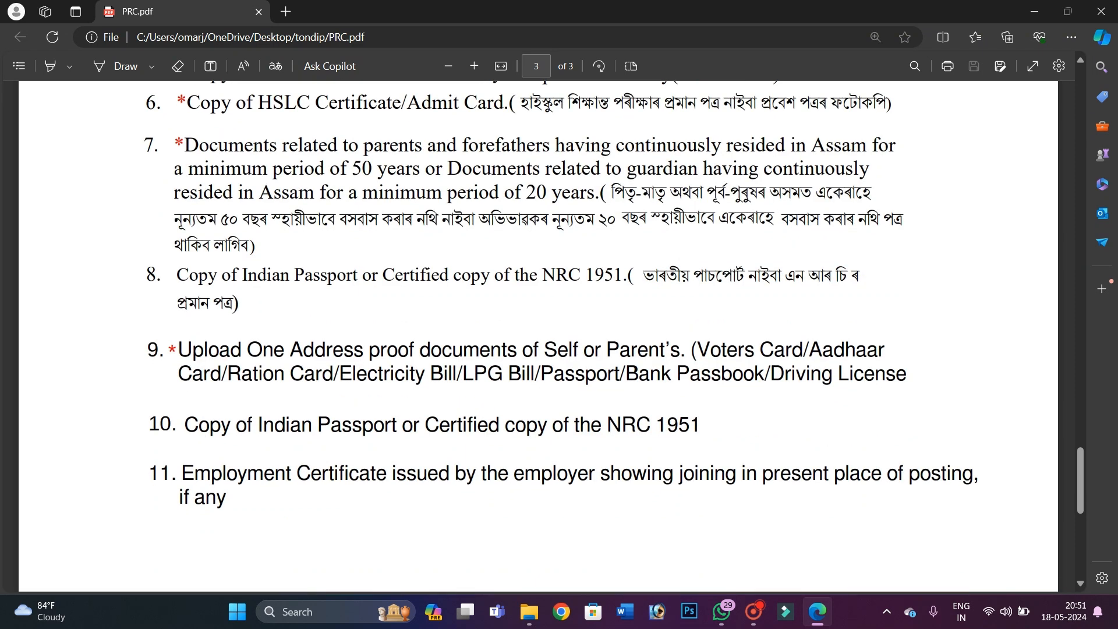
pyautogui.moveTo(177, 275); pyautogui.dragTo(779, 285)
pyautogui.click(779, 284)
pyautogui.scroll(-2, 538, 336)
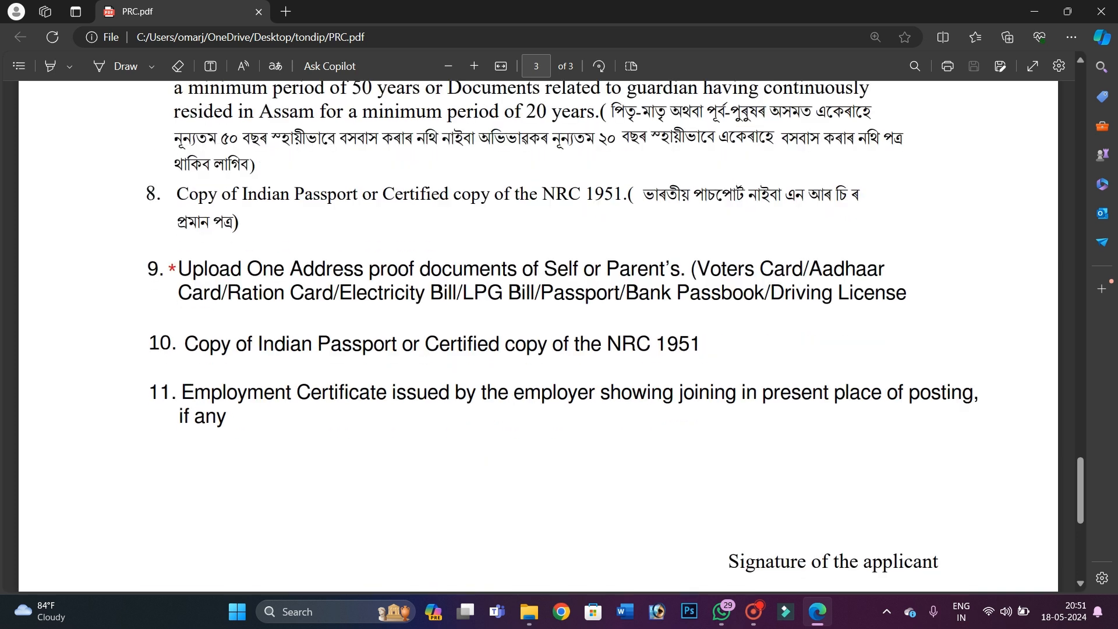
pyautogui.moveTo(194, 285); pyautogui.dragTo(292, 280)
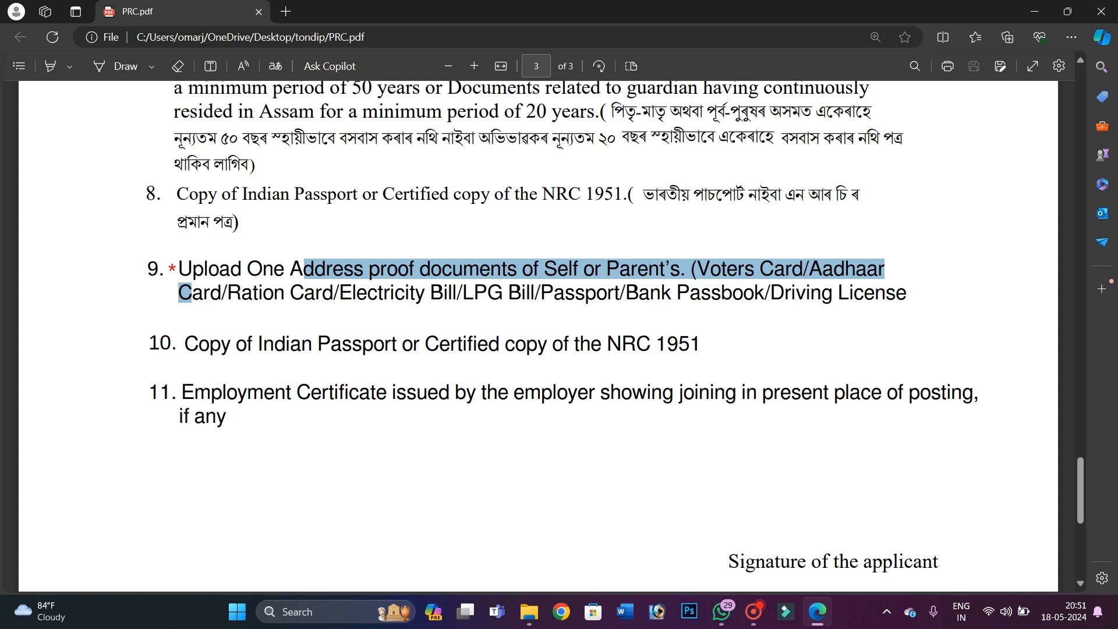
pyautogui.moveTo(377, 292); pyautogui.dragTo(459, 292)
pyautogui.click(506, 293)
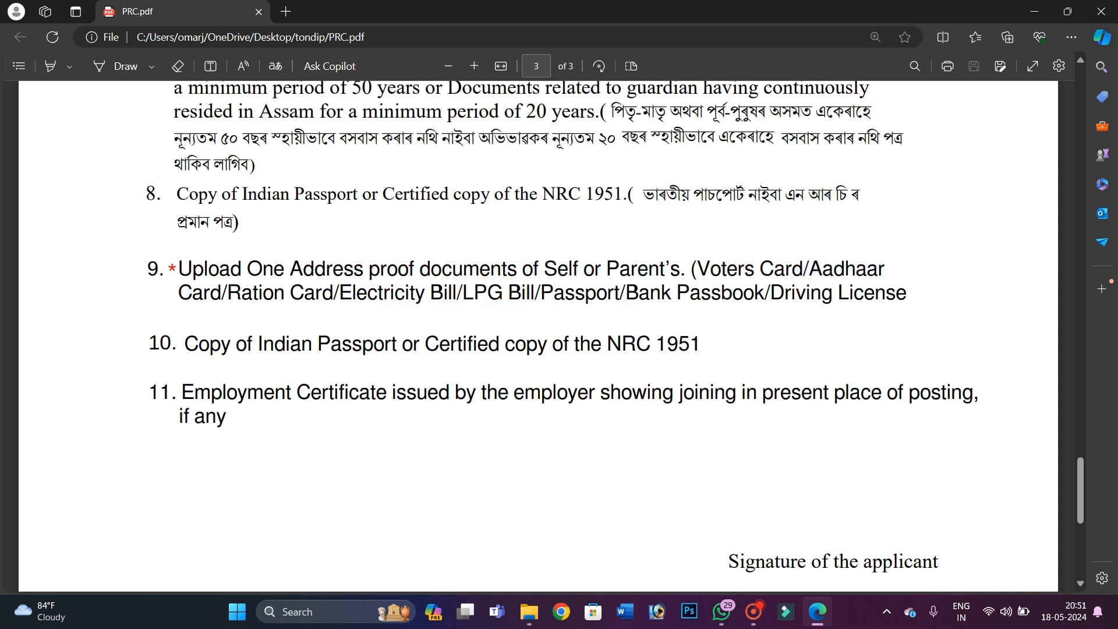
pyautogui.click(823, 276)
pyautogui.scroll(-2, 823, 276)
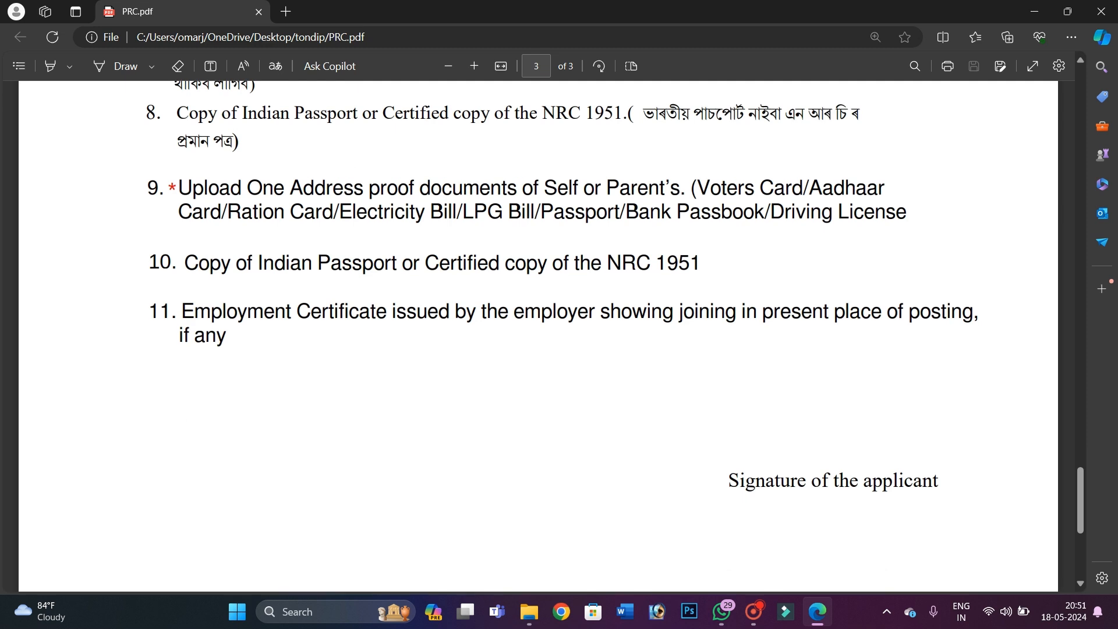
pyautogui.scroll(-4, 583, 321)
pyautogui.moveTo(746, 318); pyautogui.dragTo(893, 318)
pyautogui.scroll(-4, 893, 317)
pyautogui.scroll(15, 538, 336)
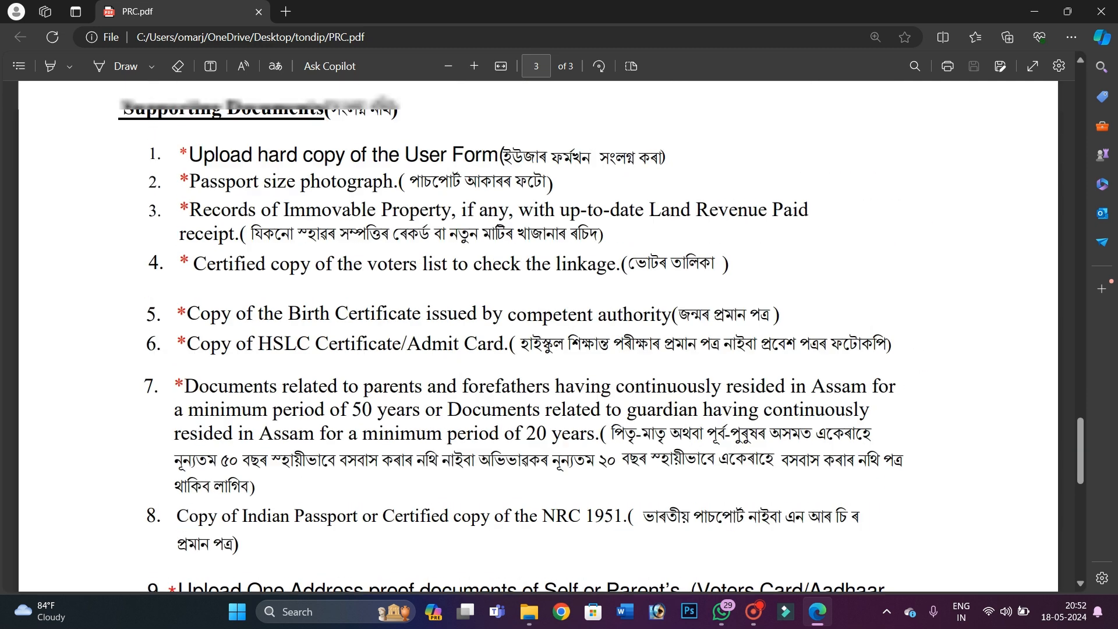
pyautogui.scroll(15, 538, 336)
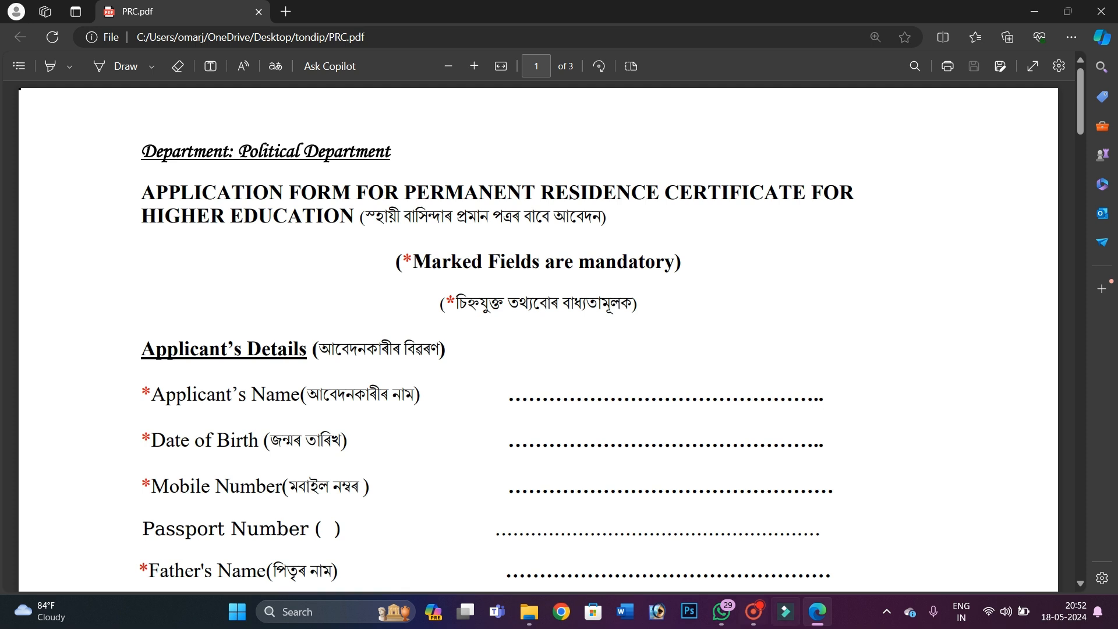
pyautogui.scroll(-20, 538, 336)
pyautogui.scroll(-20, 538, 336)
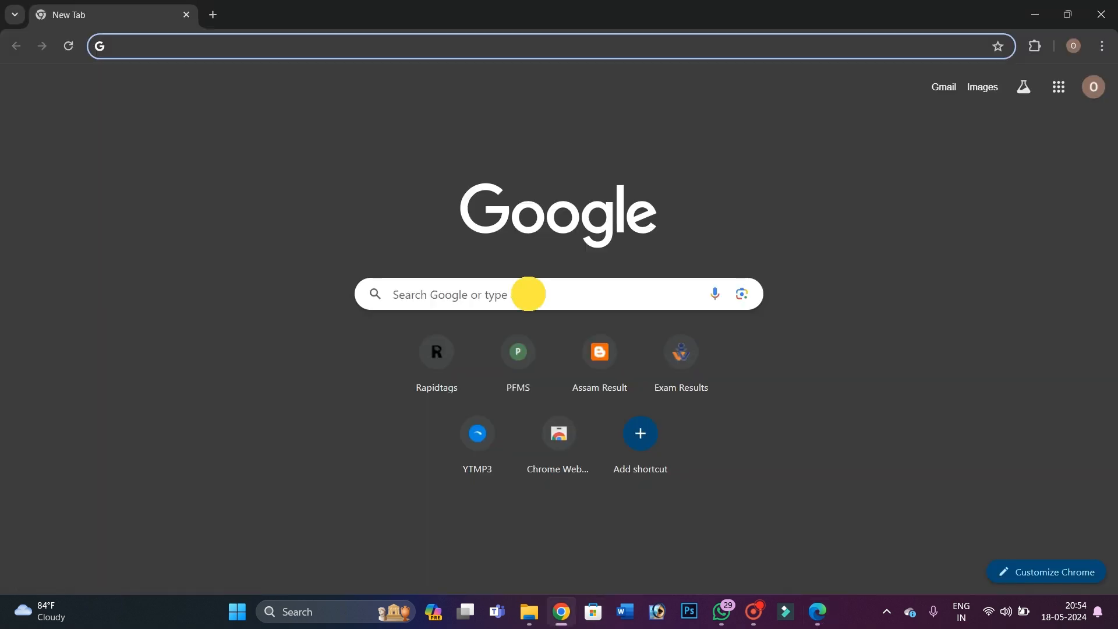
# Search Google for 'sewa setu' from the new tab page
pyautogui.click(529, 293)
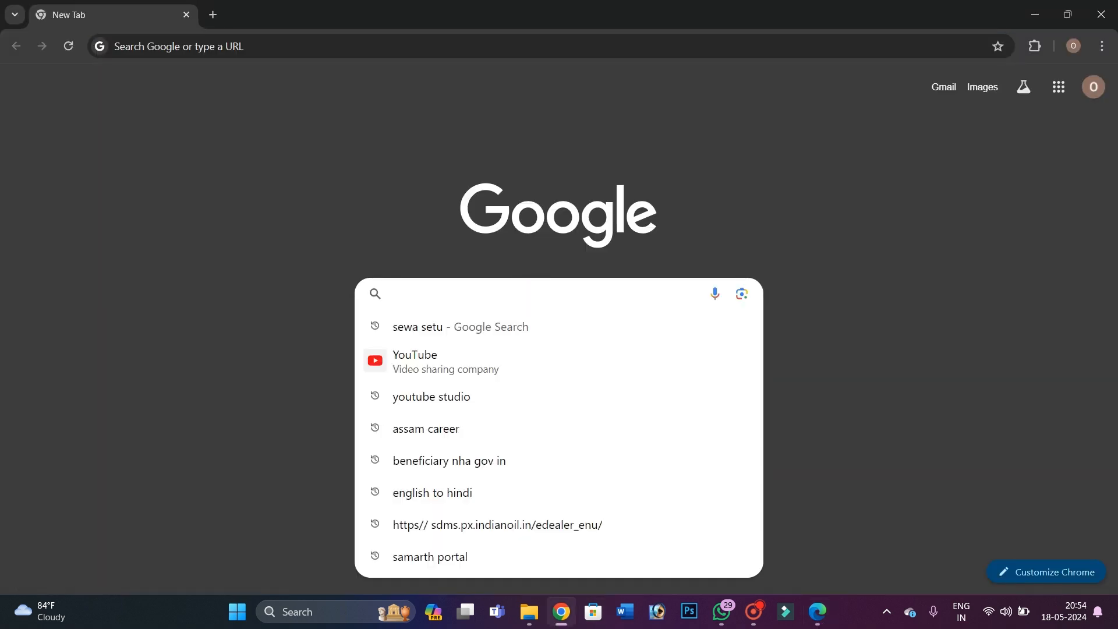
pyautogui.write('sewa')
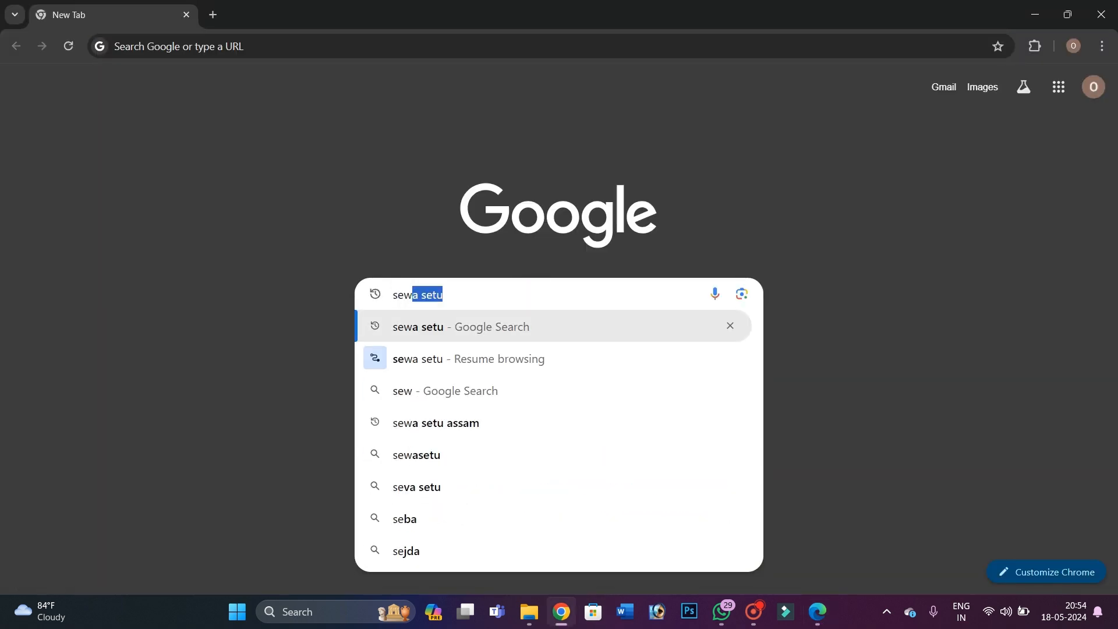
pyautogui.write(' s')
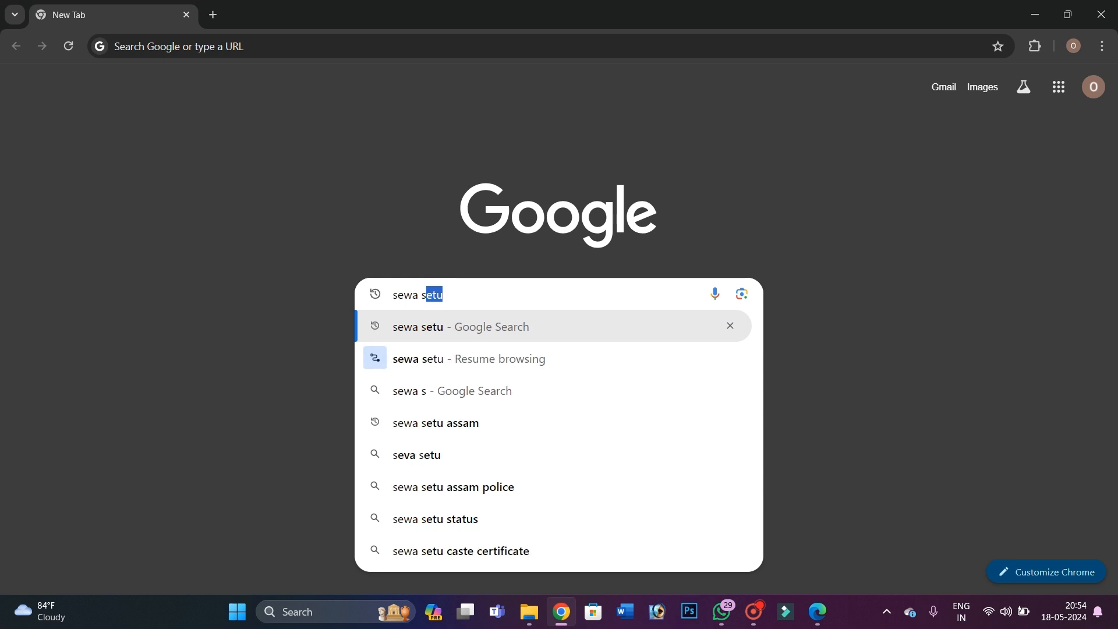
pyautogui.write('etu')
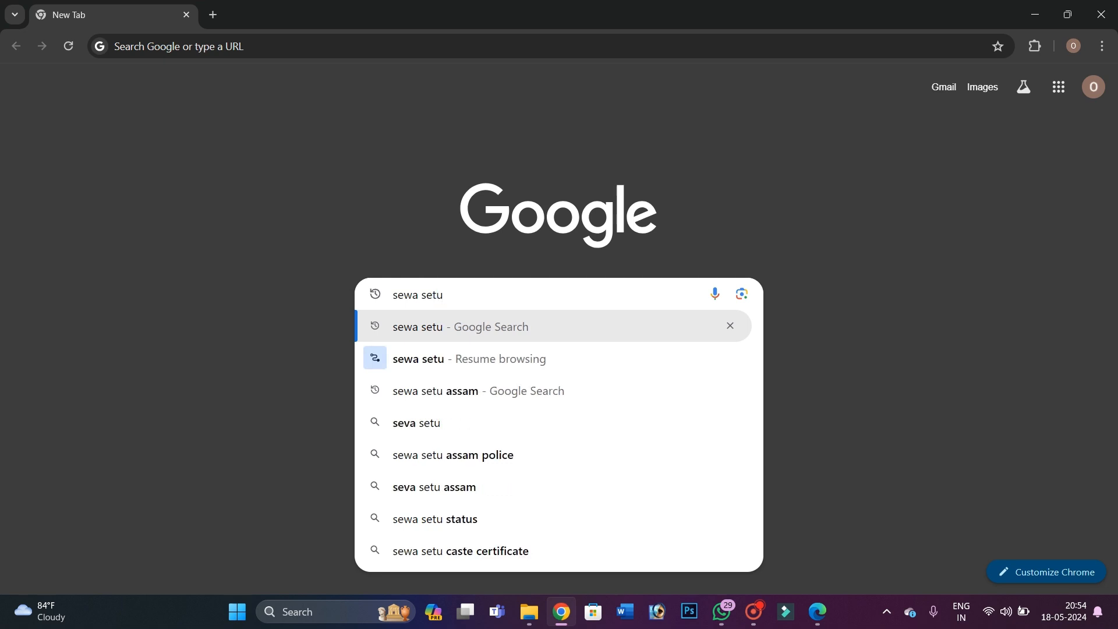
pyautogui.press('Return')
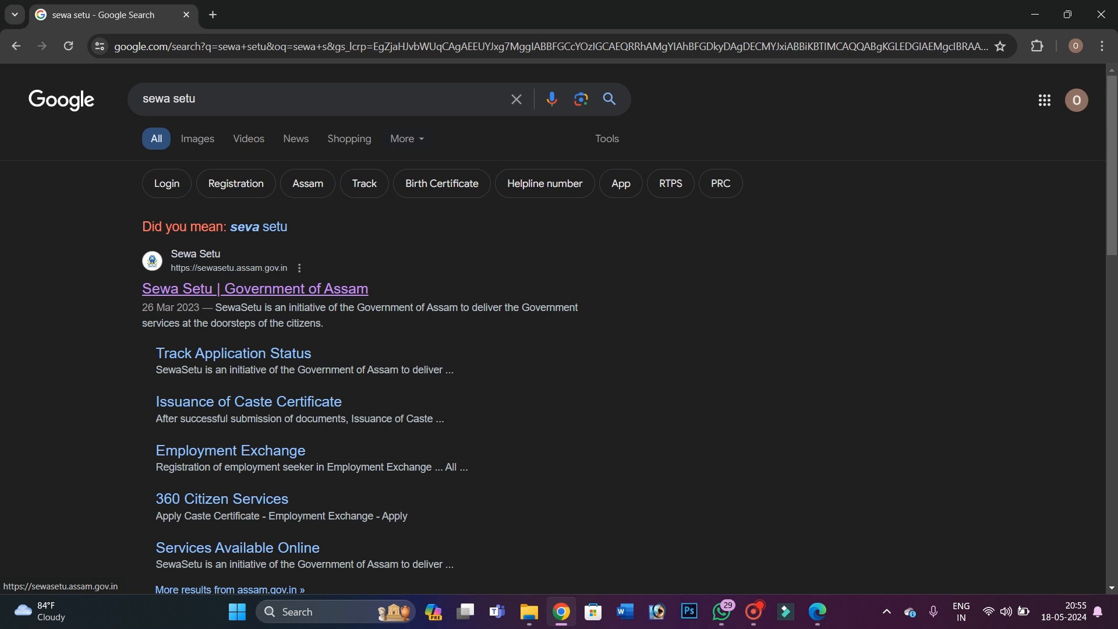
# Open the Sewa Setu | Government of Assam site and continue through citizen Login/Registration
pyautogui.click(318, 291)
pyautogui.scroll(-3, 560, 328)
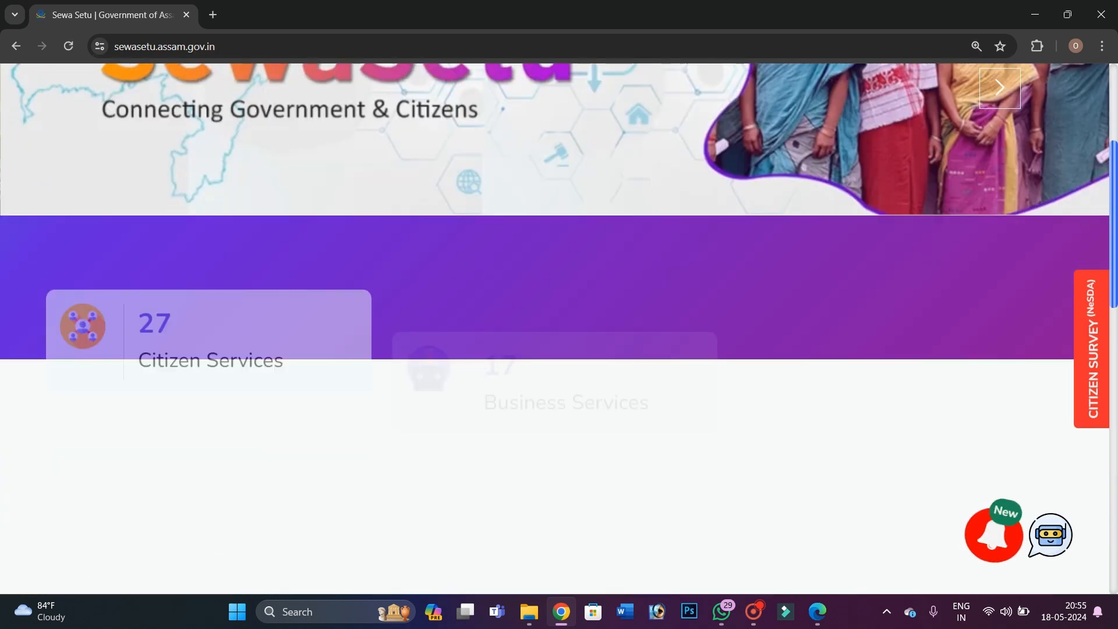
pyautogui.scroll(-3, 559, 349)
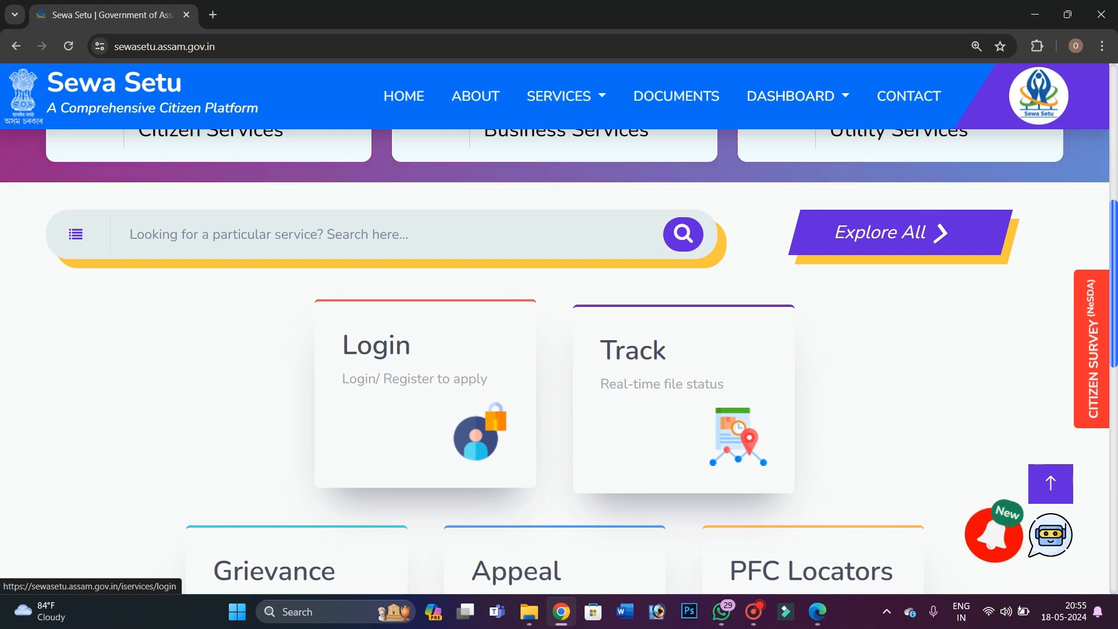
pyautogui.click(449, 372)
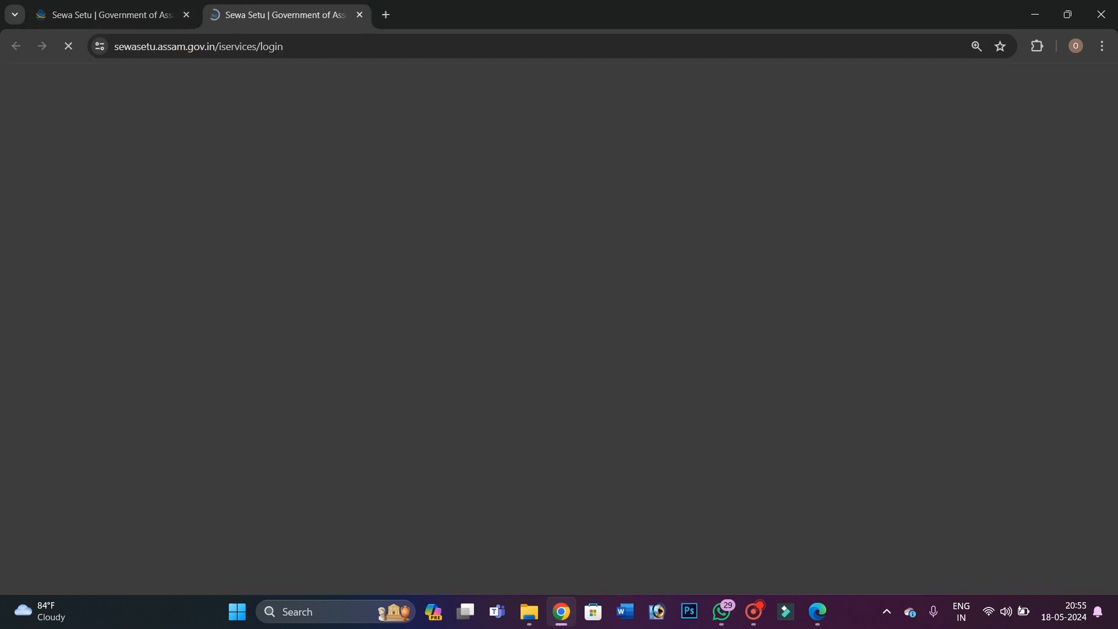
pyautogui.scroll(-2, 559, 350)
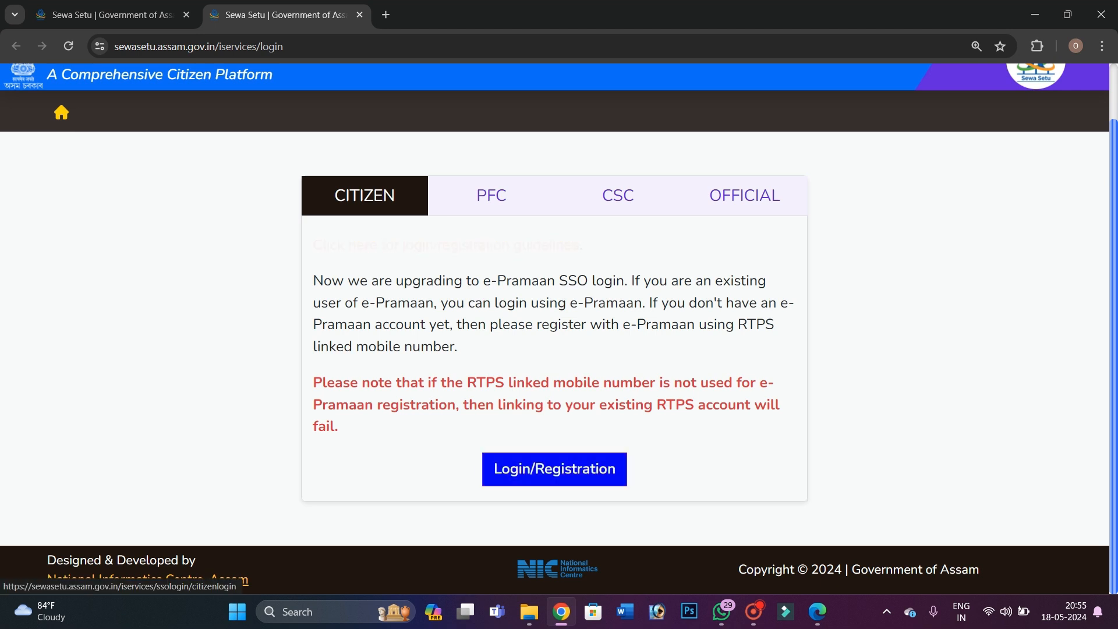
pyautogui.click(564, 473)
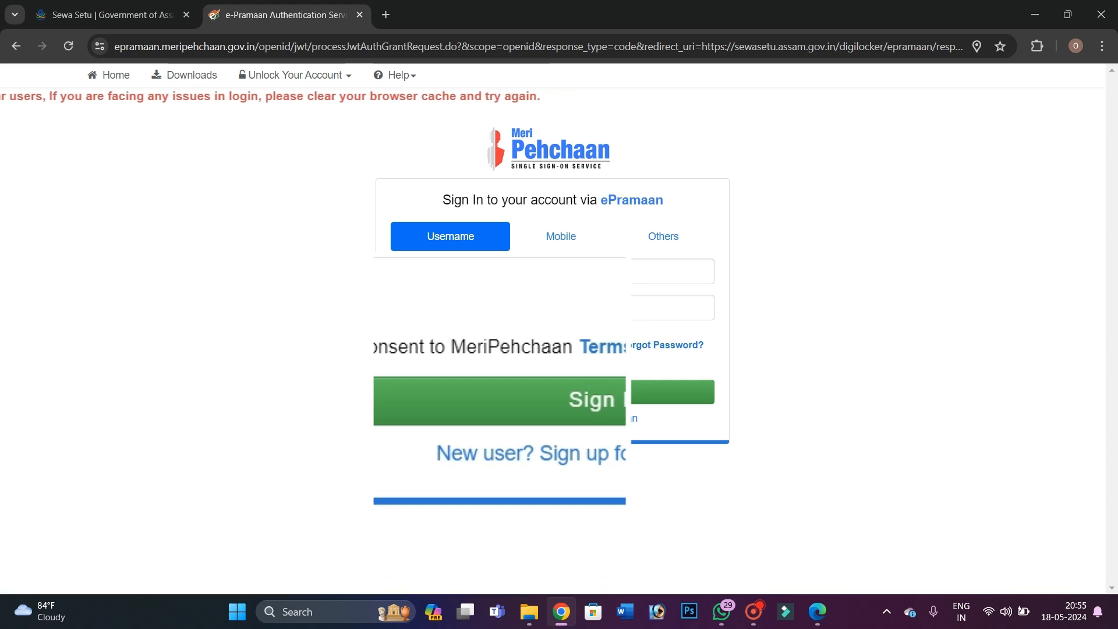
# Open the new-user sign-up form and verify the mobile number with the received OTP
pyautogui.click(485, 454)
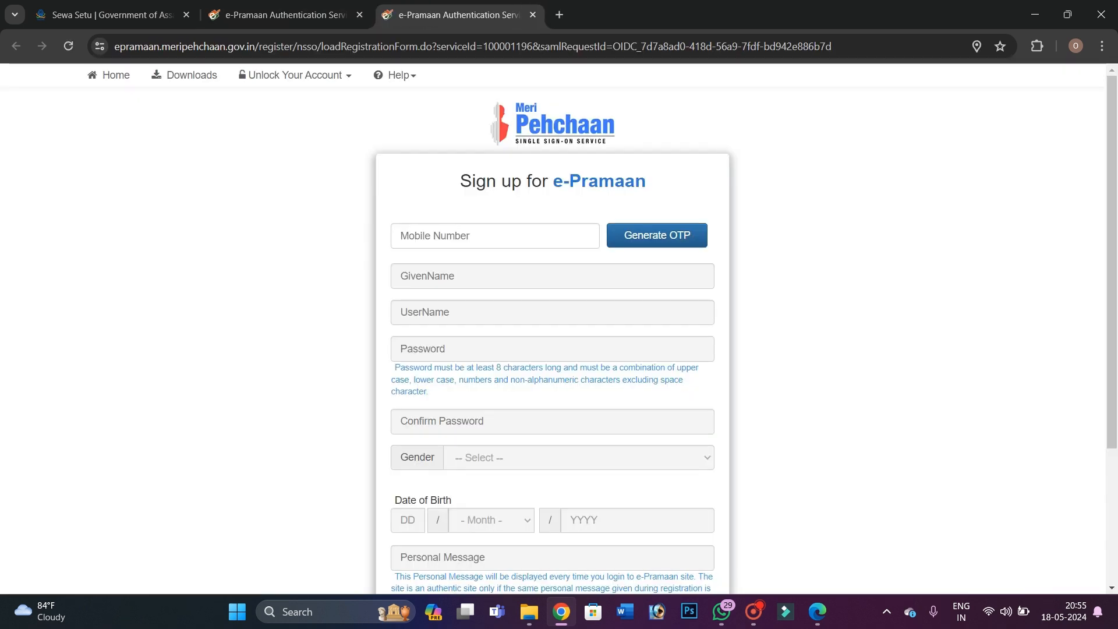
pyautogui.click(466, 235)
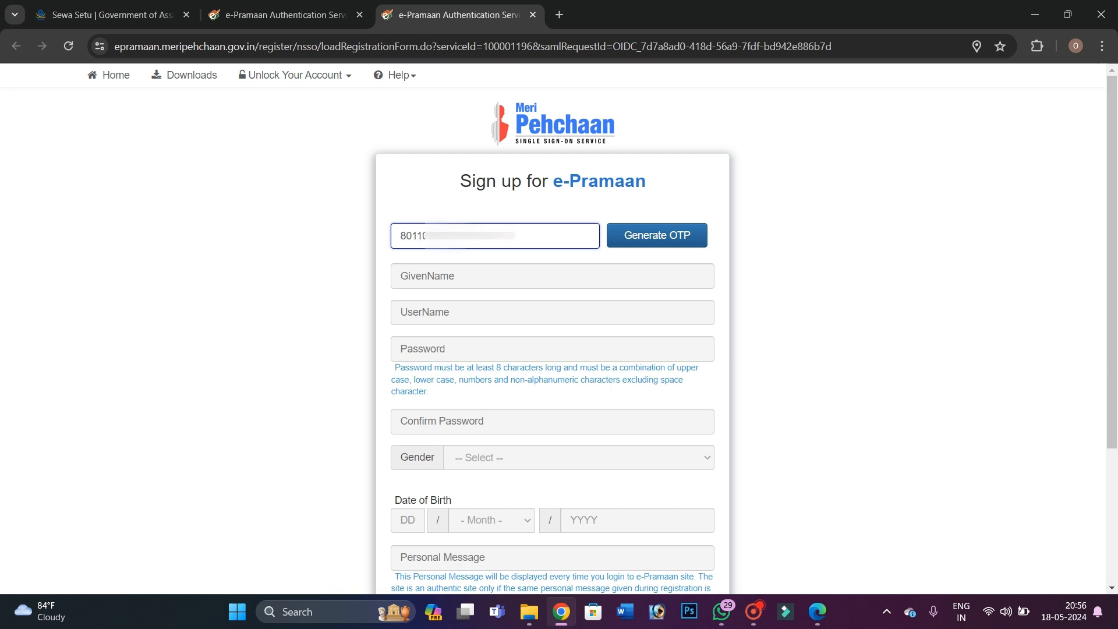
pyautogui.click(655, 236)
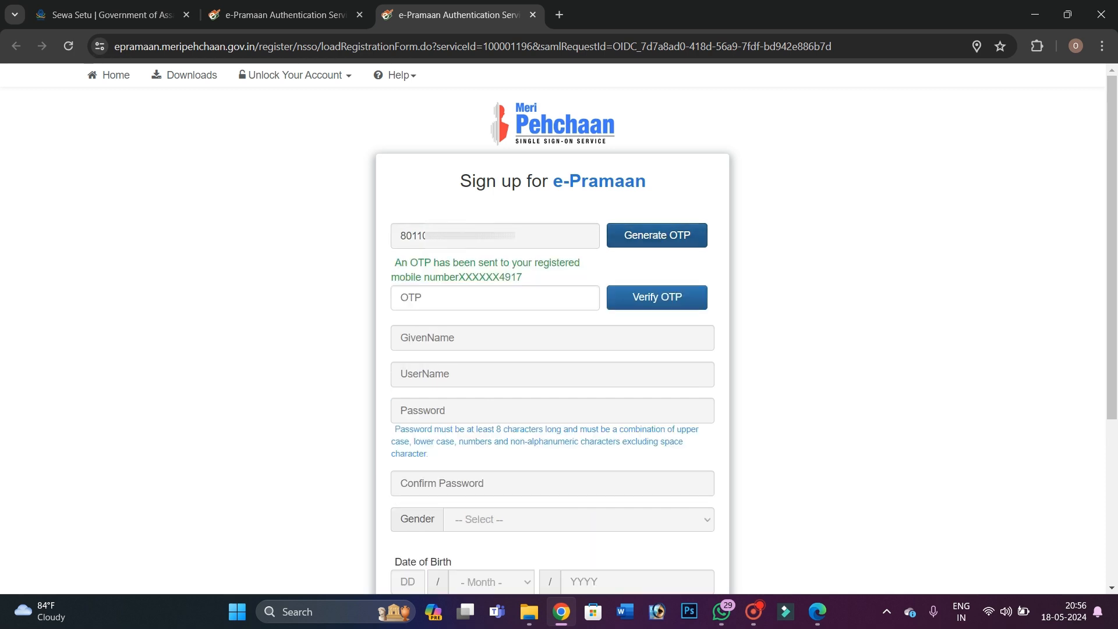
pyautogui.click(442, 289)
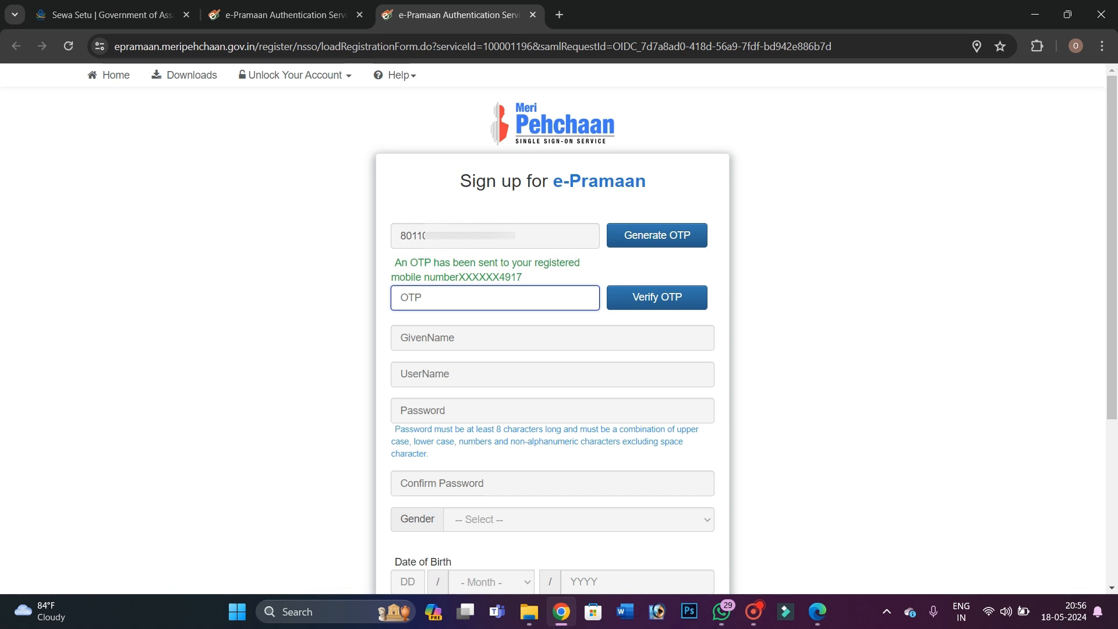
pyautogui.write('******')
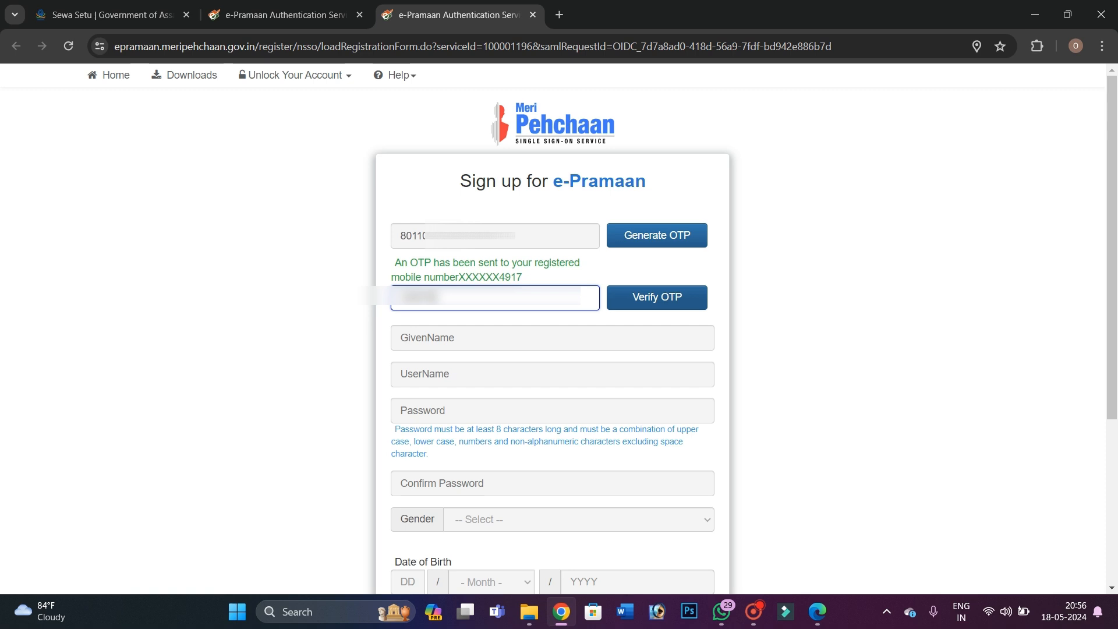
pyautogui.click(656, 298)
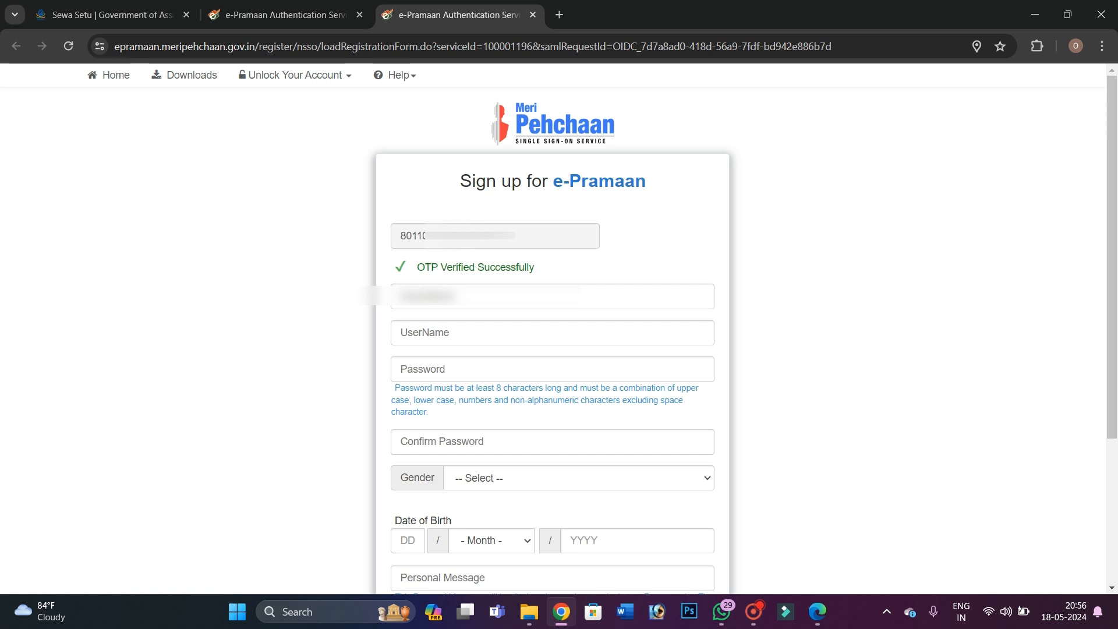
pyautogui.click(467, 296)
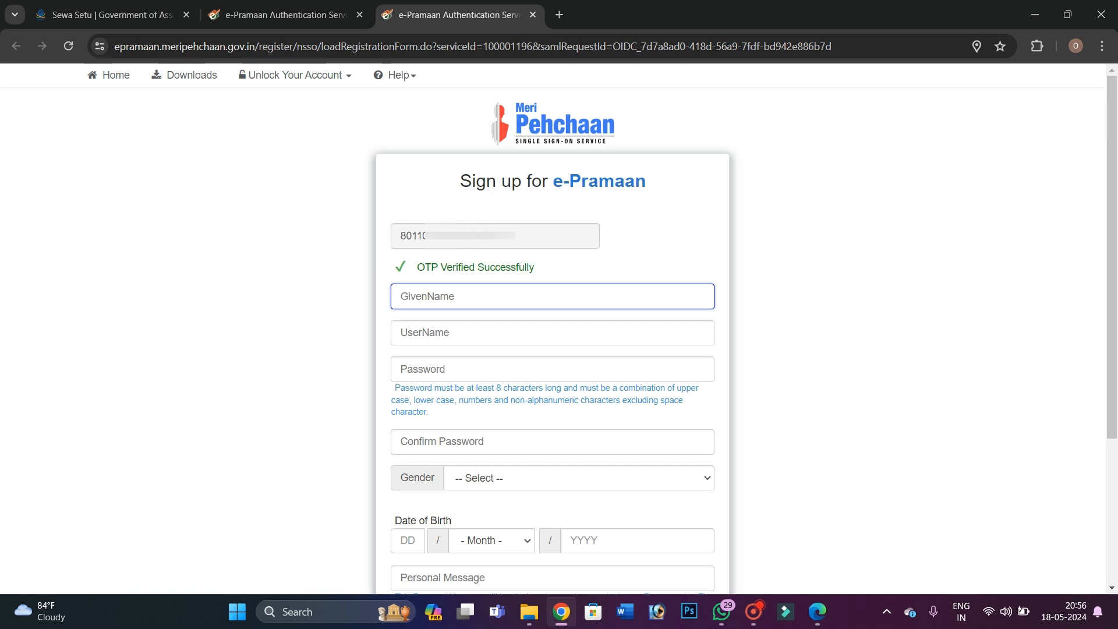
# Enter the applicant's full name and choose a username
pyautogui.scroll(-1, 595, 328)
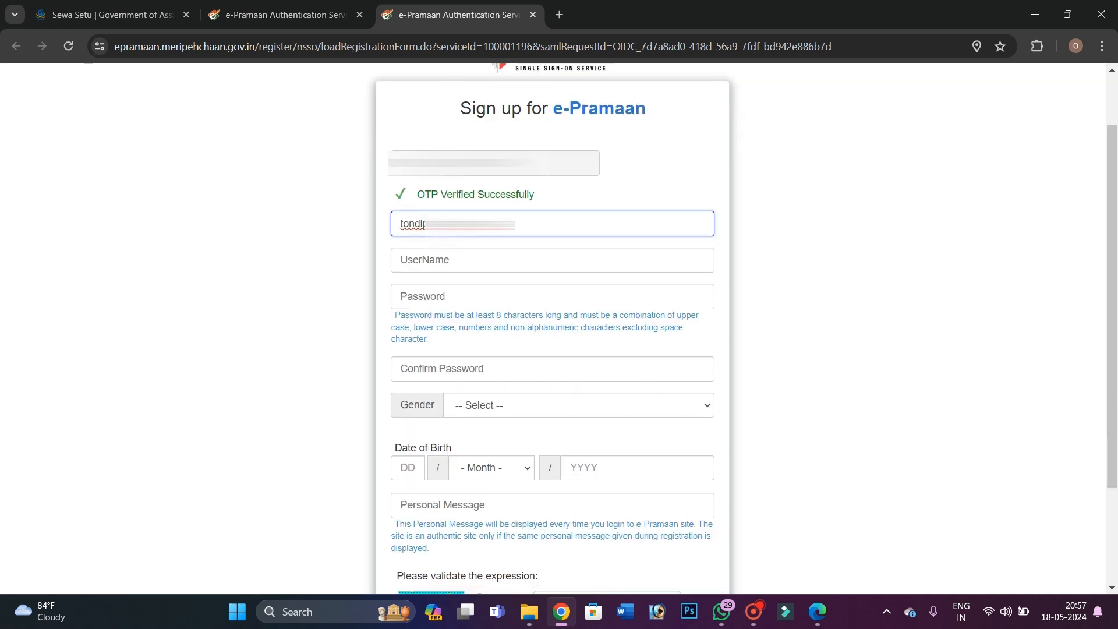
pyautogui.click(456, 258)
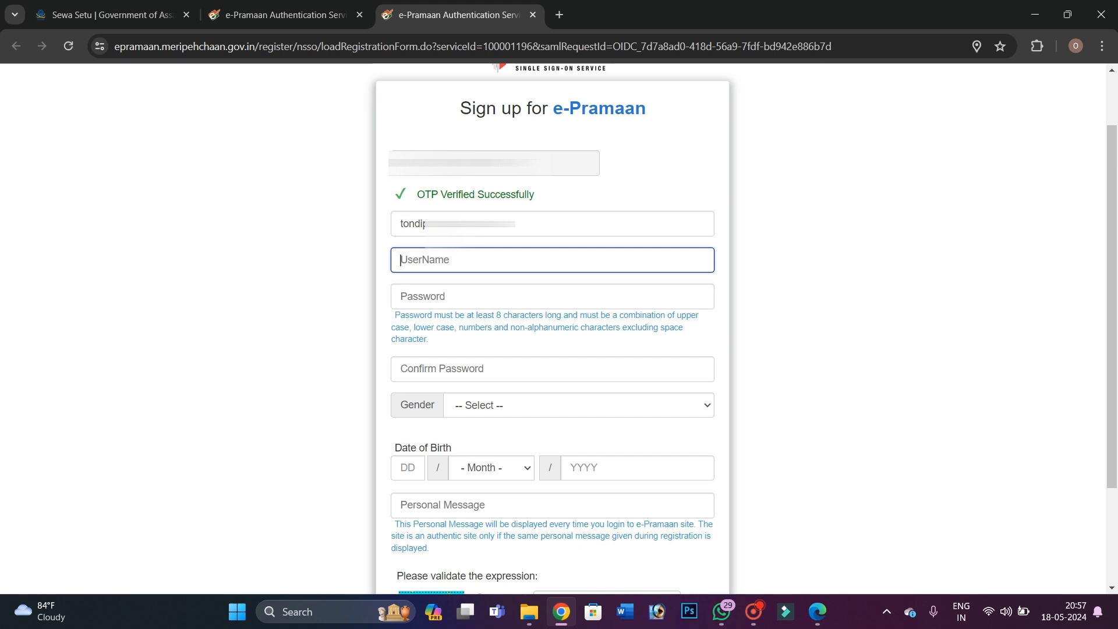
pyautogui.write('tond')
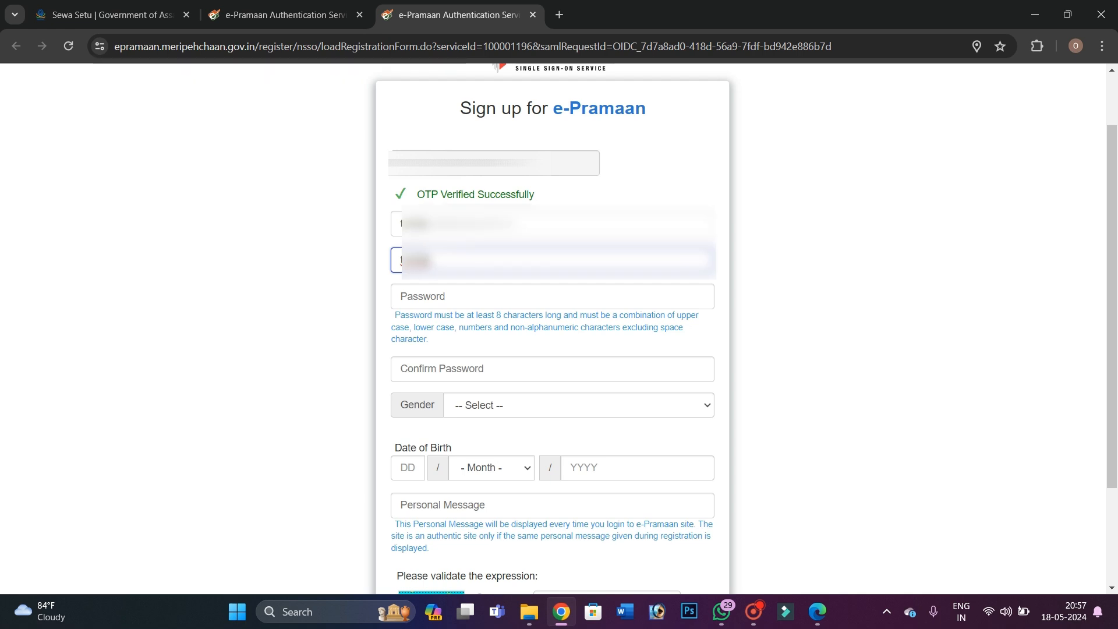
pyautogui.write('@123')
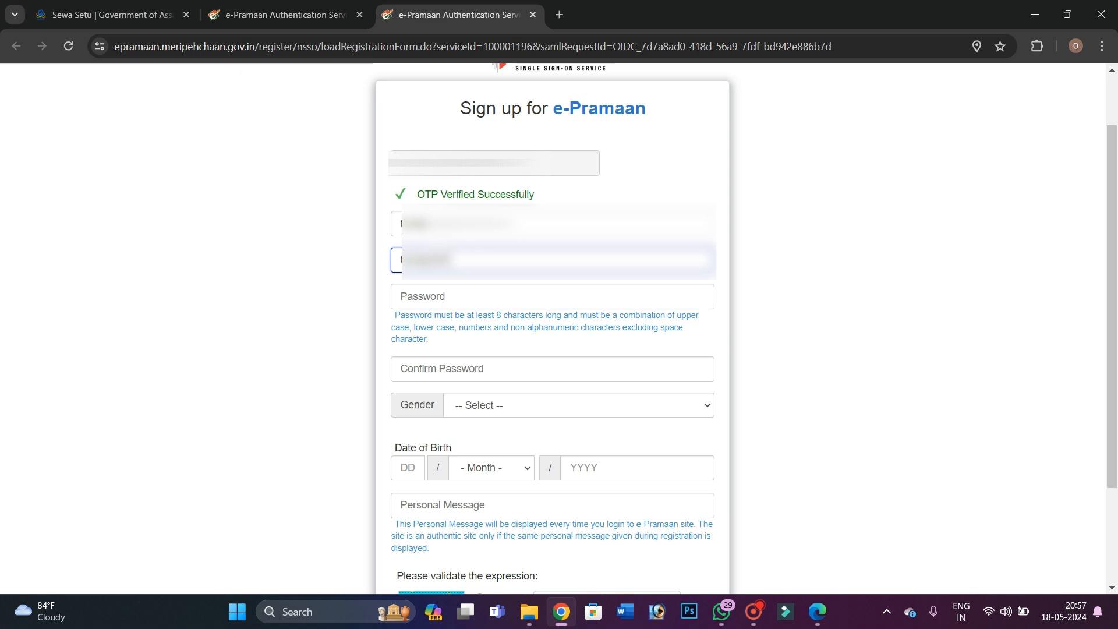
pyautogui.click(478, 296)
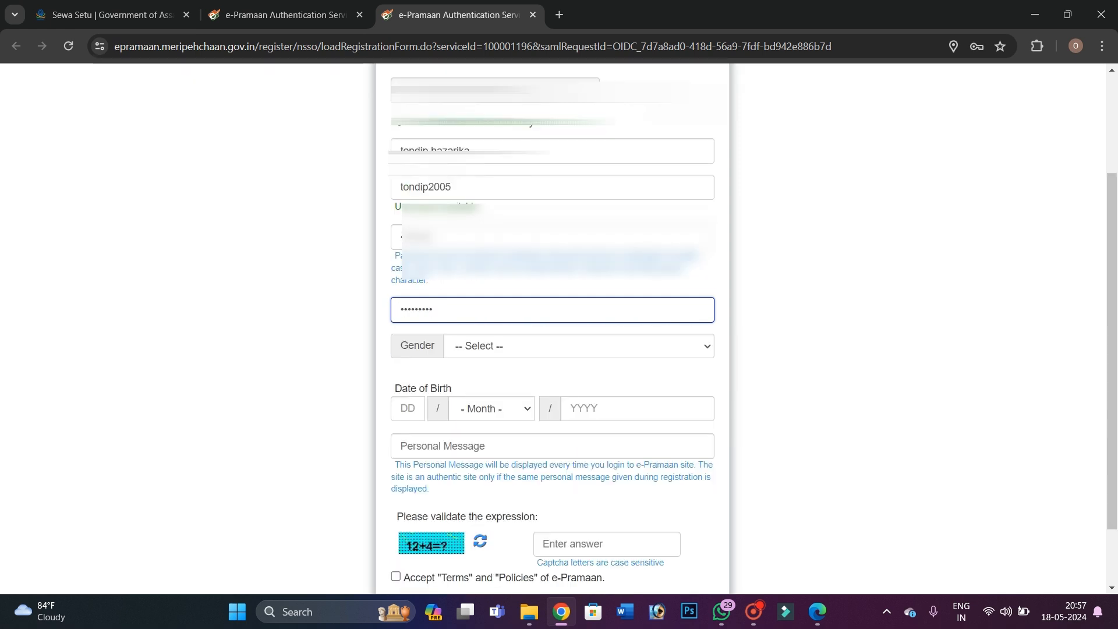
pyautogui.click(472, 355)
pyautogui.click(472, 375)
pyautogui.scroll(-1, 472, 374)
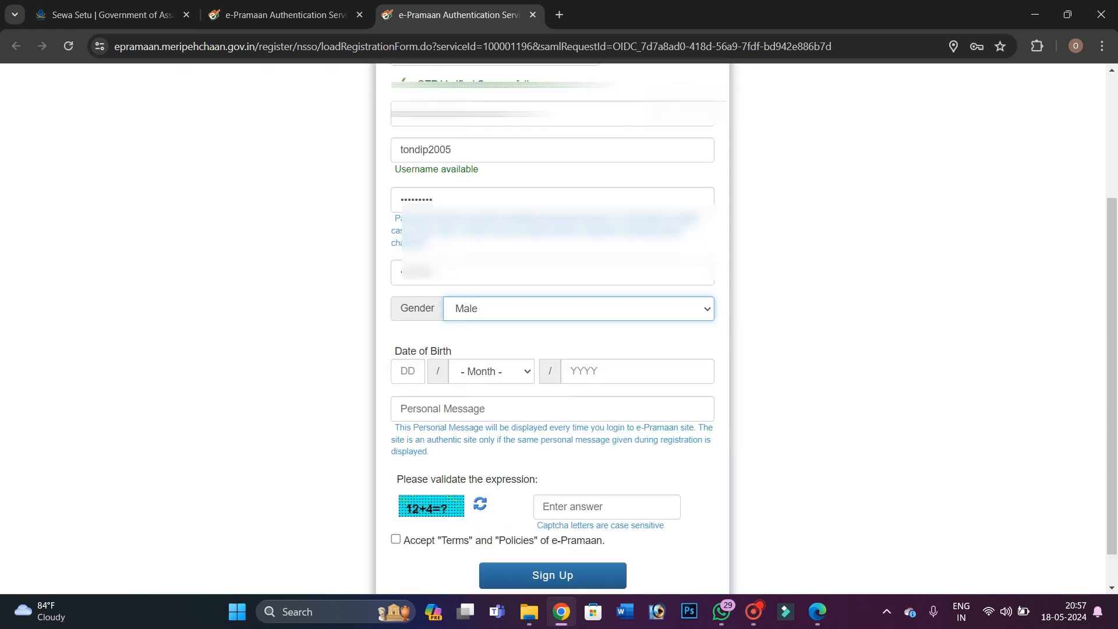
pyautogui.scroll(-1, 408, 338)
pyautogui.click(408, 336)
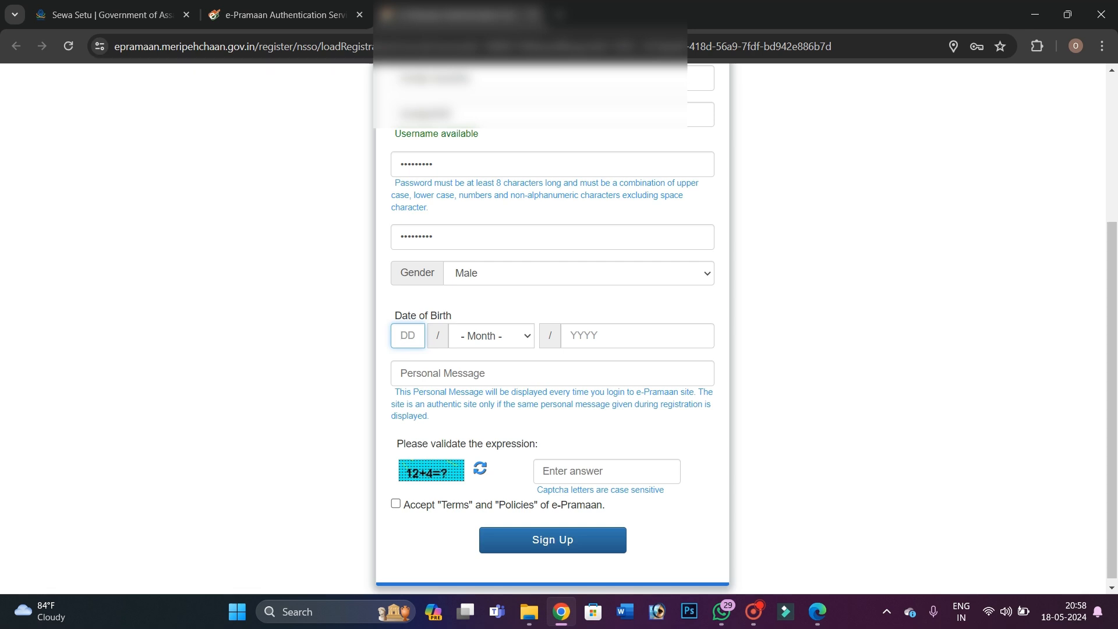
pyautogui.write('20')
pyautogui.click(530, 333)
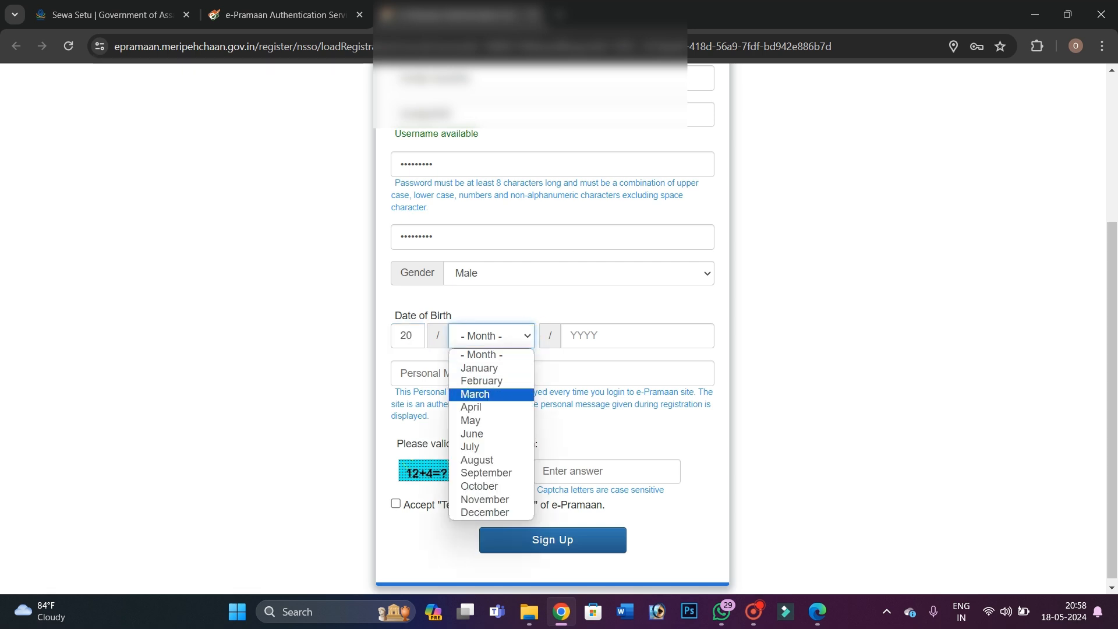
pyautogui.click(471, 407)
pyautogui.click(607, 340)
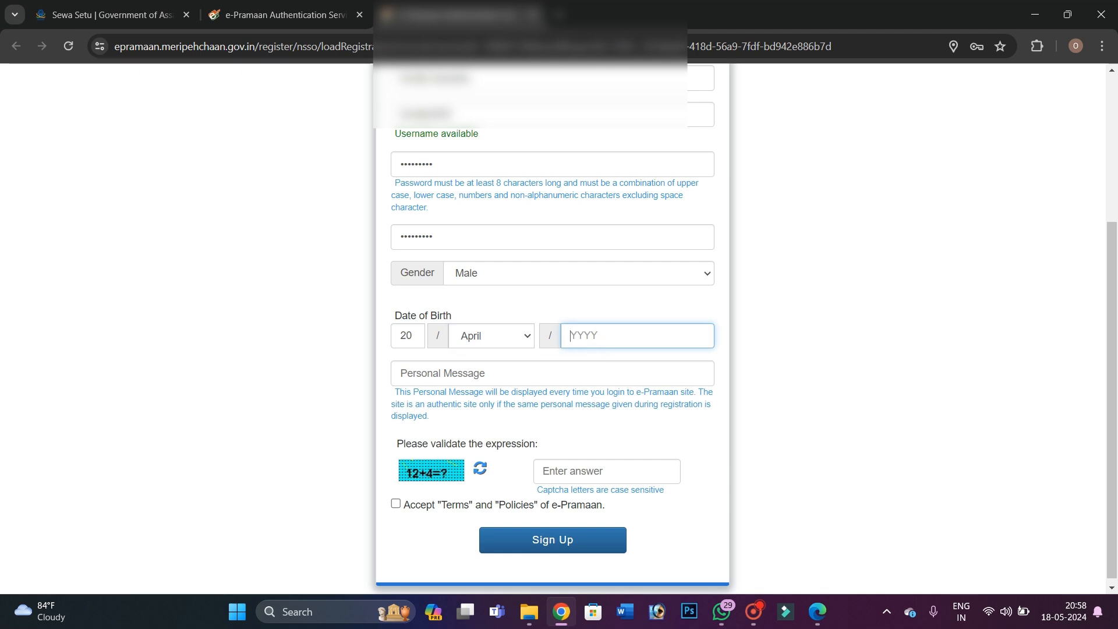
pyautogui.write('2005')
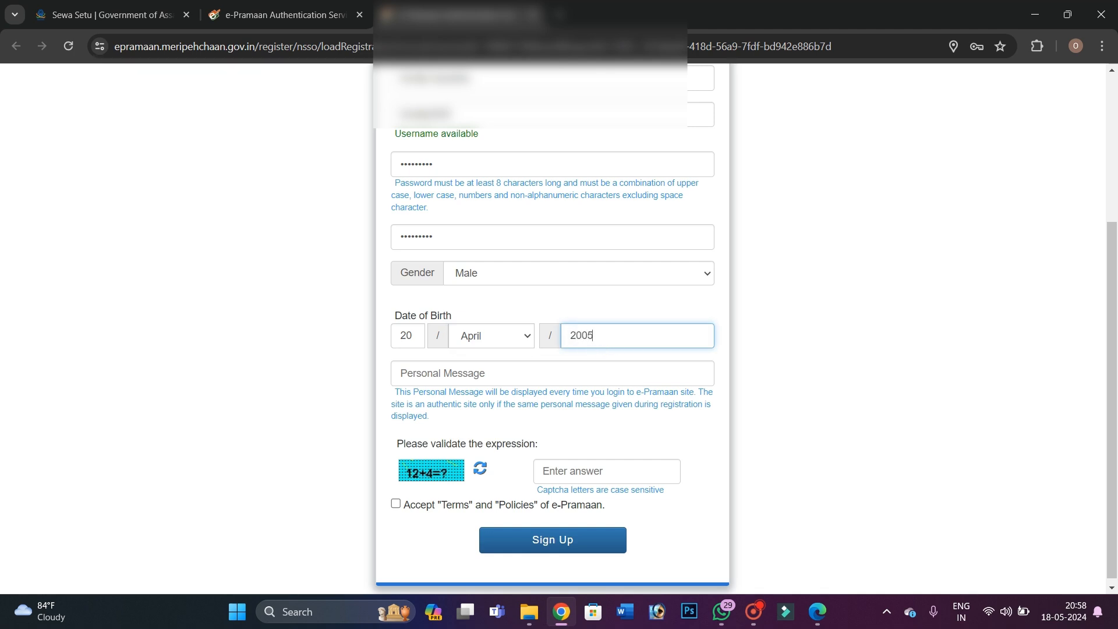
# Enter personal message 'thank you', captcha answer 16, and accept the terms
pyautogui.click(524, 374)
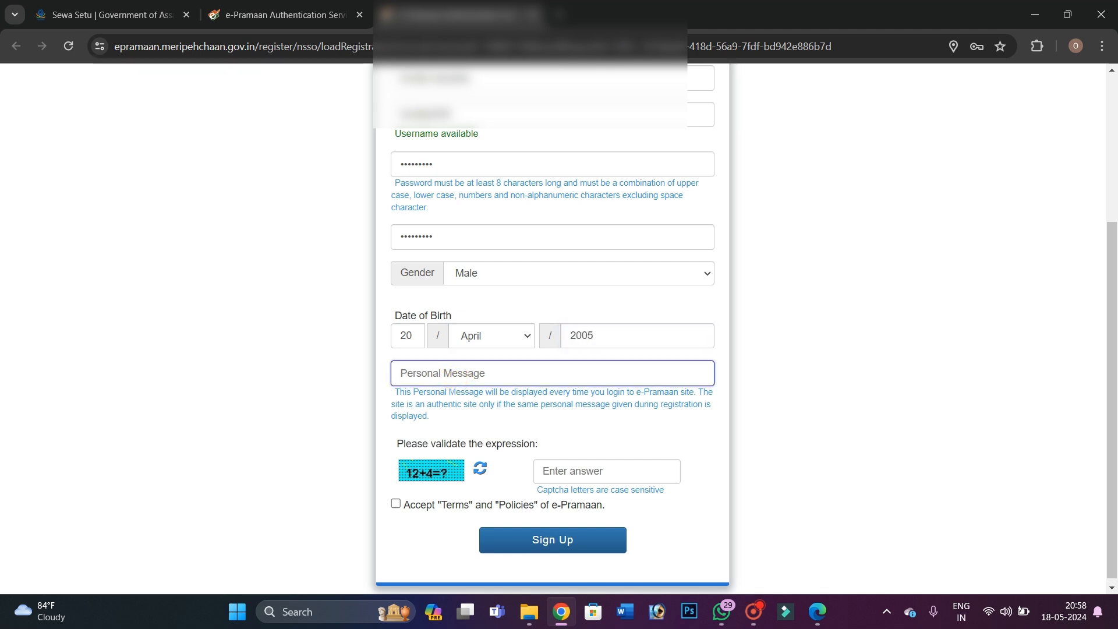
pyautogui.write('tha')
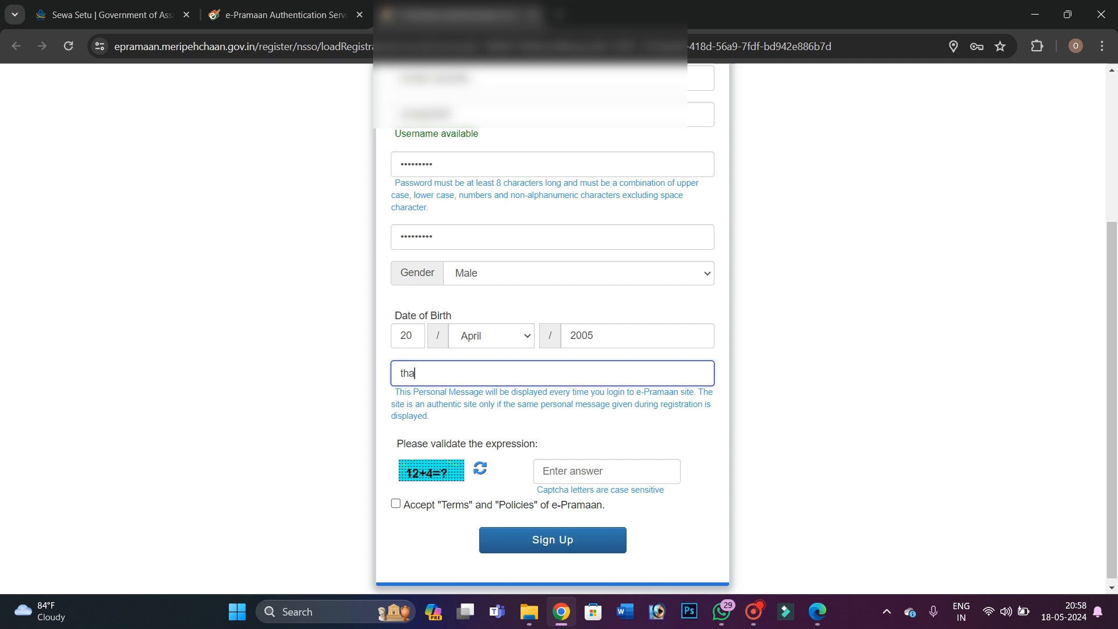
pyautogui.write('nk you')
pyautogui.scroll(-1, 552, 372)
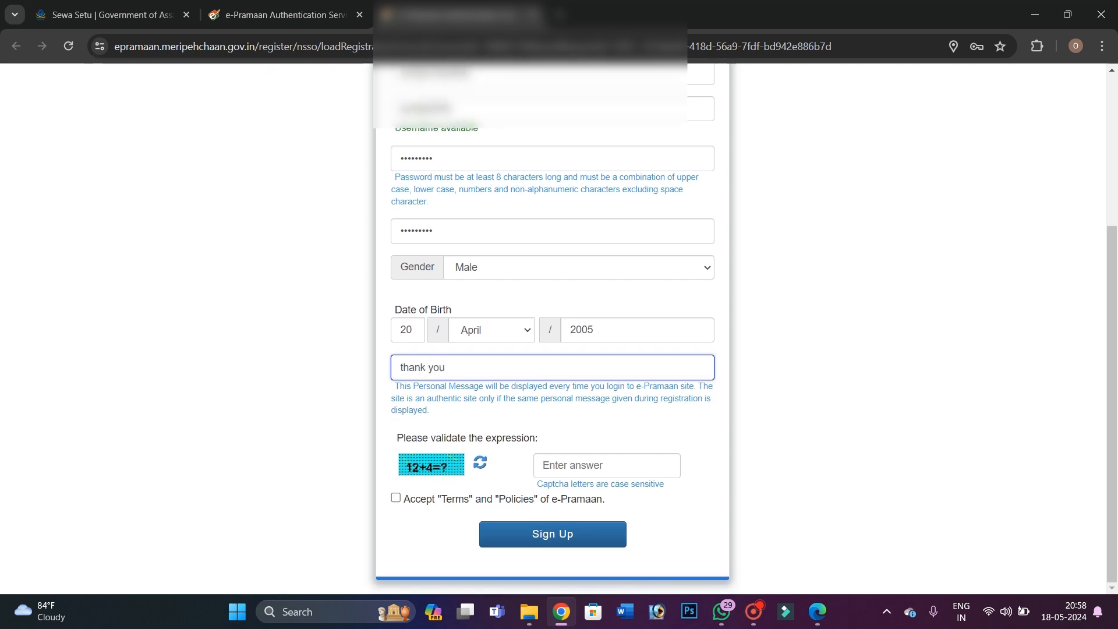
pyautogui.click(554, 467)
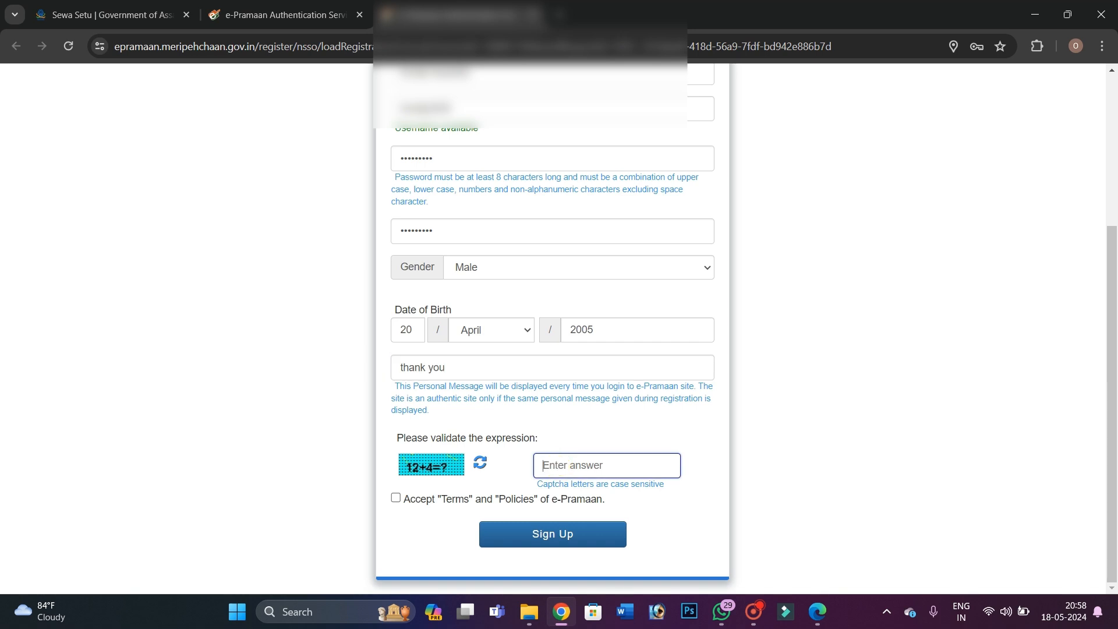
pyautogui.write('16')
pyautogui.click(396, 498)
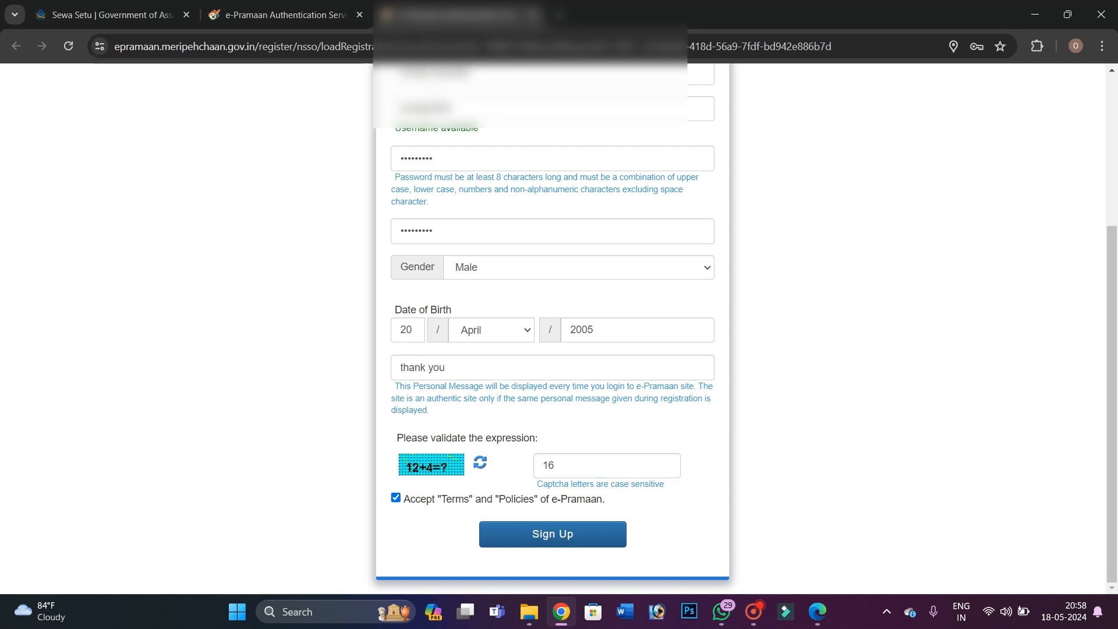
# Submit the sign-up, confirm both redirects to Sewa Setu, and skip DigiLocker linking
pyautogui.click(569, 533)
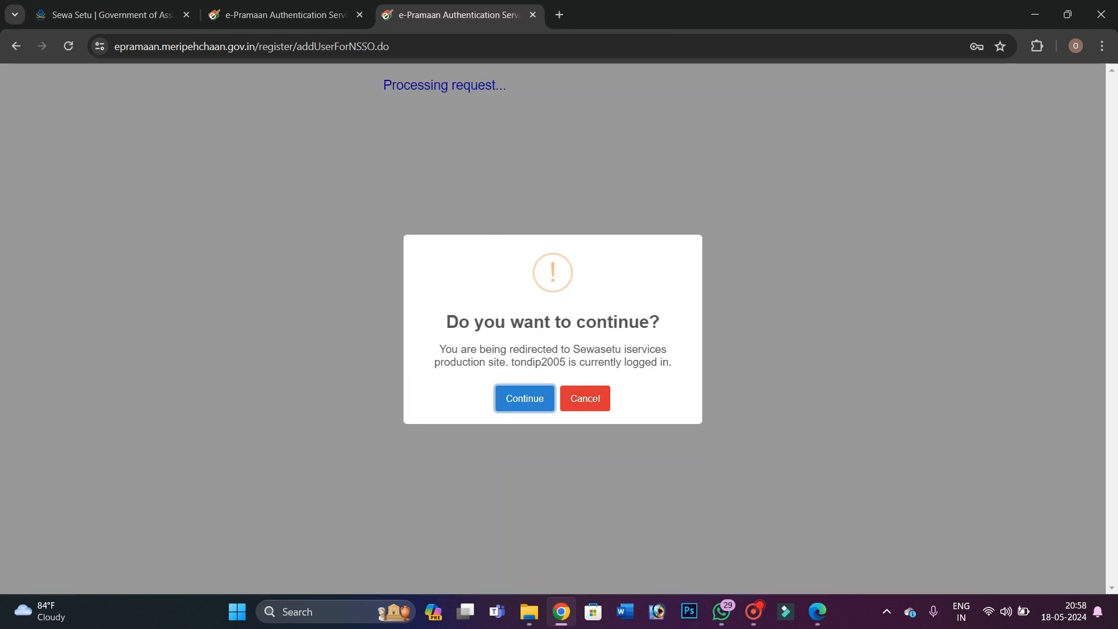
pyautogui.click(525, 398)
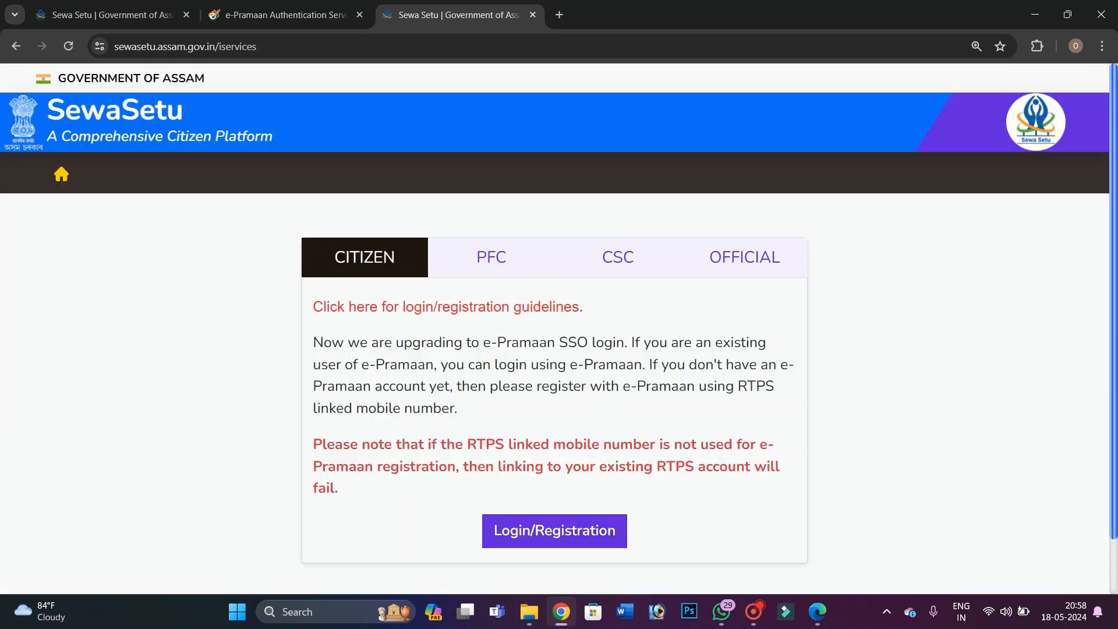
pyautogui.click(556, 533)
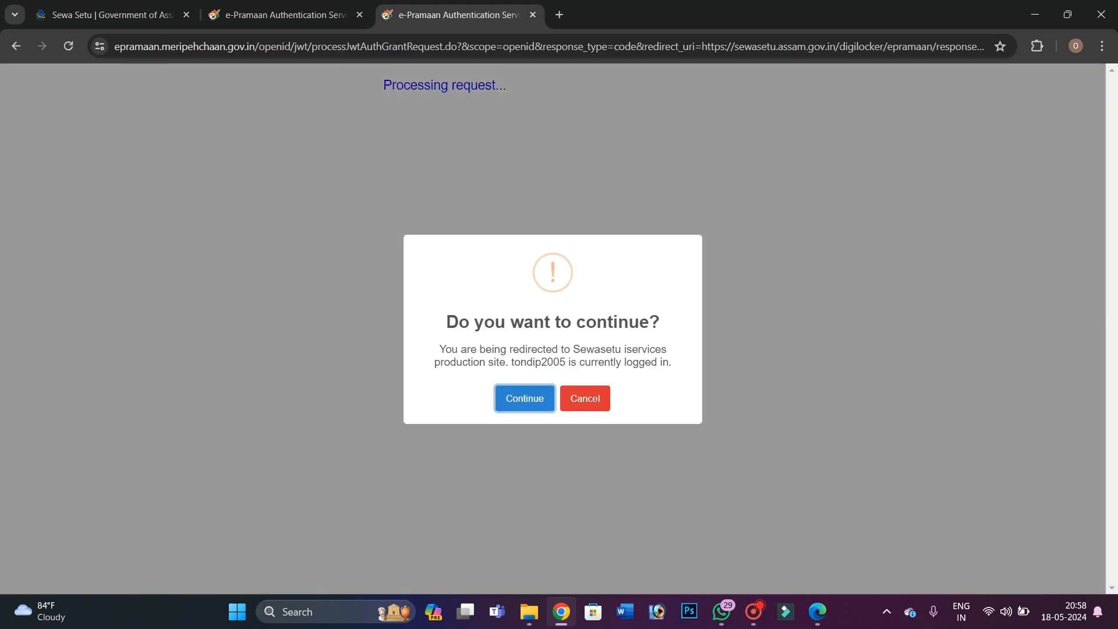
pyautogui.click(524, 398)
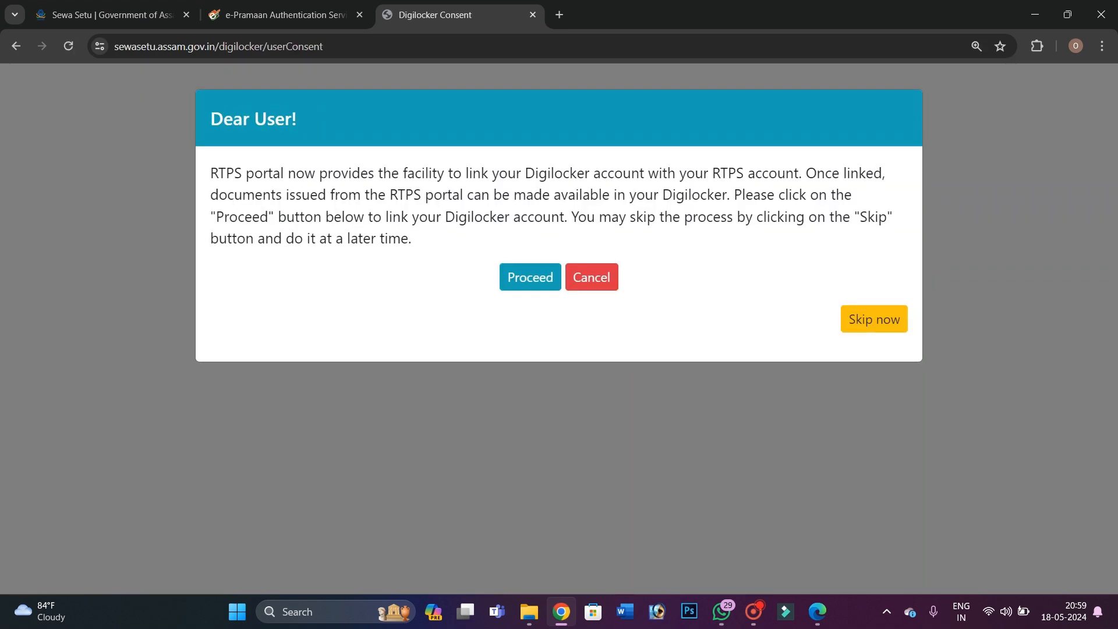
pyautogui.click(874, 319)
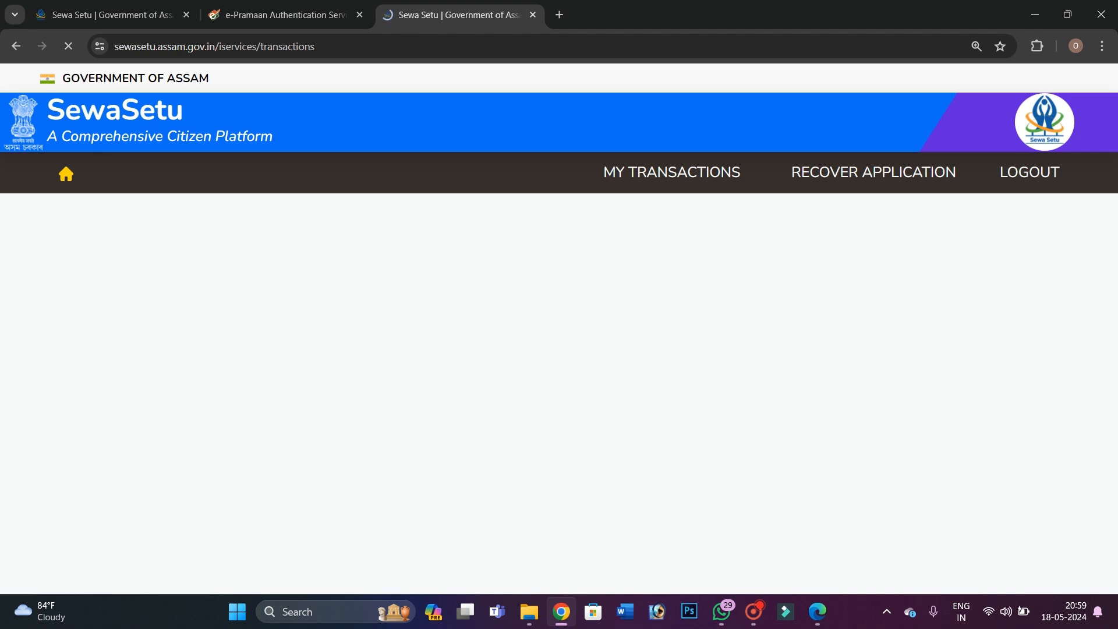
# Search 'application for high', choose the PRC for Higher Education service, and open its page
pyautogui.click(328, 248)
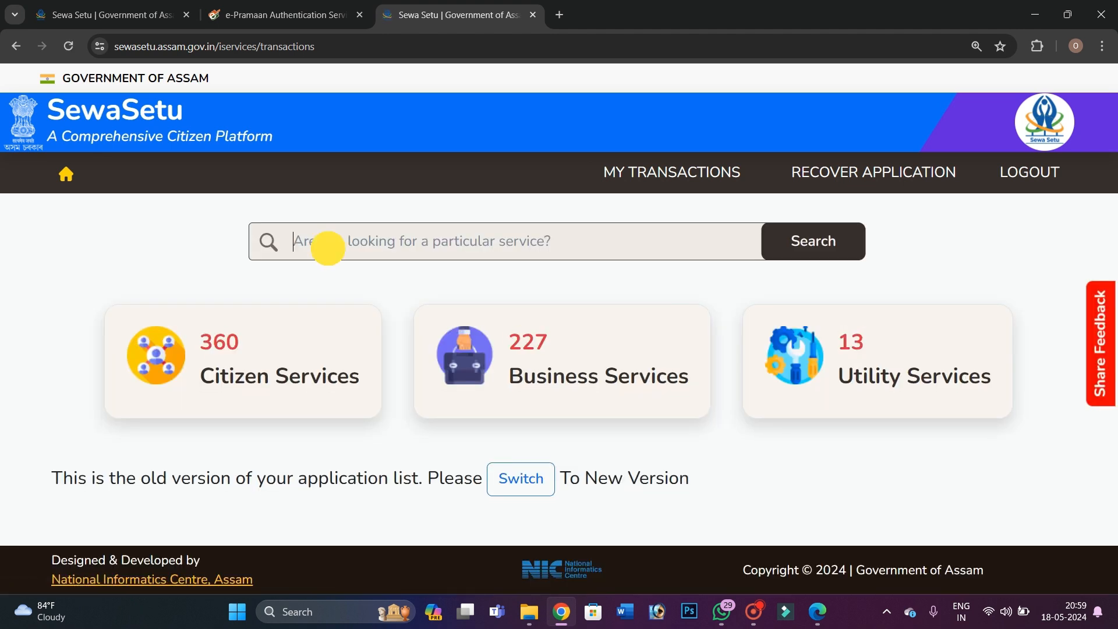
pyautogui.write('a')
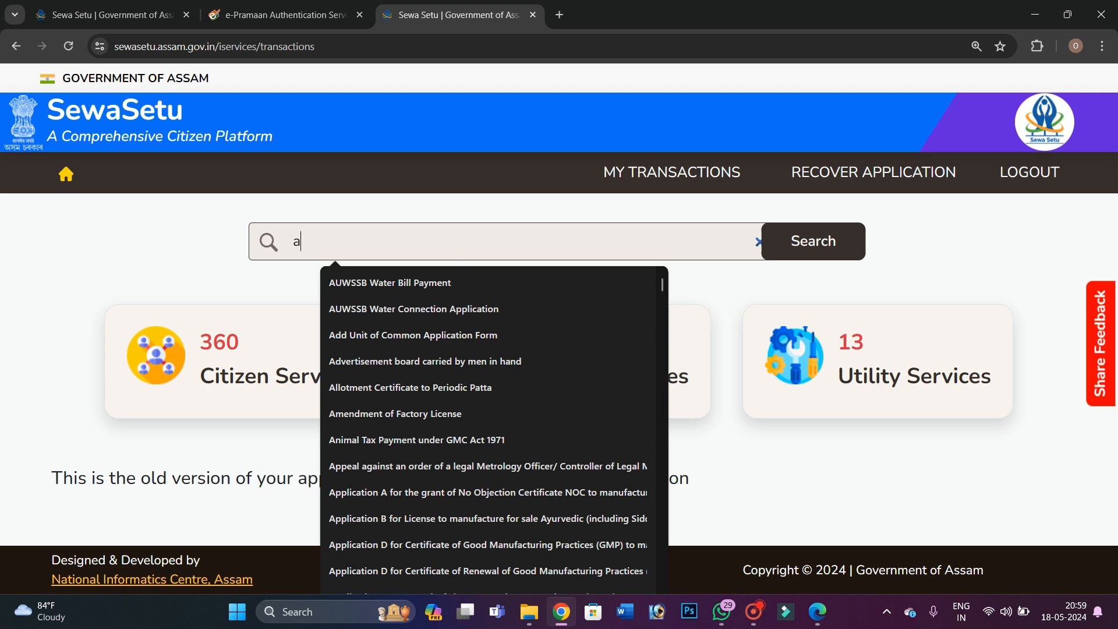
pyautogui.write('pplication ')
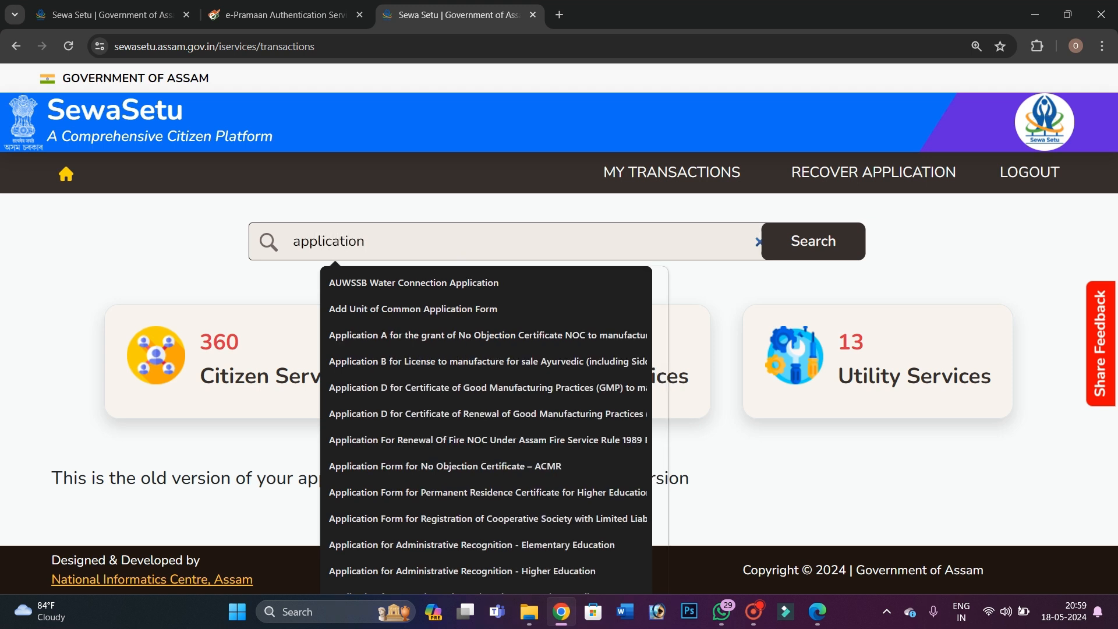
pyautogui.write('for high')
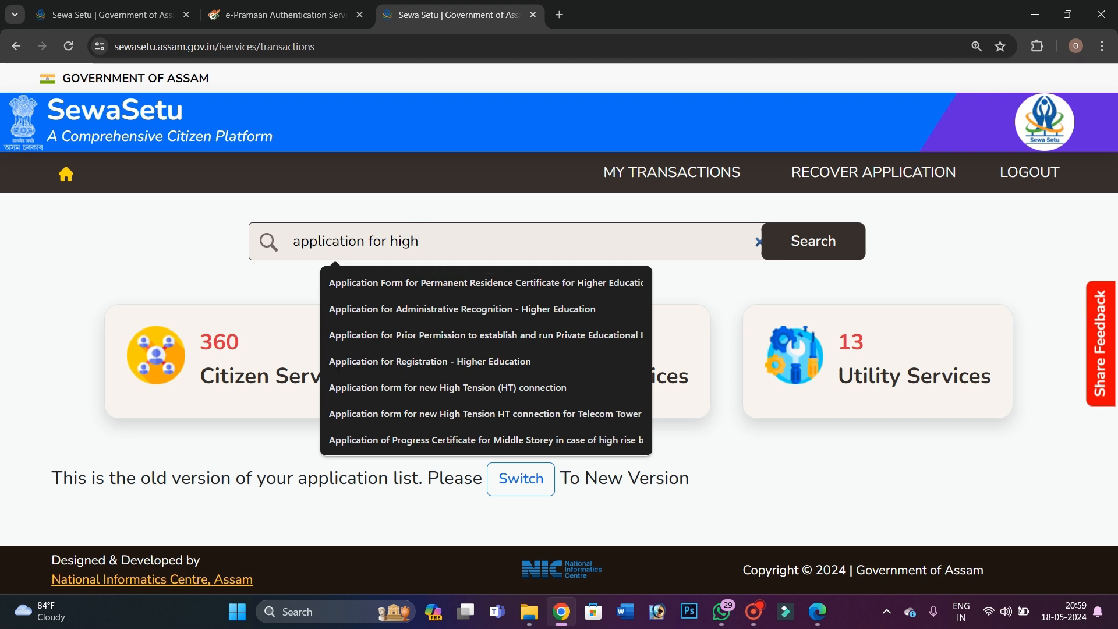
pyautogui.press('Down')
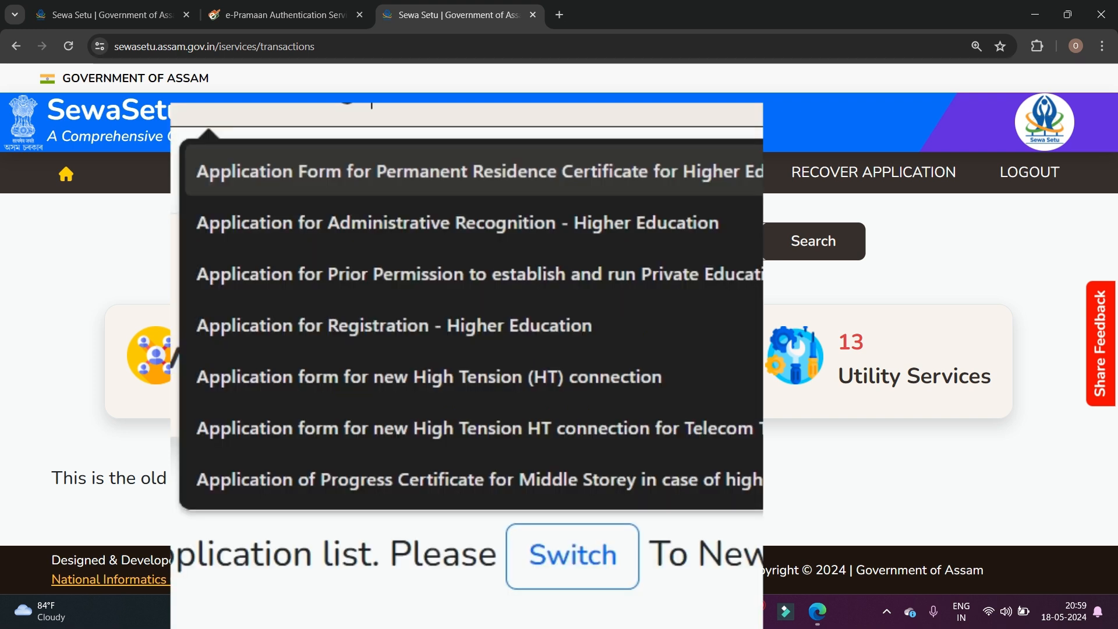
pyautogui.click(639, 169)
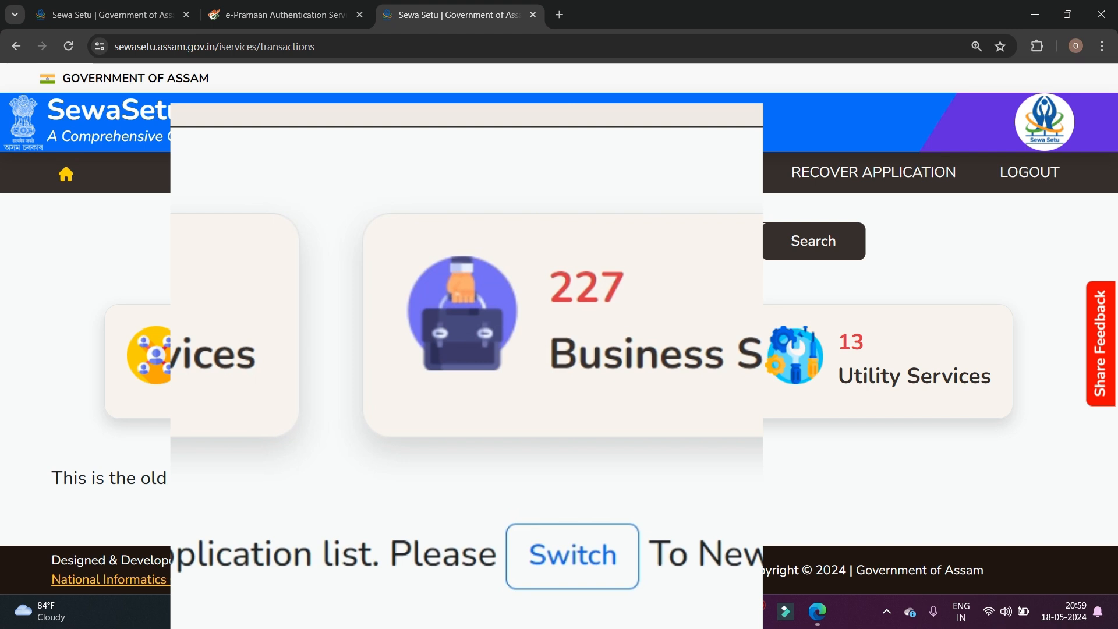
pyautogui.click(813, 241)
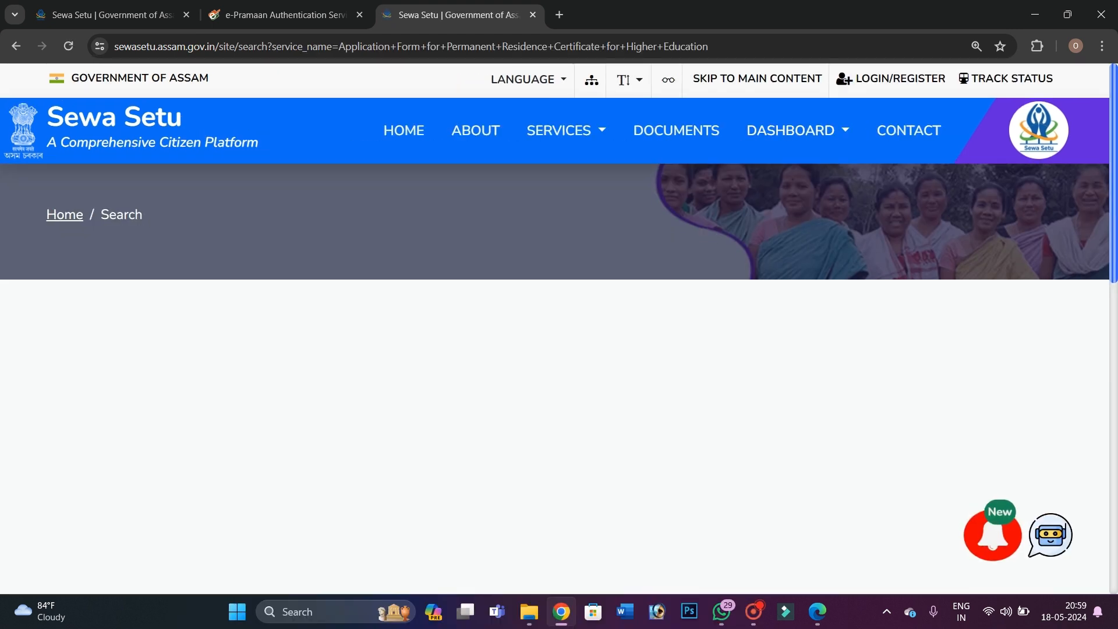
pyautogui.scroll(-3, 559, 327)
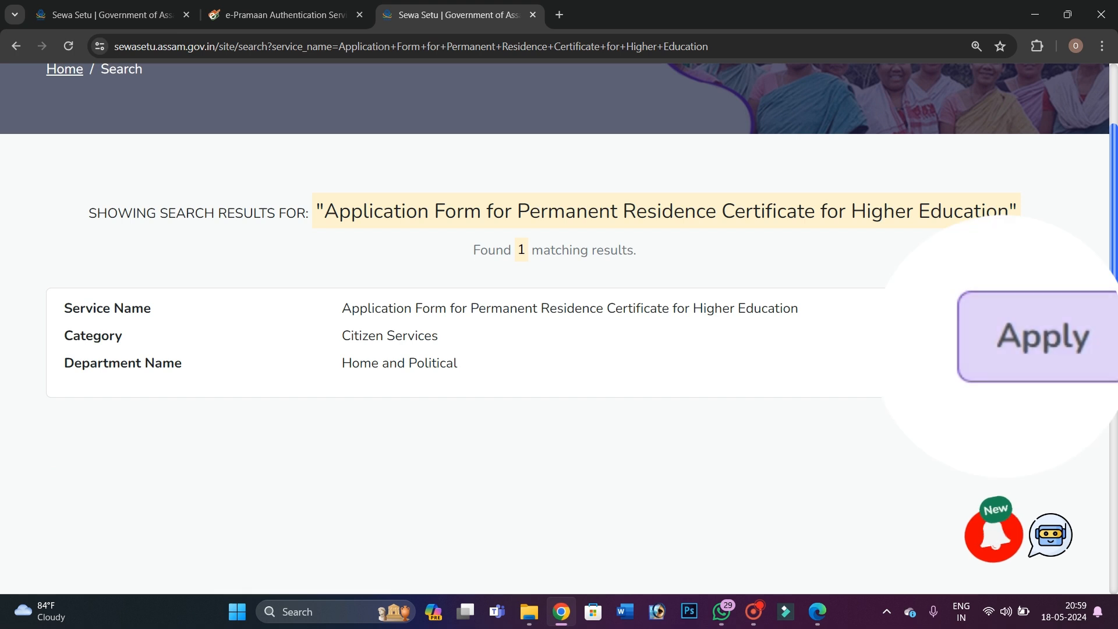
pyautogui.click(1018, 342)
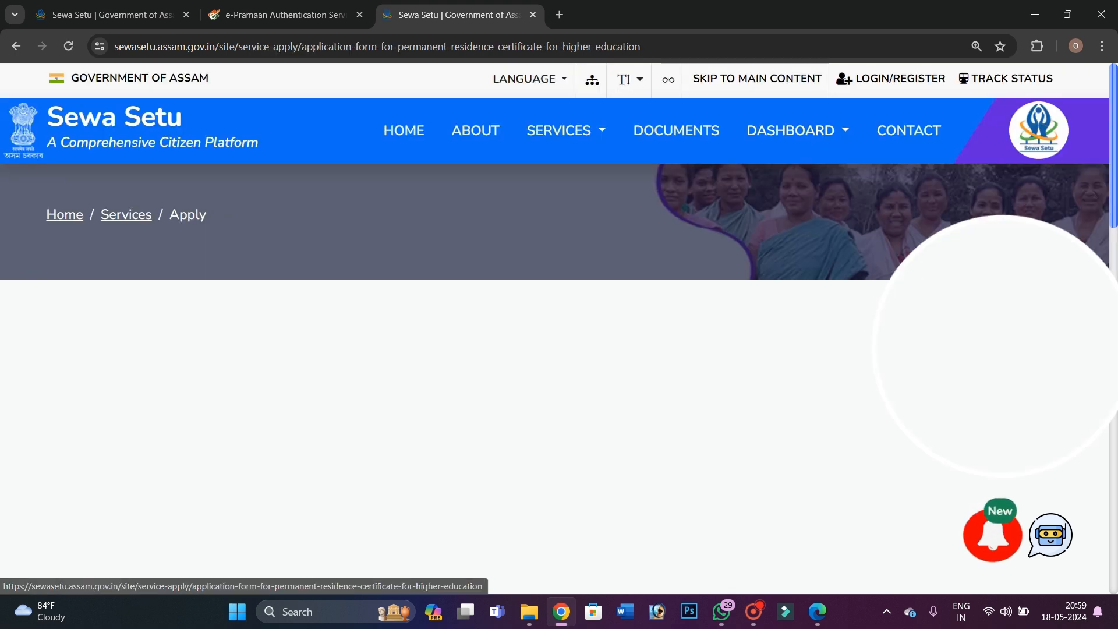
pyautogui.scroll(-1, 559, 326)
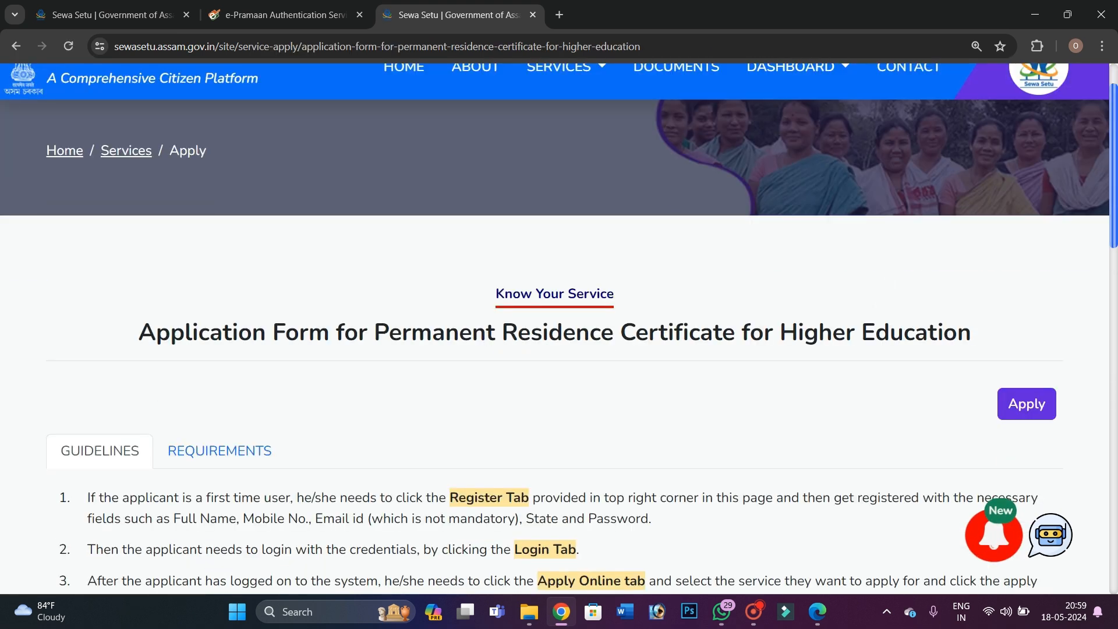
# Start a new PRC application form and go to the applicant's name field
pyautogui.click(1014, 394)
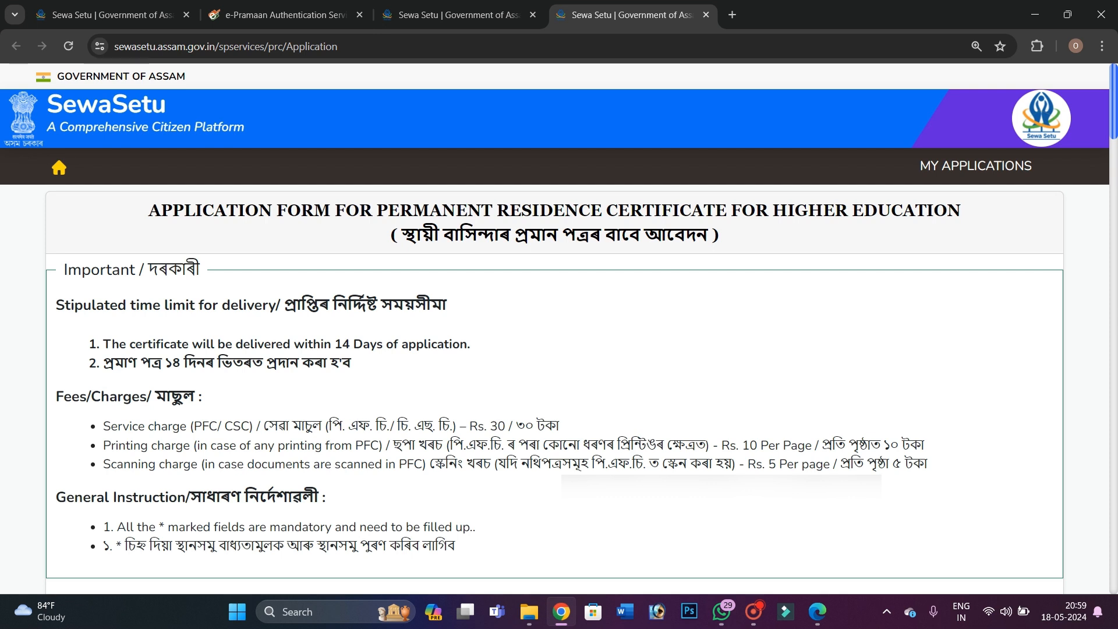
pyautogui.scroll(-5, 559, 326)
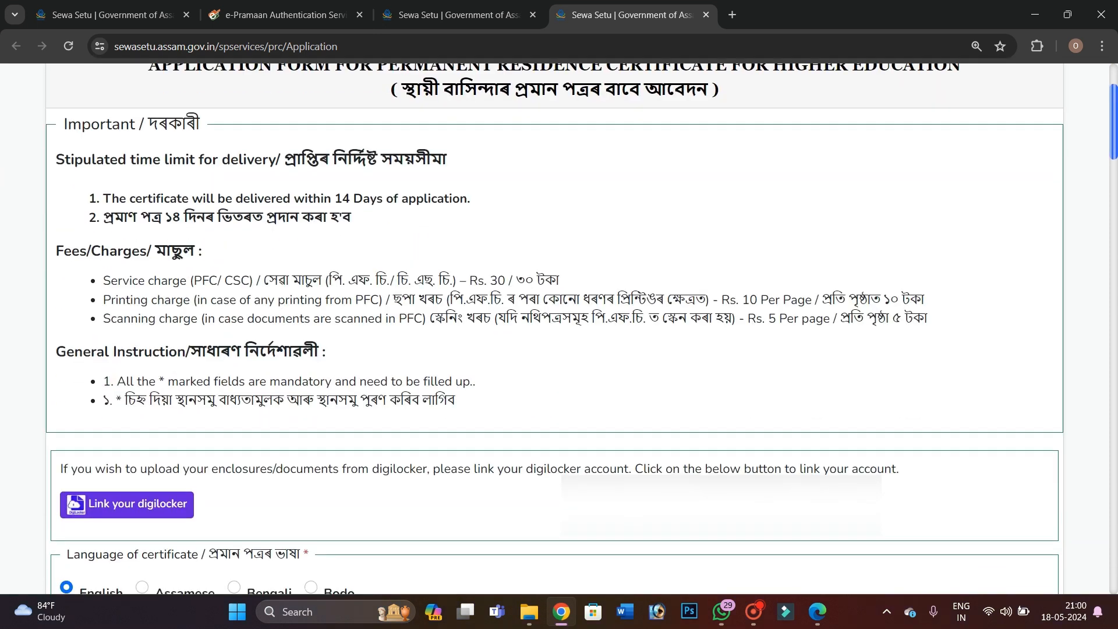
pyautogui.scroll(-5, 559, 326)
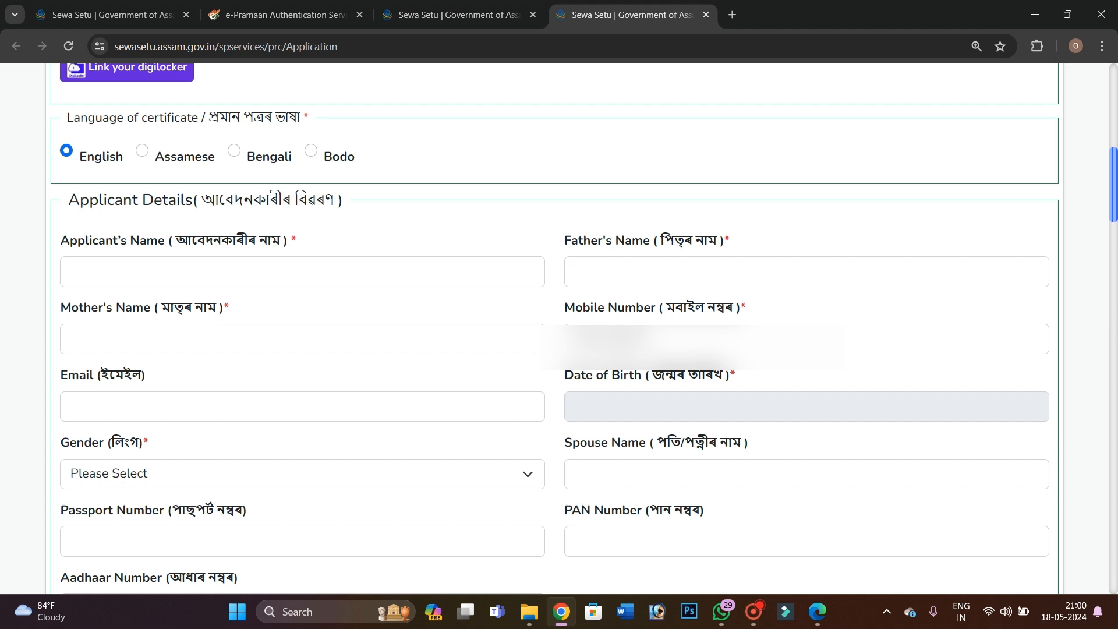
pyautogui.click(108, 267)
pyautogui.click(342, 292)
# Enter the applicant's, father's and mother's names in the applicant details
pyautogui.click(105, 264)
pyautogui.write('TO')
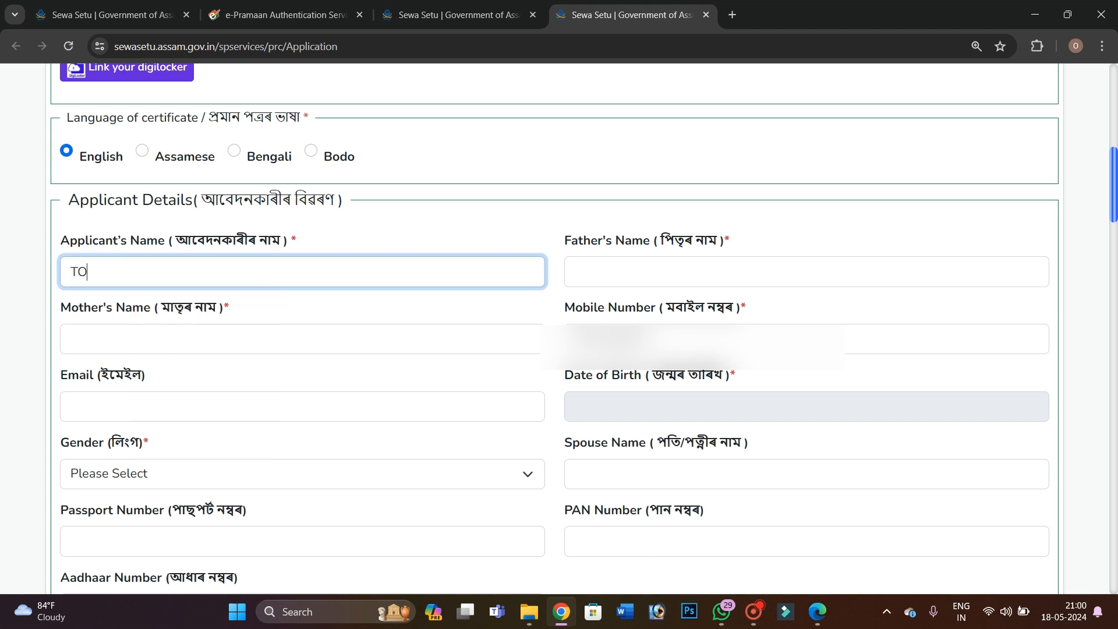
pyautogui.write('NDIP')
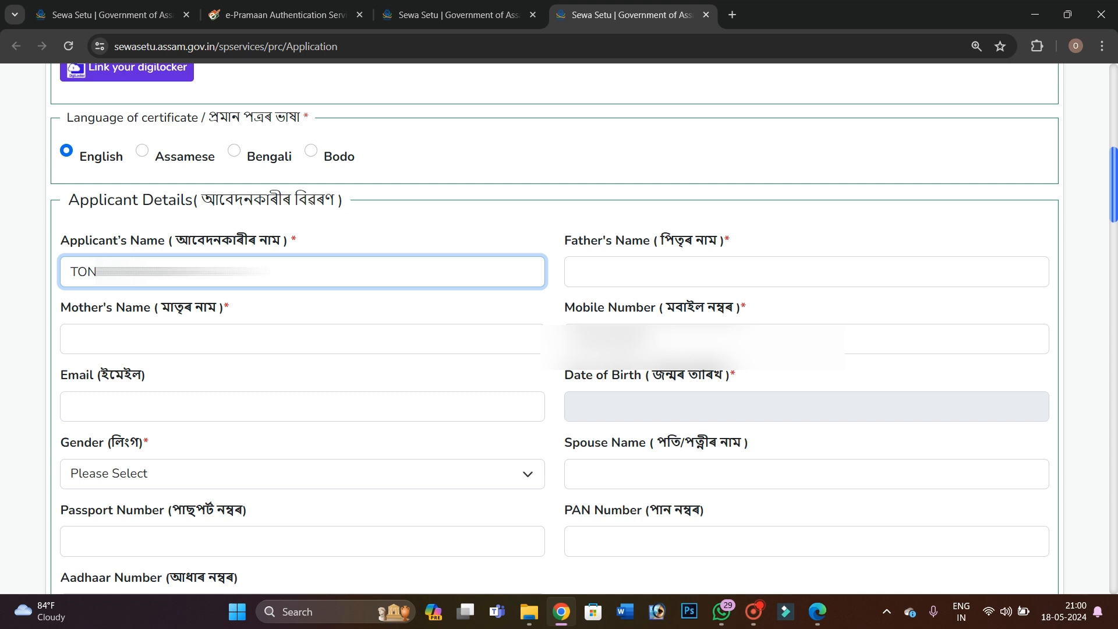
pyautogui.click(595, 264)
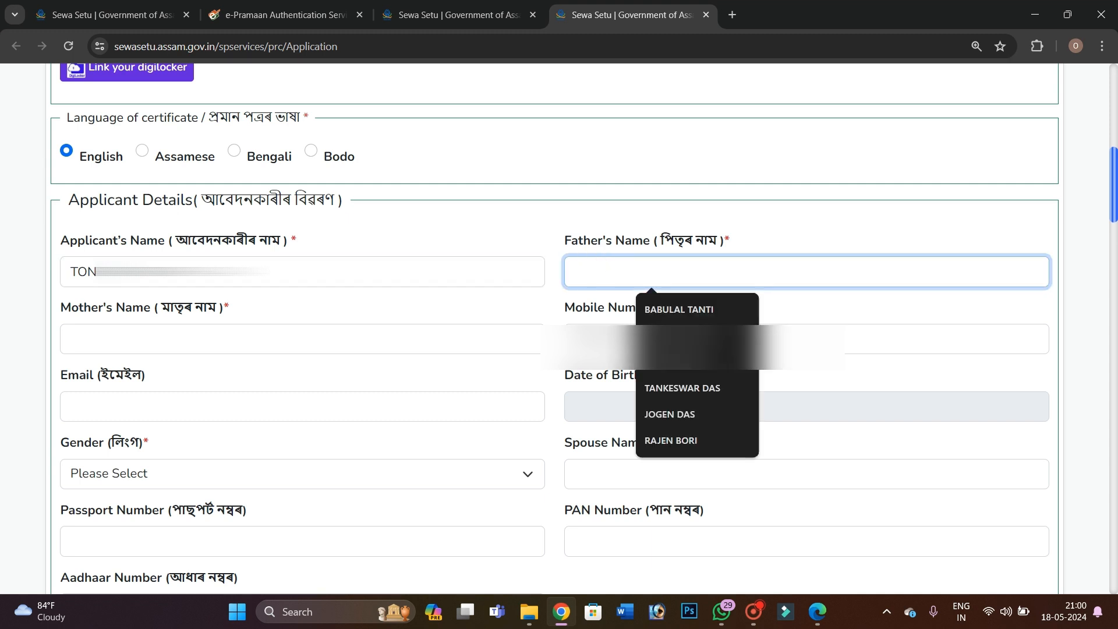
pyautogui.write('DE')
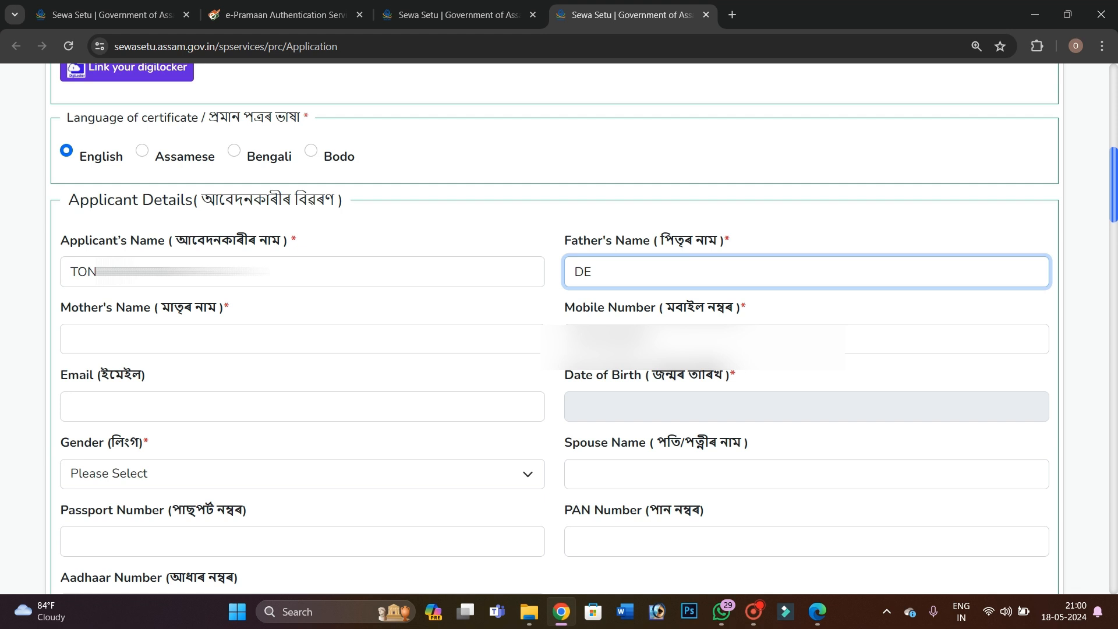
pyautogui.write('BAKA')
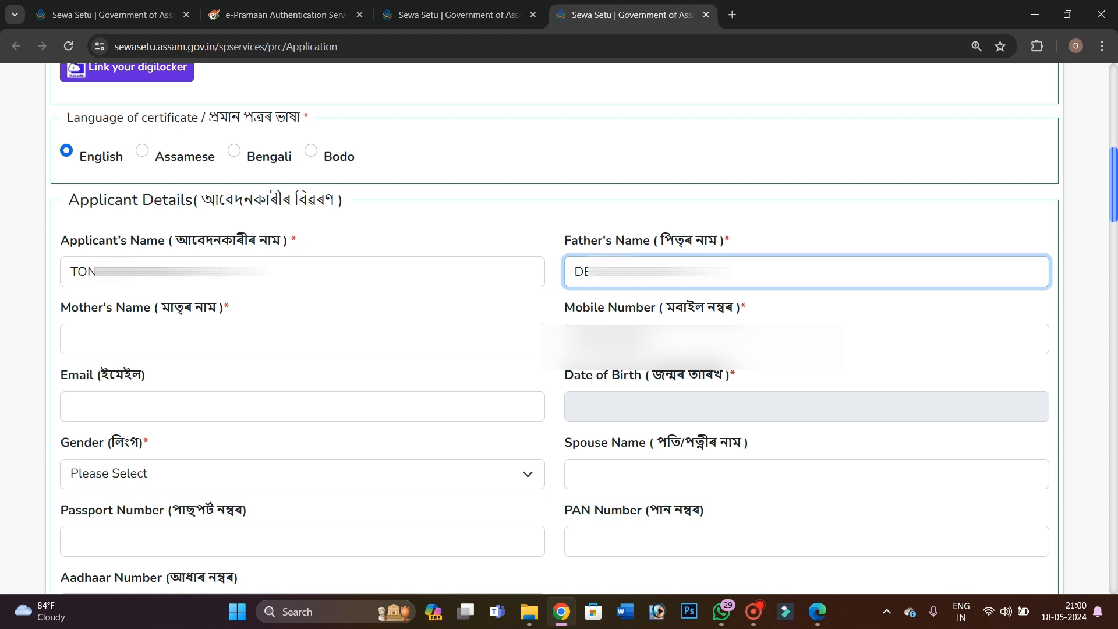
pyautogui.write('A')
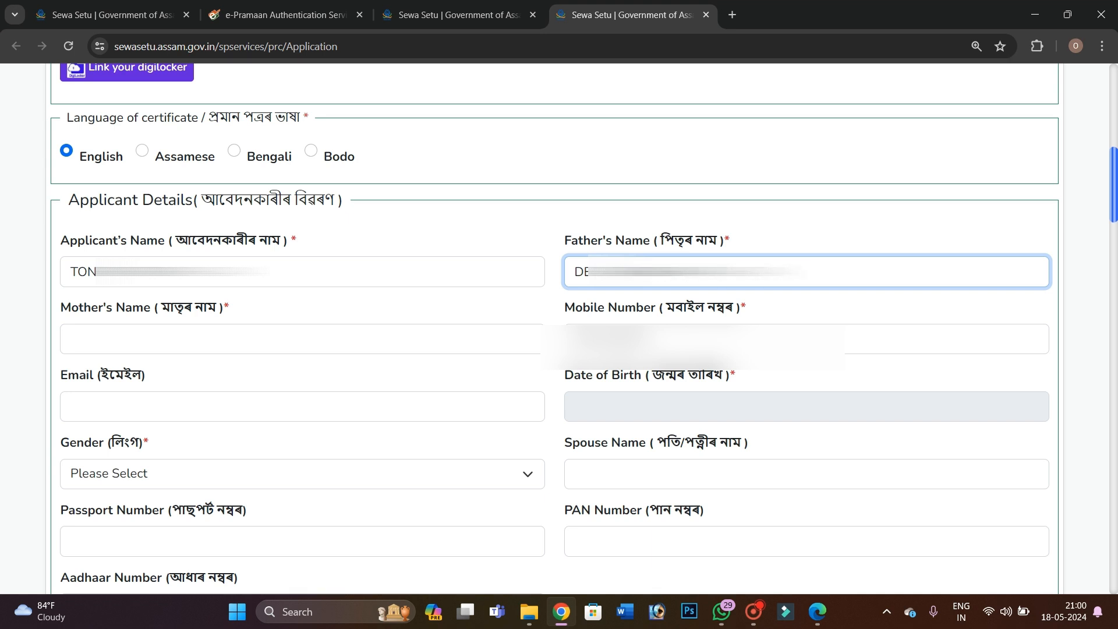
pyautogui.click(118, 337)
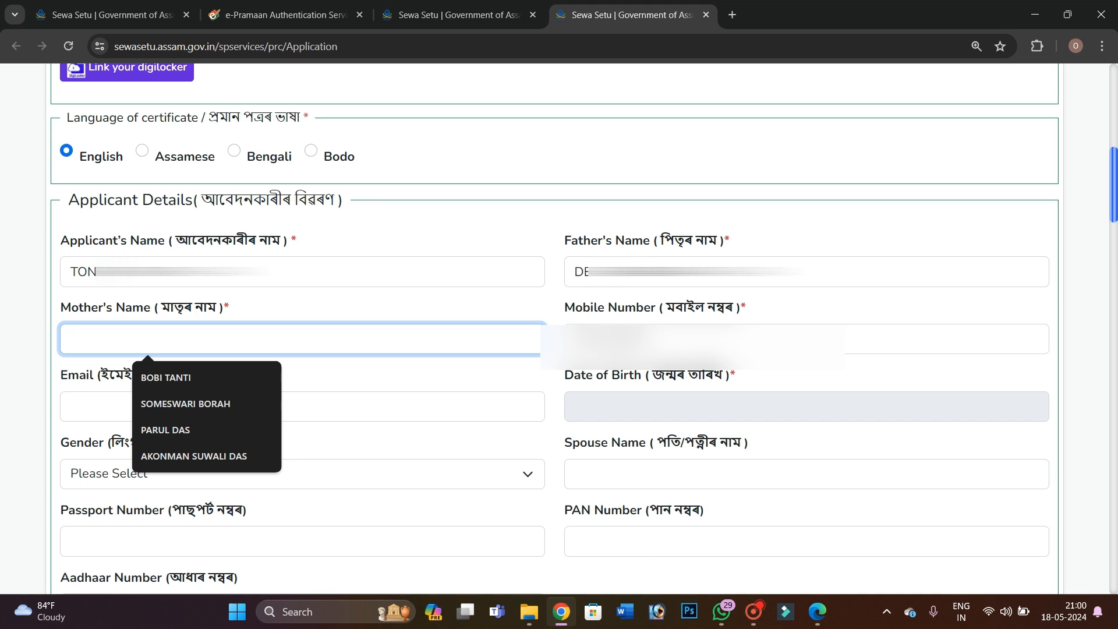
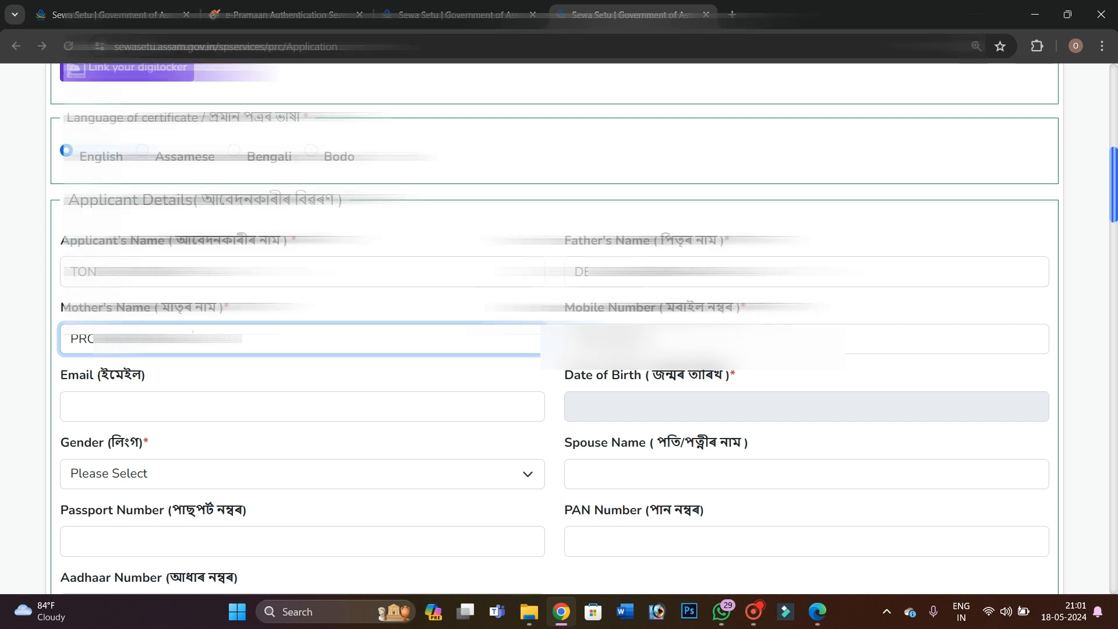
# Go through the Mobile Number field down to the Email field
pyautogui.click(687, 339)
pyautogui.scroll(-1, 688, 339)
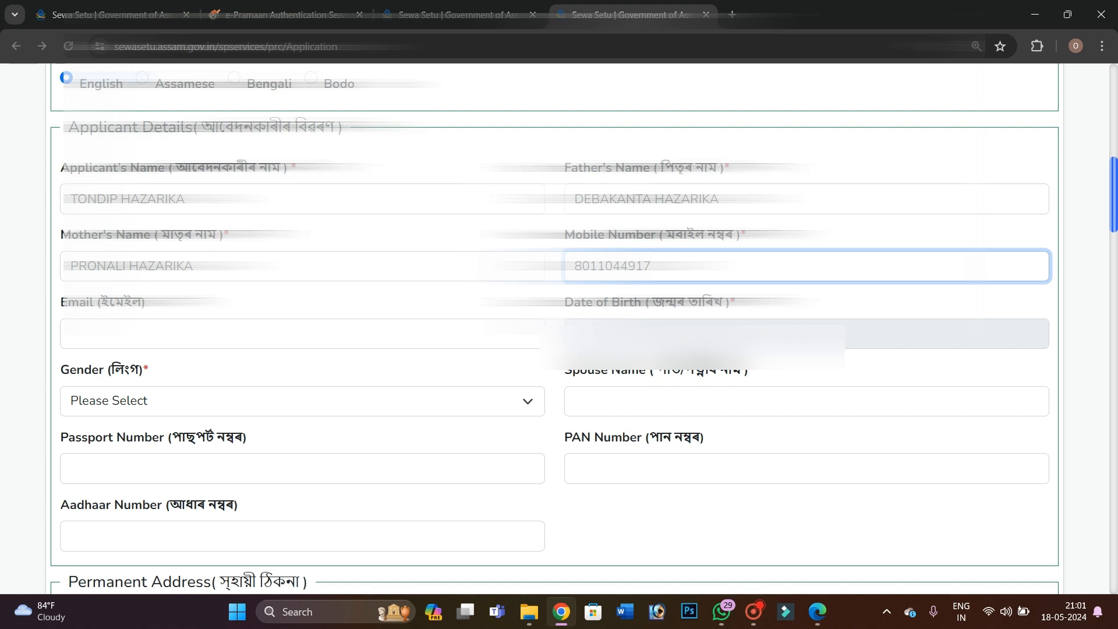
pyautogui.scroll(-1, 119, 257)
pyautogui.click(119, 258)
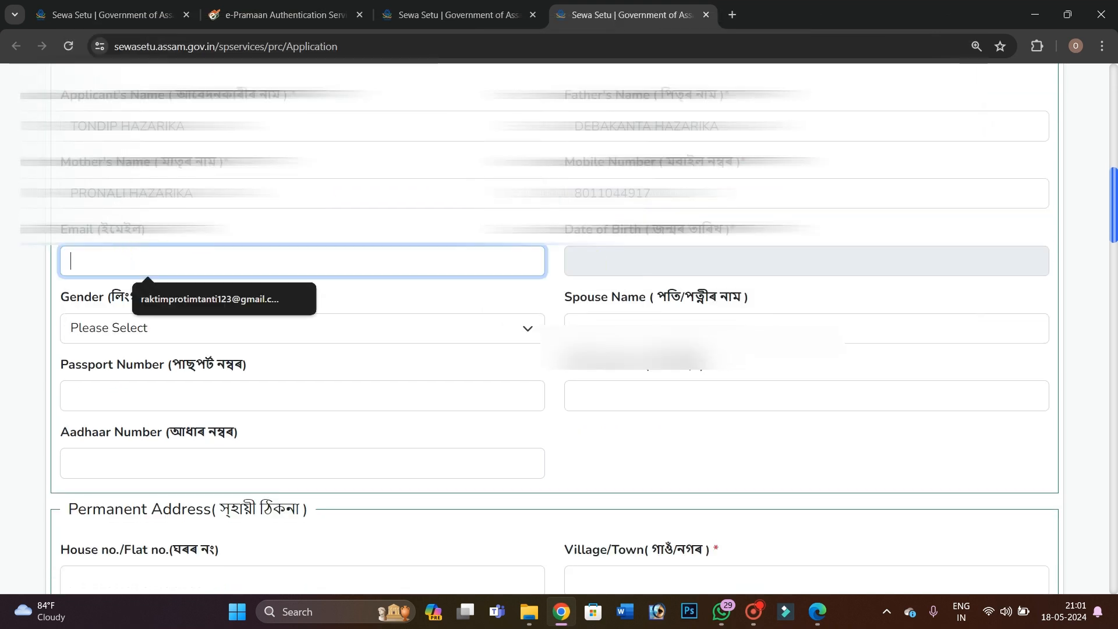
pyautogui.click(659, 261)
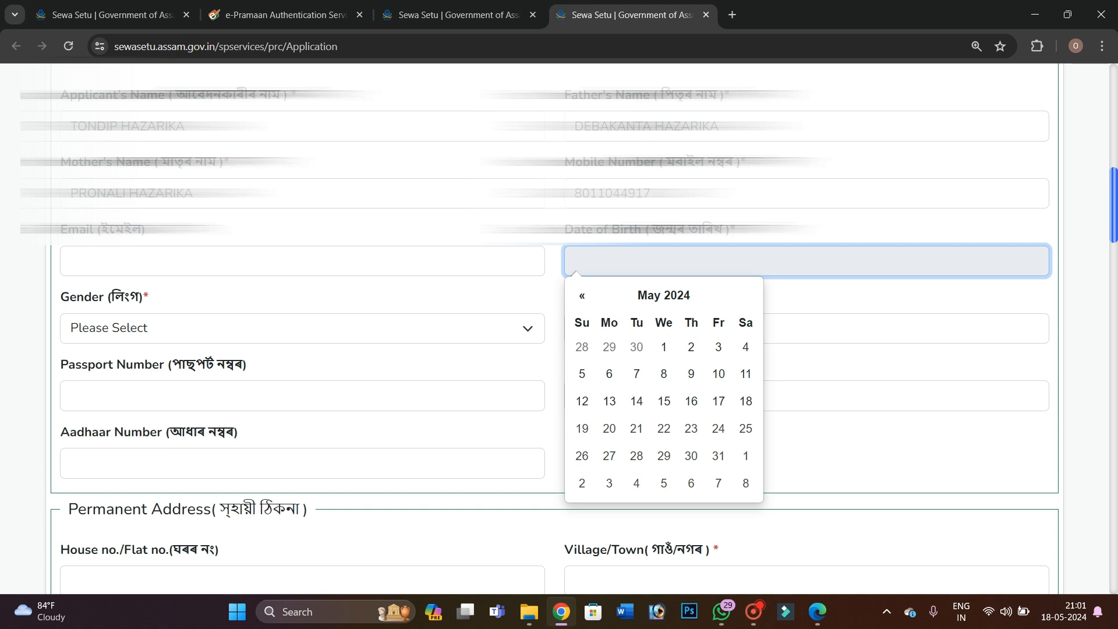
pyautogui.click(628, 262)
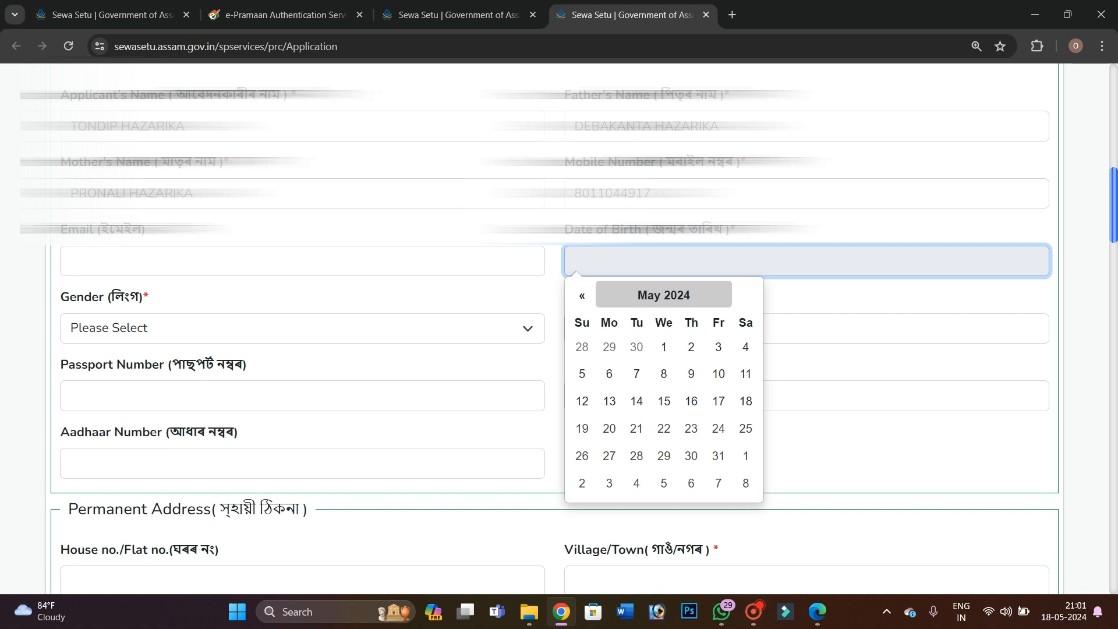
pyautogui.click(664, 295)
pyautogui.click(584, 297)
pyautogui.click(584, 297)
pyautogui.click(584, 297)
pyautogui.click(584, 297)
pyautogui.tripleClick(584, 297)
pyautogui.doubleClick(584, 297)
pyautogui.tripleClick(584, 297)
pyautogui.doubleClick(584, 297)
pyautogui.tripleClick(584, 297)
pyautogui.doubleClick(585, 297)
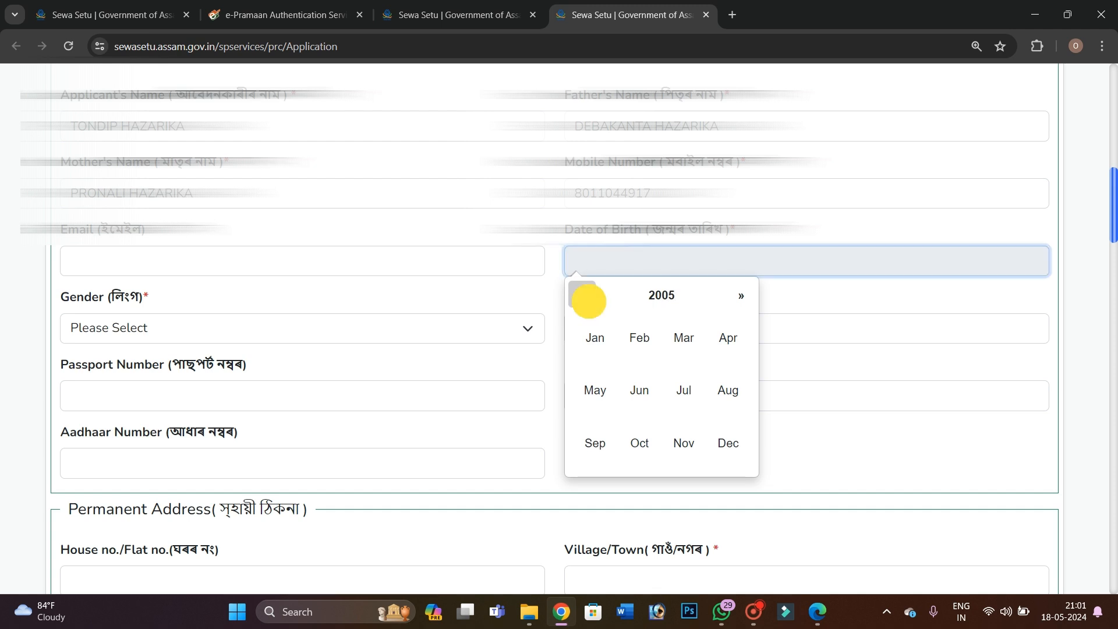
pyautogui.click(584, 297)
pyautogui.click(740, 296)
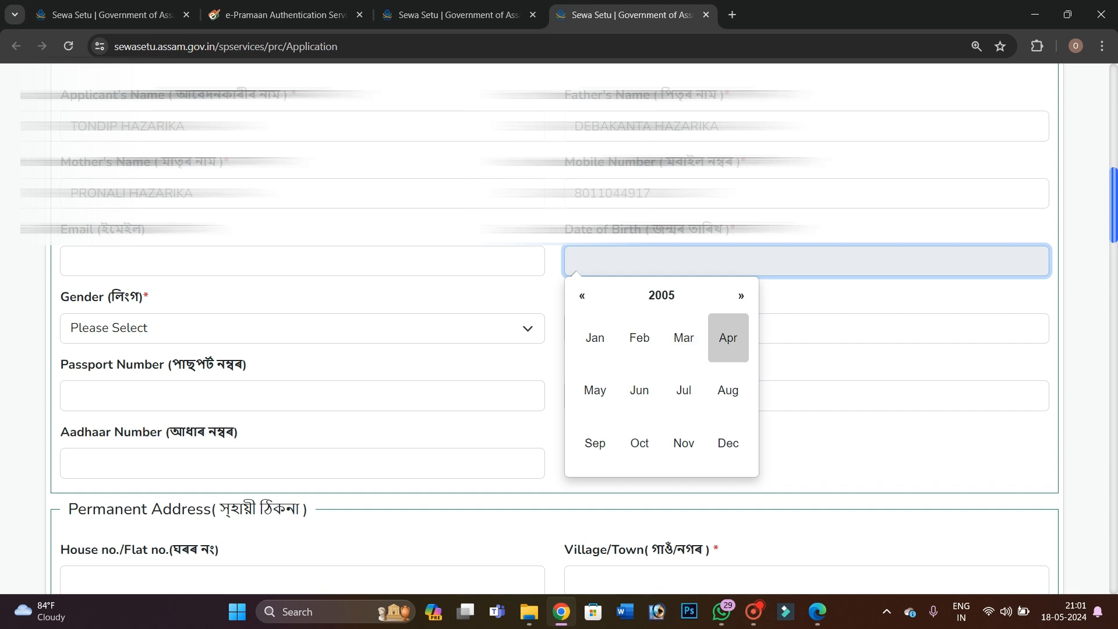
pyautogui.click(728, 337)
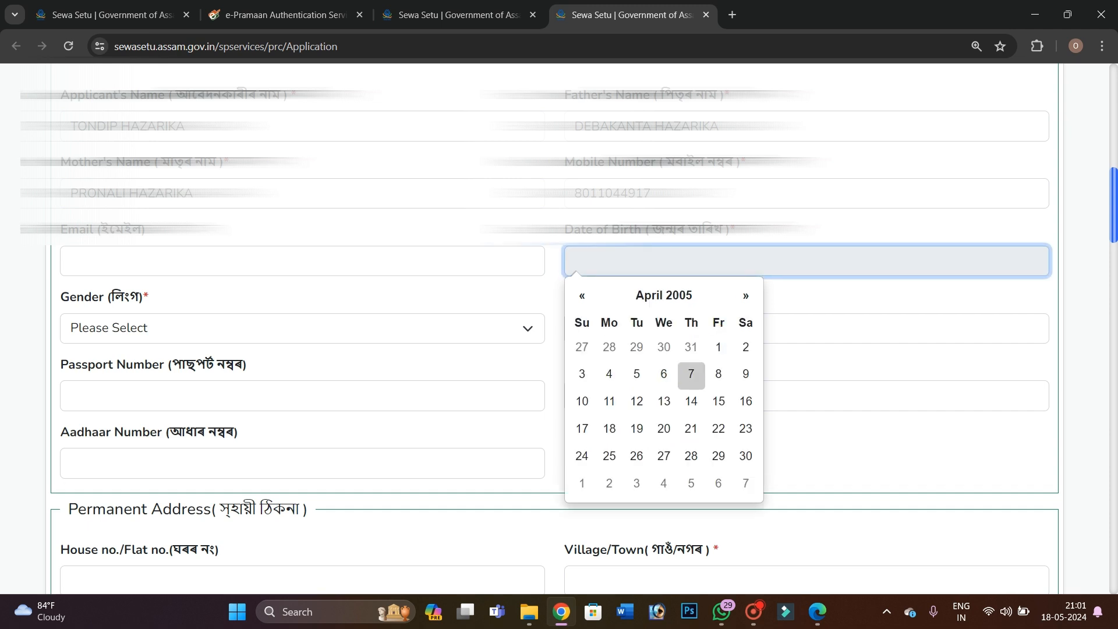
pyautogui.click(663, 427)
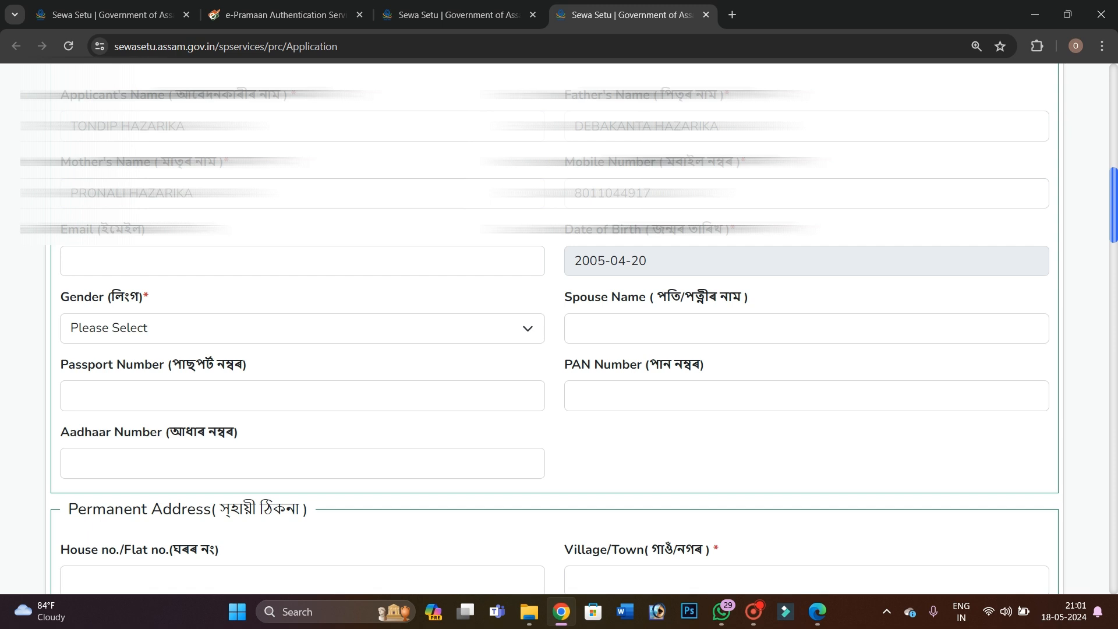
# Set the applicant's gender to Male
pyautogui.scroll(-1, 559, 326)
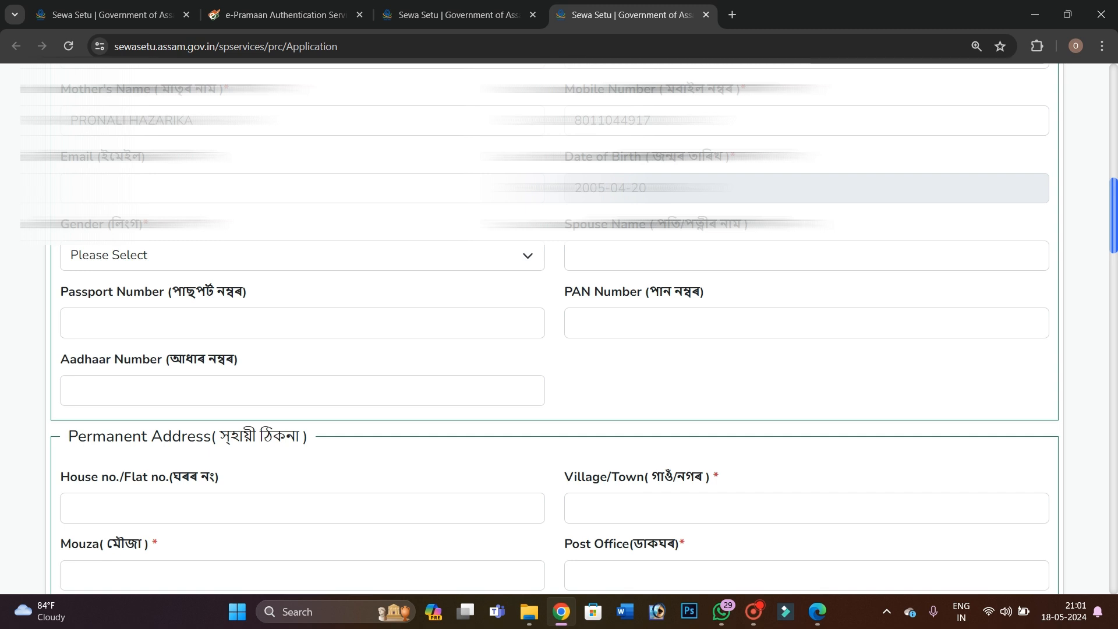
pyautogui.click(99, 255)
pyautogui.click(95, 295)
# Enter the applicant's 12-digit Aadhaar number
pyautogui.scroll(-1, 95, 295)
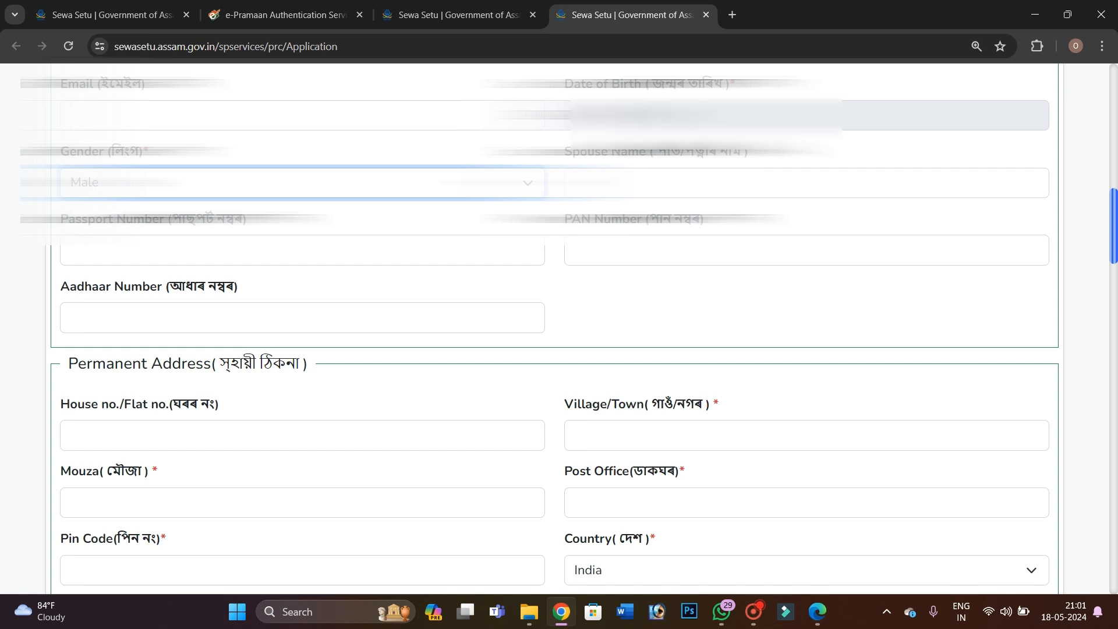
pyautogui.click(174, 314)
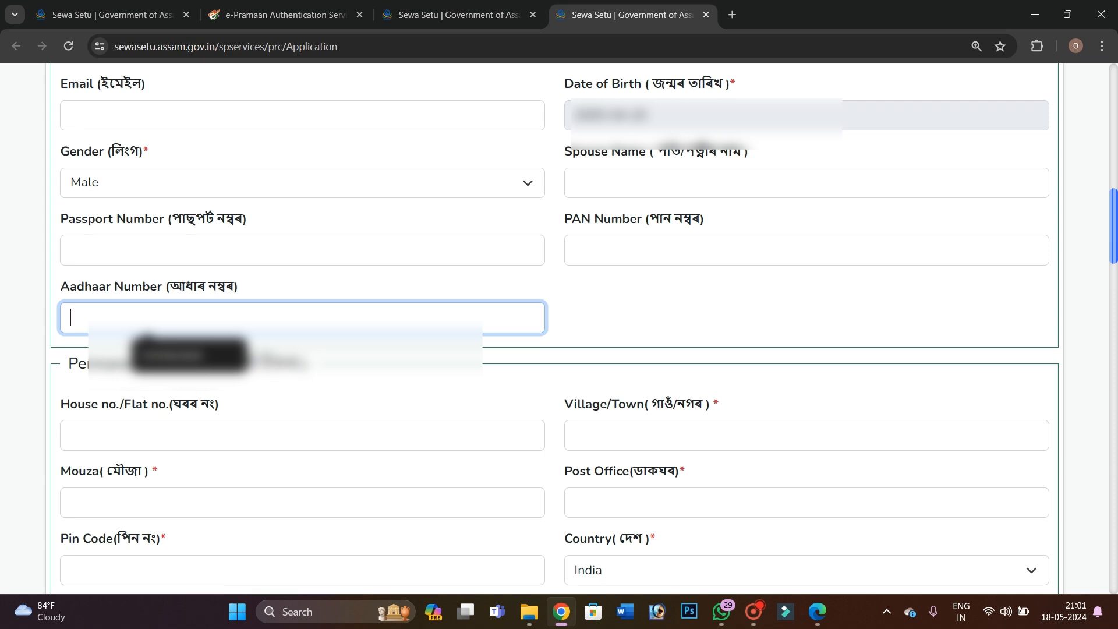
pyautogui.click(644, 252)
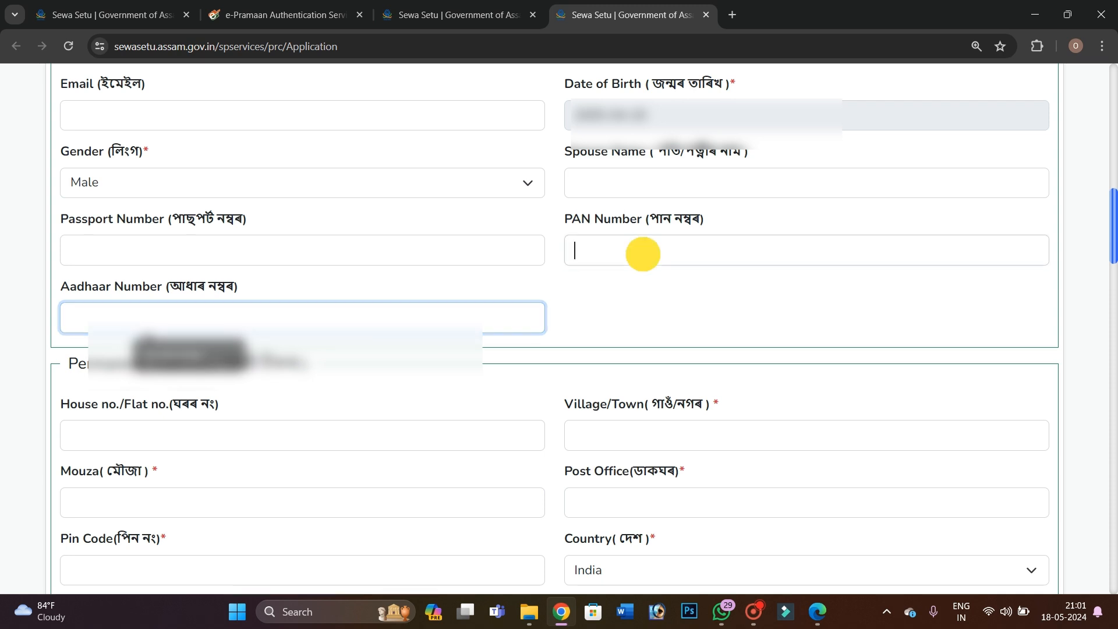
pyautogui.click(280, 317)
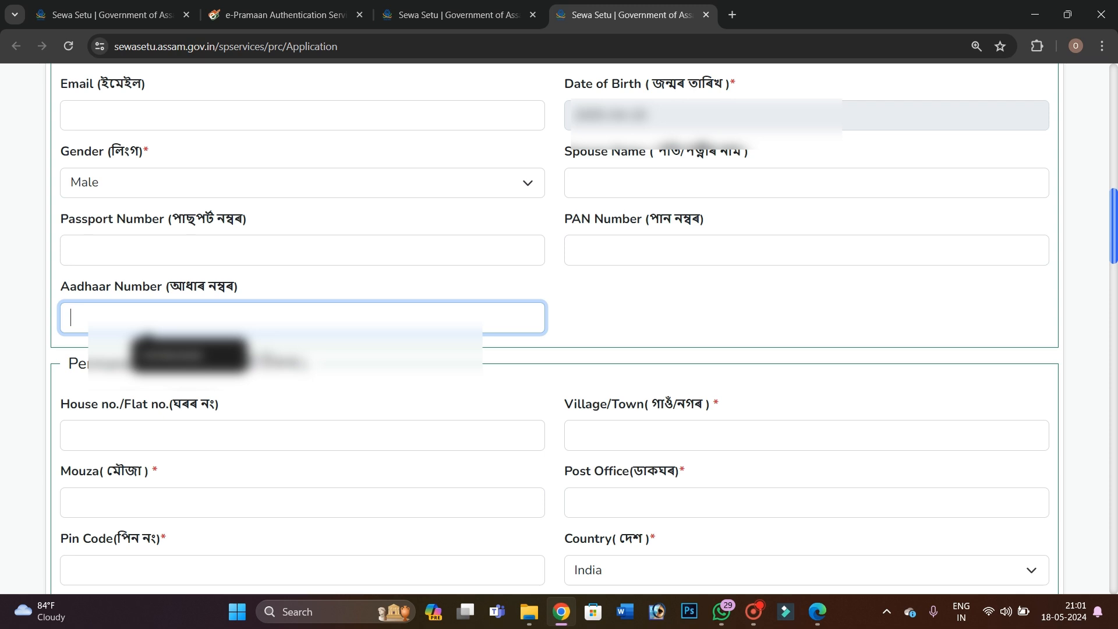
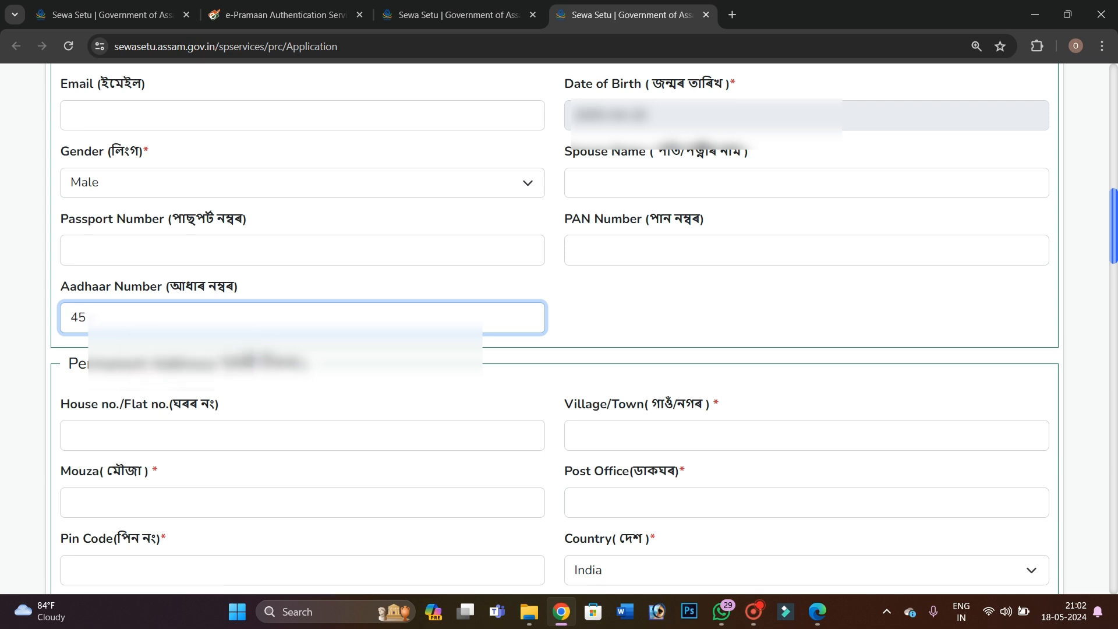
pyautogui.scroll(-2, 559, 326)
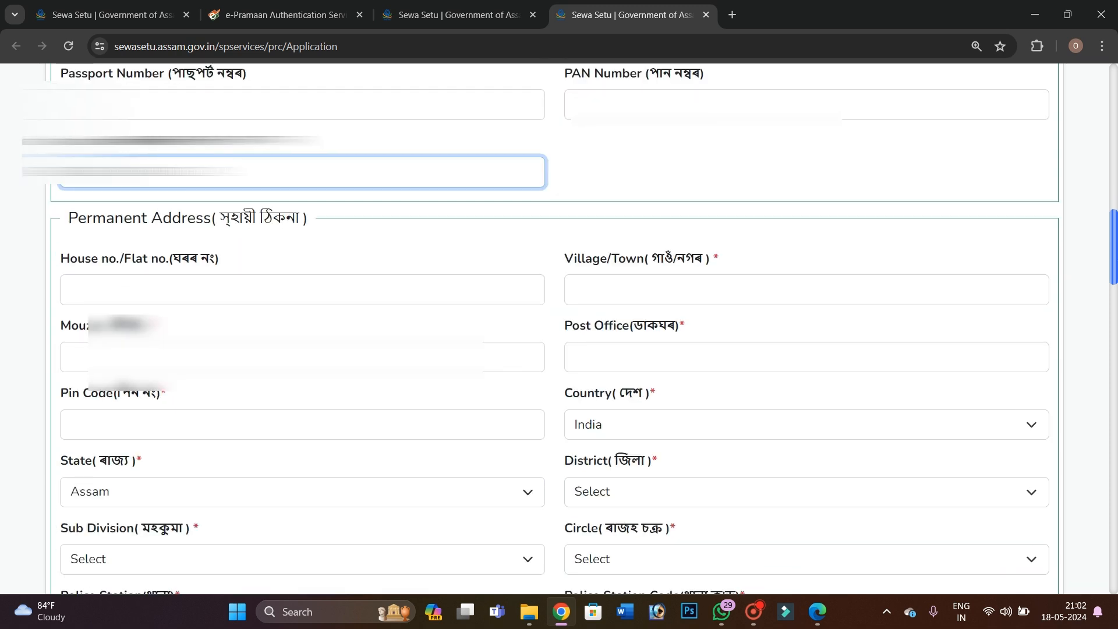
pyautogui.click(136, 217)
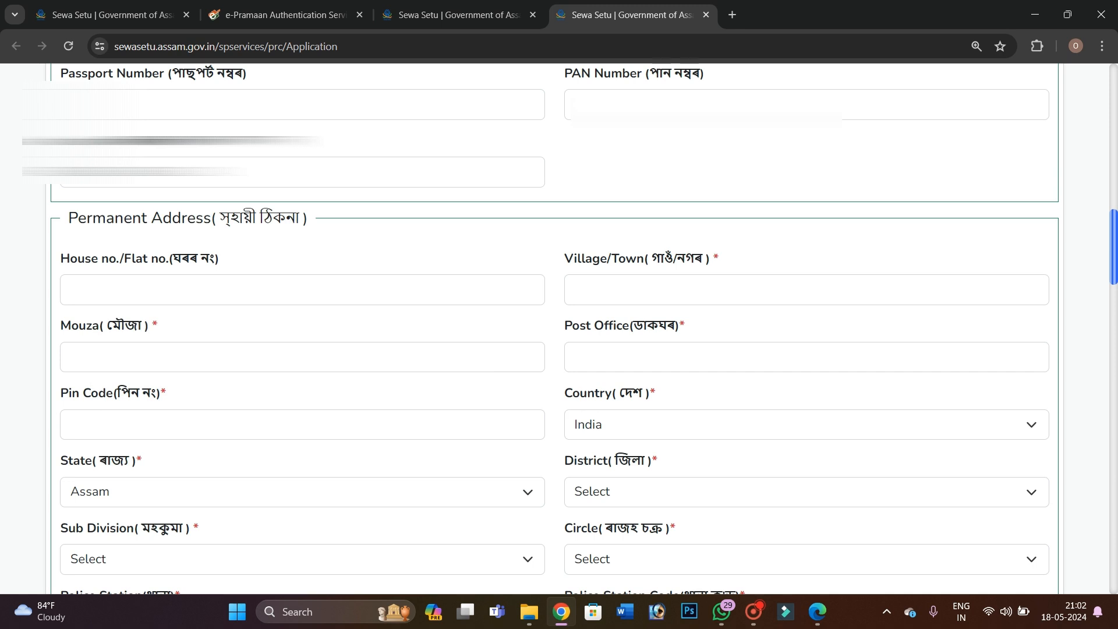
# Enter the village/town in the permanent address
pyautogui.scroll(-1, 137, 218)
pyautogui.click(658, 216)
pyautogui.click(237, 213)
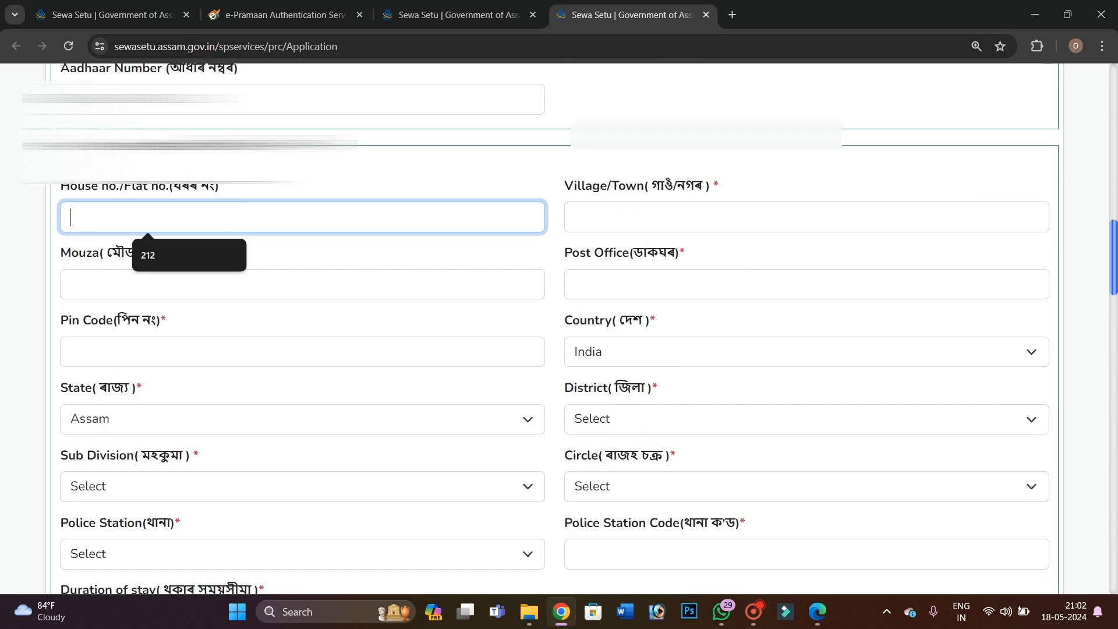
pyautogui.click(606, 217)
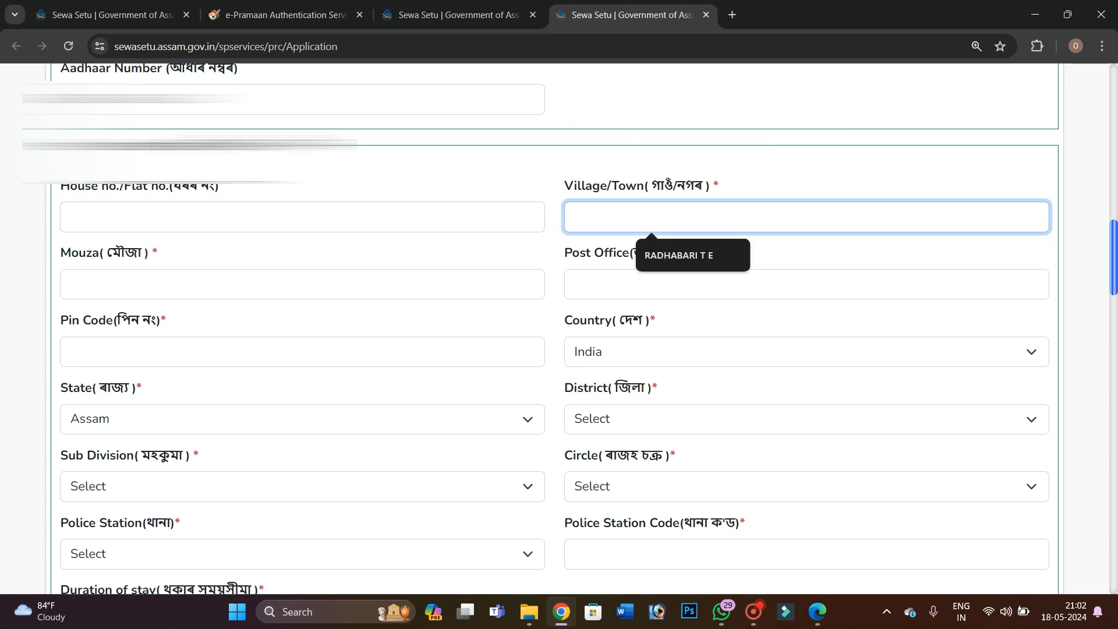
pyautogui.write('M')
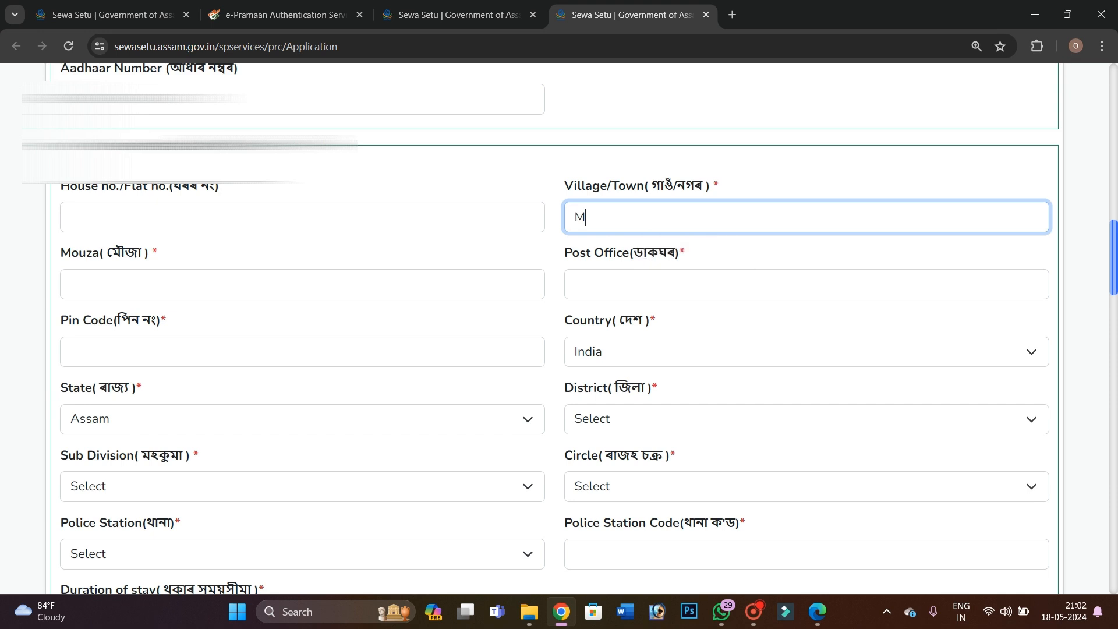
pyautogui.write('OHURA')
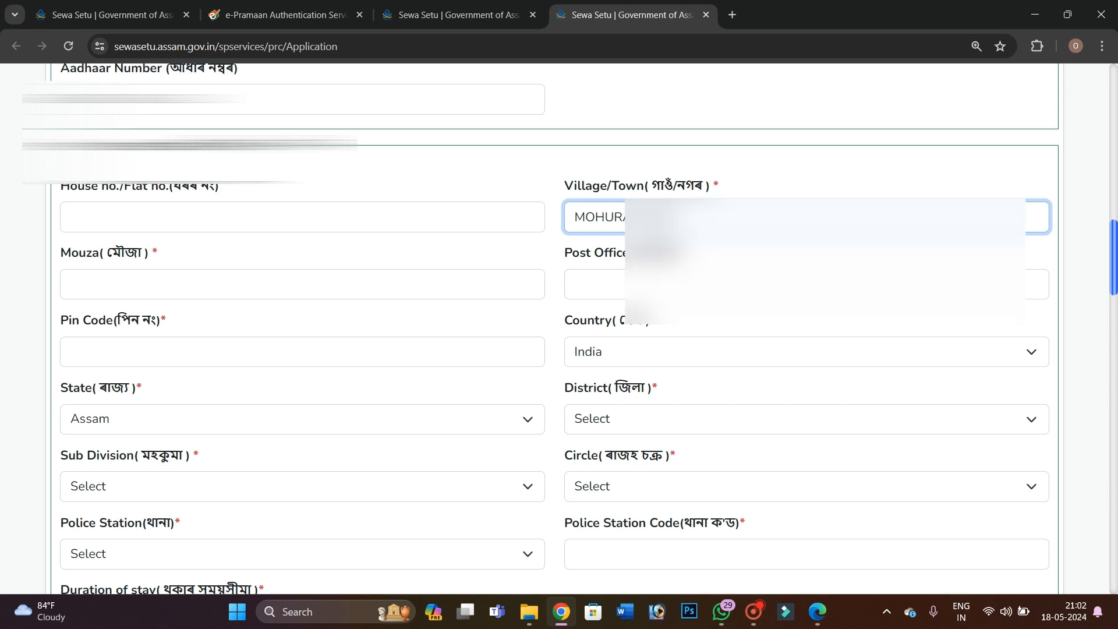
pyautogui.write('HA')
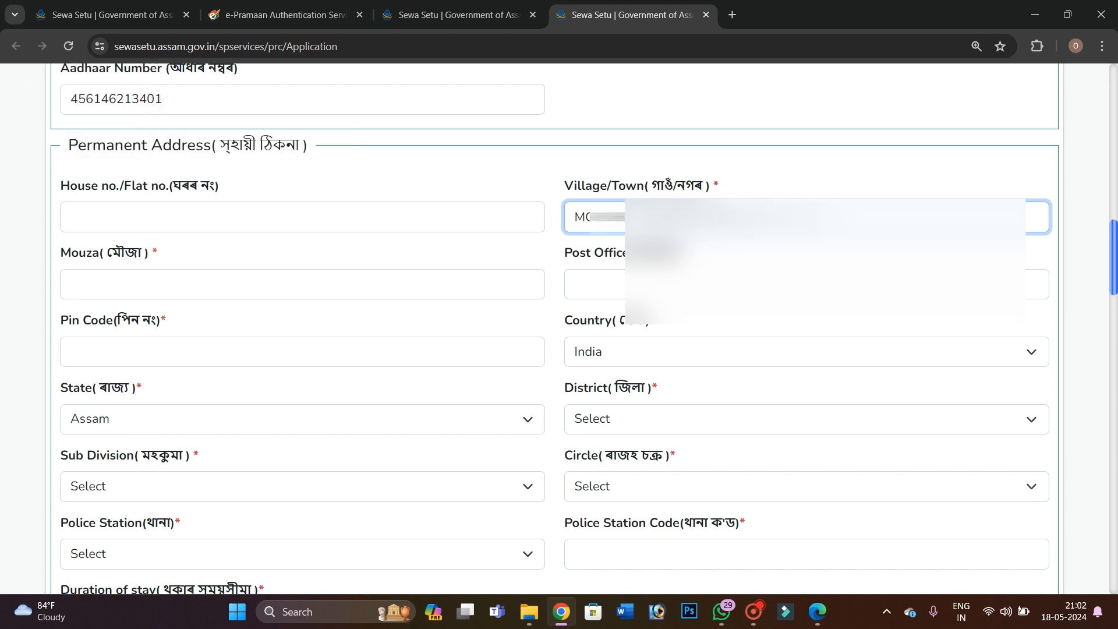
# Fill the Mouza field by accepting its saved autofill suggestion
pyautogui.click(117, 278)
pyautogui.press('Down')
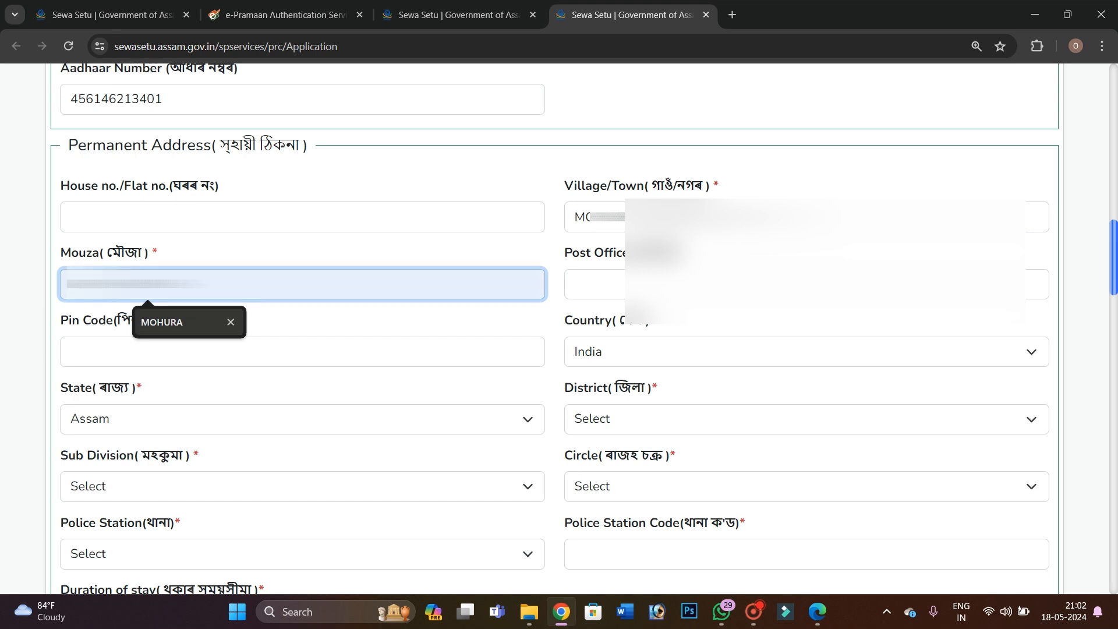
pyautogui.write('A')
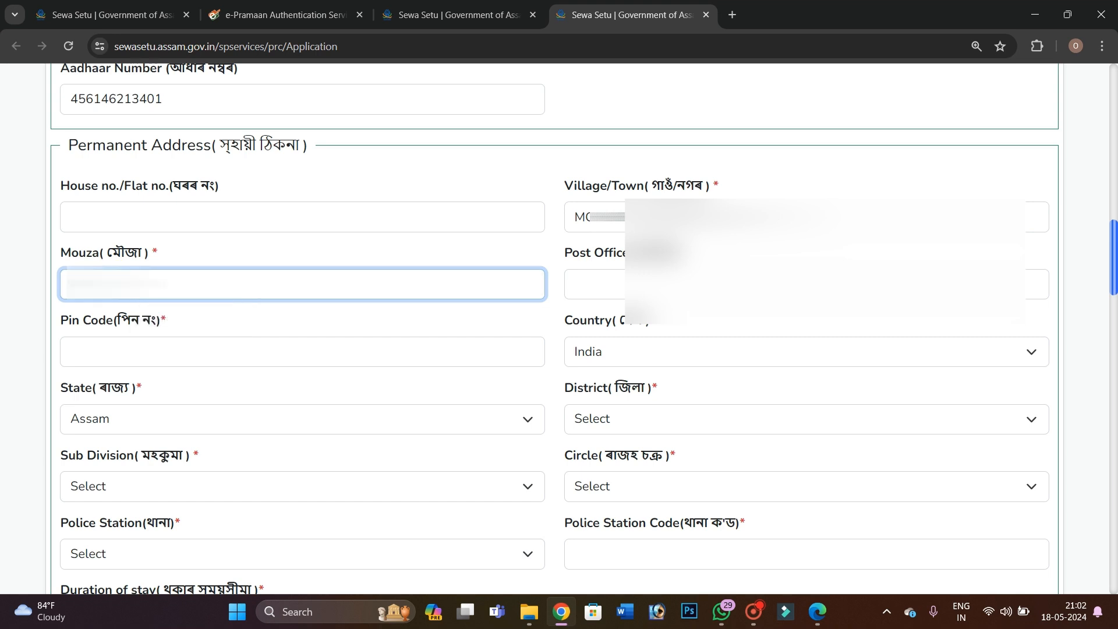
pyautogui.press('BackSpace')
pyautogui.write('M')
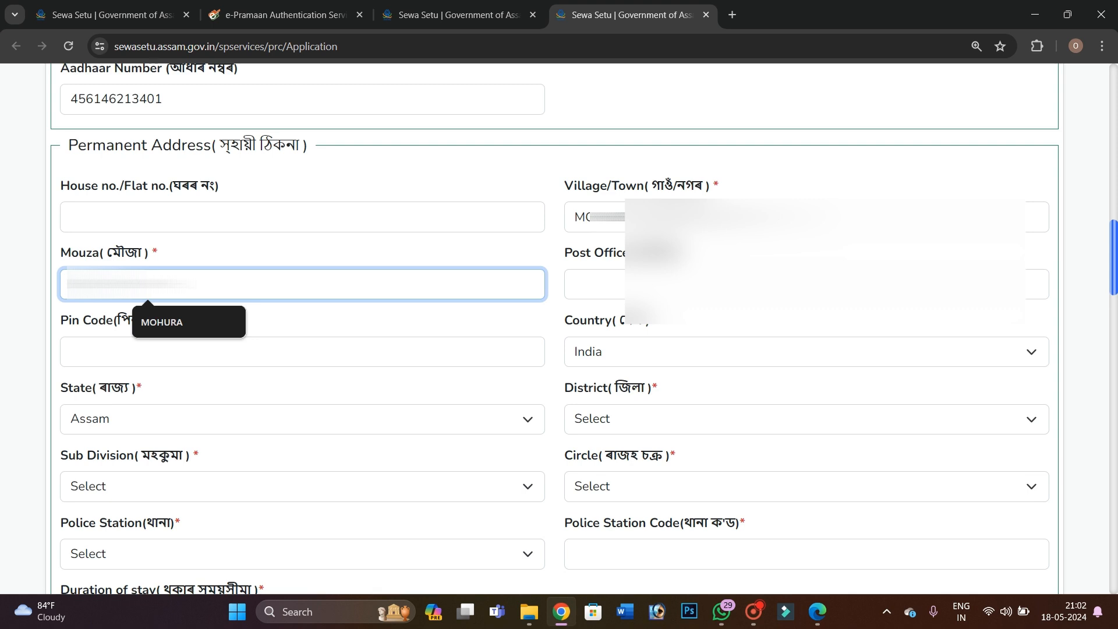
pyautogui.press('Down')
pyautogui.press('Return')
# Enter the post office and the PIN code of the permanent address
pyautogui.click(609, 284)
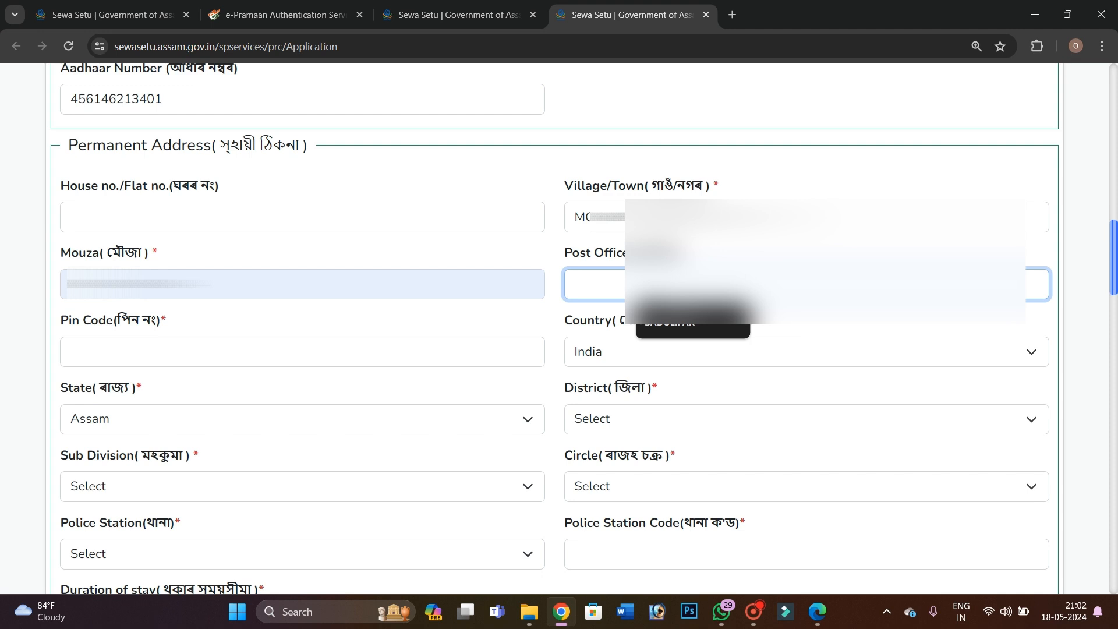
pyautogui.write('MOHURA')
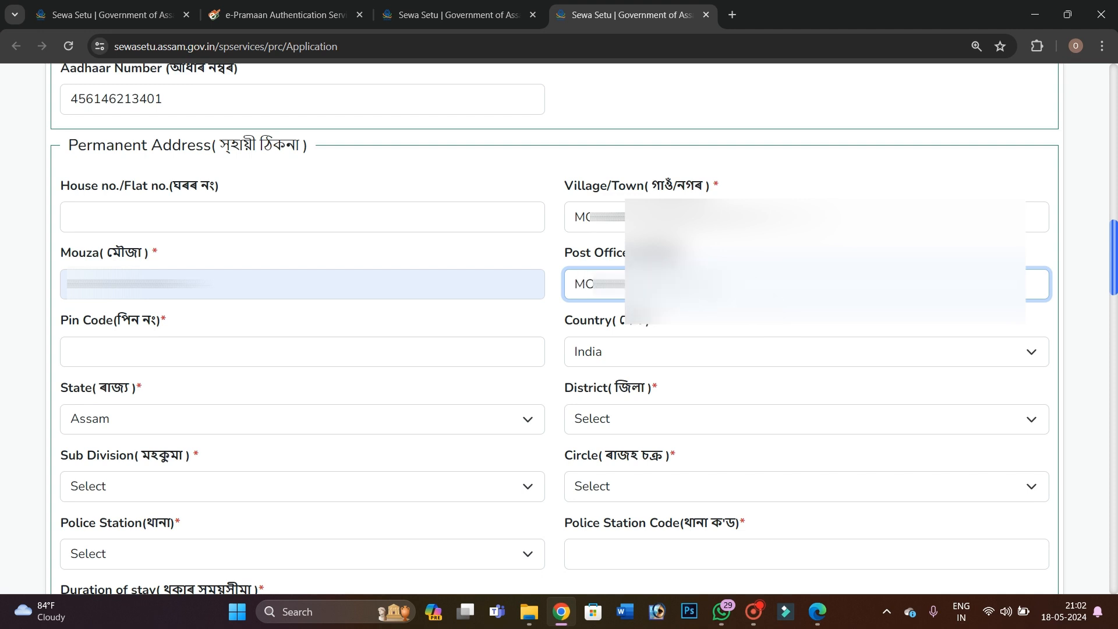
pyautogui.click(219, 352)
pyautogui.write('78')
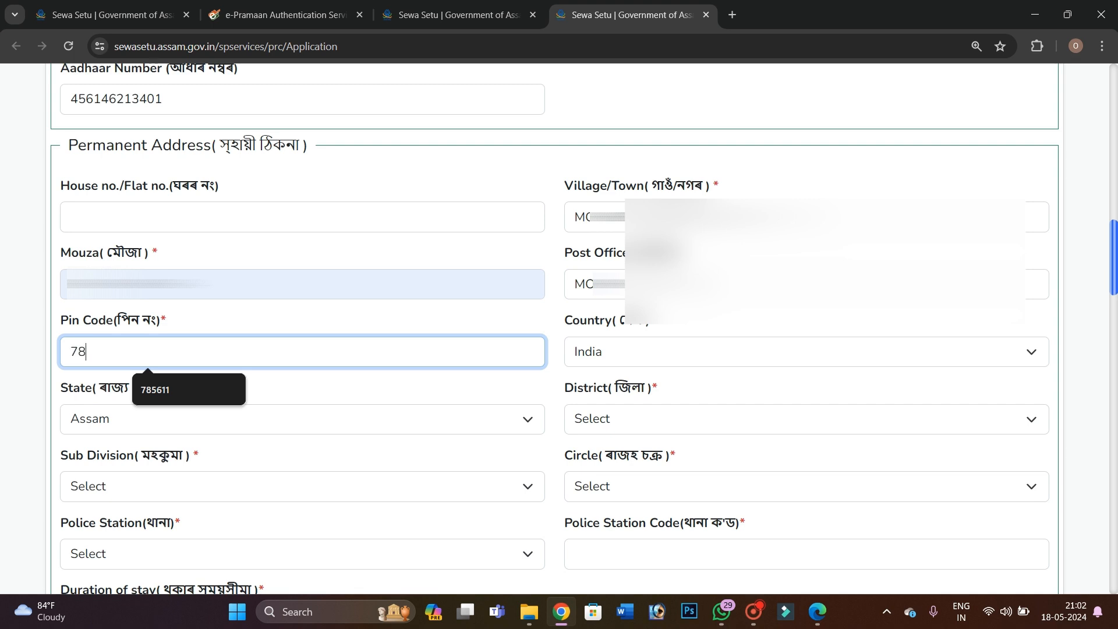
pyautogui.write('5619')
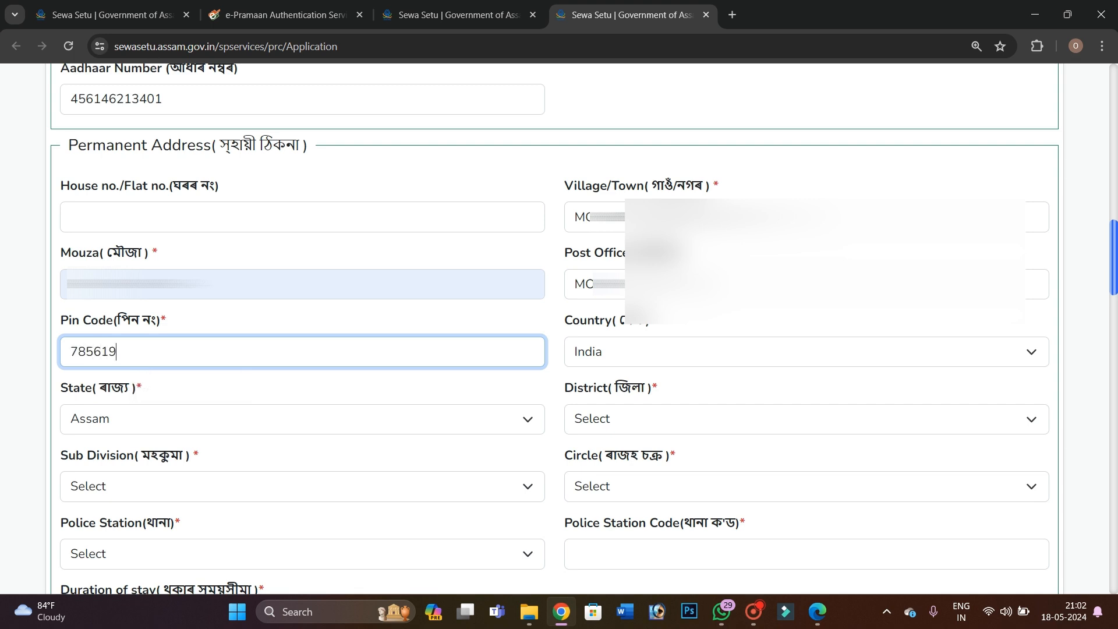
pyautogui.scroll(-1, 560, 327)
pyautogui.scroll(-1, 807, 326)
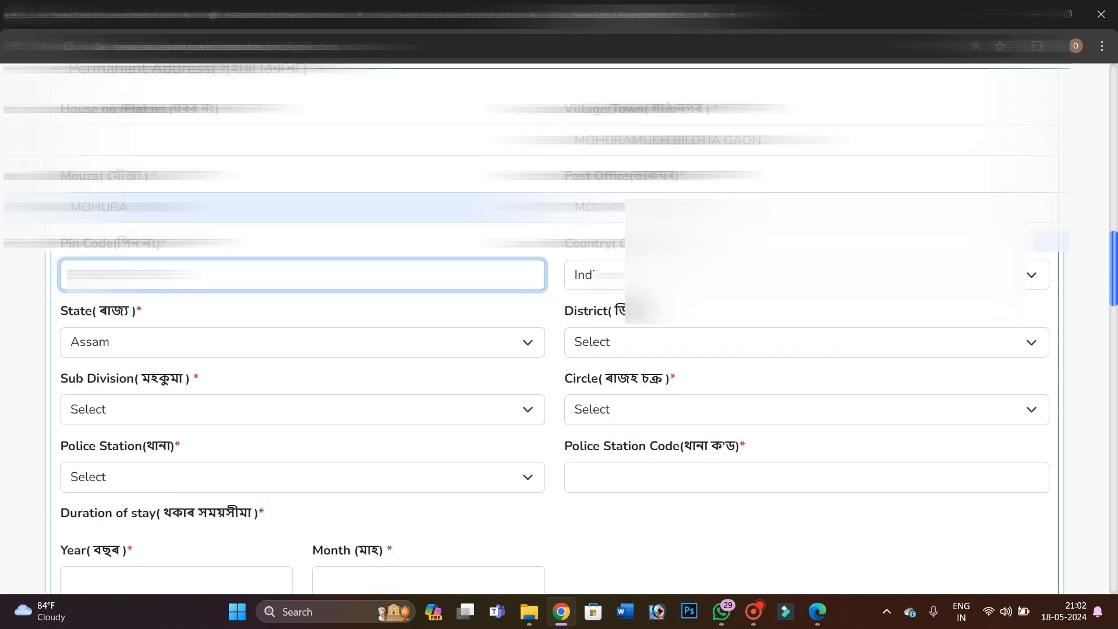
# Set district Golaghat, with Bokakhat as both sub division and revenue circle
pyautogui.click(807, 274)
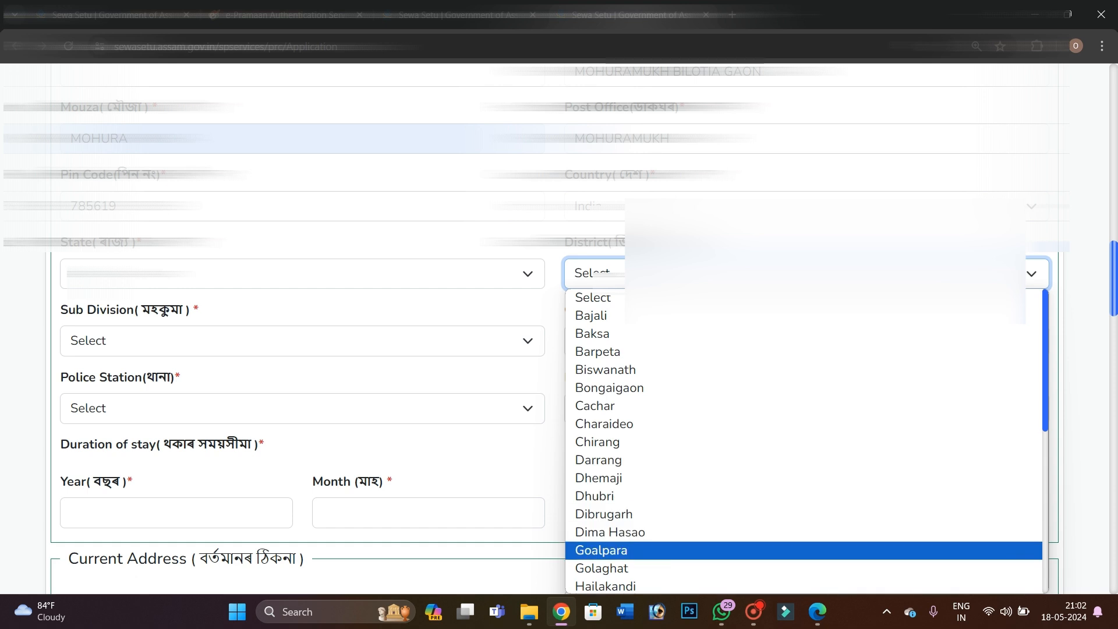
pyautogui.click(601, 568)
pyautogui.scroll(-1, 601, 553)
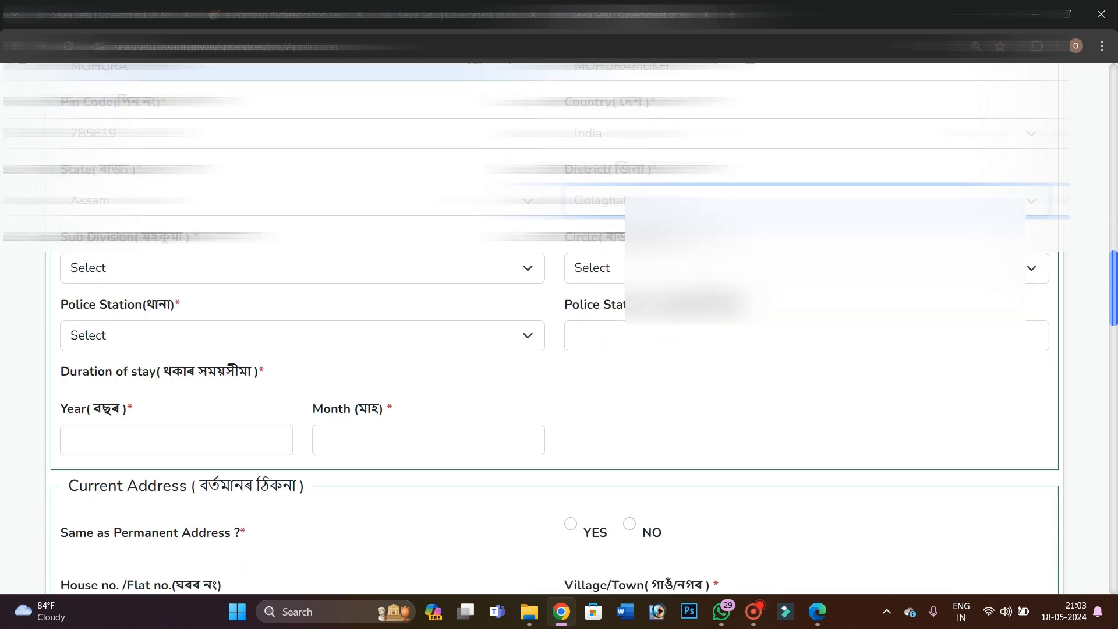
pyautogui.click(130, 263)
pyautogui.click(134, 263)
pyautogui.click(134, 263)
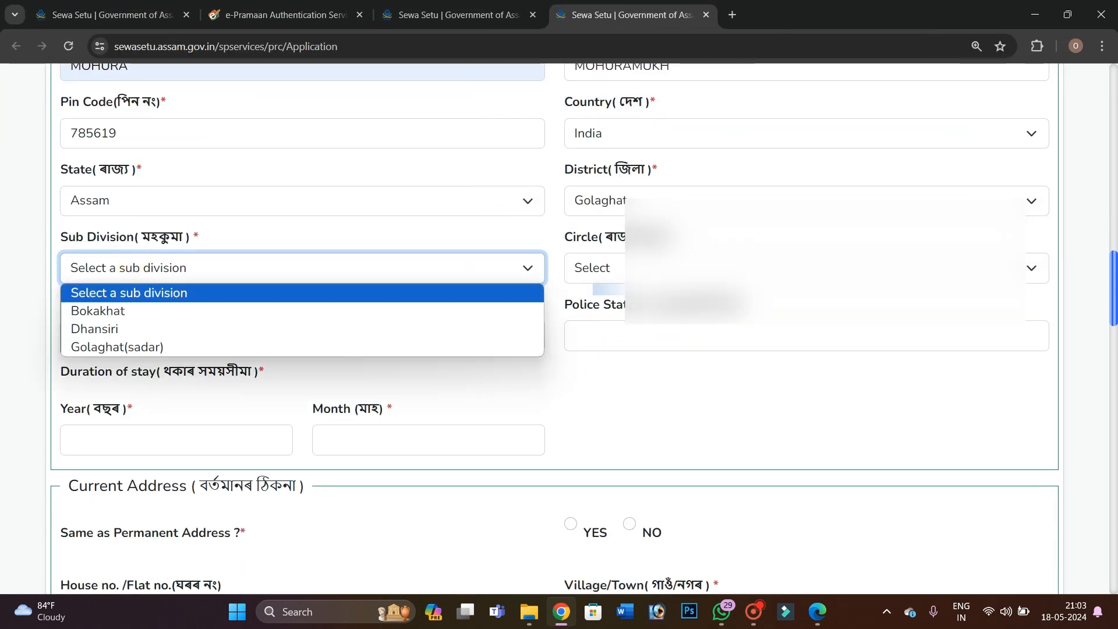
pyautogui.click(113, 311)
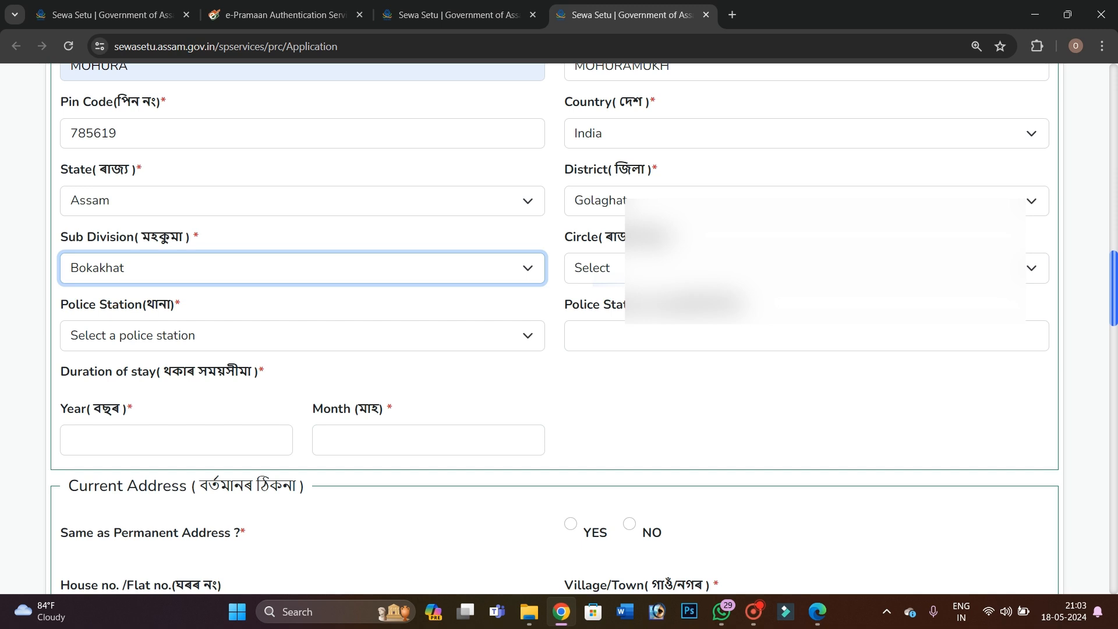
pyautogui.click(615, 267)
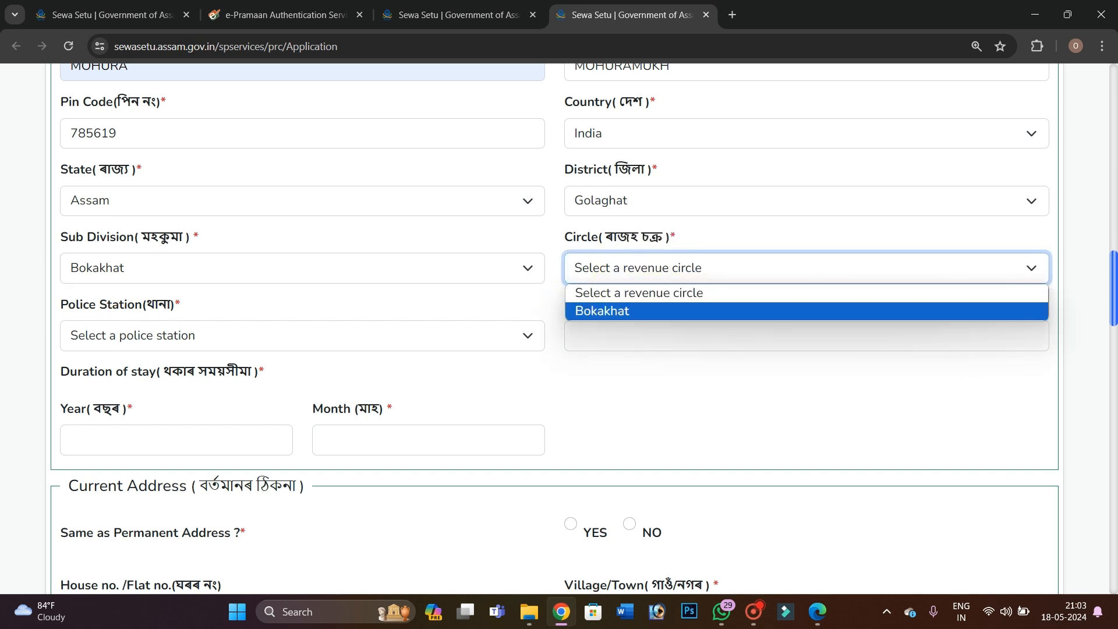
pyautogui.click(584, 310)
# Choose KAMARGAON as the police station, filling its station code
pyautogui.scroll(-1, 582, 295)
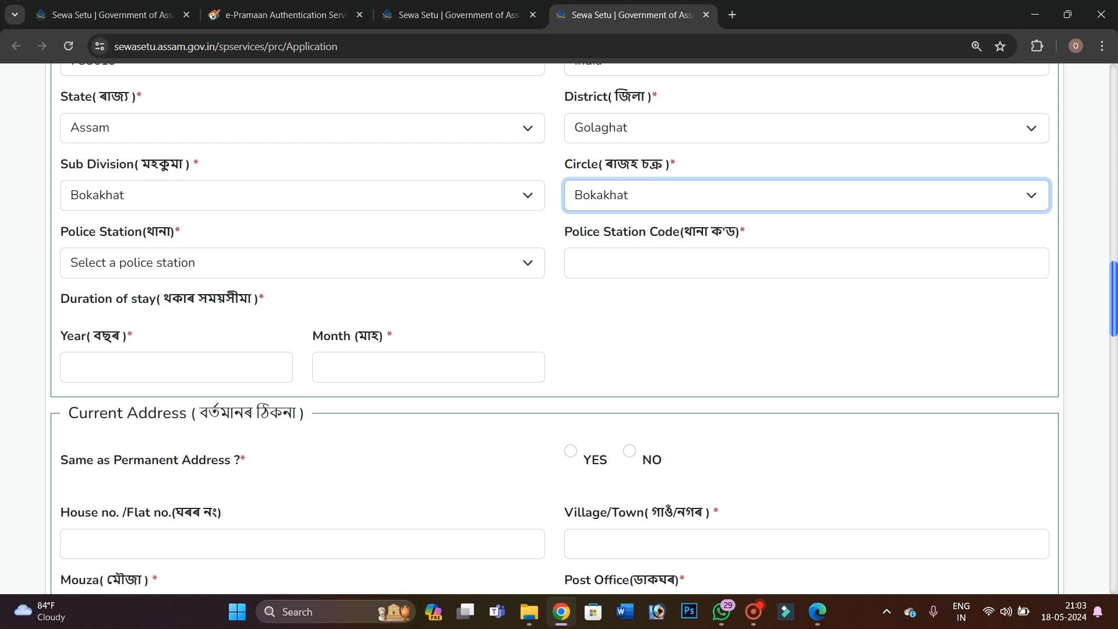
pyautogui.click(134, 262)
pyautogui.press('Down')
pyautogui.press('Down')
pyautogui.press('Down')
pyautogui.press('Down')
pyautogui.press('Down')
pyautogui.press('Down')
pyautogui.press('Down')
pyautogui.press('Down')
pyautogui.press('Down')
pyautogui.press('Down')
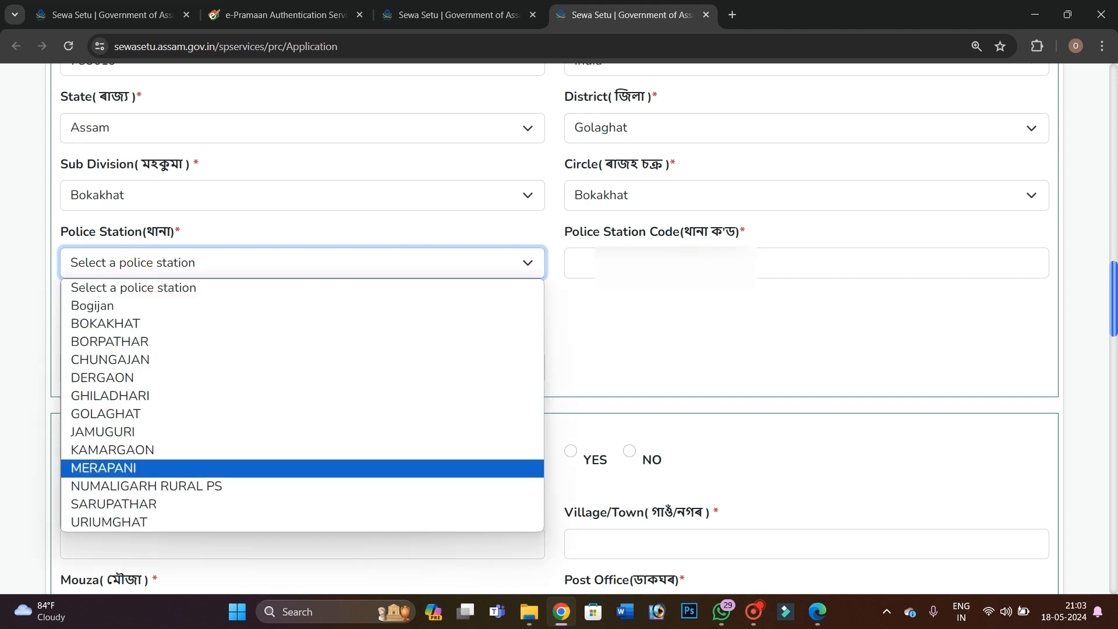
pyautogui.click(107, 449)
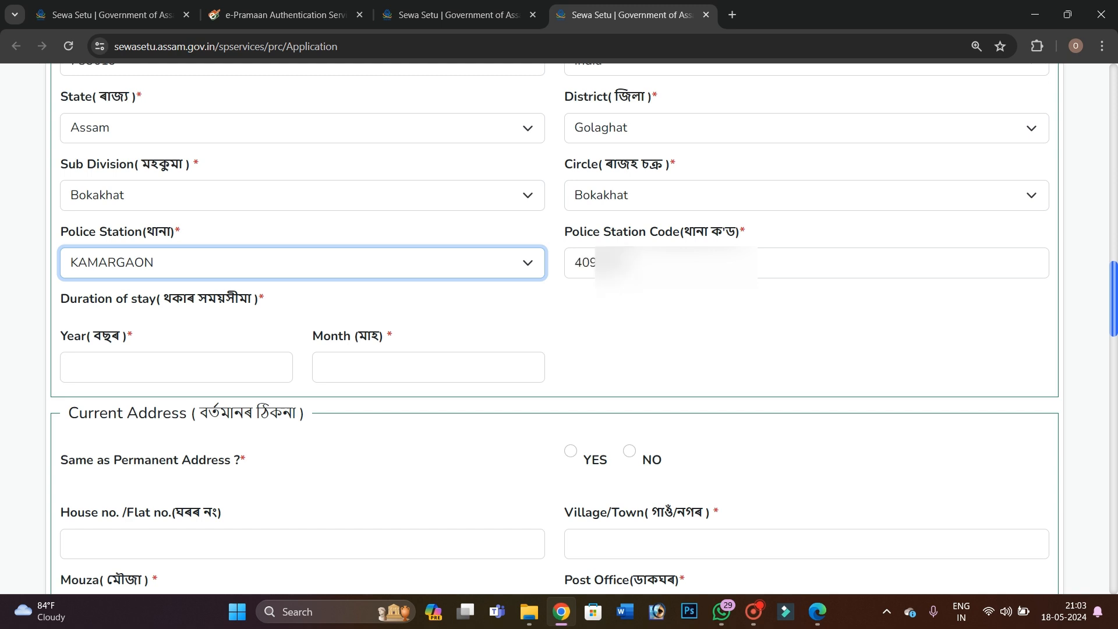
pyautogui.click(670, 265)
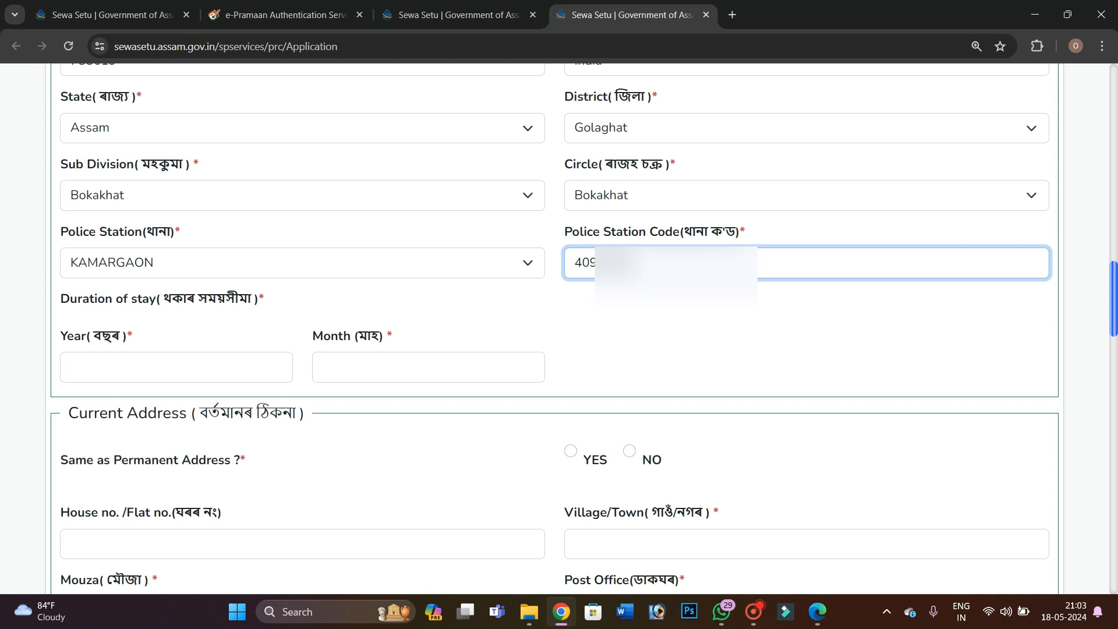
# Enter a length of stay of 19 years and 3 months
pyautogui.click(187, 371)
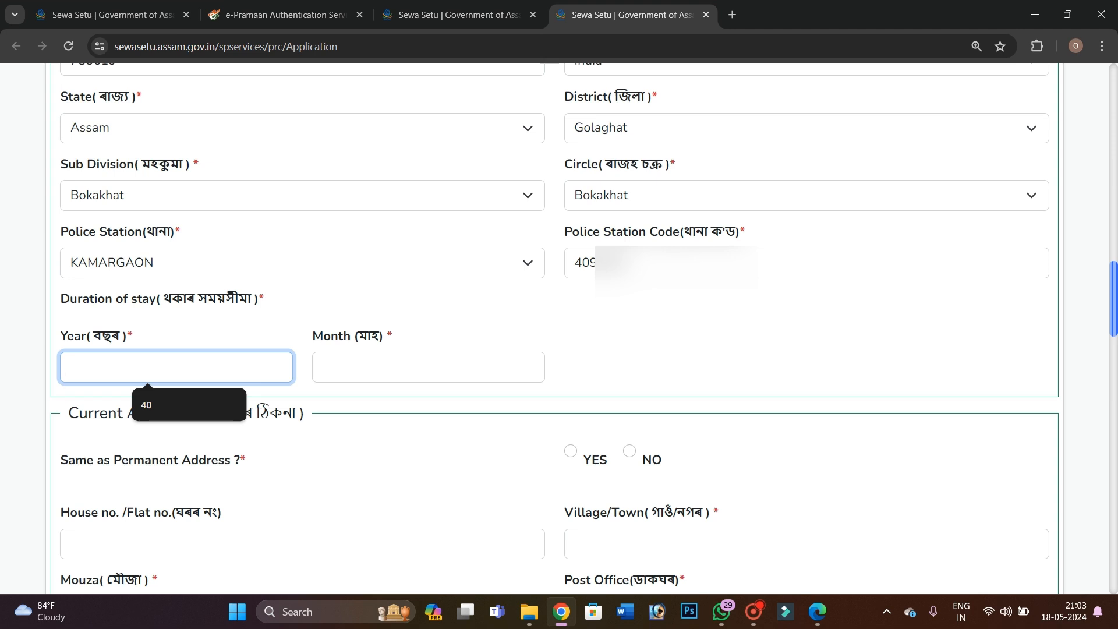
pyautogui.write('19')
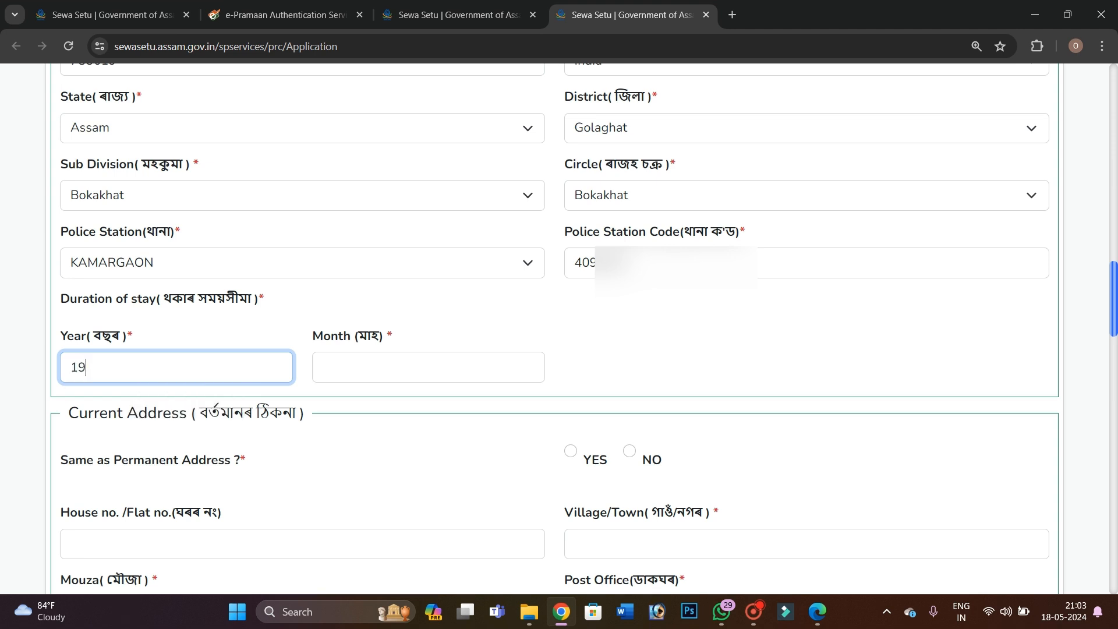
pyautogui.click(319, 362)
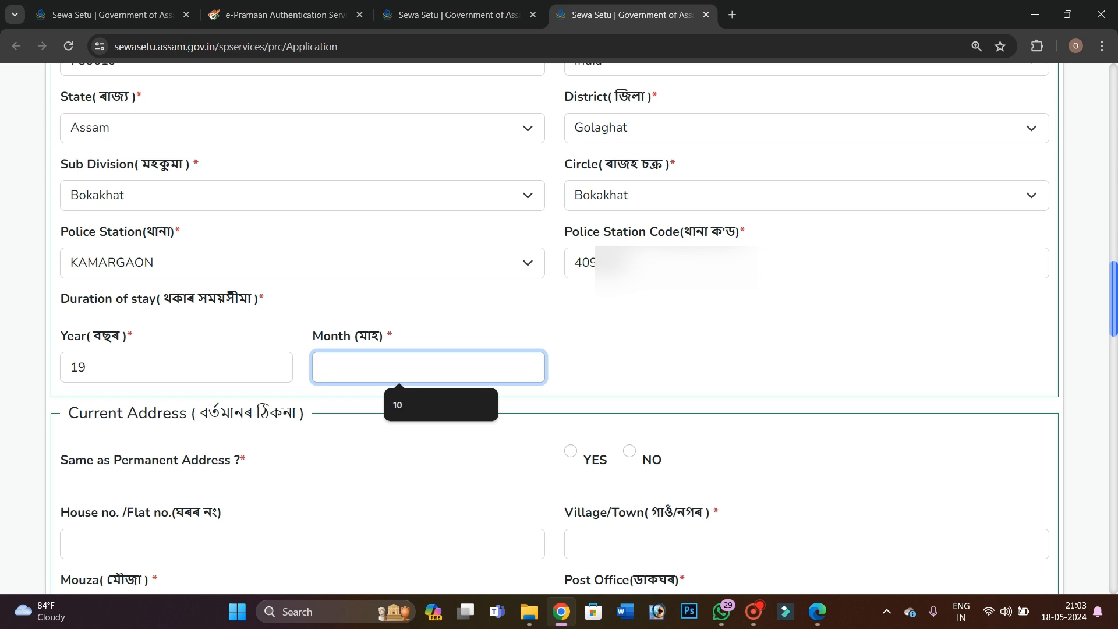
pyautogui.write('3')
pyautogui.scroll(-2, 555, 329)
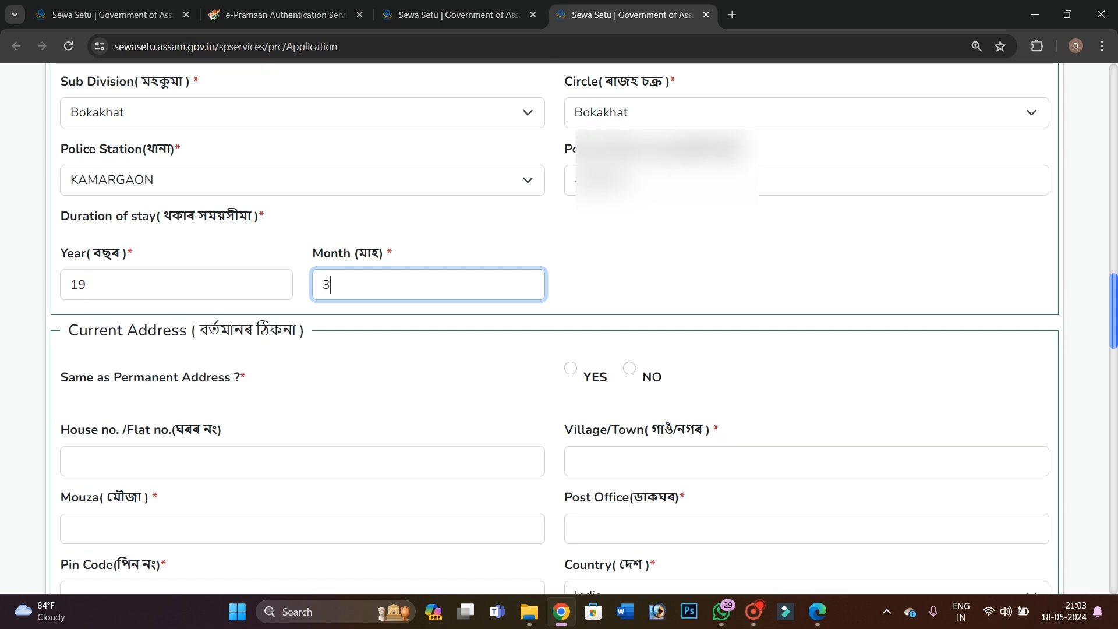
pyautogui.scroll(-1, 554, 329)
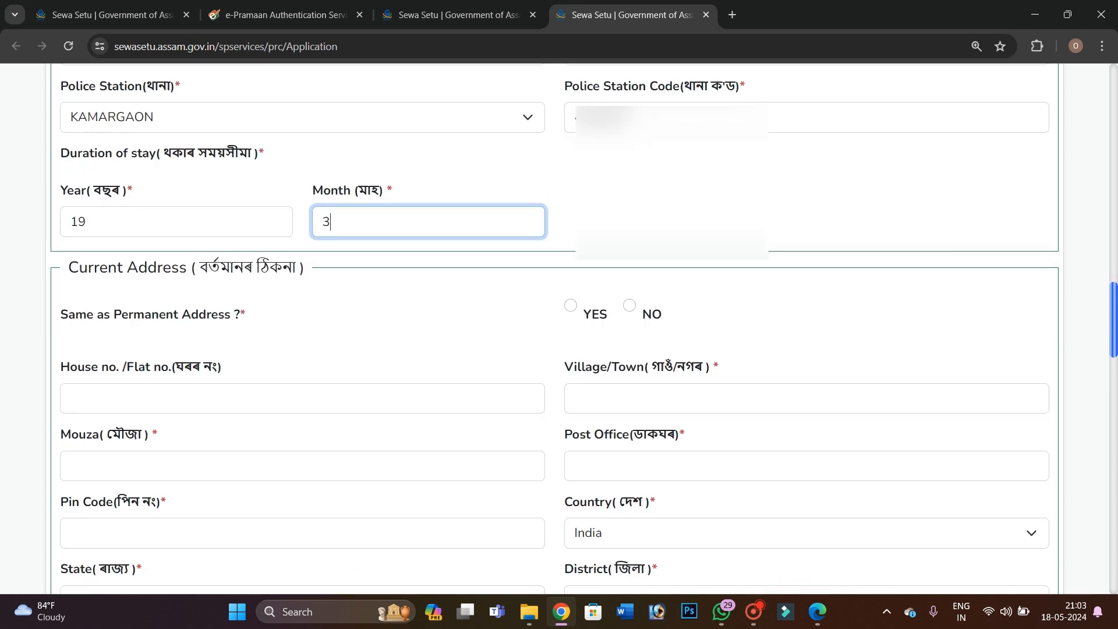
# Mark the current address as the same as the permanent address
pyautogui.click(571, 306)
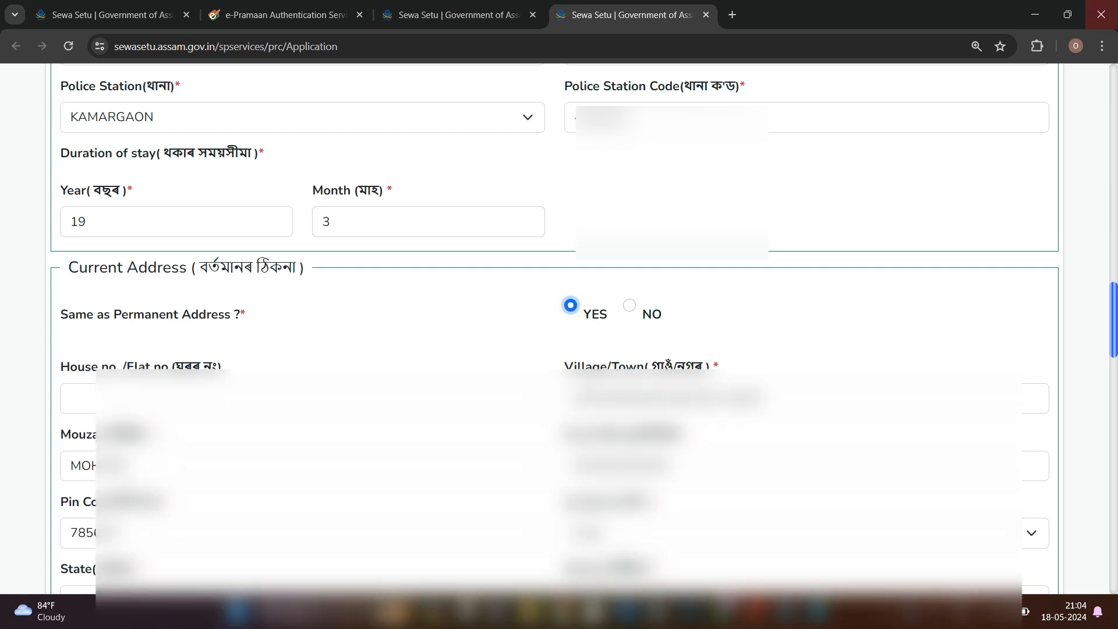
pyautogui.scroll(-8, 570, 306)
pyautogui.scroll(-2, 559, 326)
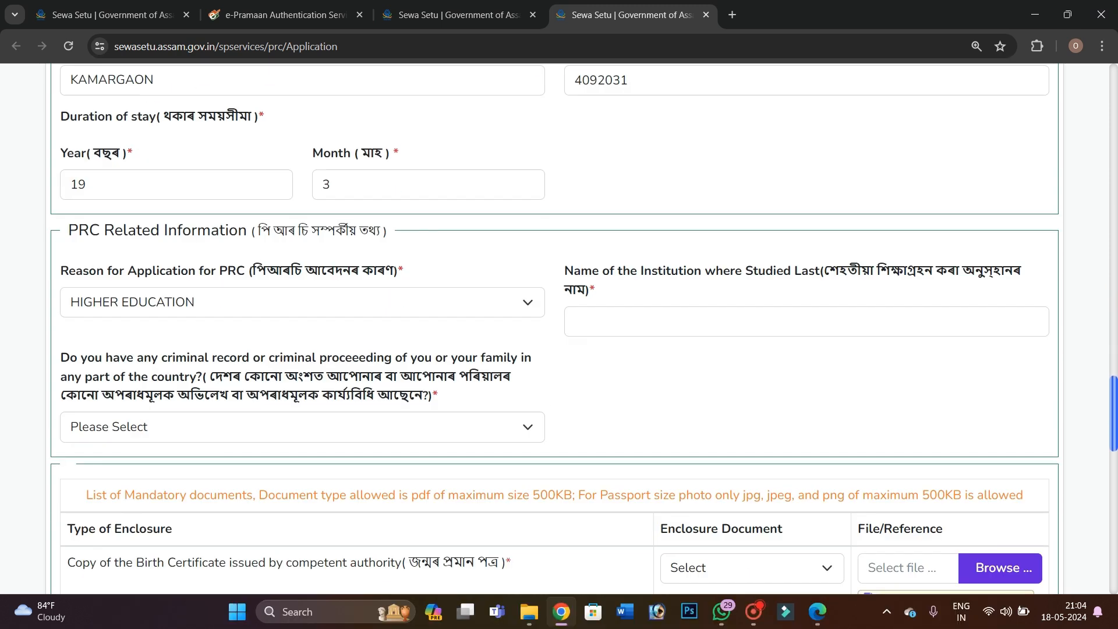
# Keep HIGHER EDUCATION as the reason and enter GYANMARG ACADEMY as last institution
pyautogui.click(240, 302)
pyautogui.click(276, 305)
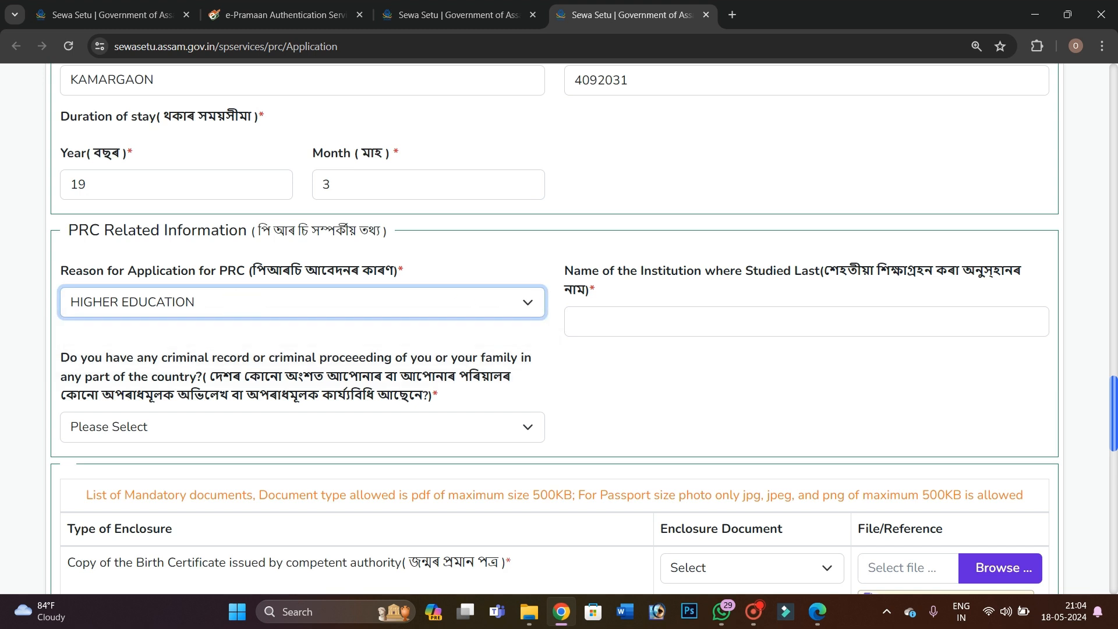
pyautogui.click(679, 309)
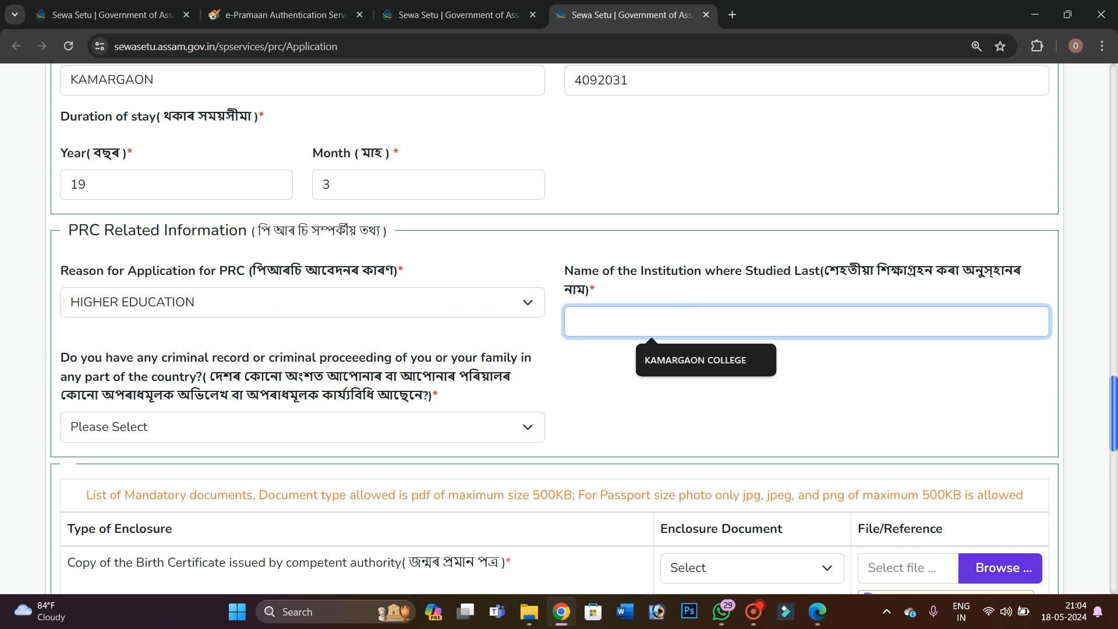
pyautogui.write('GY')
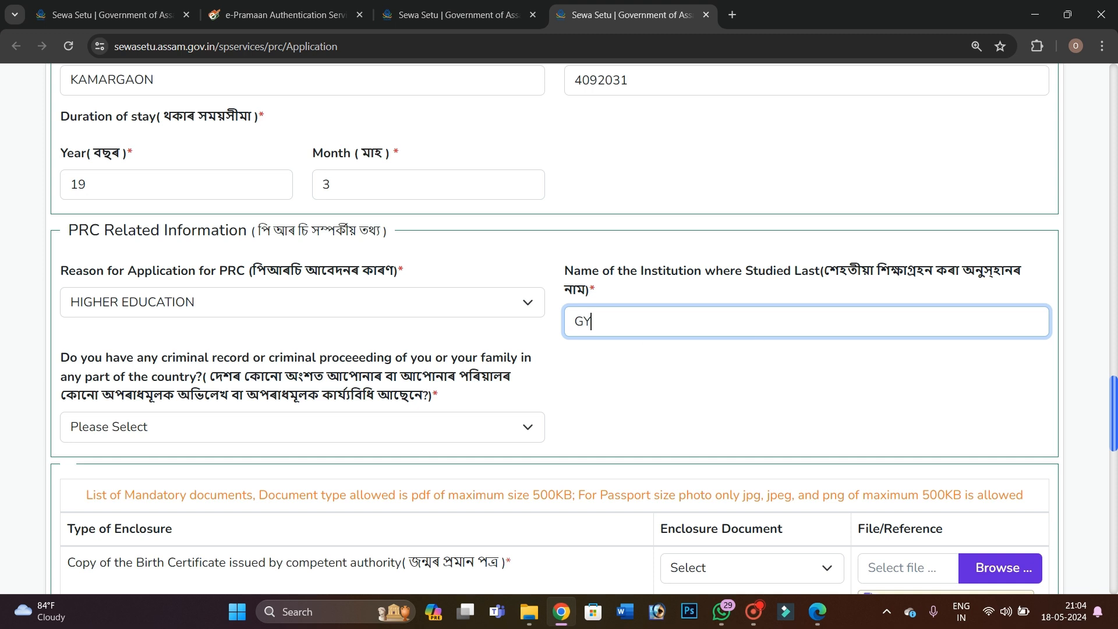
pyautogui.write('ANMARG ACADEMY')
pyautogui.scroll(-1, 559, 330)
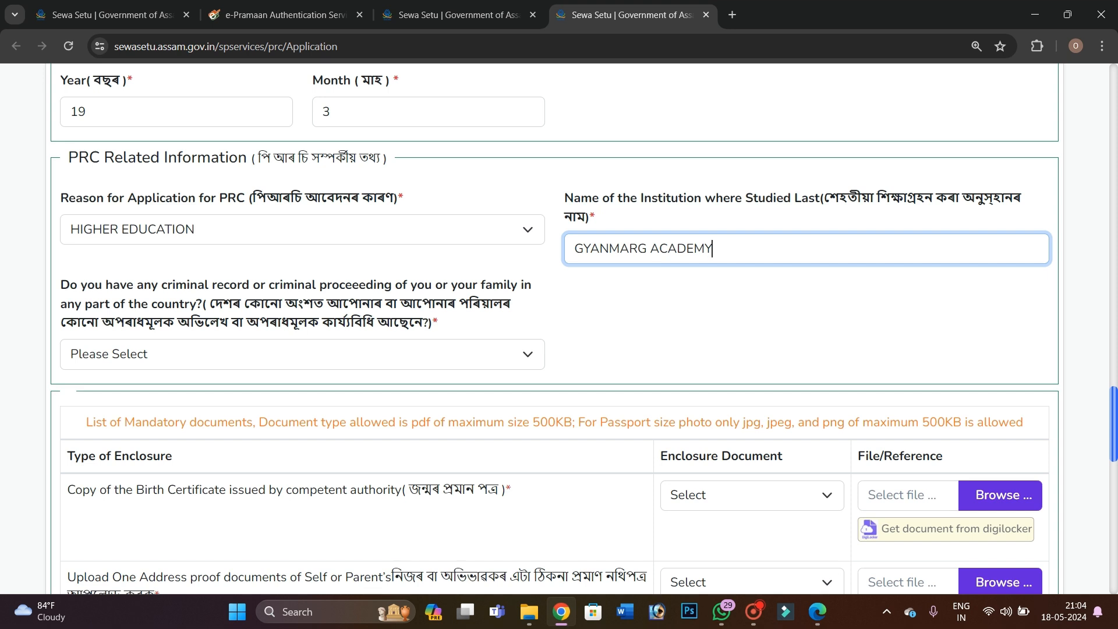
# Answer No to the criminal-record question
pyautogui.click(202, 352)
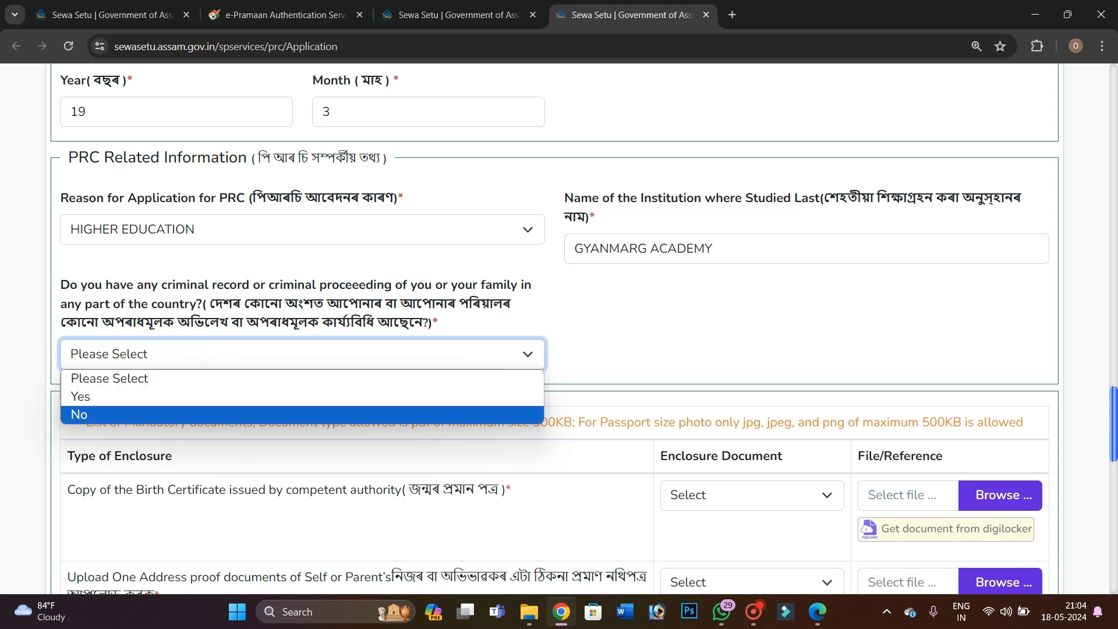
pyautogui.click(106, 414)
pyautogui.scroll(-1, 559, 329)
pyautogui.scroll(-3, 559, 329)
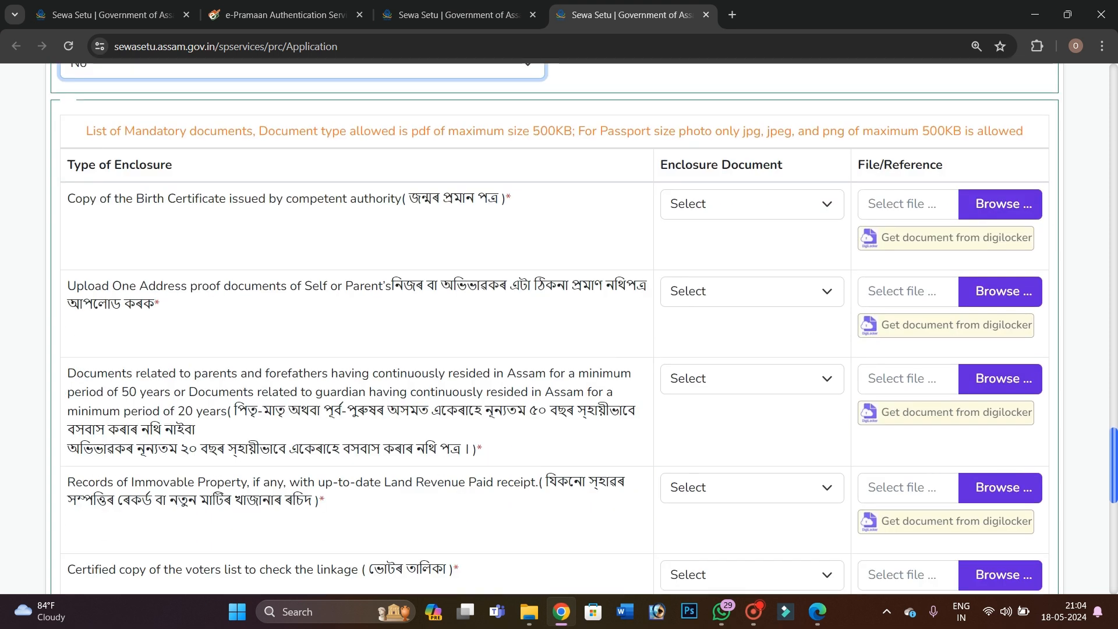
# Choose Birth Certificate as the enclosure type; the attached image is rejected for invalid extension
pyautogui.click(706, 207)
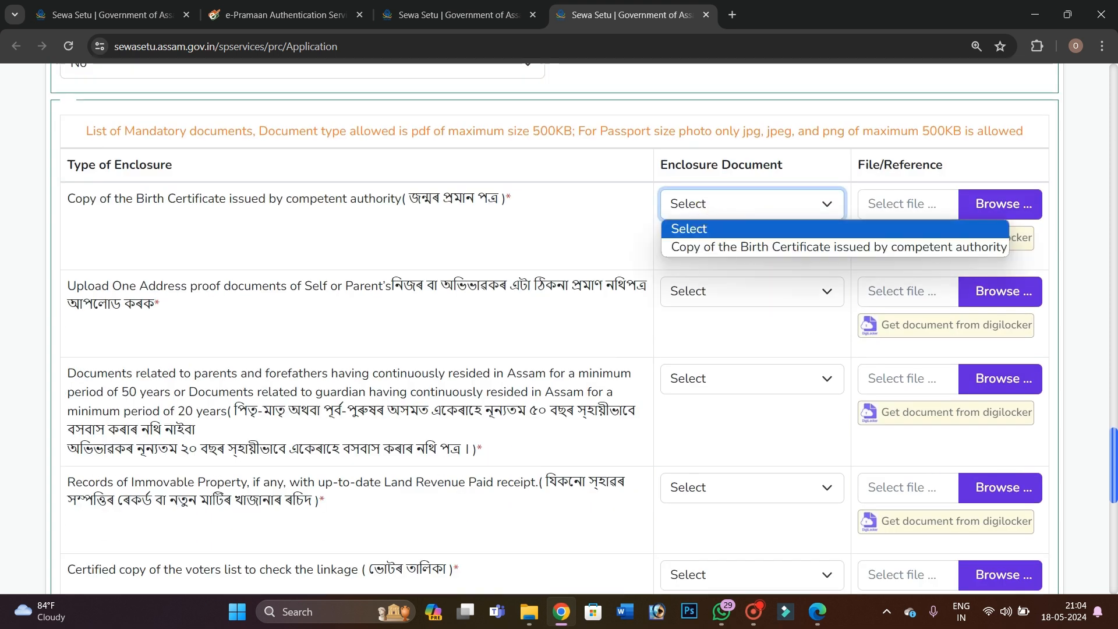
pyautogui.click(706, 247)
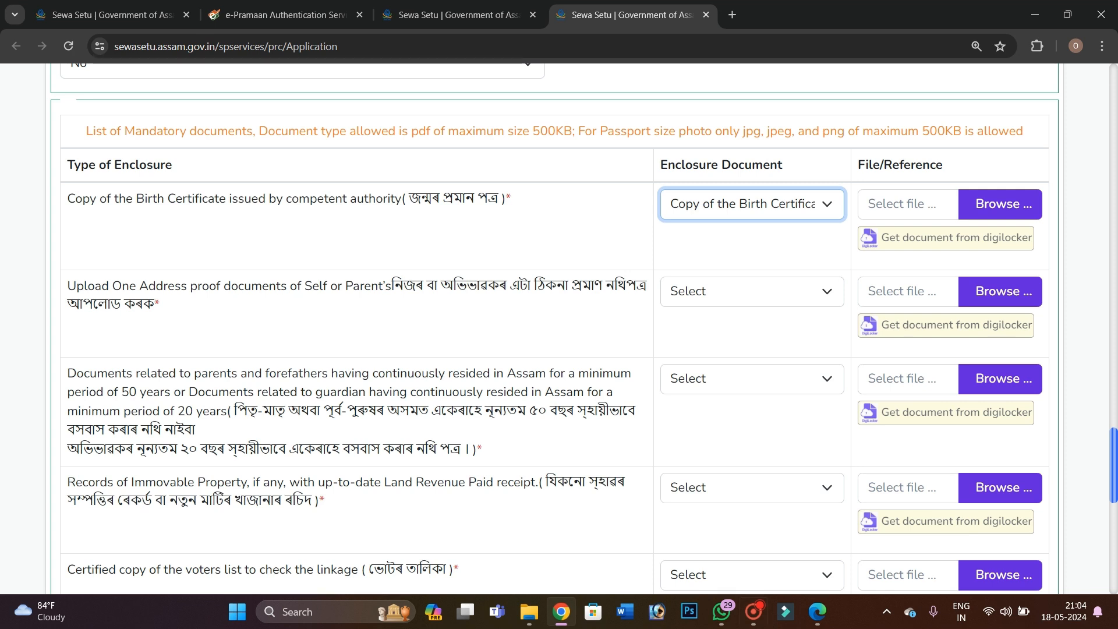
pyautogui.click(1010, 208)
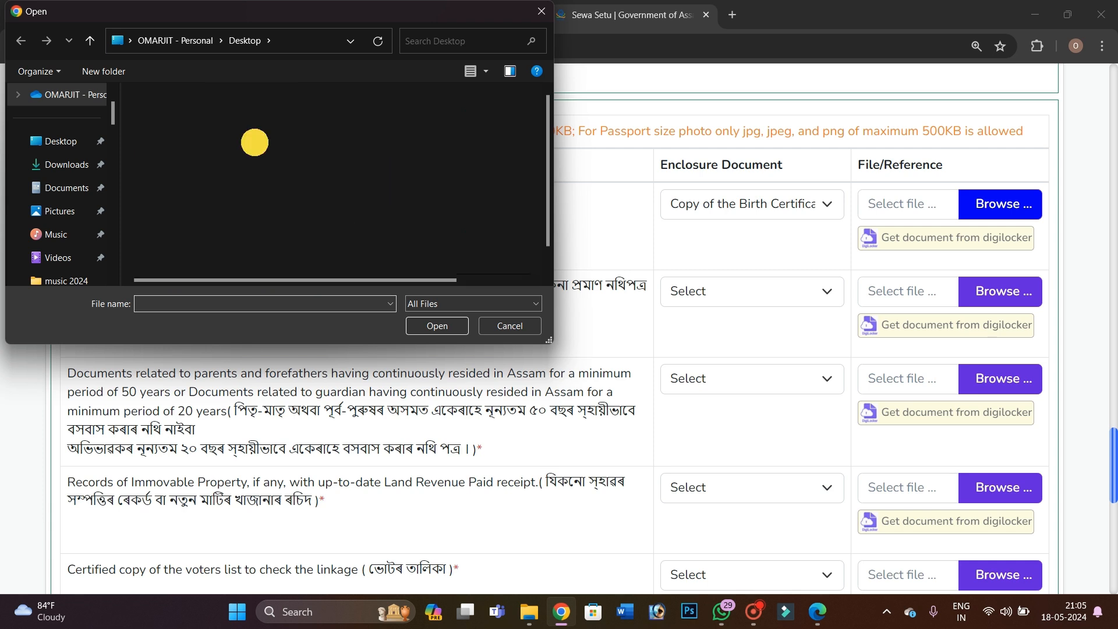
pyautogui.doubleClick(254, 142)
pyautogui.click(225, 140)
pyautogui.click(431, 324)
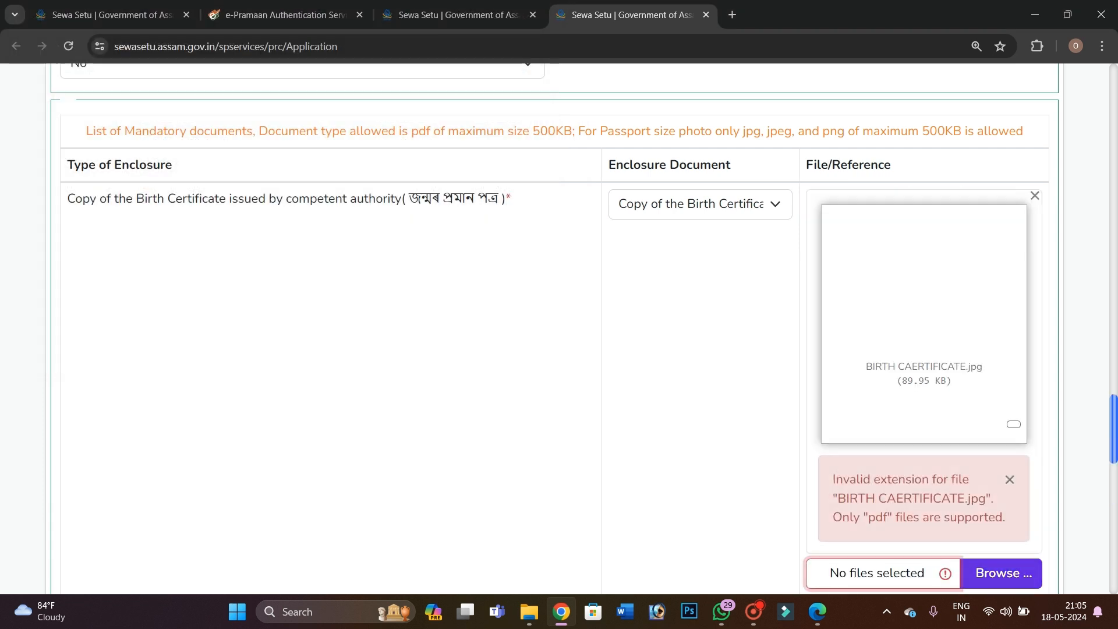
pyautogui.scroll(-1, 559, 327)
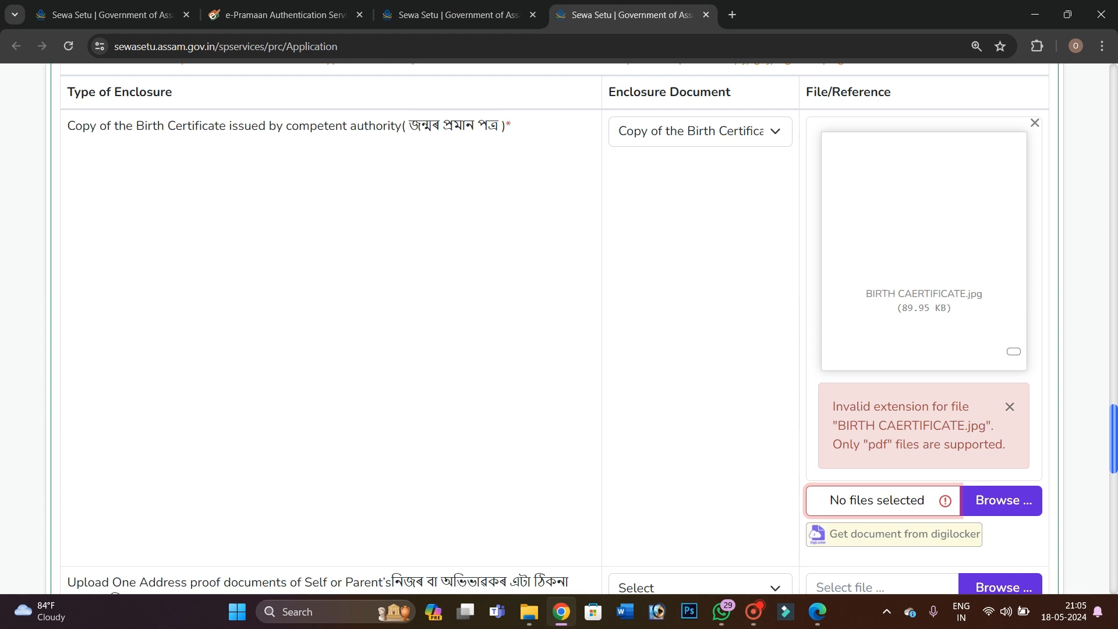
pyautogui.click(1010, 407)
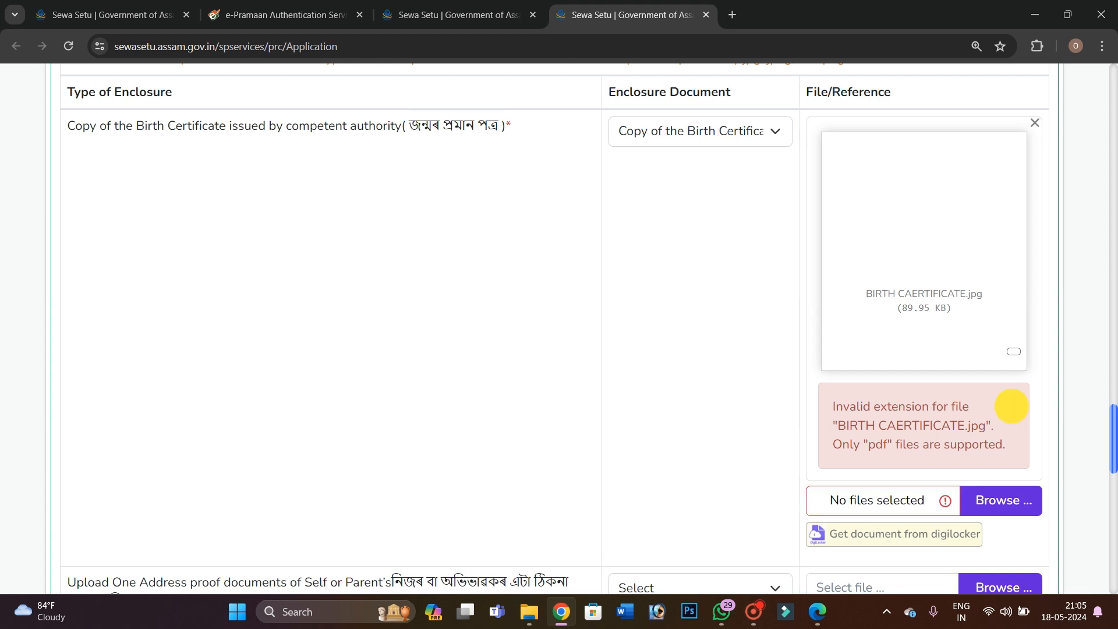
# Replace the rejected image by uploading BIRTH.pdf as the birth certificate
pyautogui.click(1035, 123)
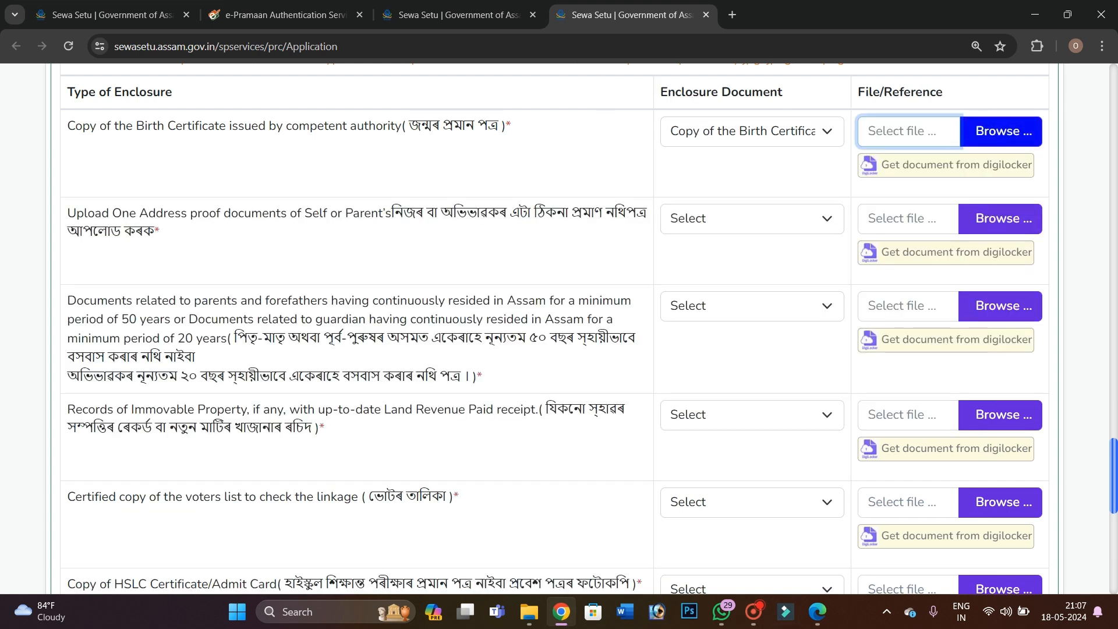
pyautogui.click(1013, 137)
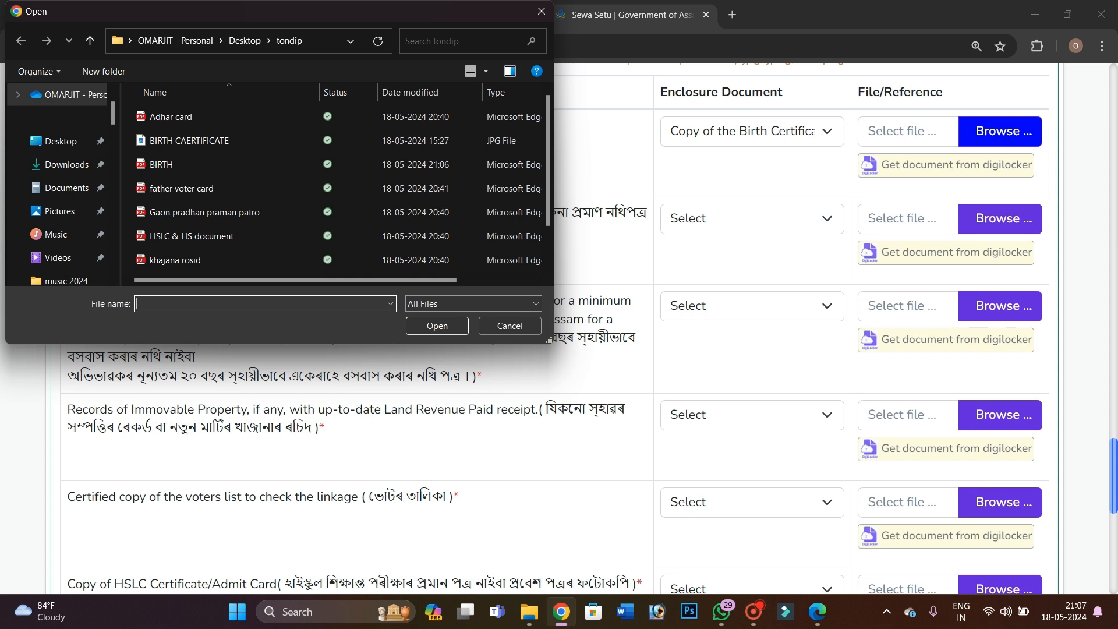
pyautogui.click(295, 164)
pyautogui.click(438, 326)
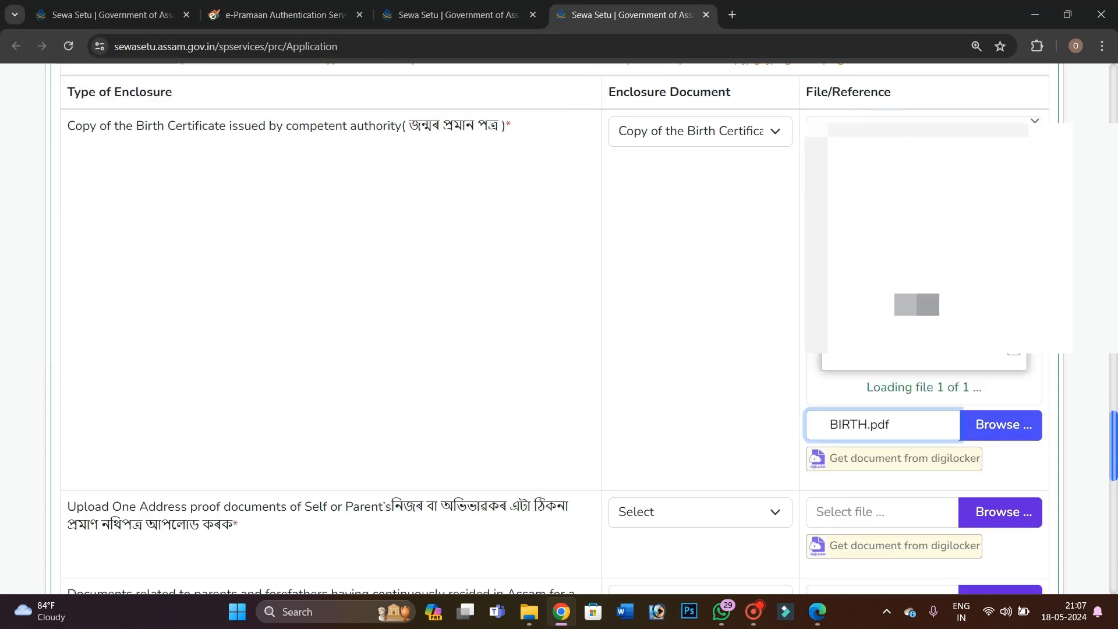
# Review BIRTH.pdf (96.76 KB) in the detailed preview and close it
pyautogui.click(1014, 350)
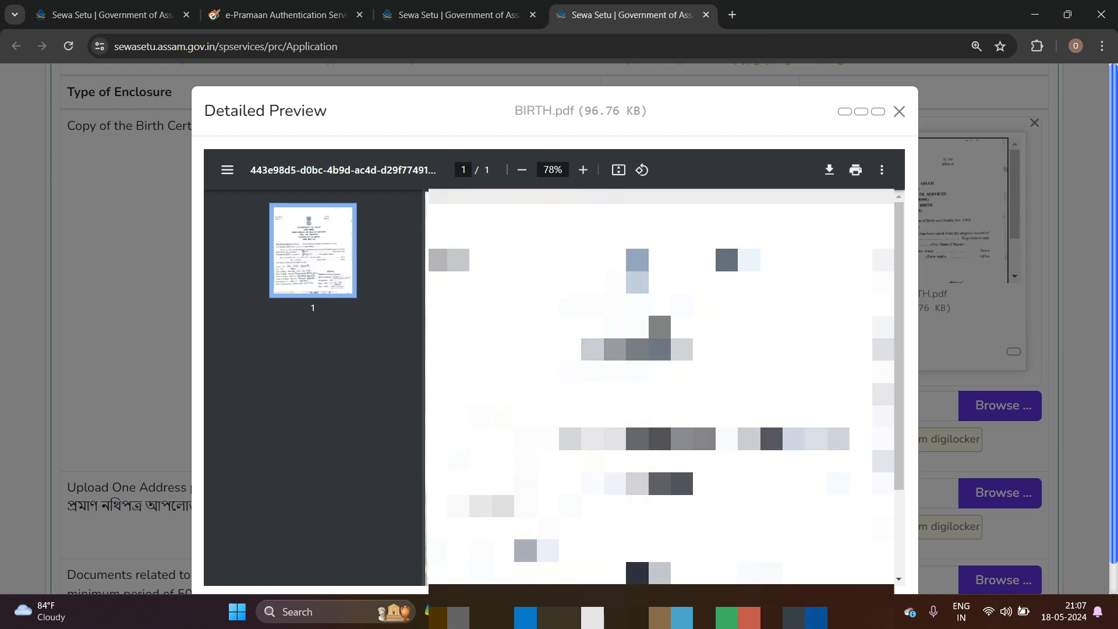
pyautogui.scroll(-5, 660, 387)
pyautogui.click(899, 111)
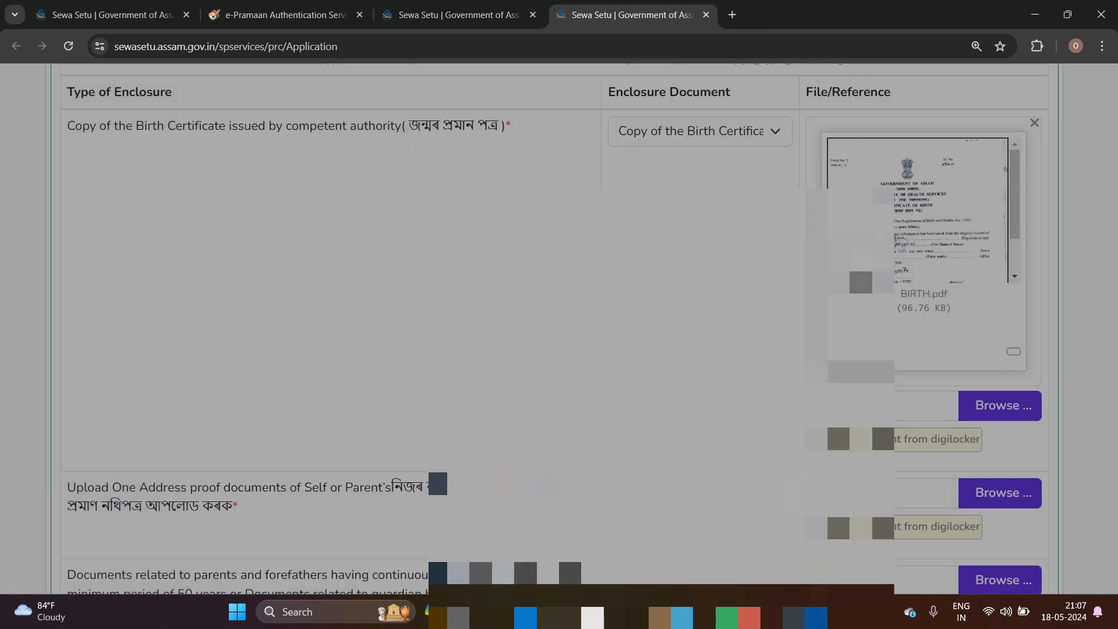
pyautogui.scroll(-3, 559, 329)
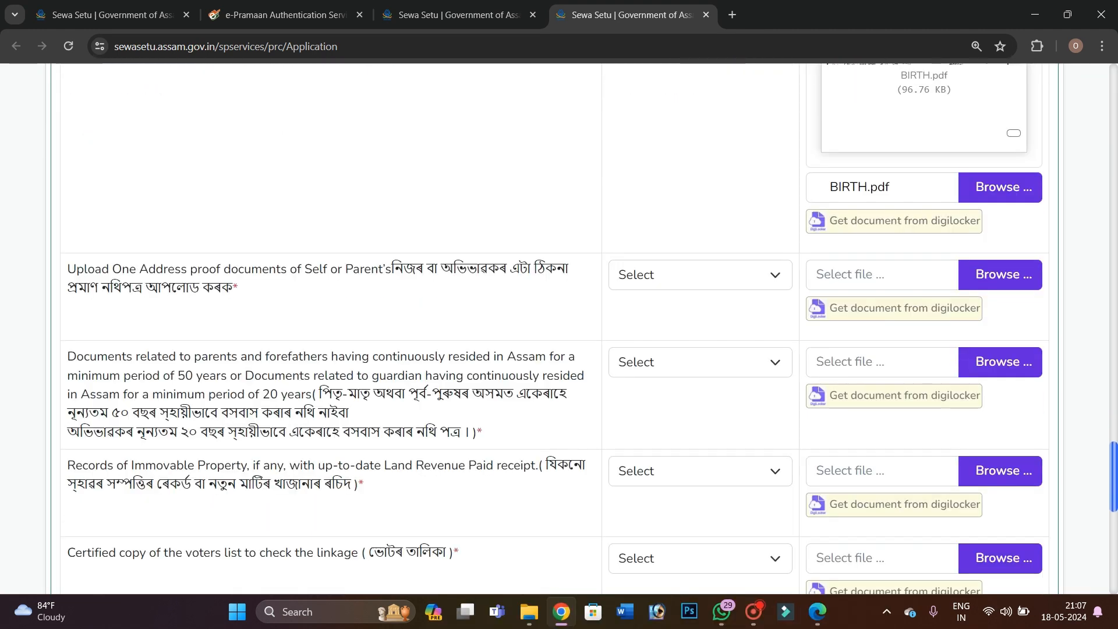
# Set the address proof document type to Aadhaar Card
pyautogui.moveTo(149, 274); pyautogui.dragTo(312, 278)
pyautogui.click(379, 287)
pyautogui.click(699, 278)
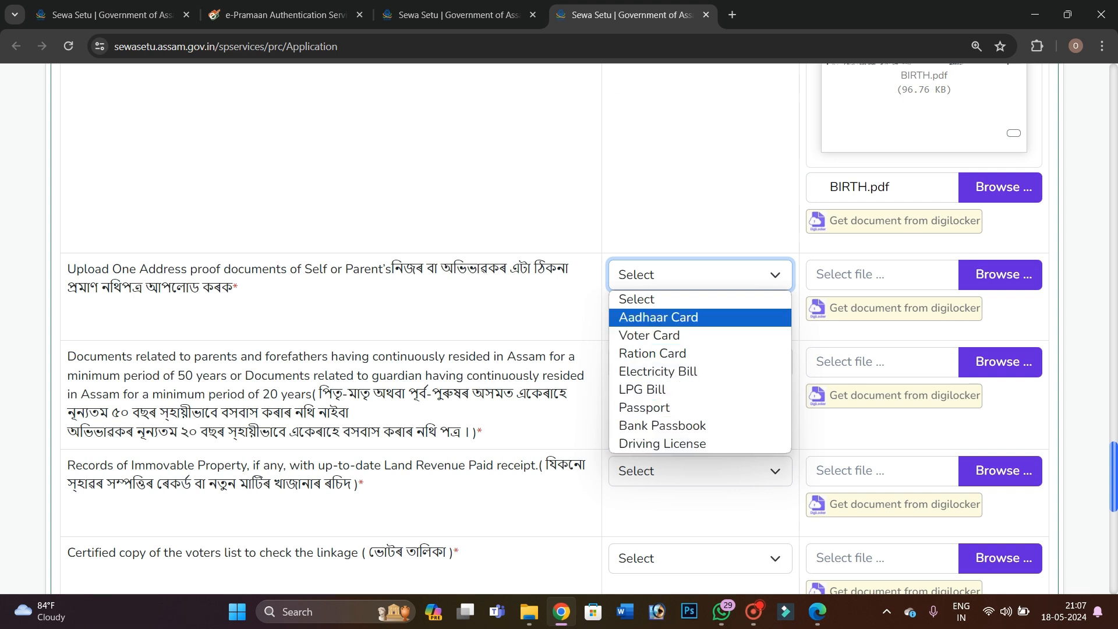
pyautogui.click(654, 317)
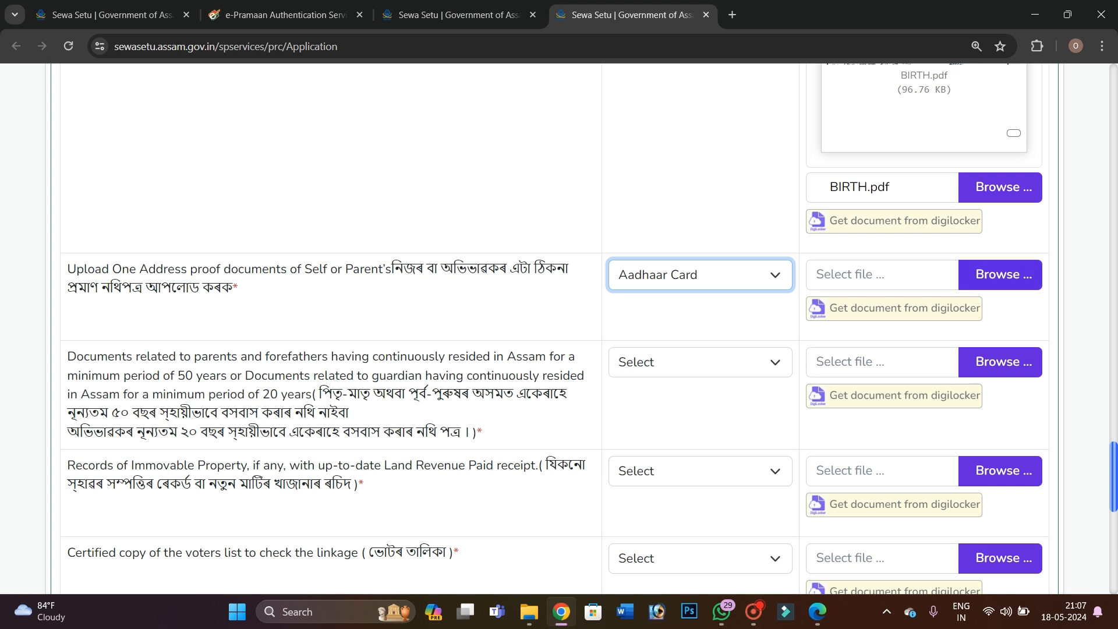
# Attach Adhar card.pdf as address proof, rejected for exceeding 500 KB, then open a new tab
pyautogui.click(997, 275)
pyautogui.click(186, 117)
pyautogui.click(437, 326)
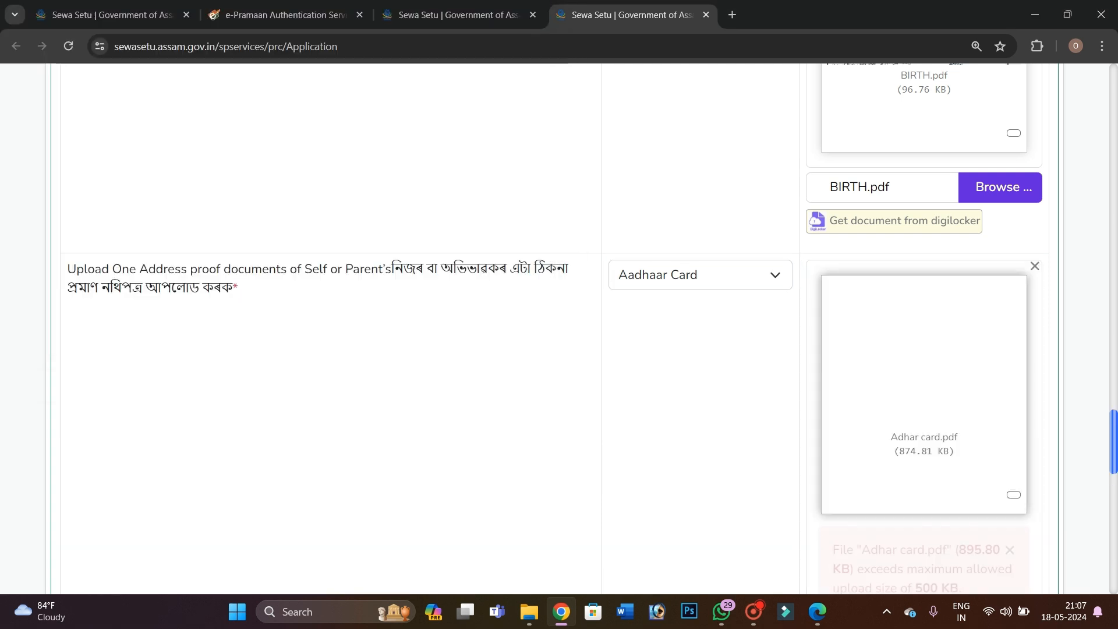
pyautogui.scroll(-1, 557, 329)
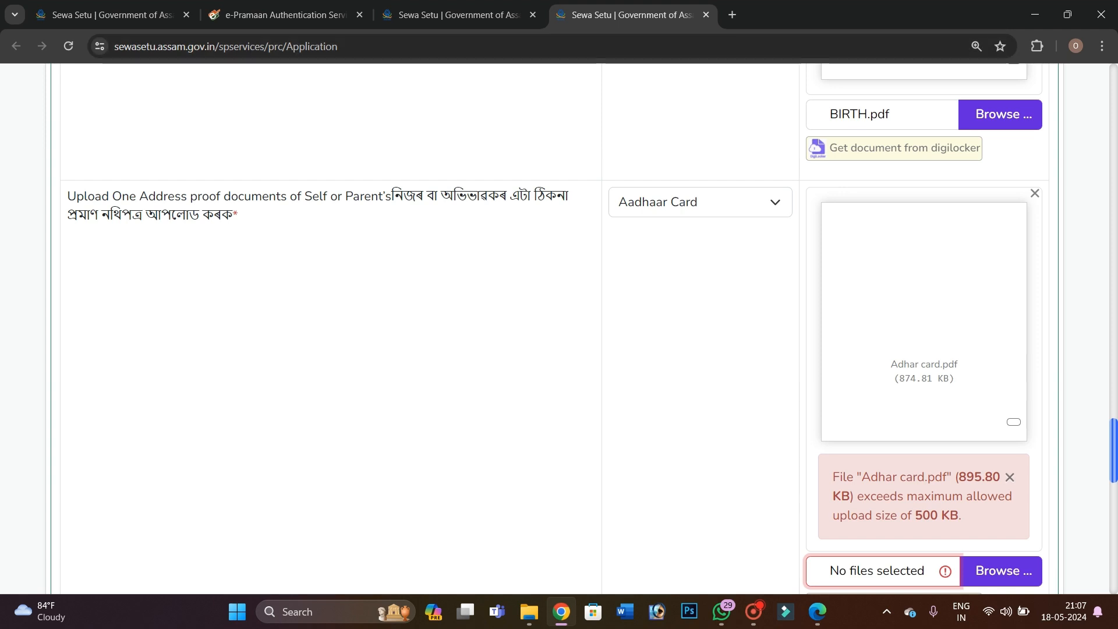
pyautogui.click(732, 15)
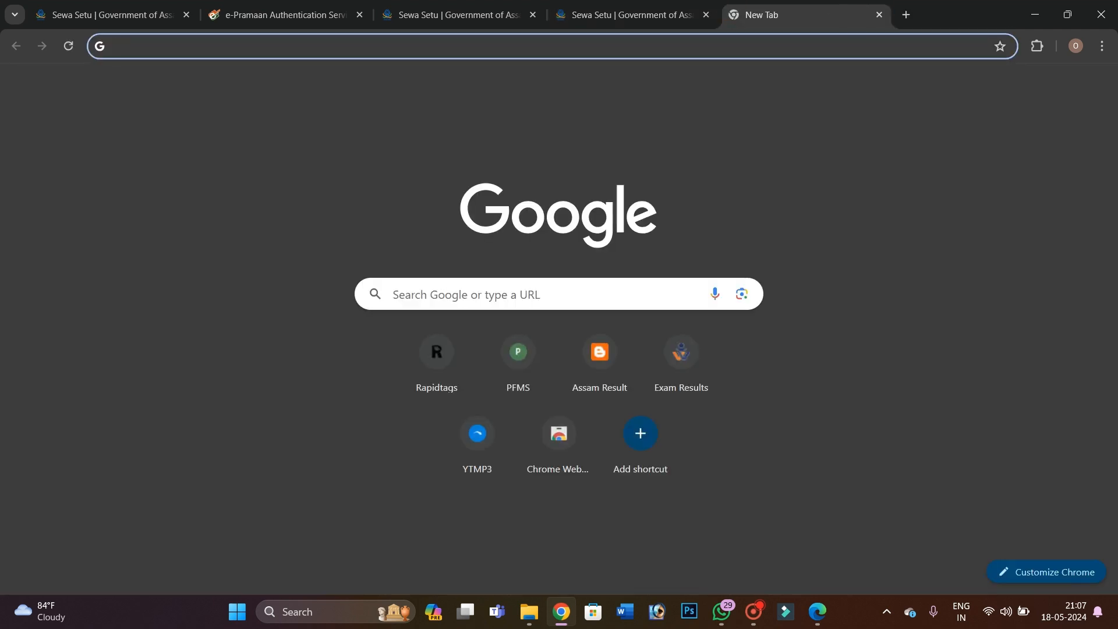
# Search Google for 'high to low pdf' and open the bigpdf 11zon PDF size reducer
pyautogui.click(512, 292)
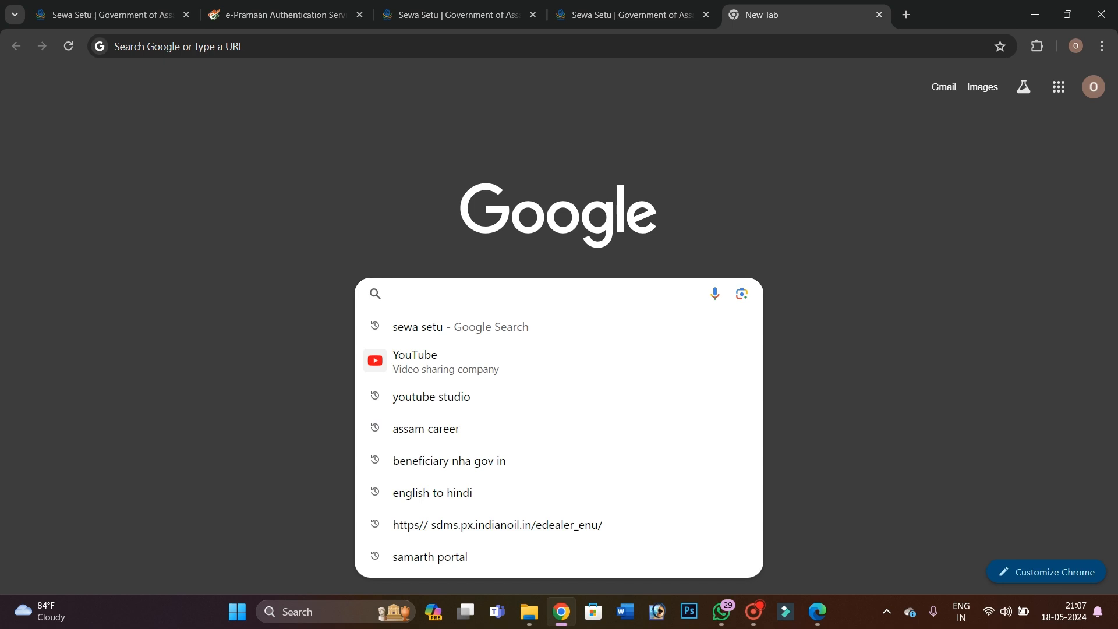
pyautogui.write('HIGH TO')
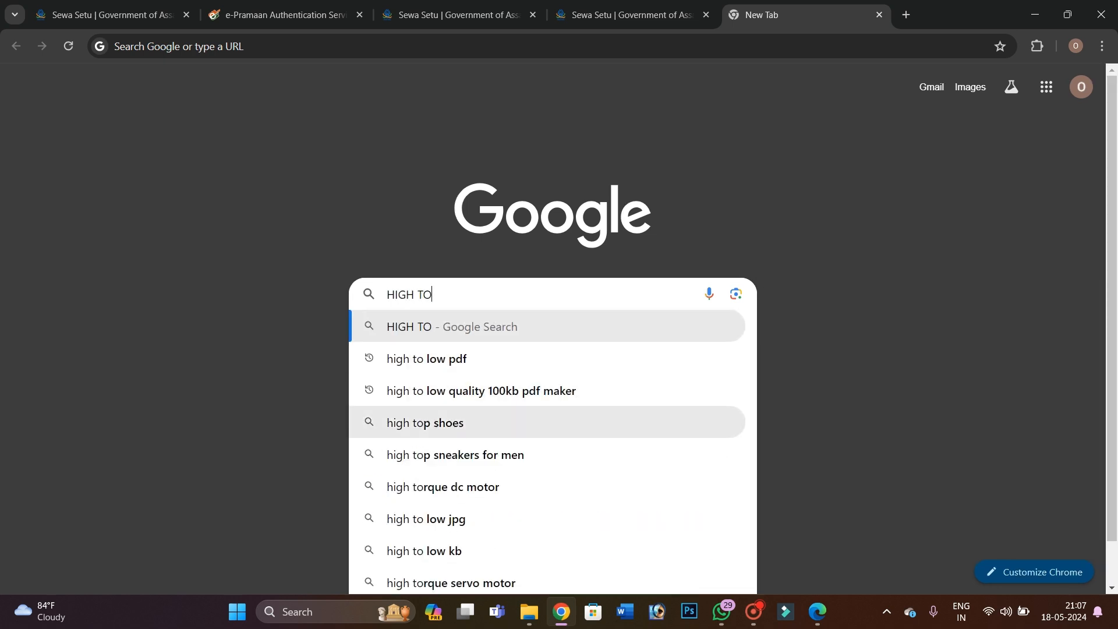
pyautogui.click(424, 357)
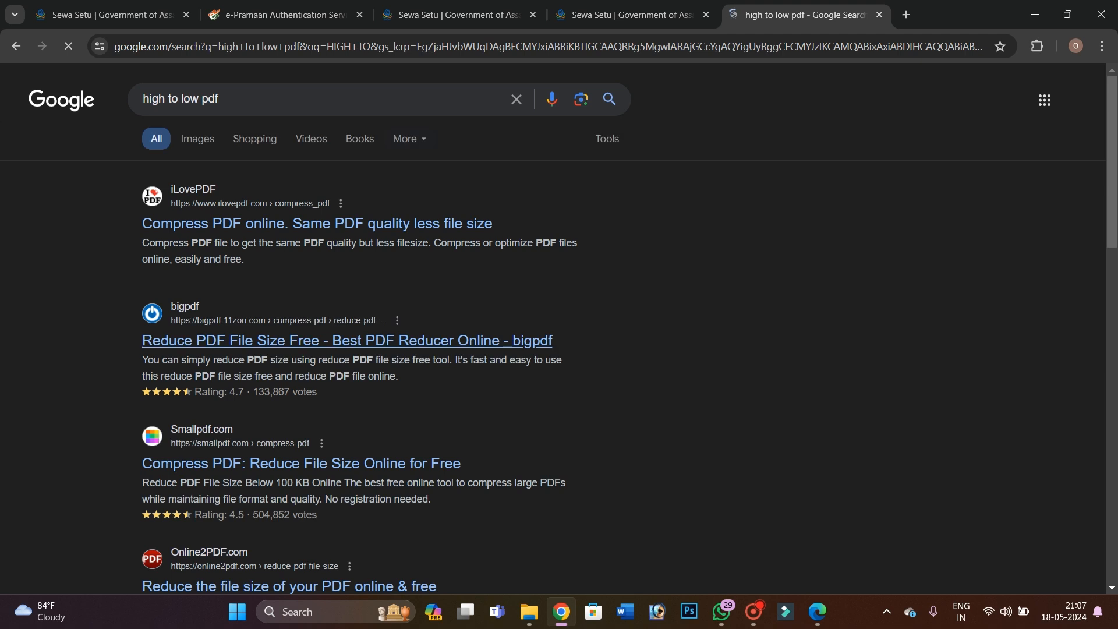
pyautogui.scroll(-2, 553, 326)
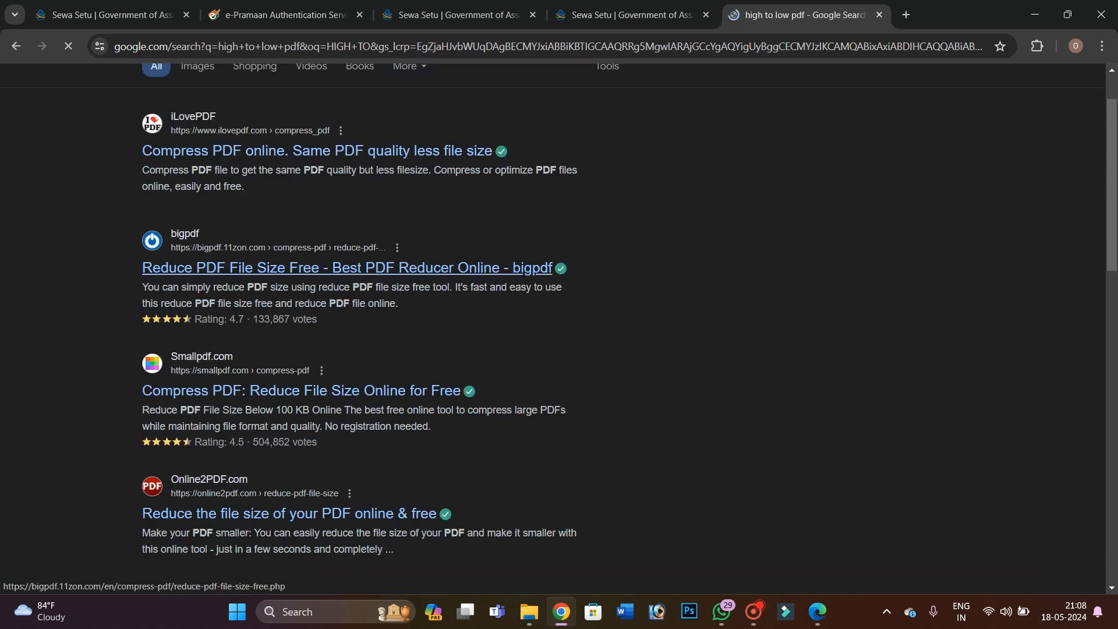
pyautogui.click(264, 270)
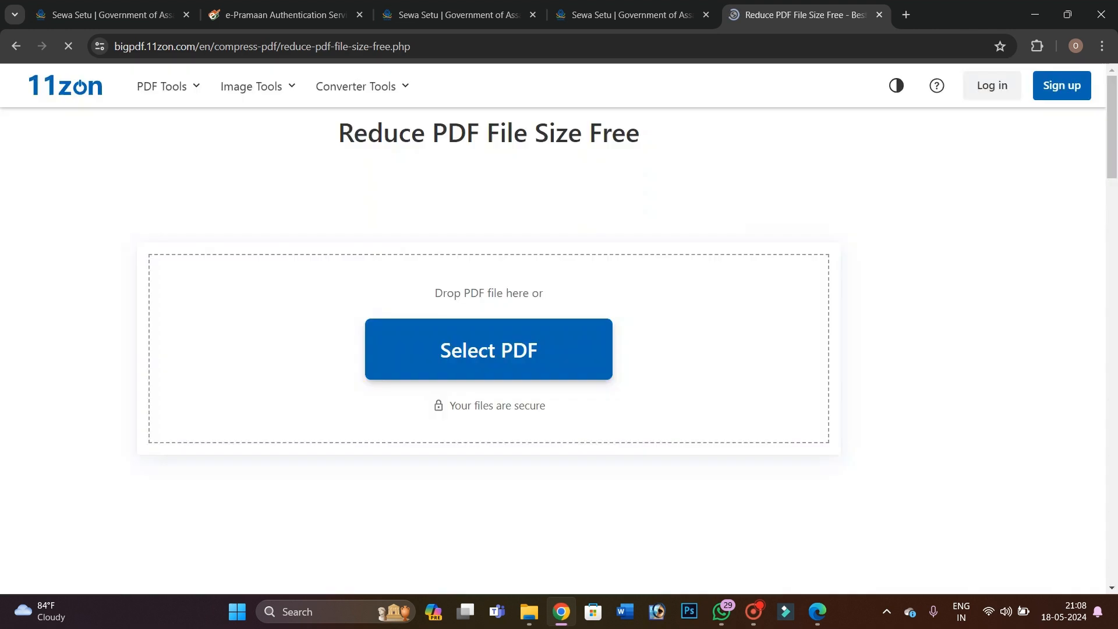
# Compress Adhar card.pdf on 11zon from 874.81 KB to 339.56 KB
pyautogui.click(538, 356)
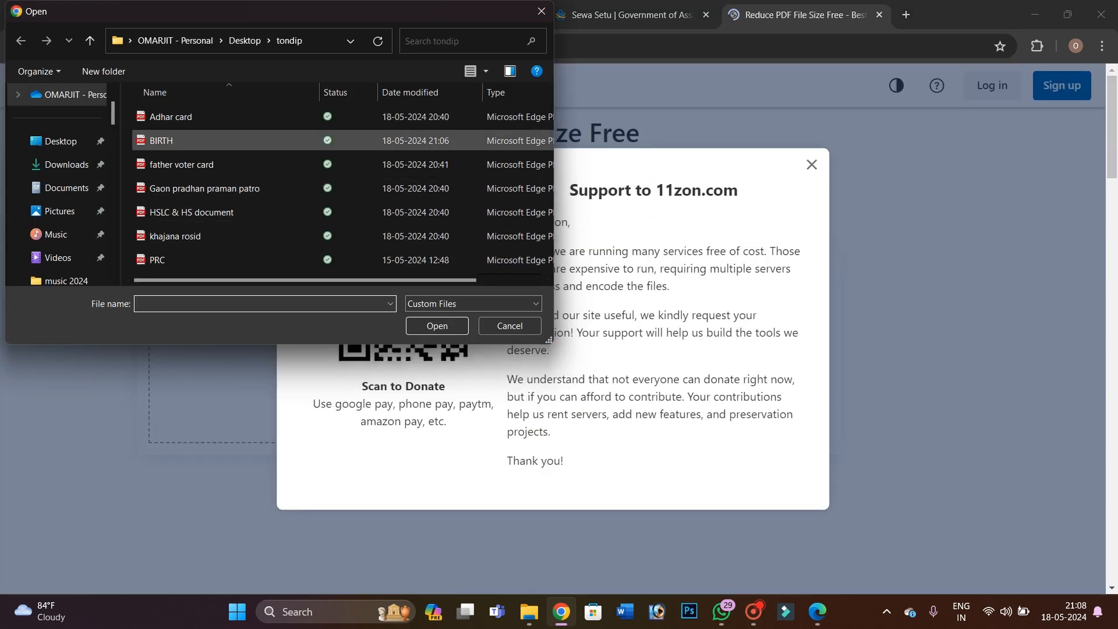
pyautogui.click(175, 116)
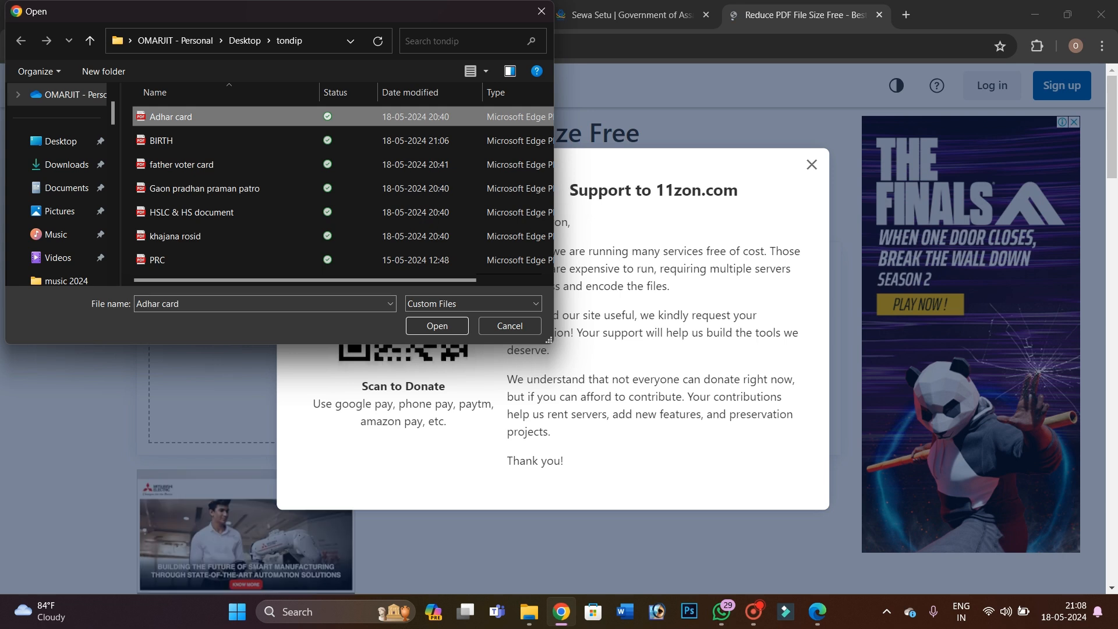
pyautogui.click(429, 325)
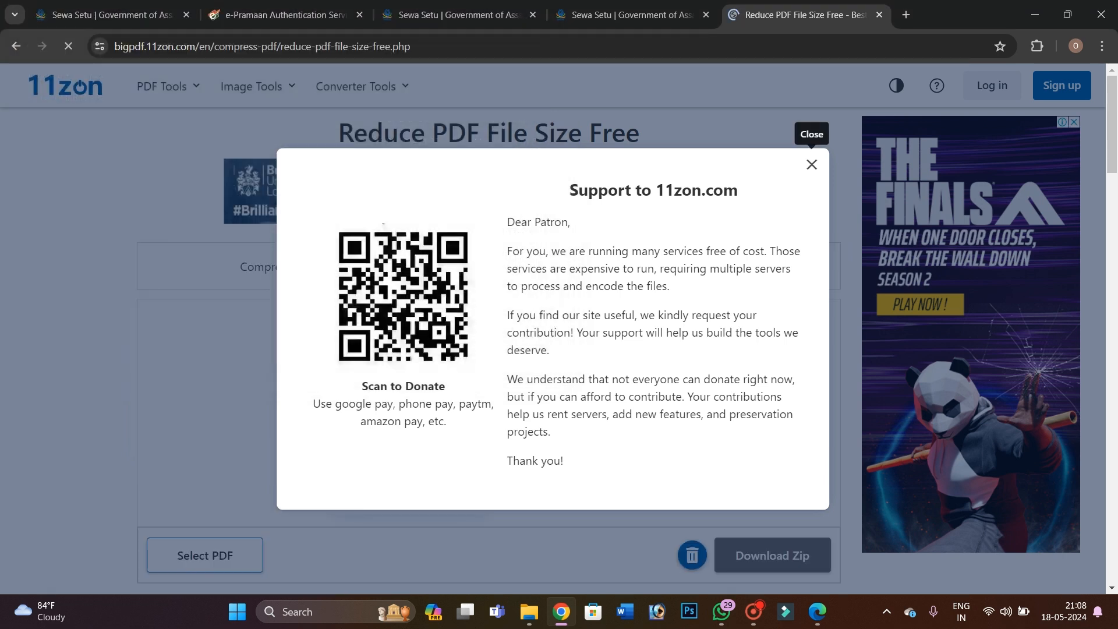
pyautogui.click(812, 165)
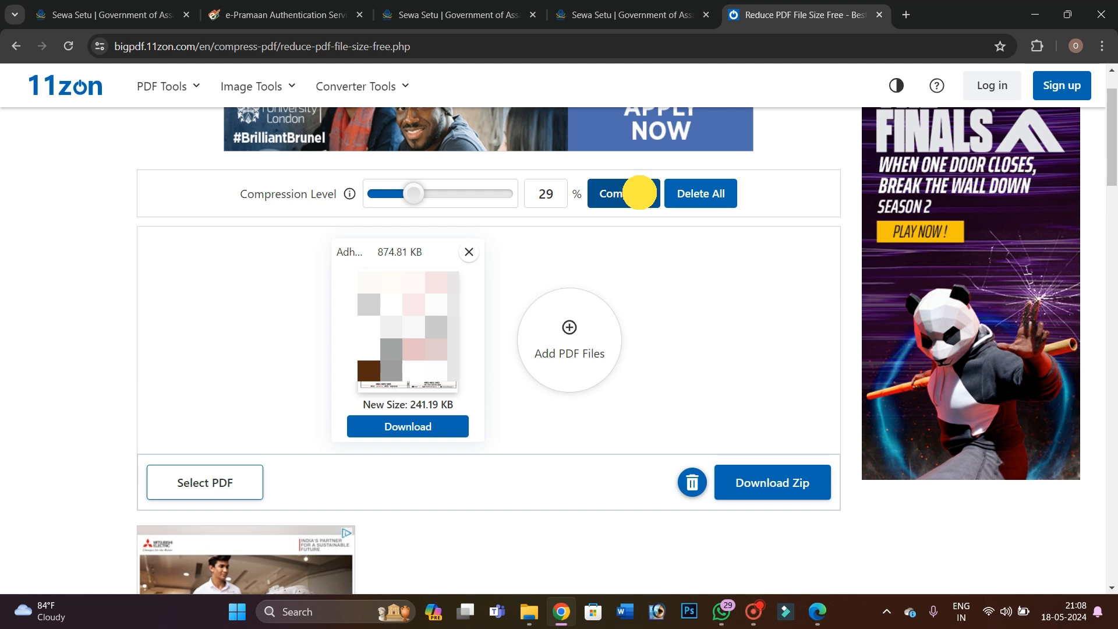
pyautogui.click(640, 192)
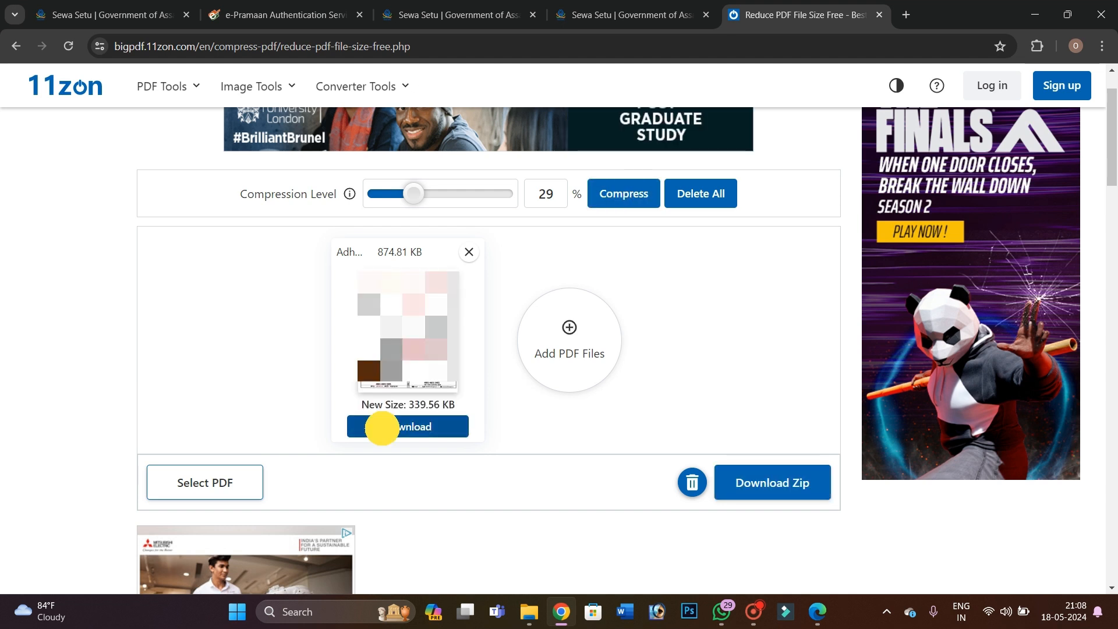
# Download Adhar card_11zon.pdf, check the file, and go back to the Sewa Setu form
pyautogui.click(382, 428)
pyautogui.click(917, 87)
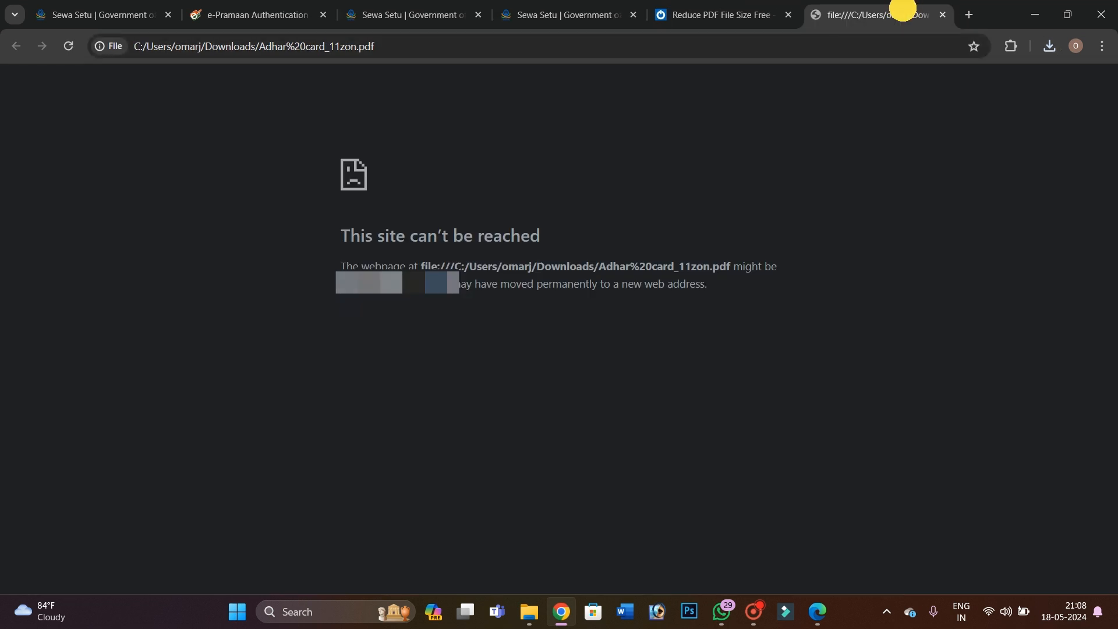
pyautogui.click(942, 15)
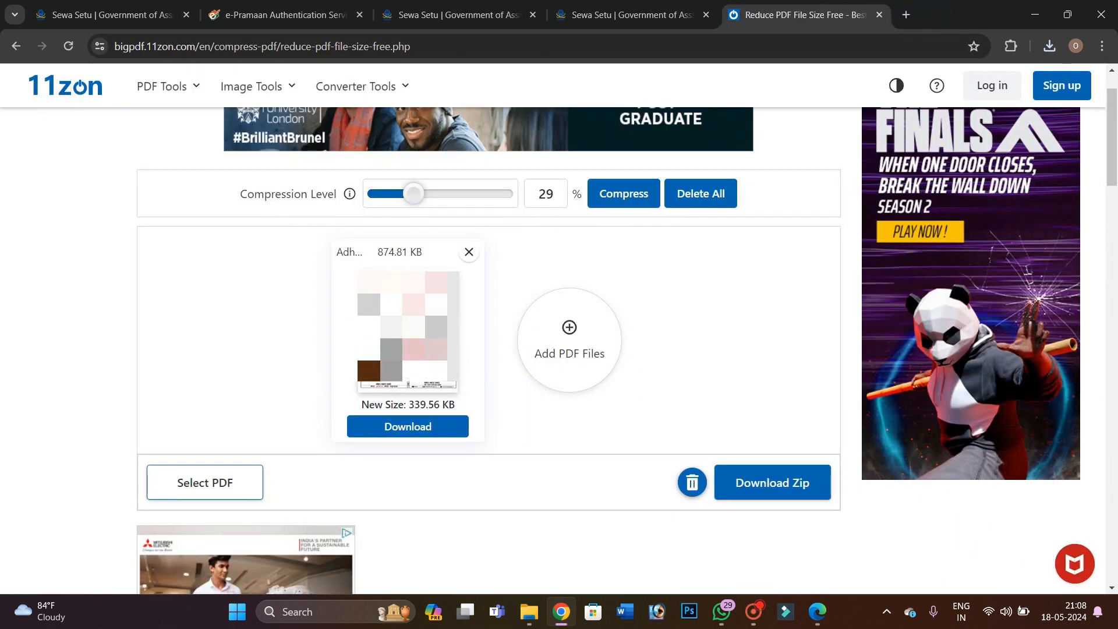
pyautogui.click(1049, 46)
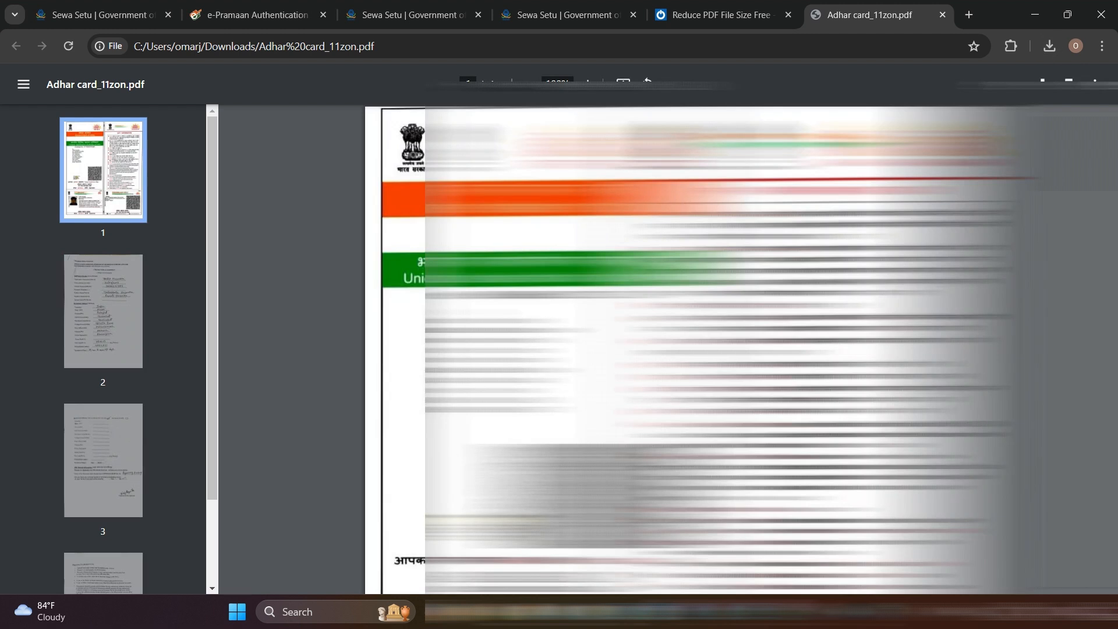
pyautogui.scroll(-5, 681, 349)
pyautogui.scroll(5, 682, 349)
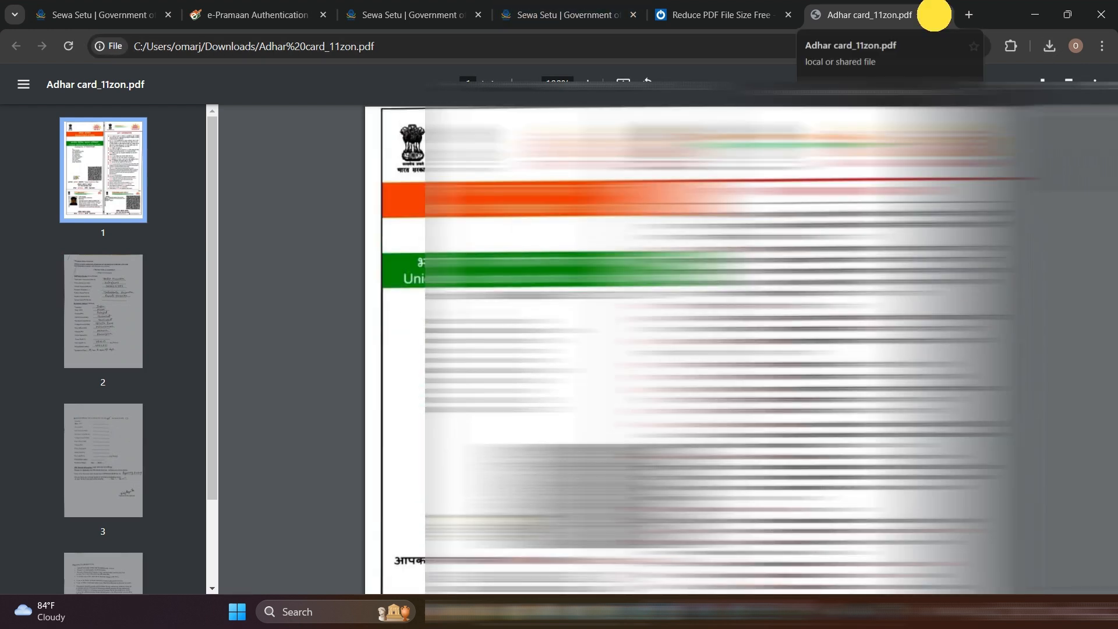
pyautogui.click(939, 16)
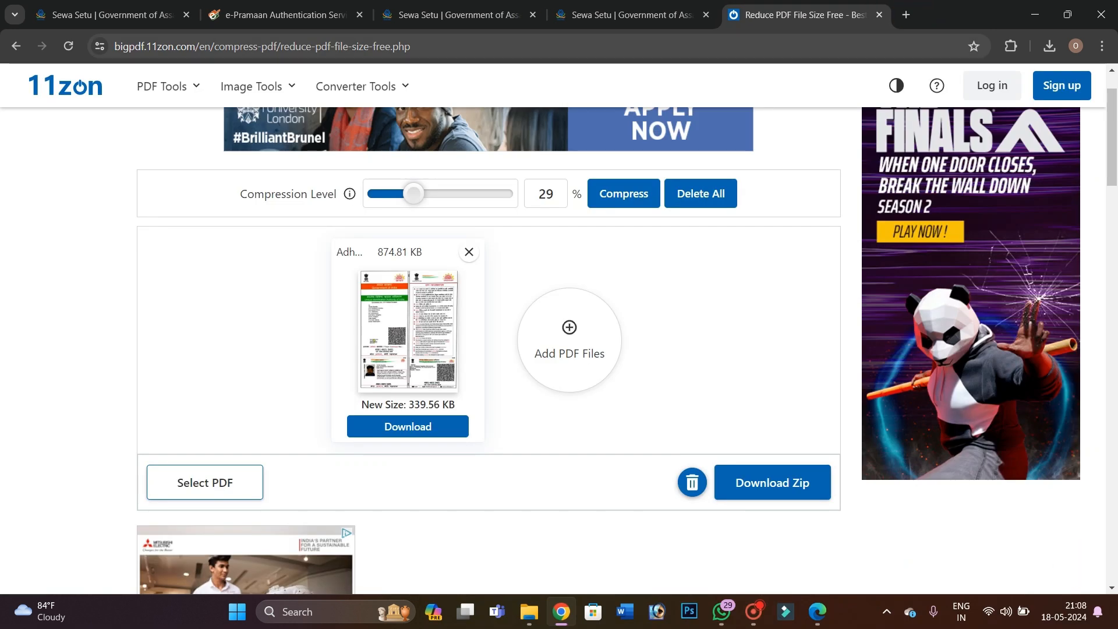
pyautogui.click(600, 15)
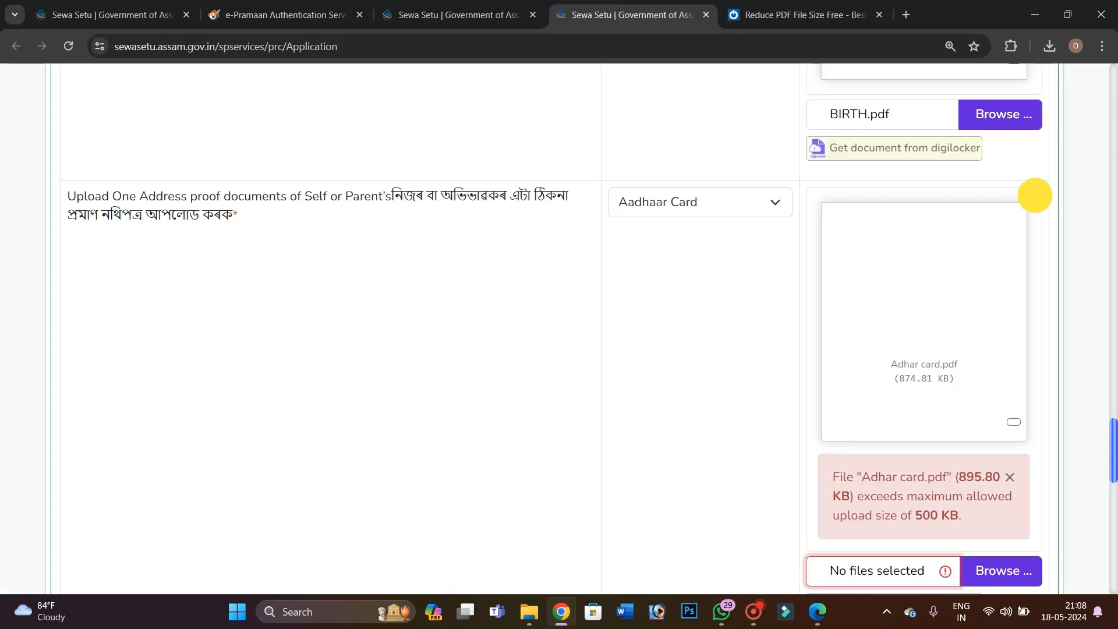
# Swap the oversized Aadhaar upload for Adhar card_11zon.pdf from Downloads and preview it
pyautogui.click(1035, 195)
pyautogui.click(998, 202)
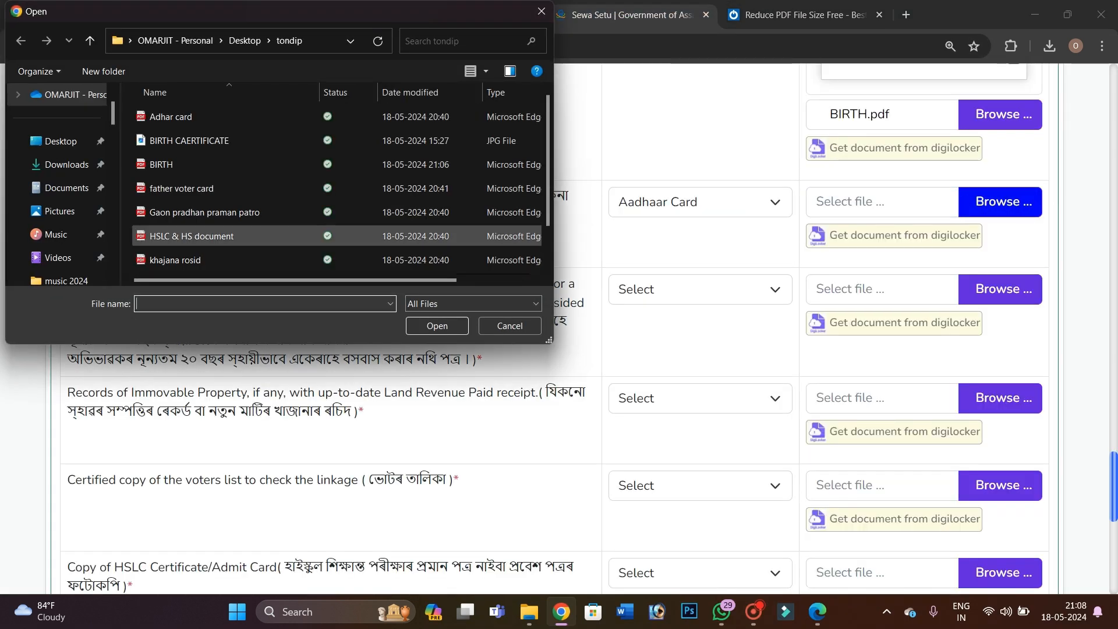
pyautogui.click(67, 164)
pyautogui.click(178, 159)
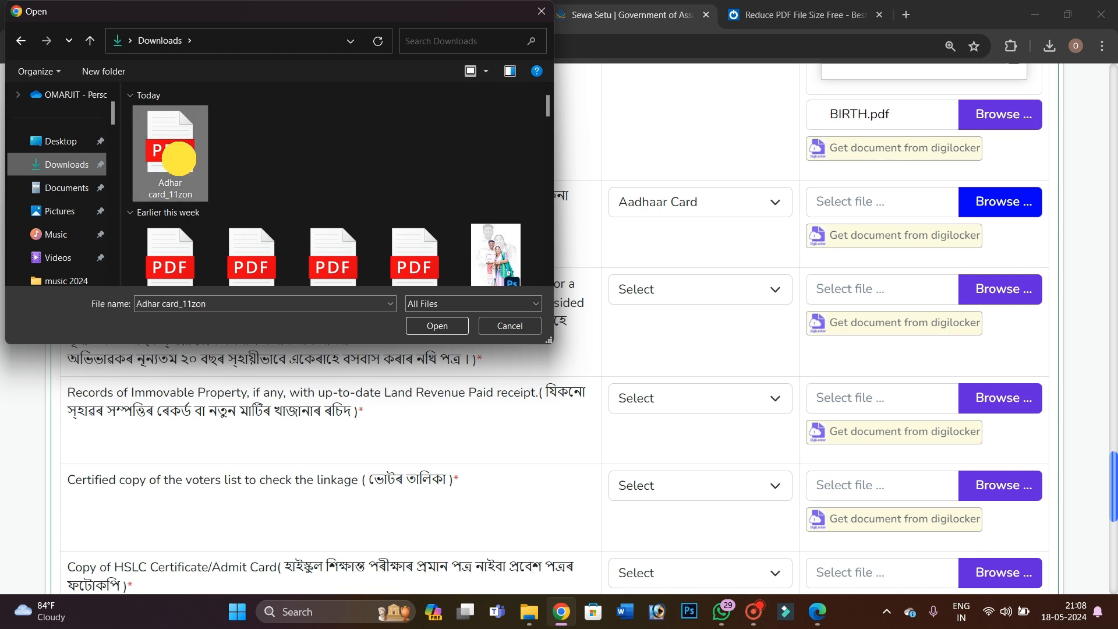
pyautogui.click(434, 325)
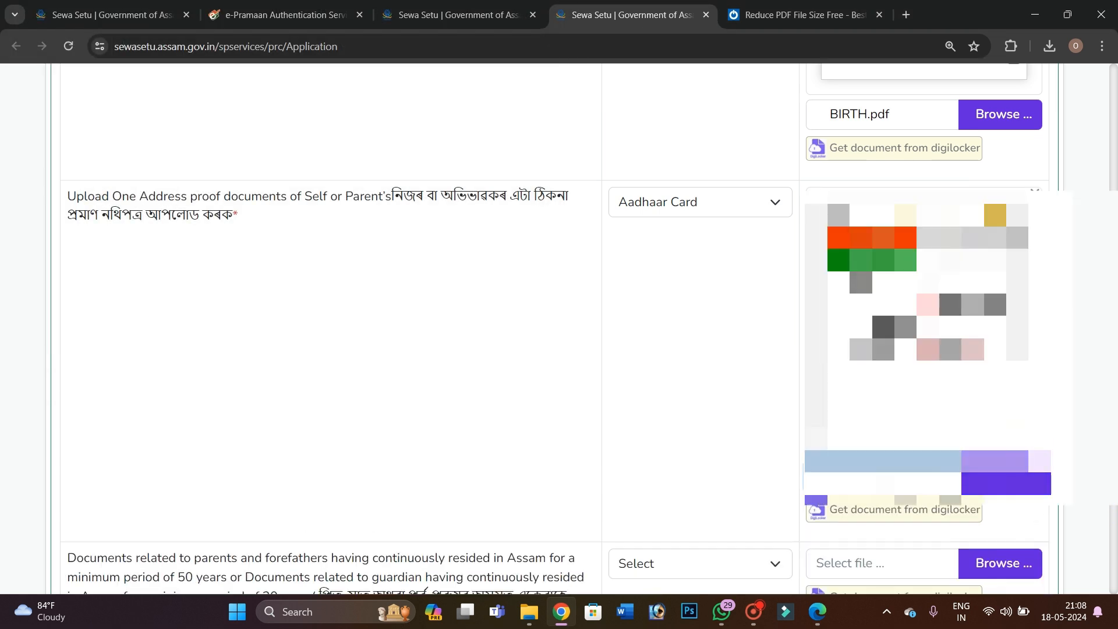
pyautogui.click(1016, 417)
pyautogui.scroll(-3, 728, 379)
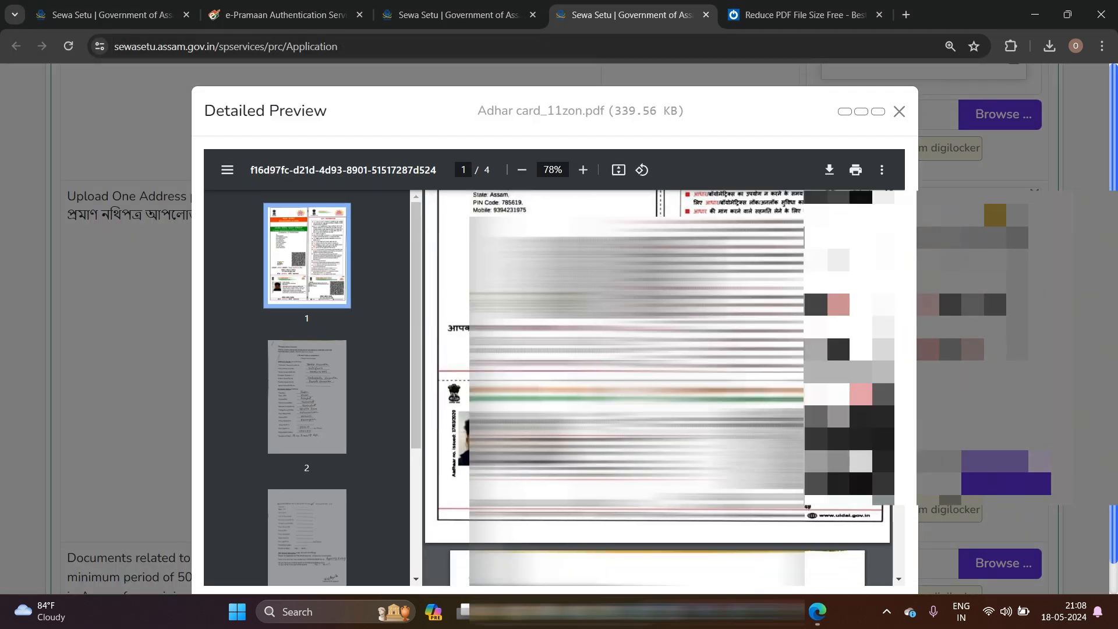
pyautogui.click(1085, 371)
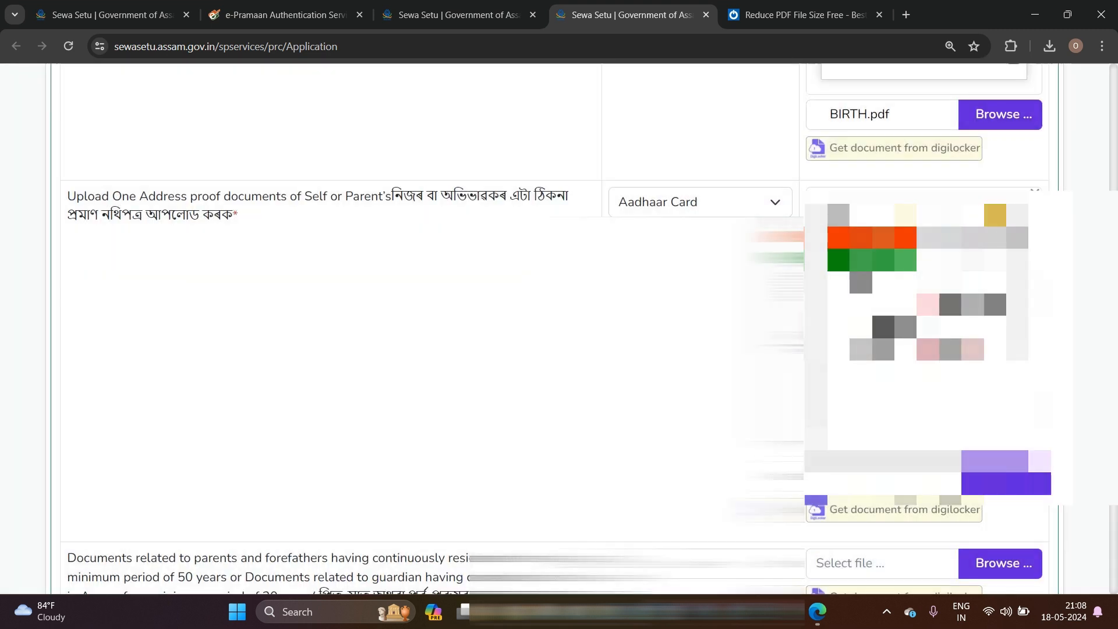
pyautogui.scroll(-4, 1085, 371)
pyautogui.scroll(-1, 556, 342)
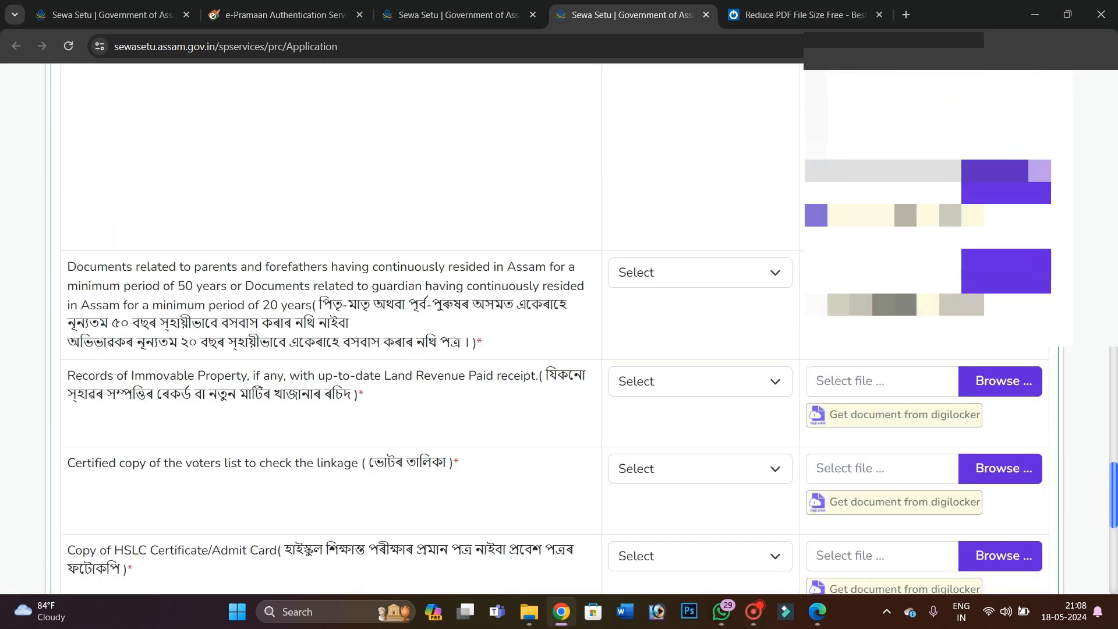
# Set the ancestral-residence row's document type to the guardian's 20-year residence documents
pyautogui.click(704, 267)
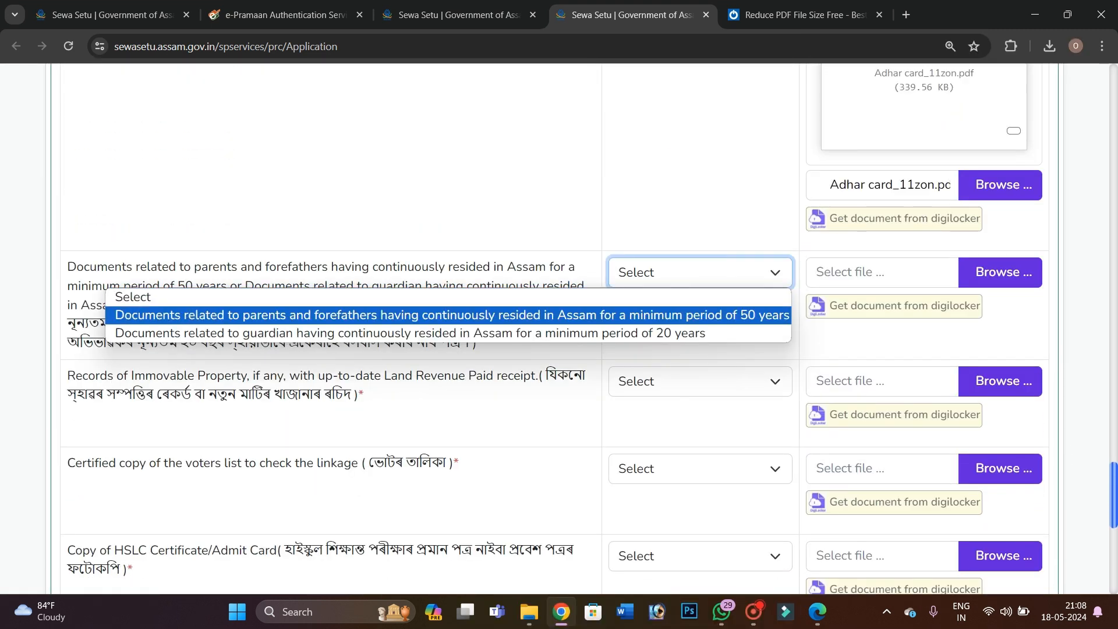
pyautogui.click(637, 327)
pyautogui.click(1010, 272)
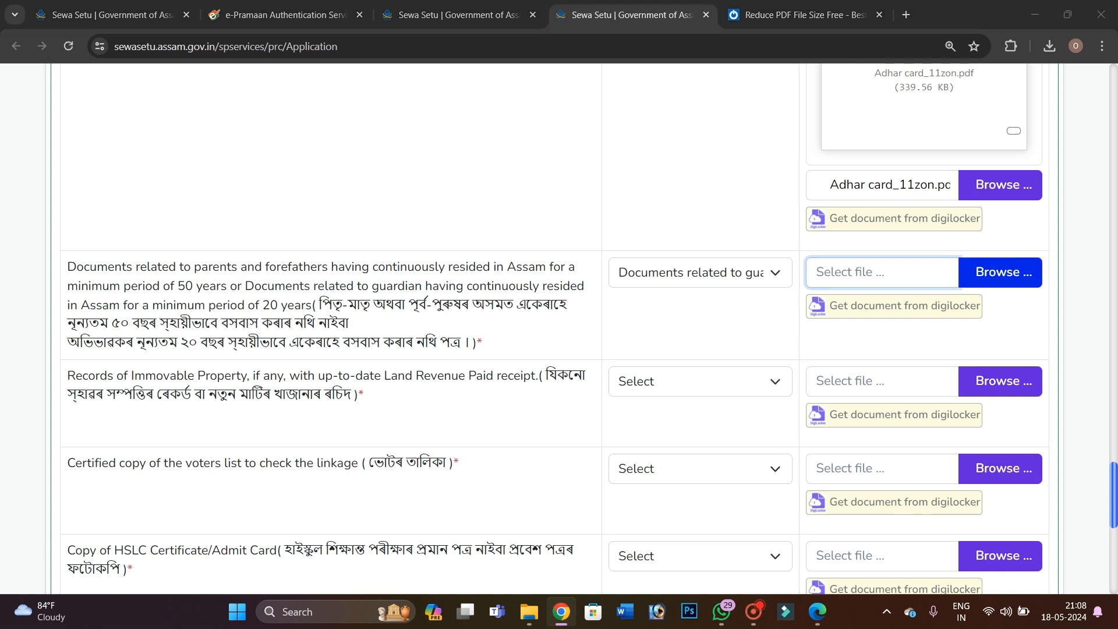
pyautogui.click(520, 327)
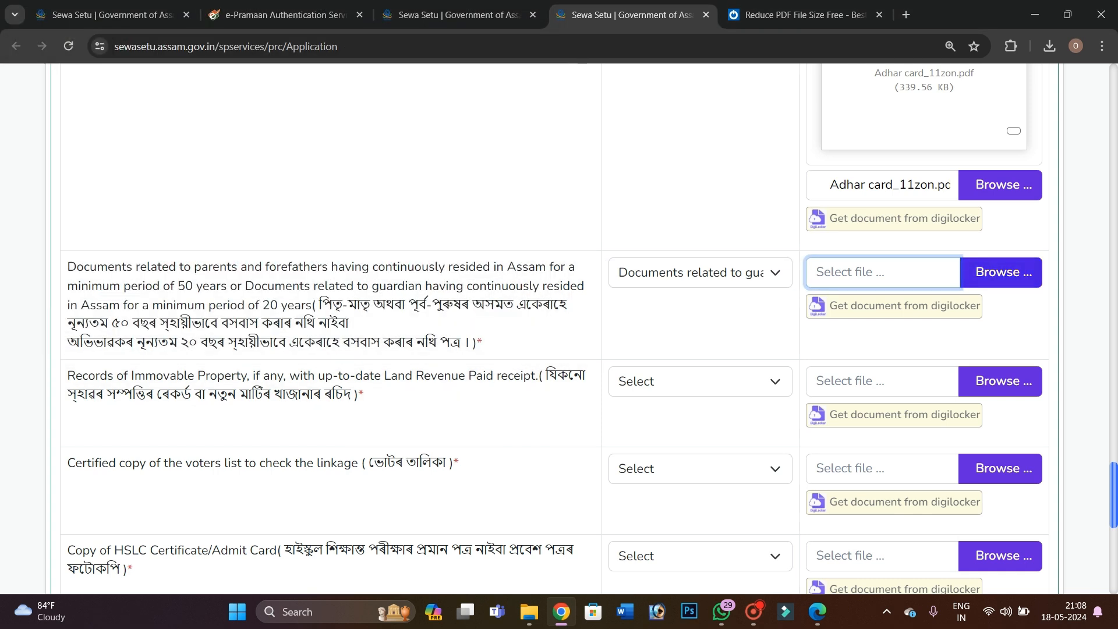
pyautogui.click(657, 281)
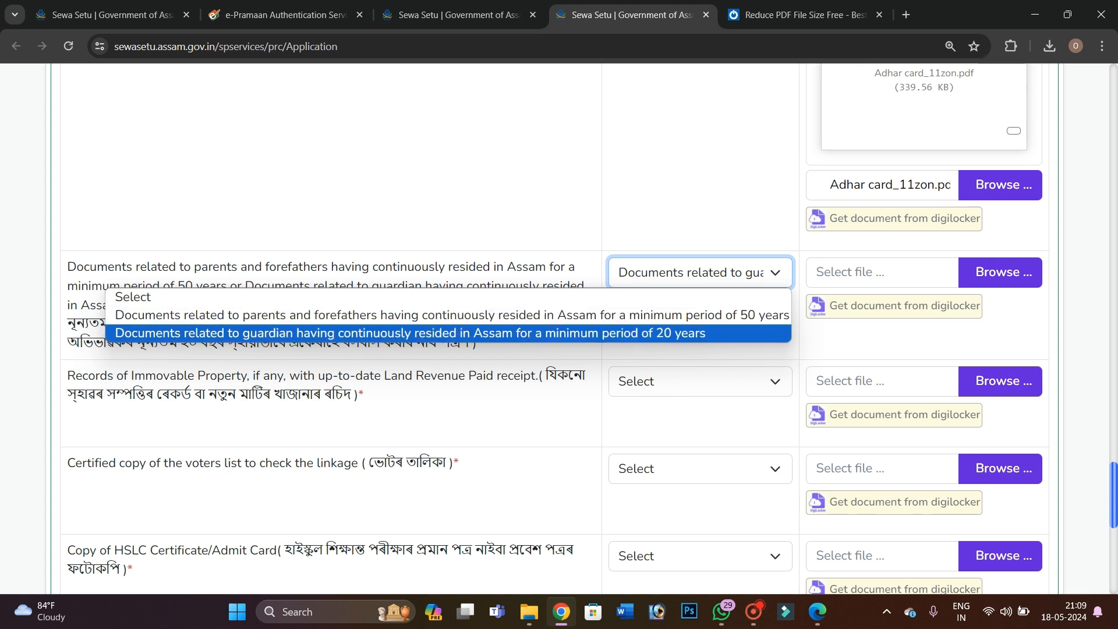
pyautogui.click(658, 334)
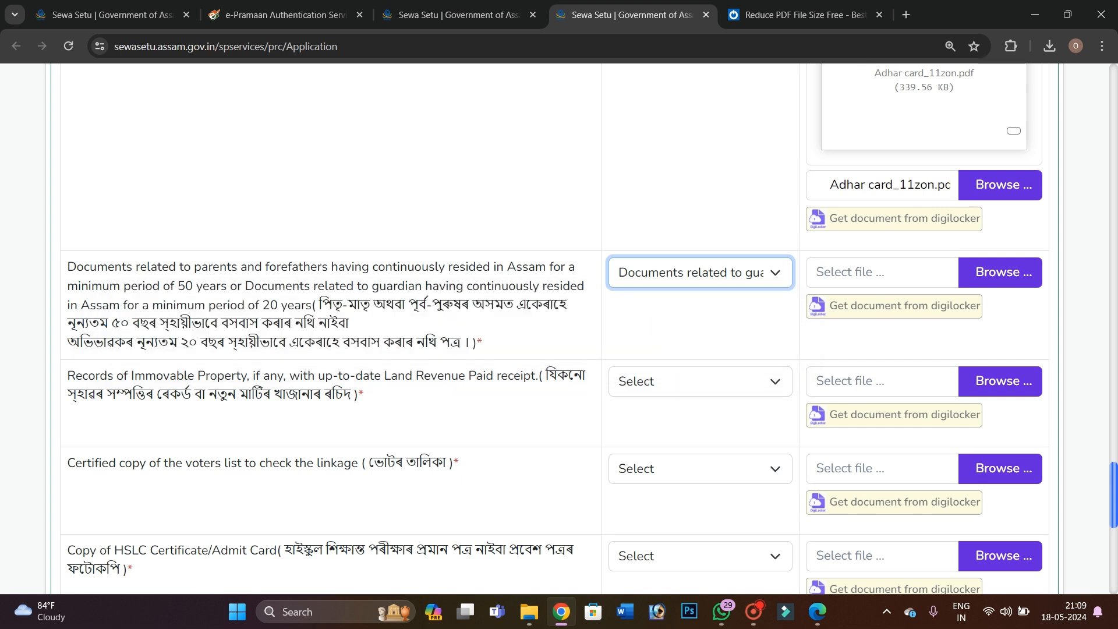
# Attach Gaon pradhan praman patro.pdf from the tondip folder and preview it
pyautogui.click(1000, 273)
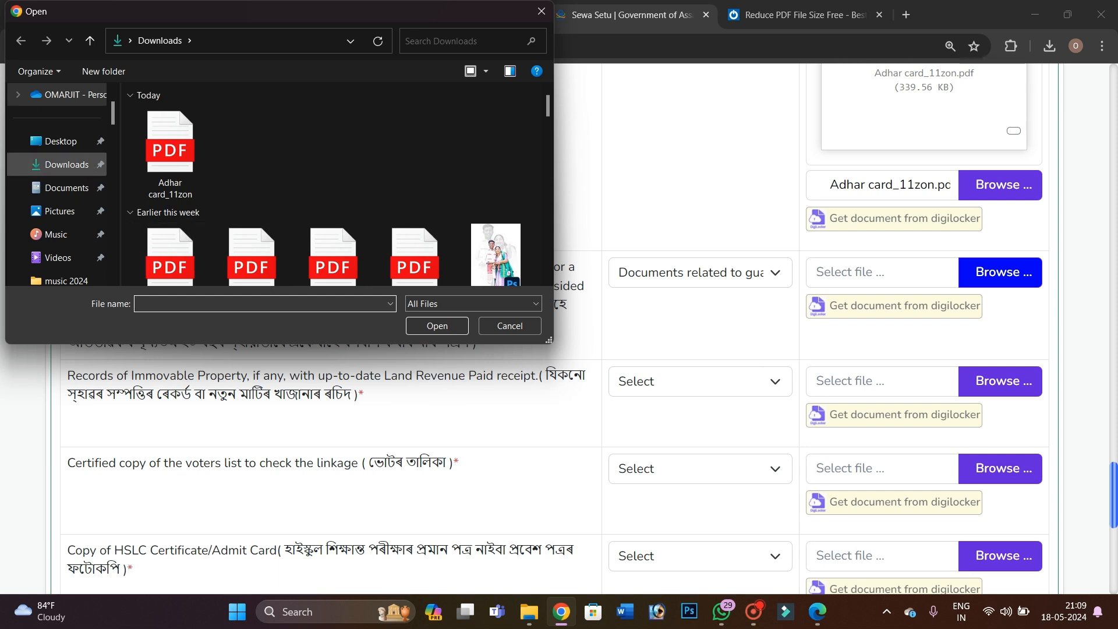
pyautogui.click(64, 280)
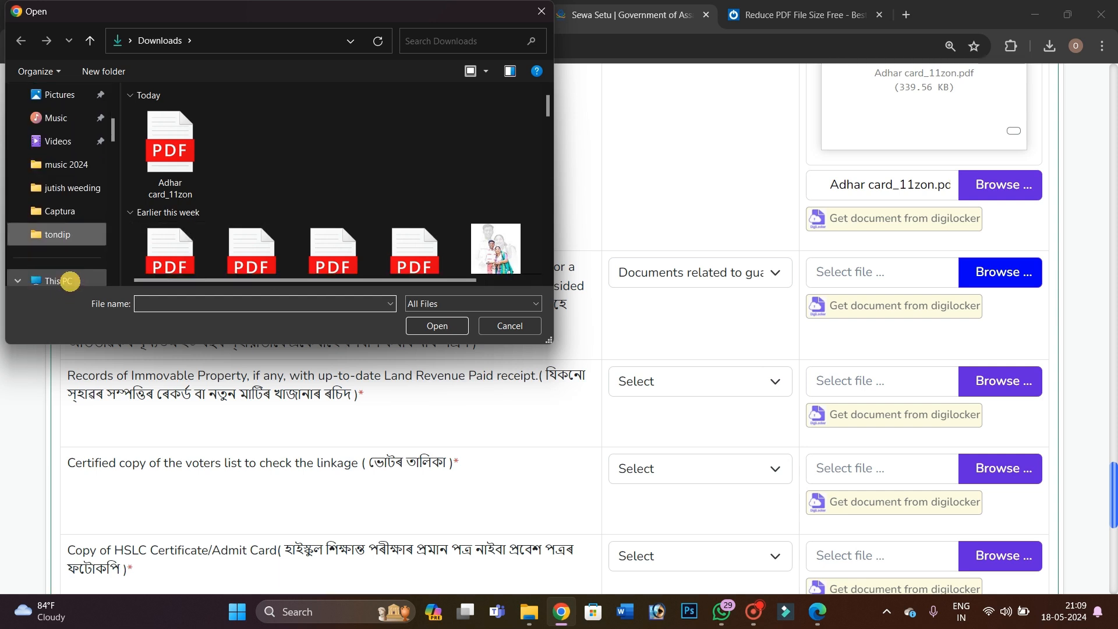
pyautogui.scroll(-1, 233, 217)
pyautogui.click(219, 168)
pyautogui.click(423, 322)
pyautogui.scroll(-1, 423, 323)
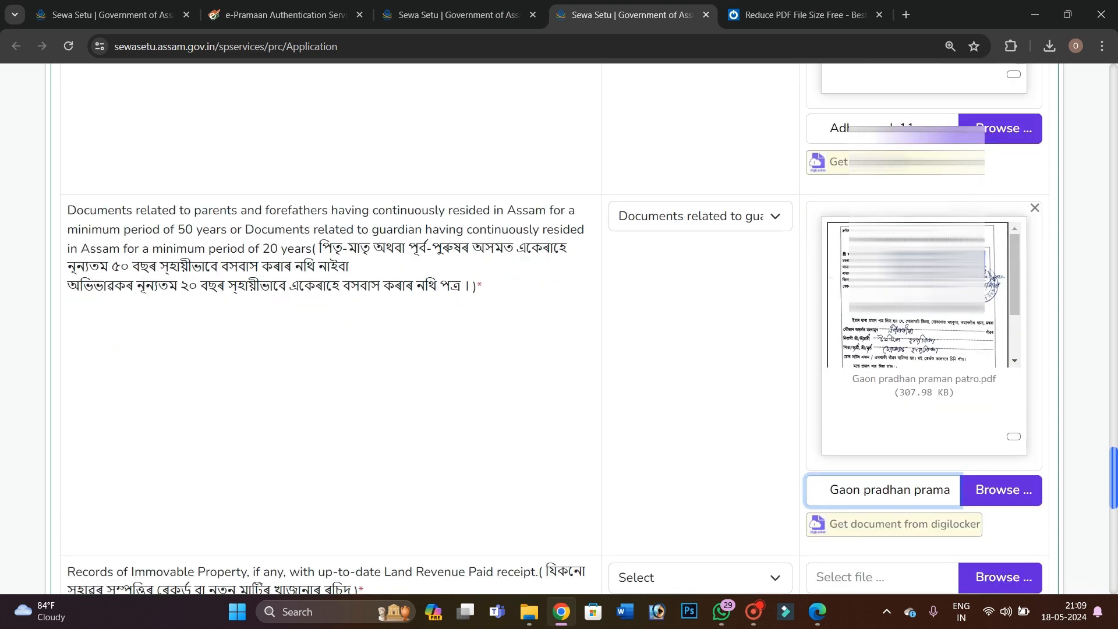
pyautogui.scroll(-1, 423, 322)
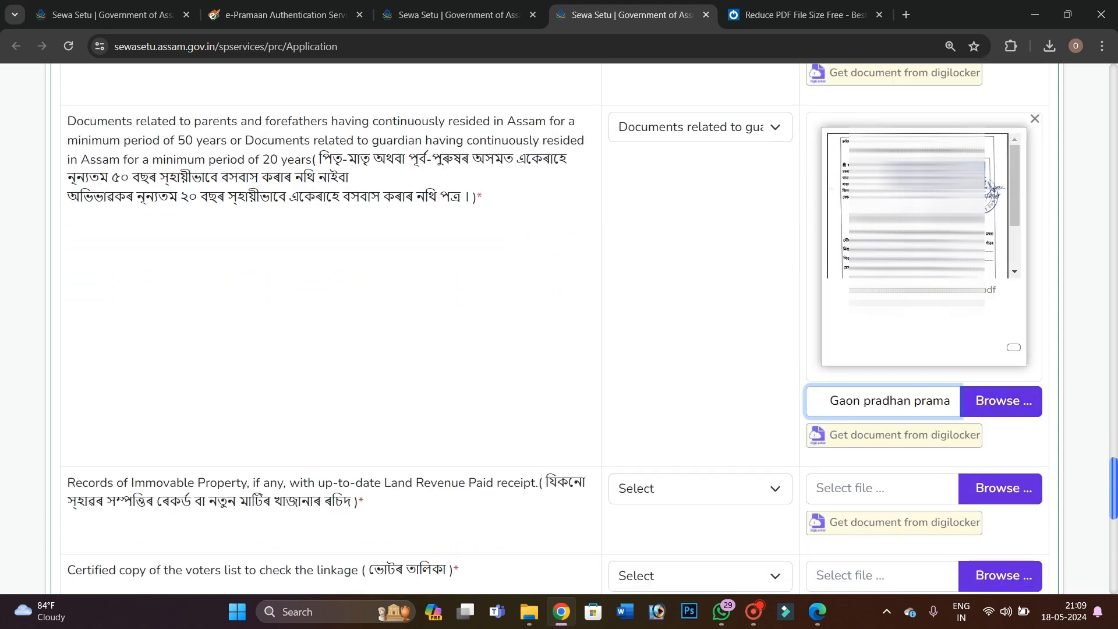
pyautogui.click(1013, 347)
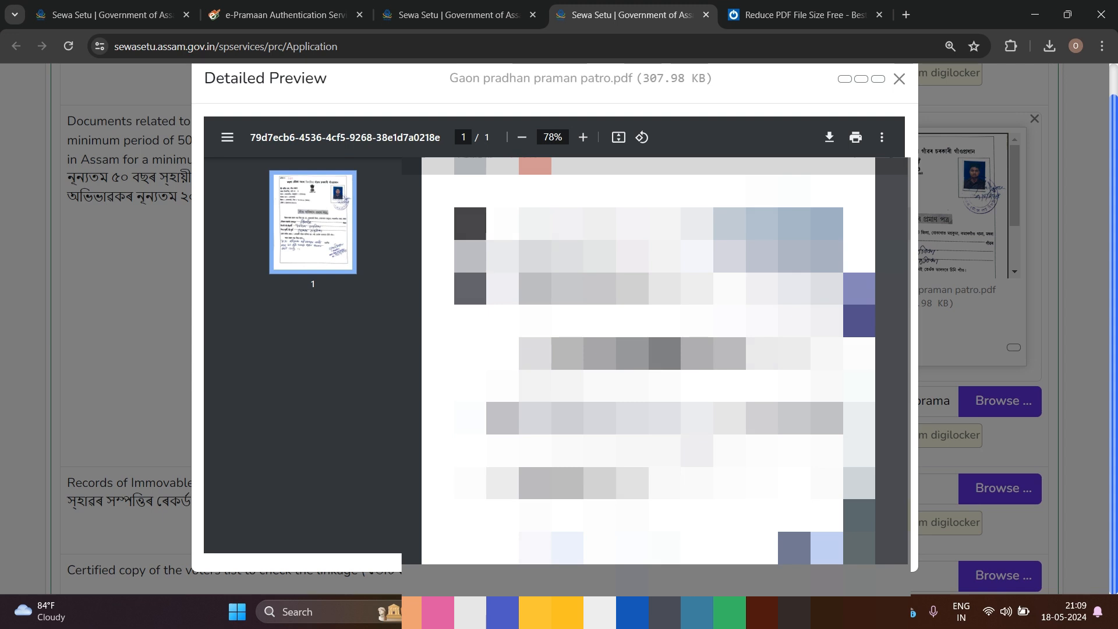
pyautogui.scroll(-2, 656, 361)
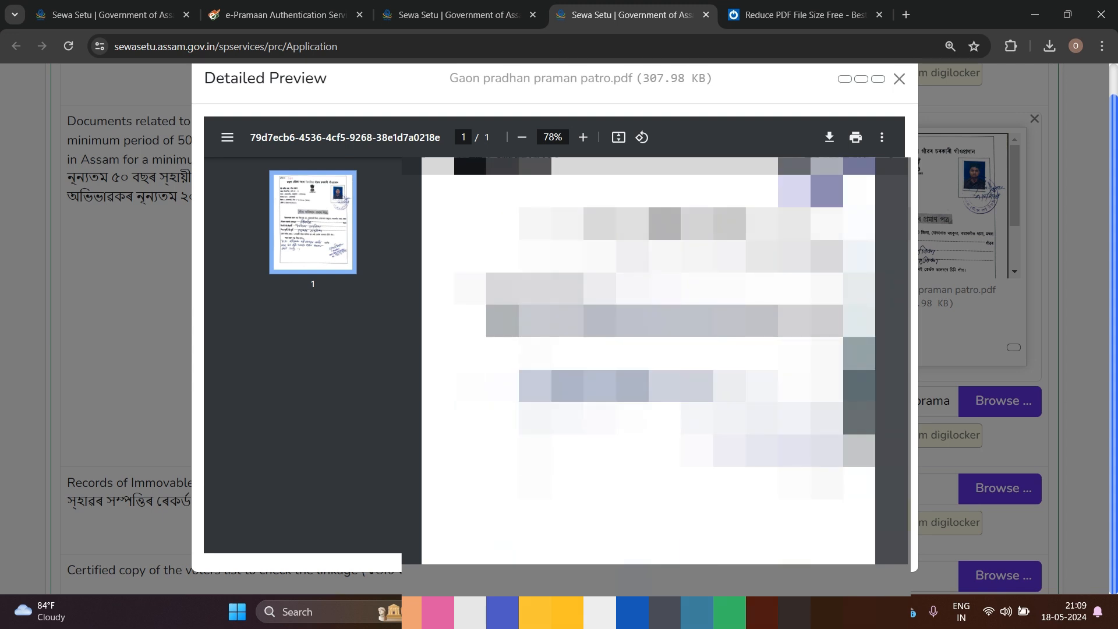
pyautogui.click(1073, 369)
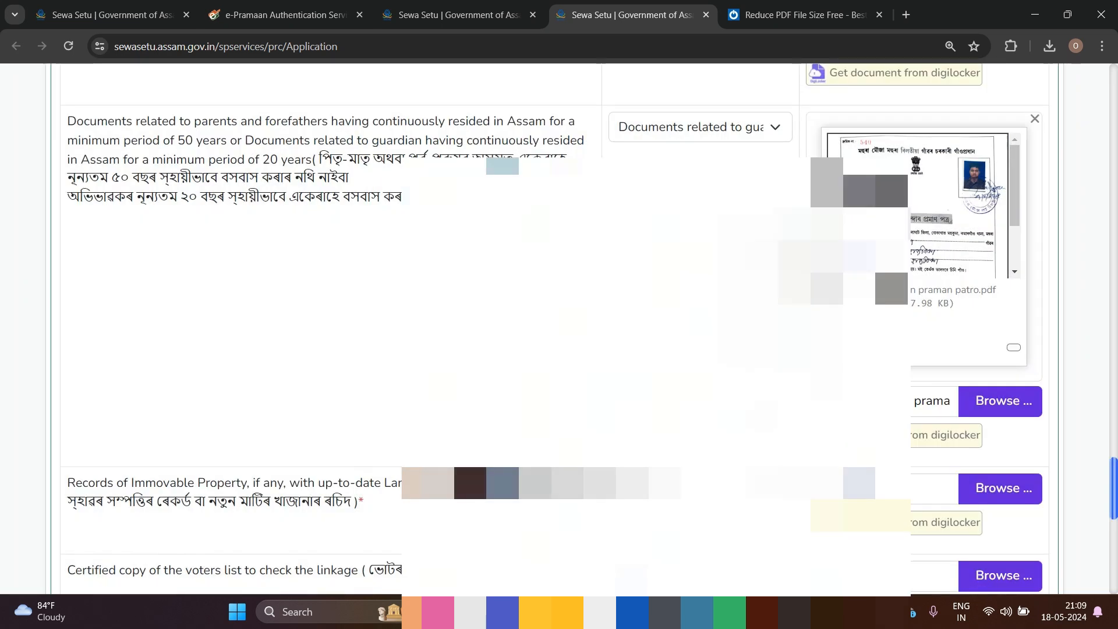
pyautogui.scroll(-3, 1073, 369)
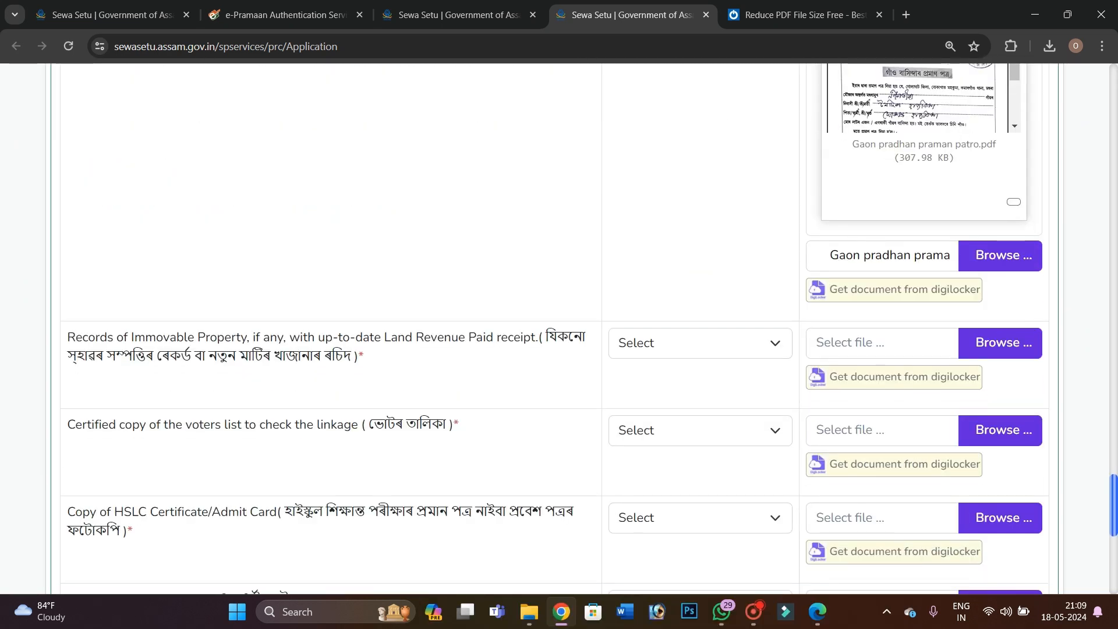
# Choose Records of Immovable Property, attach khajana rosid.pdf, and preview it
pyautogui.click(659, 350)
pyautogui.click(706, 381)
pyautogui.click(1000, 343)
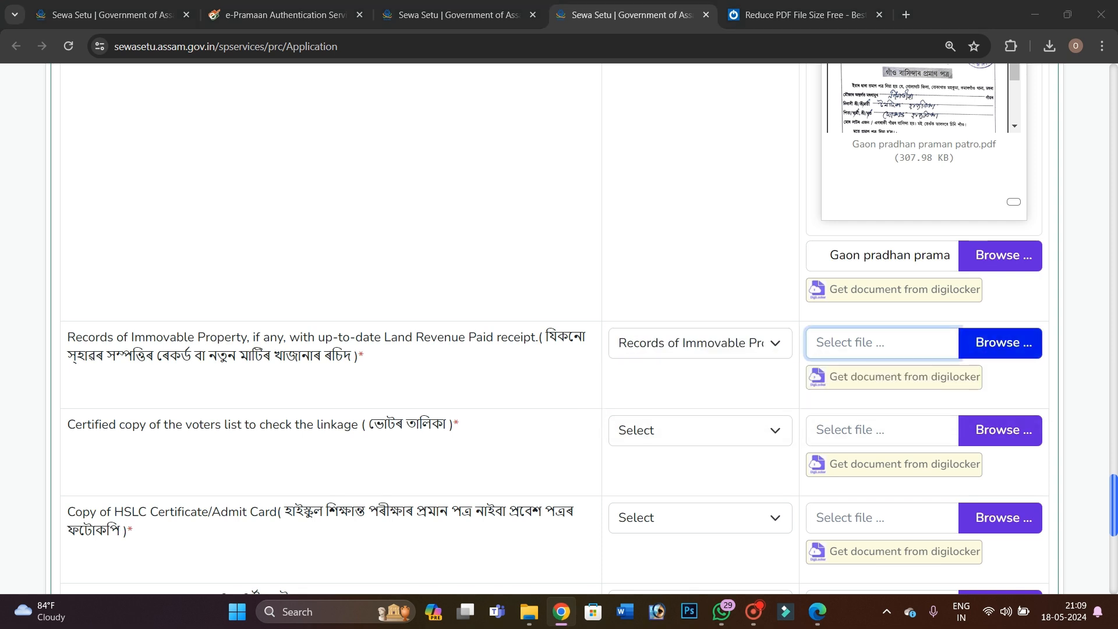
pyautogui.scroll(-1, 233, 192)
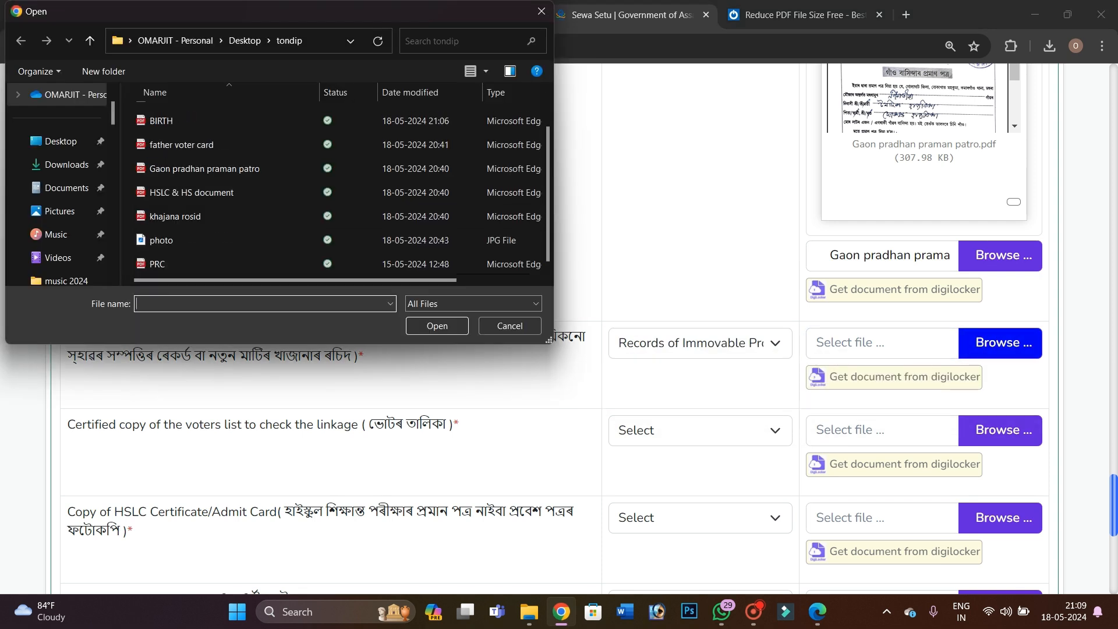
pyautogui.click(187, 216)
pyautogui.click(442, 326)
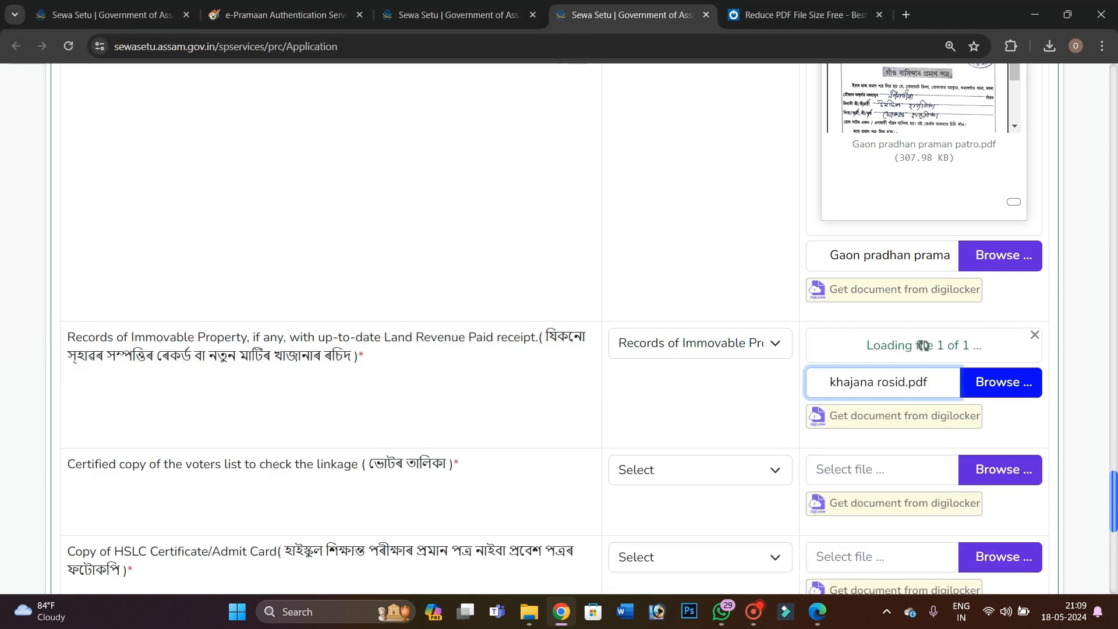
pyautogui.scroll(-2, 442, 326)
pyautogui.click(1017, 417)
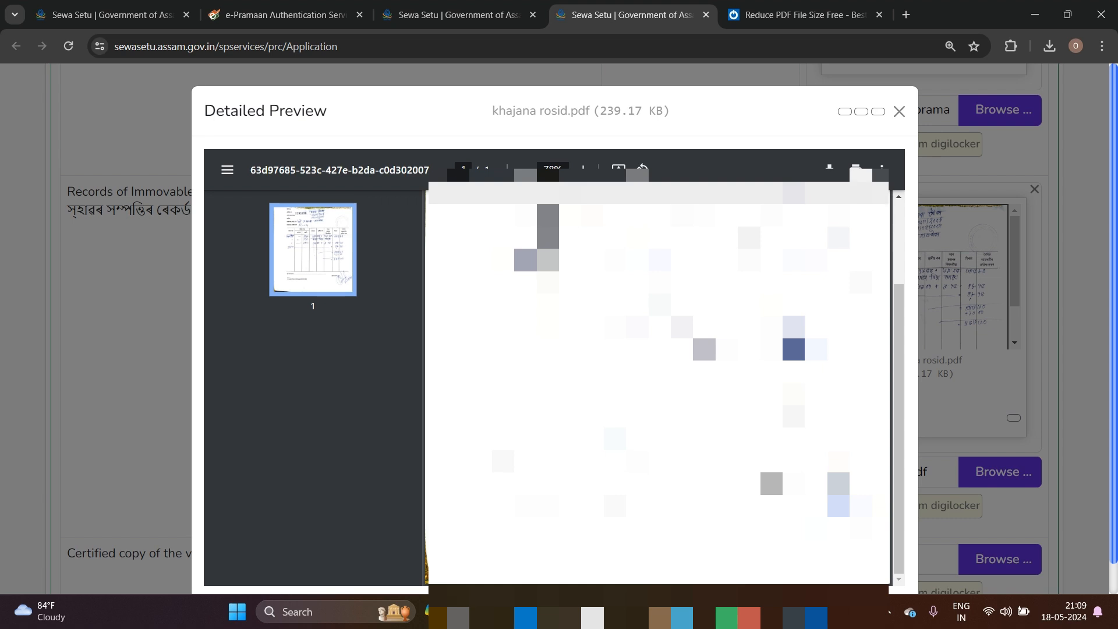
pyautogui.click(1074, 413)
pyautogui.scroll(-5, 1073, 412)
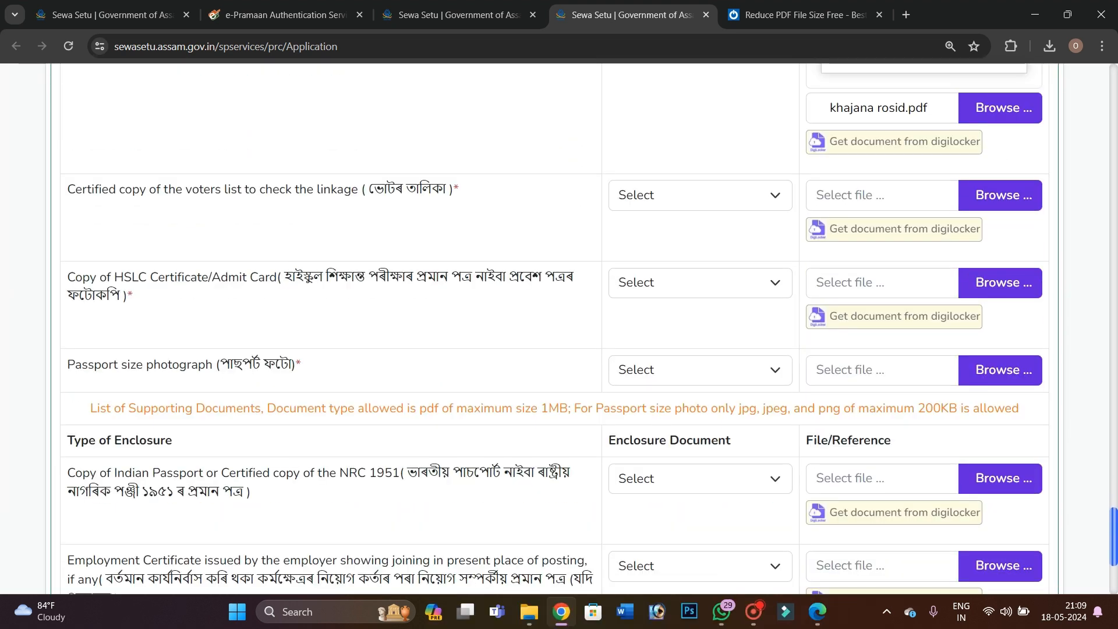
# Choose the certified voters list copy, attach father voter card.pdf (238.75 KB), and preview it
pyautogui.click(624, 193)
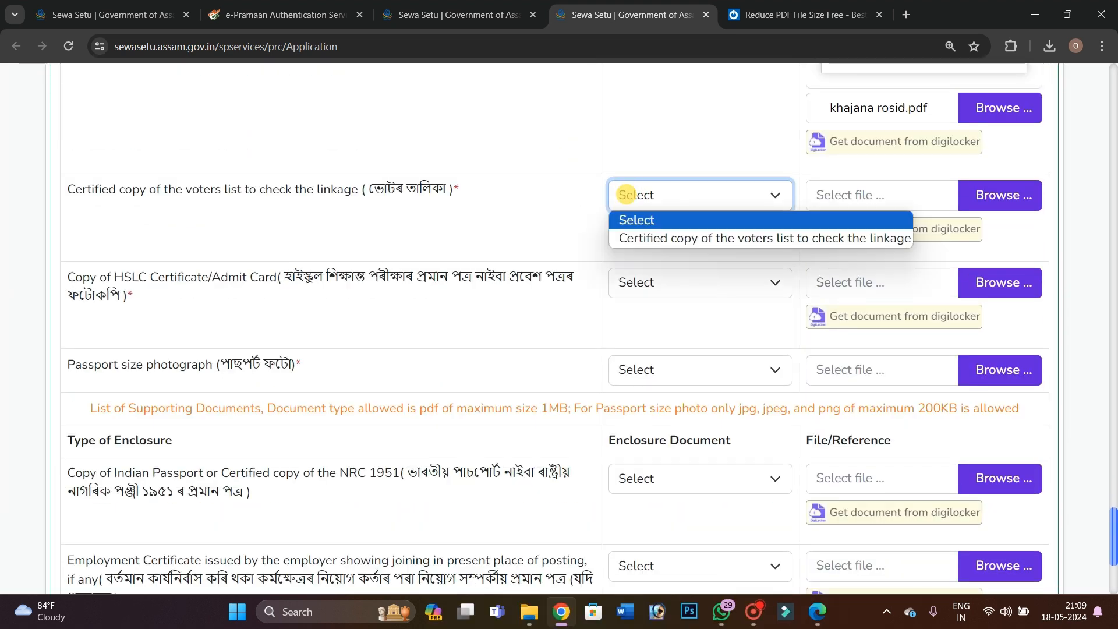
pyautogui.click(641, 232)
pyautogui.click(1000, 195)
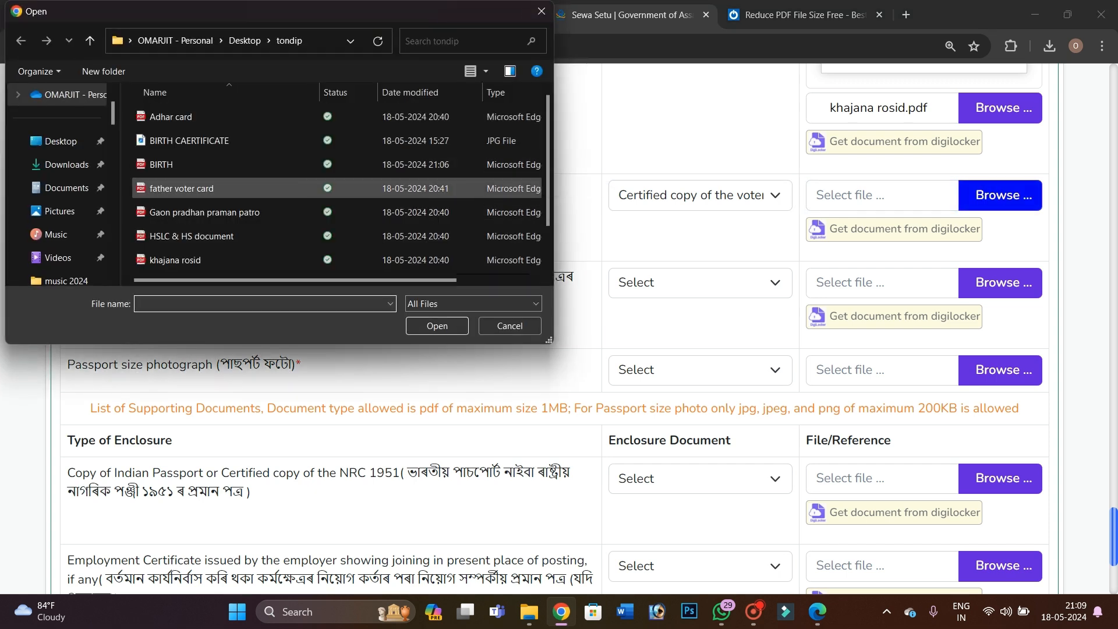
pyautogui.scroll(-1, 338, 193)
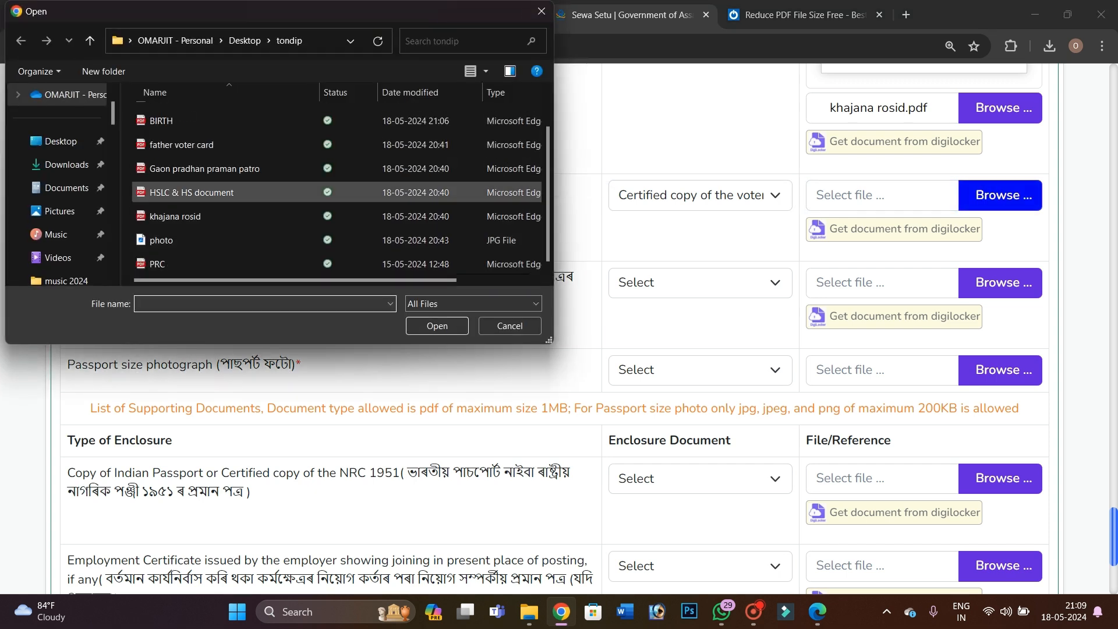
pyautogui.scroll(1, 215, 191)
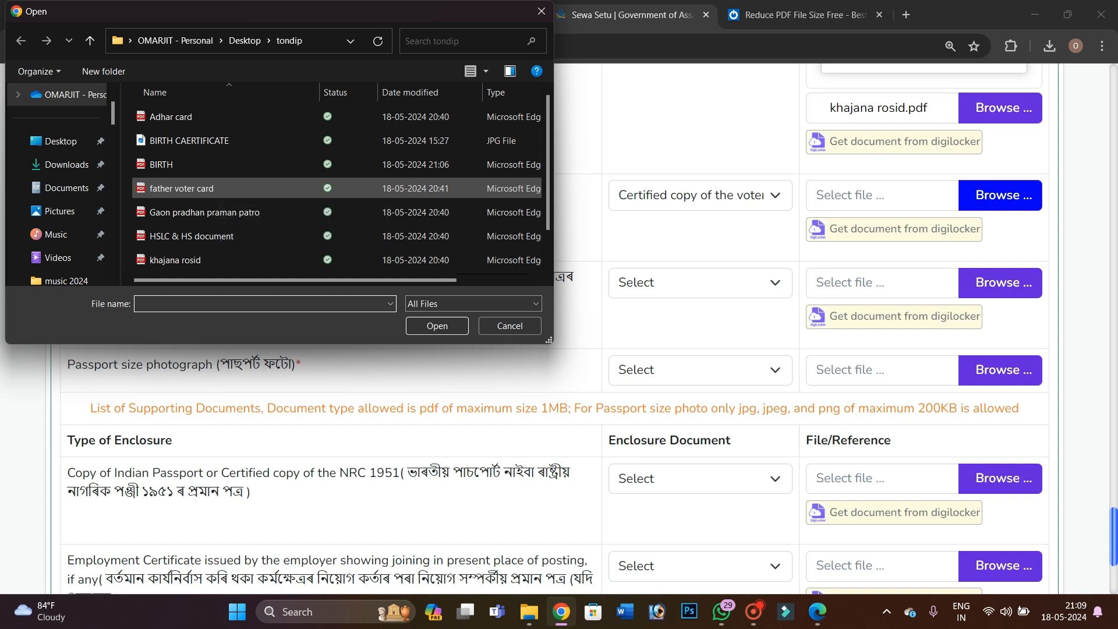
pyautogui.scroll(-1, 216, 191)
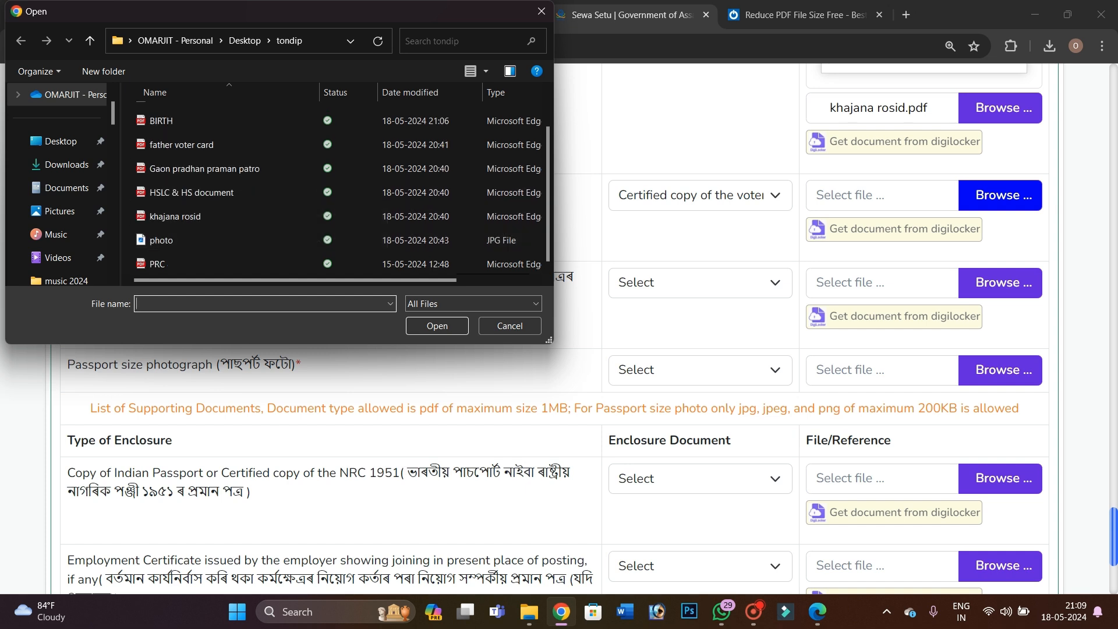
pyautogui.click(215, 146)
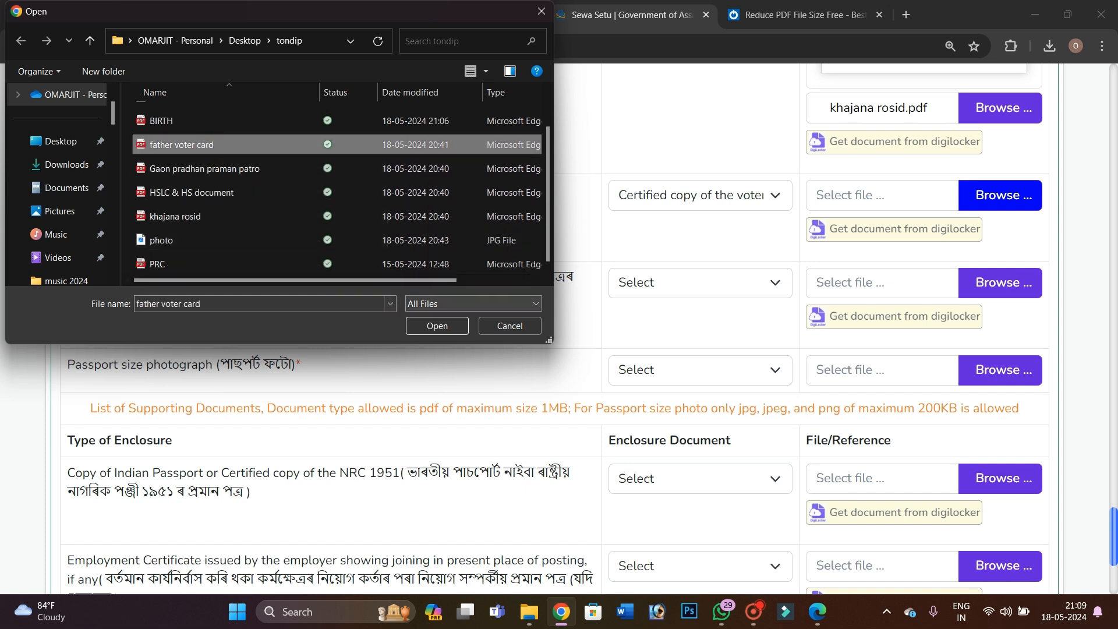
pyautogui.click(437, 326)
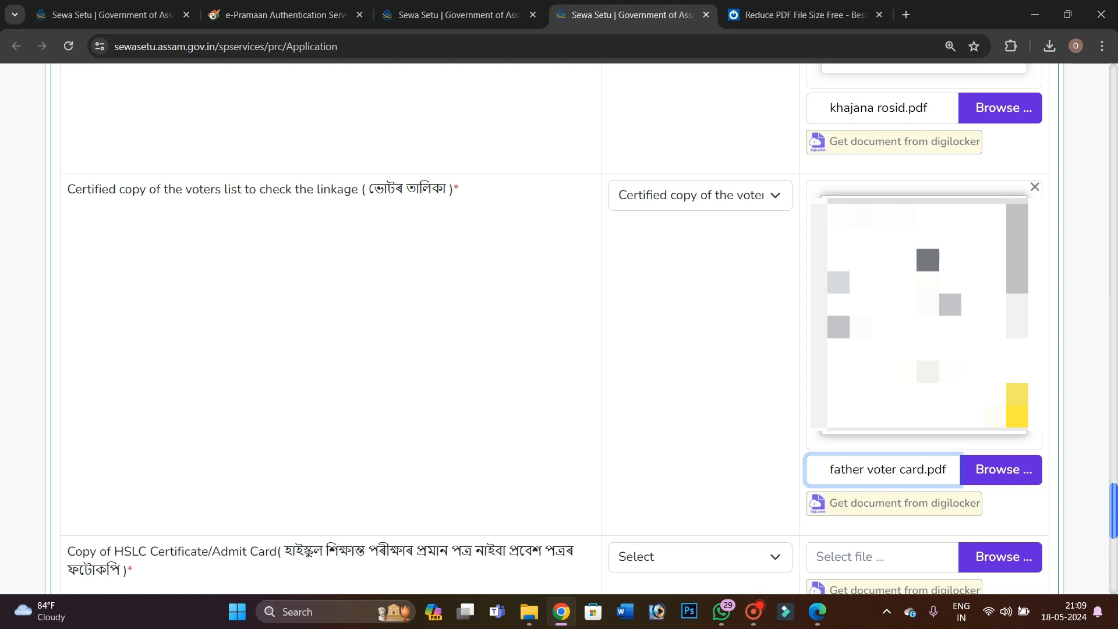
pyautogui.click(924, 240)
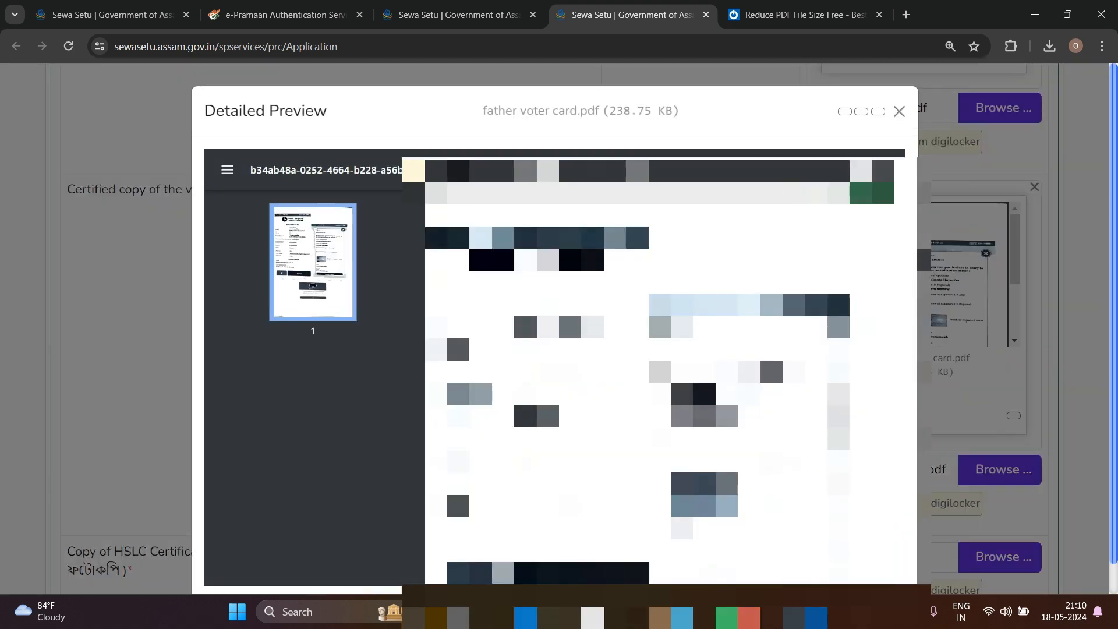
pyautogui.scroll(-4, 664, 373)
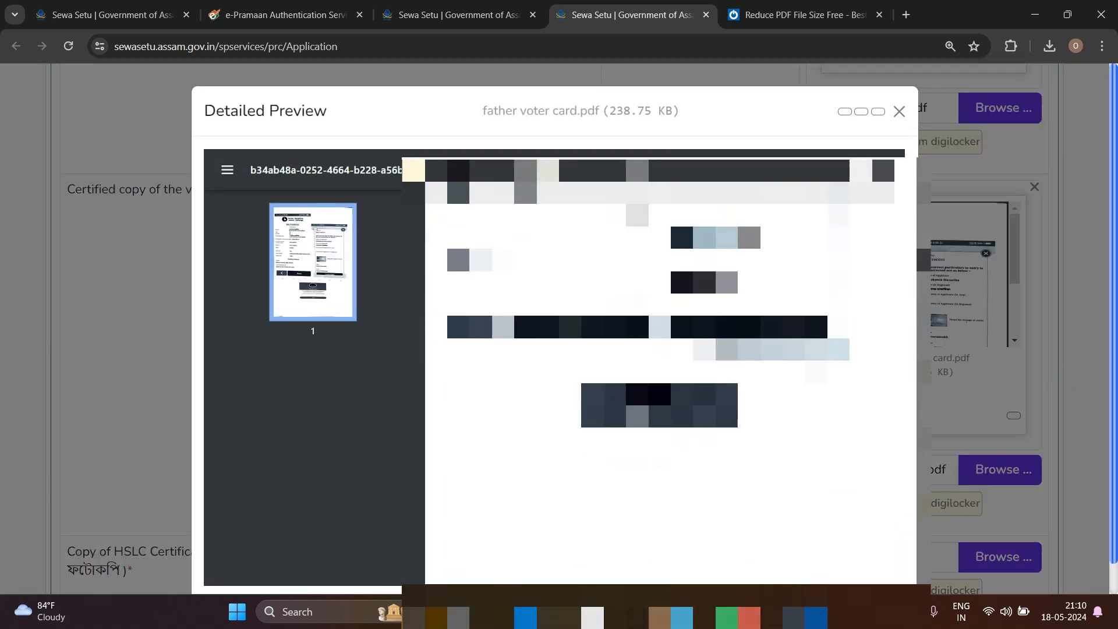
pyautogui.scroll(4, 664, 373)
pyautogui.click(1066, 392)
pyautogui.scroll(-4, 1065, 392)
pyautogui.scroll(-1, 1066, 392)
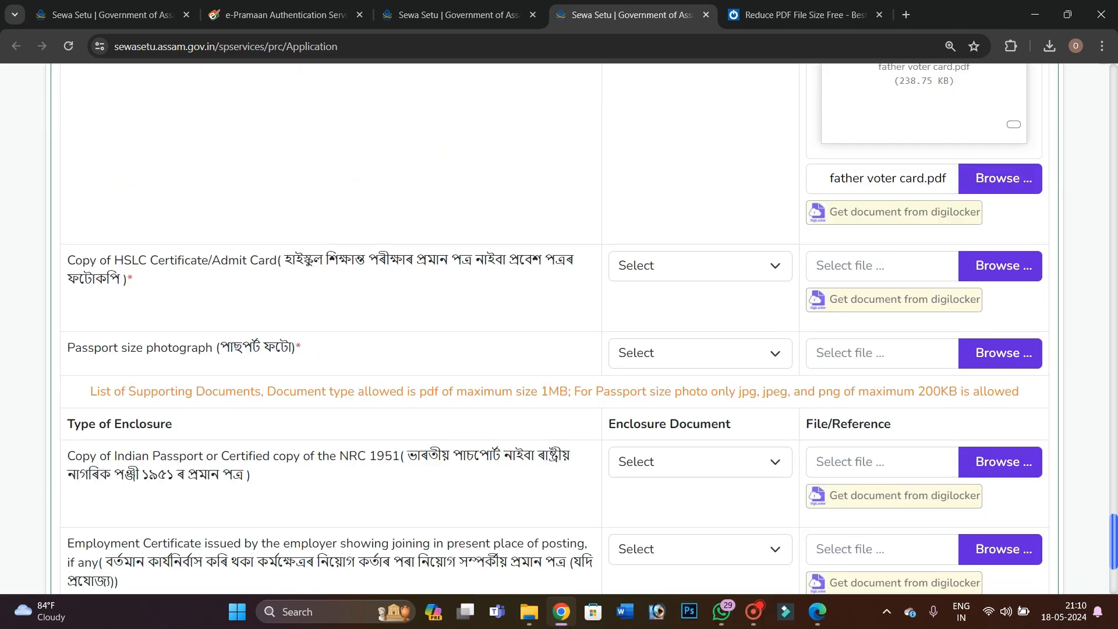
# Set the HSLC row to Admit Card and attach HSLC _ HS document_11zon.pdf (301.22 KB)
pyautogui.click(719, 273)
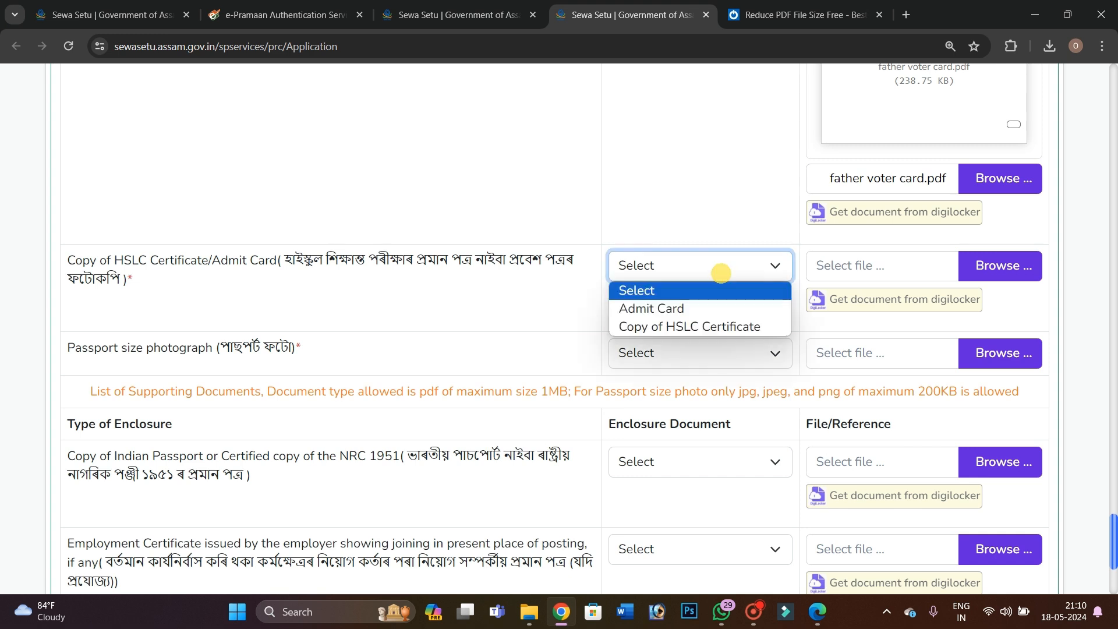
pyautogui.click(668, 309)
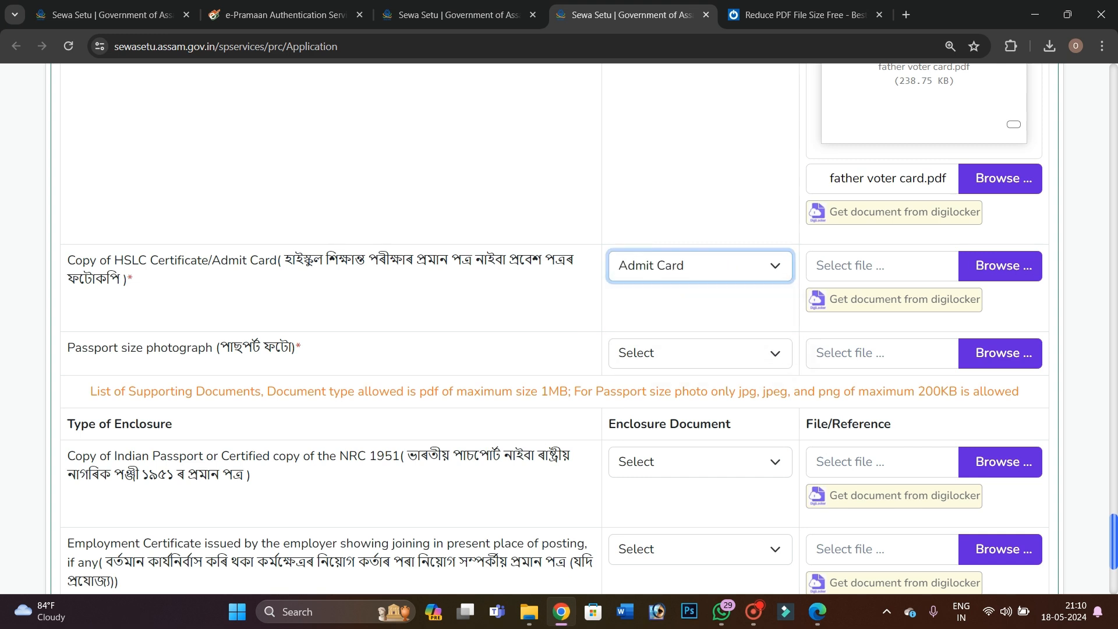
pyautogui.click(998, 267)
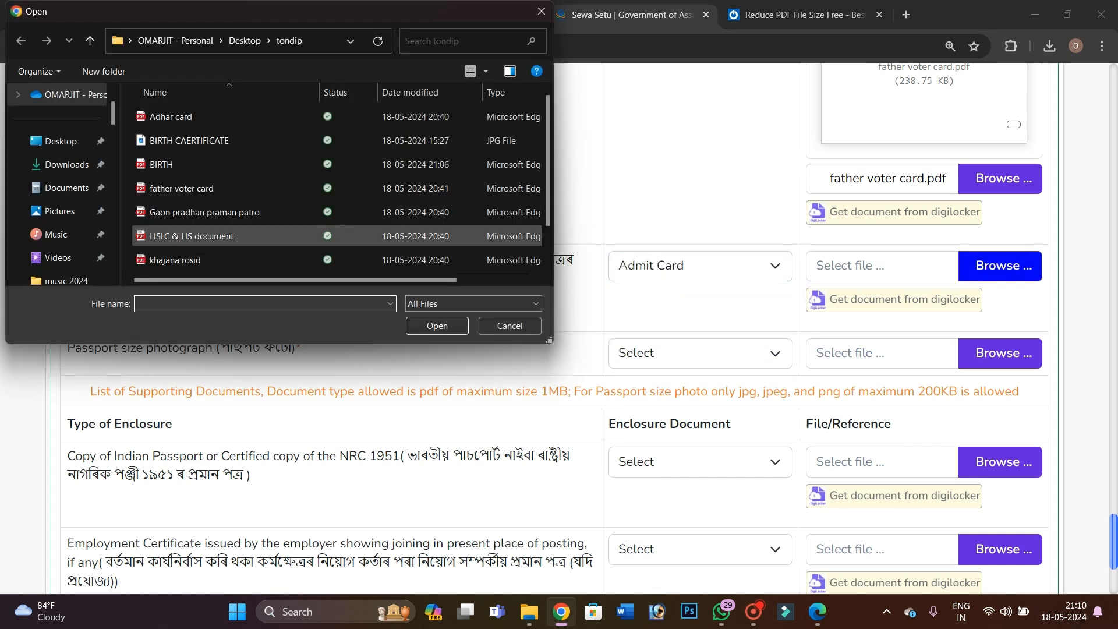
pyautogui.click(196, 237)
pyautogui.click(437, 326)
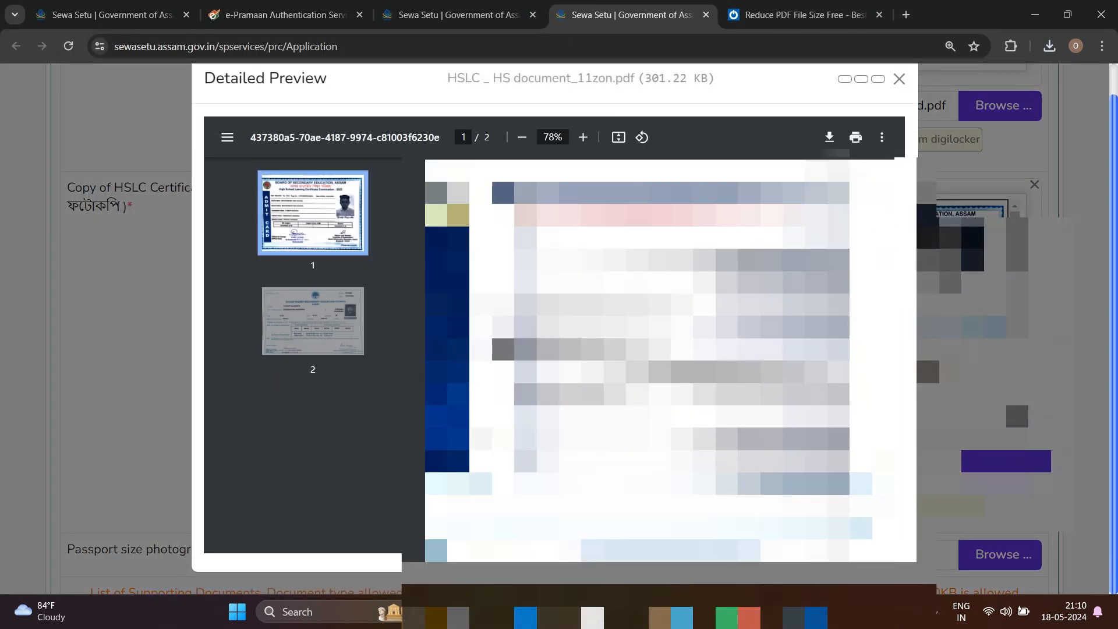
pyautogui.click(1079, 345)
pyautogui.scroll(-2, 1080, 345)
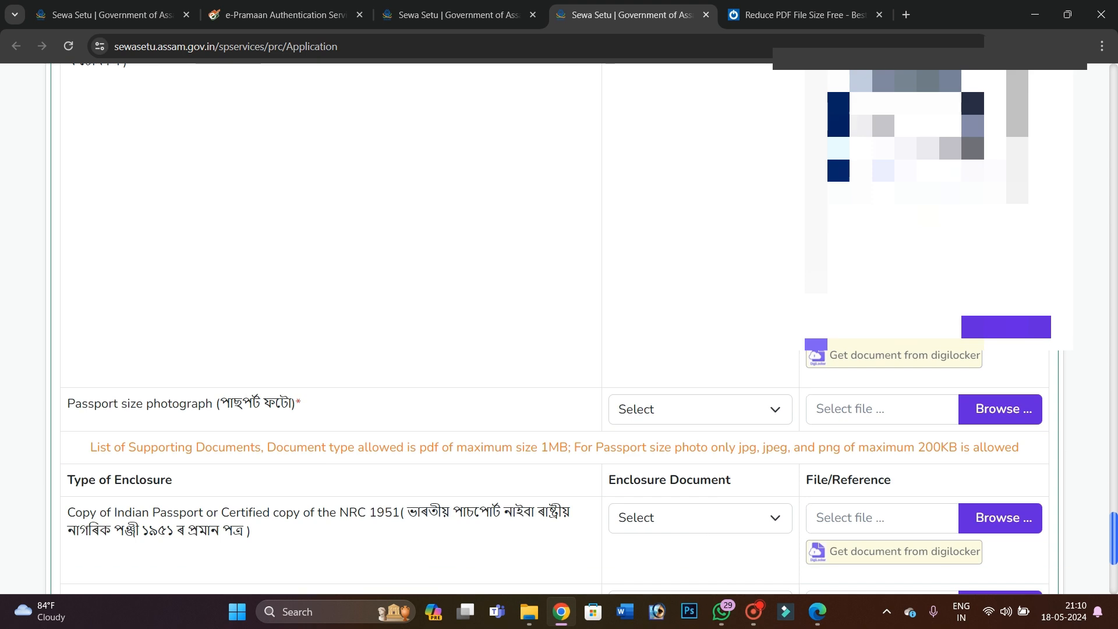
pyautogui.scroll(-2, 813, 195)
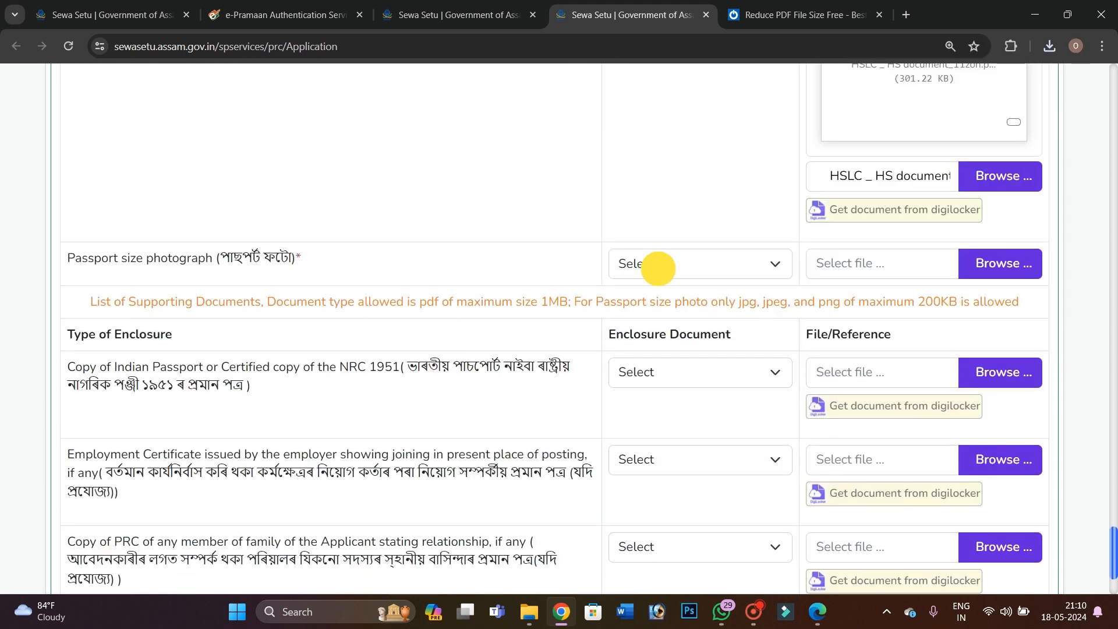
# Choose Recent photo for the passport photograph and upload photo.jpg (117.78 KB) from Desktop > tondip
pyautogui.click(658, 269)
pyautogui.click(660, 305)
pyautogui.click(1000, 263)
pyautogui.scroll(-1, 58, 210)
pyautogui.scroll(1, 58, 165)
pyautogui.scroll(-1, 58, 165)
pyautogui.scroll(2, 58, 99)
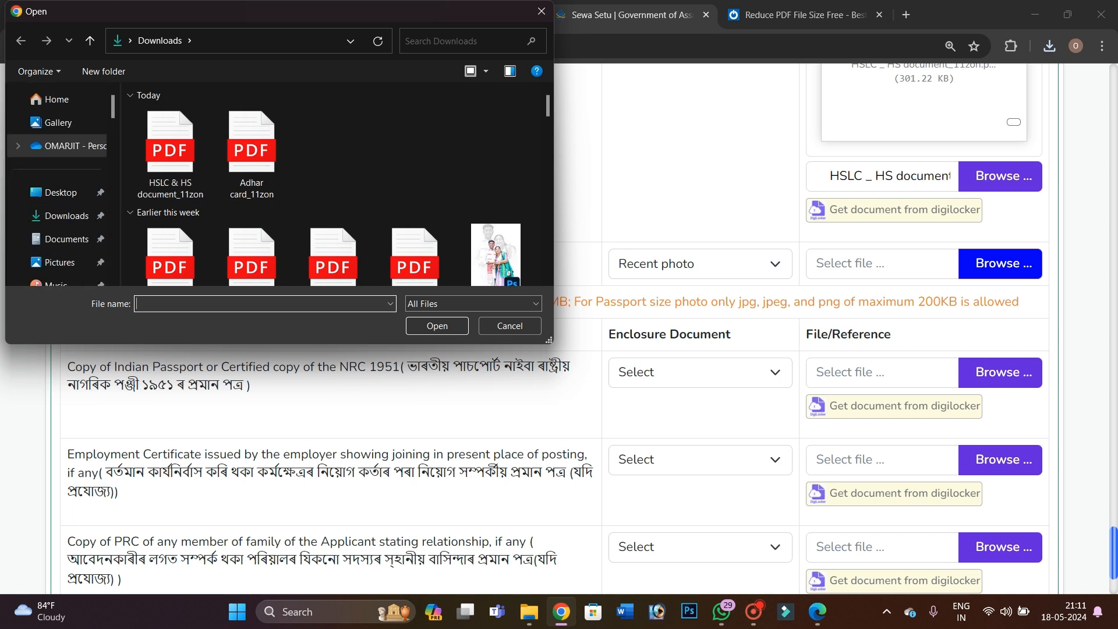
pyautogui.click(59, 193)
pyautogui.doubleClick(257, 149)
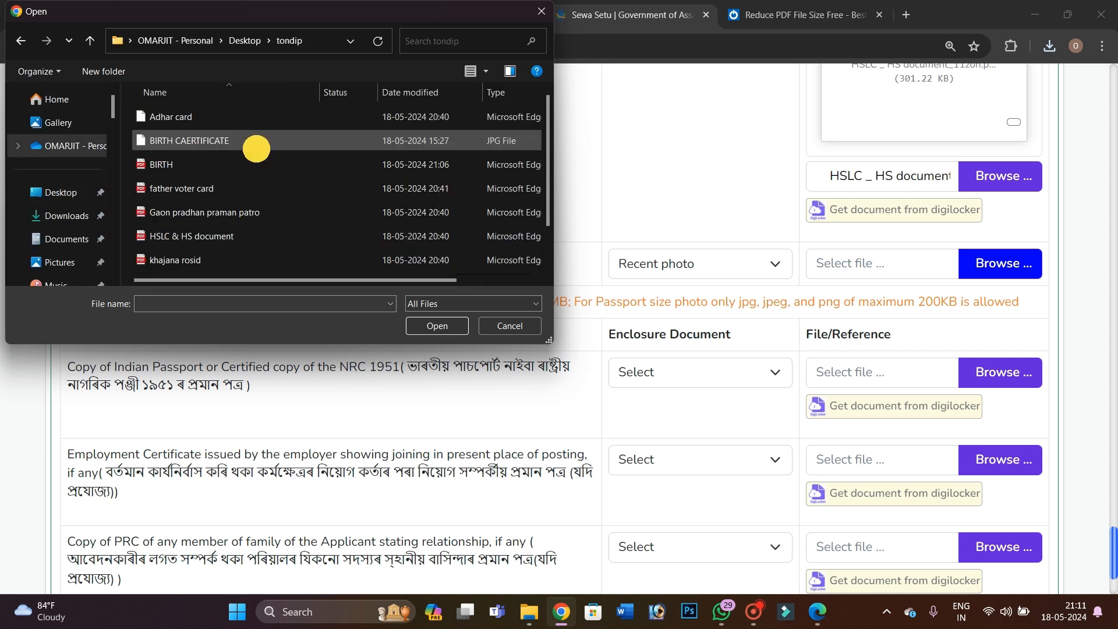
pyautogui.scroll(-1, 233, 192)
pyautogui.click(169, 238)
pyautogui.click(438, 326)
pyautogui.scroll(-1, 577, 332)
pyautogui.scroll(3, 577, 332)
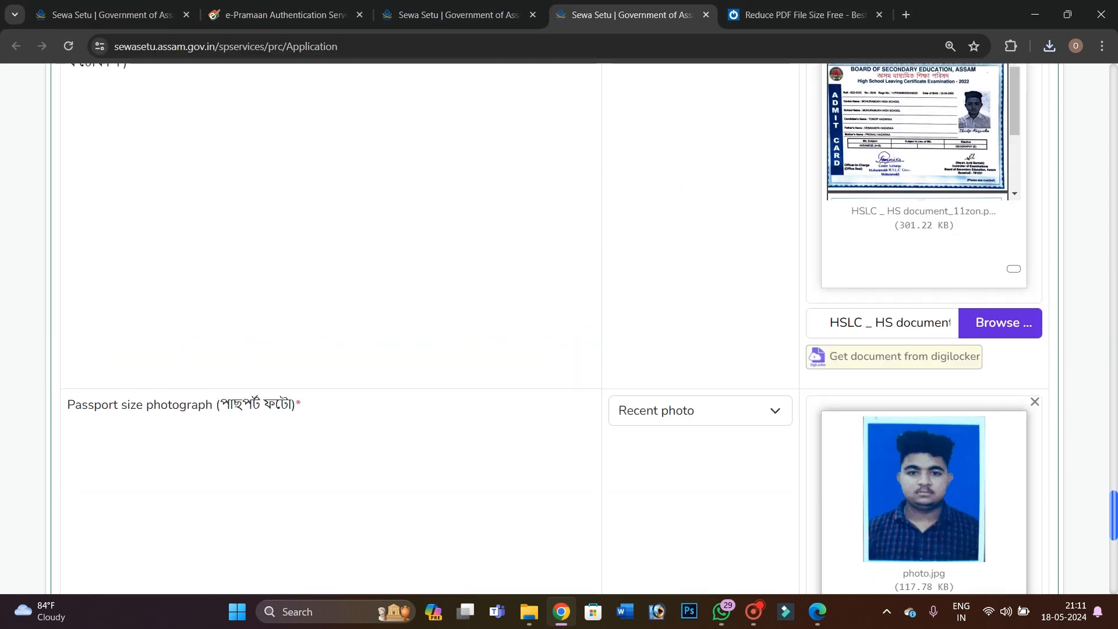
pyautogui.scroll(15, 925, 240)
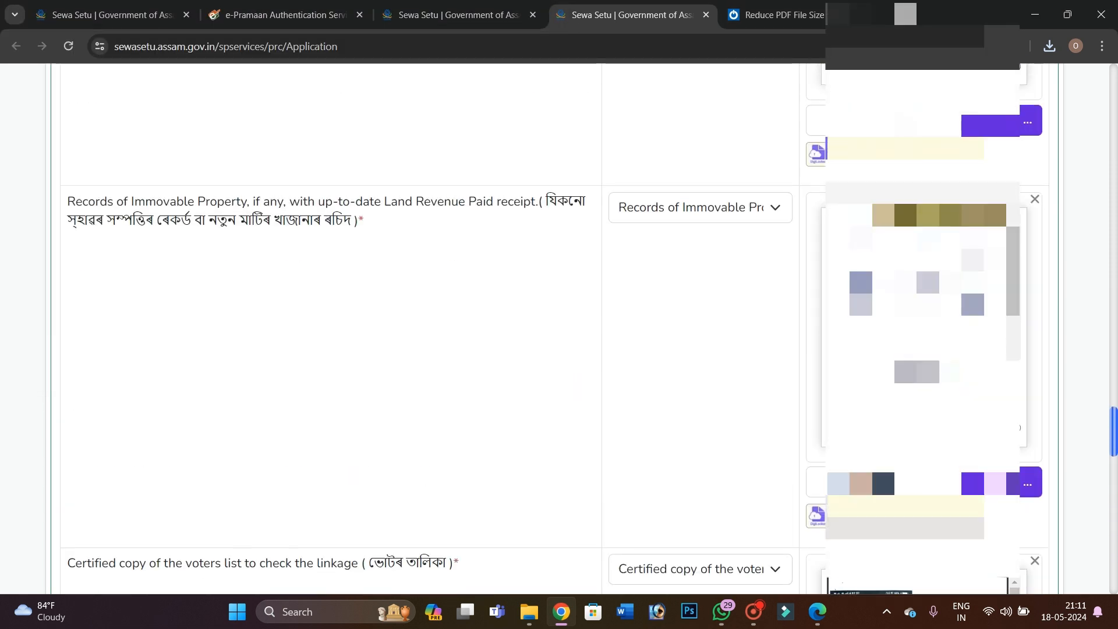
pyautogui.scroll(12, 553, 332)
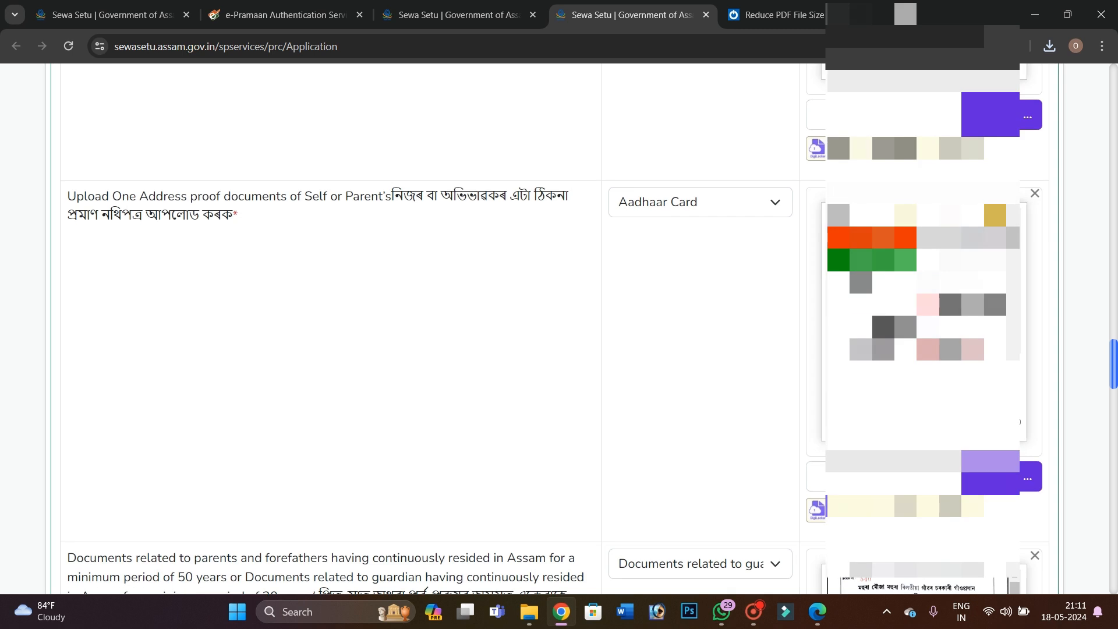
pyautogui.click(1013, 417)
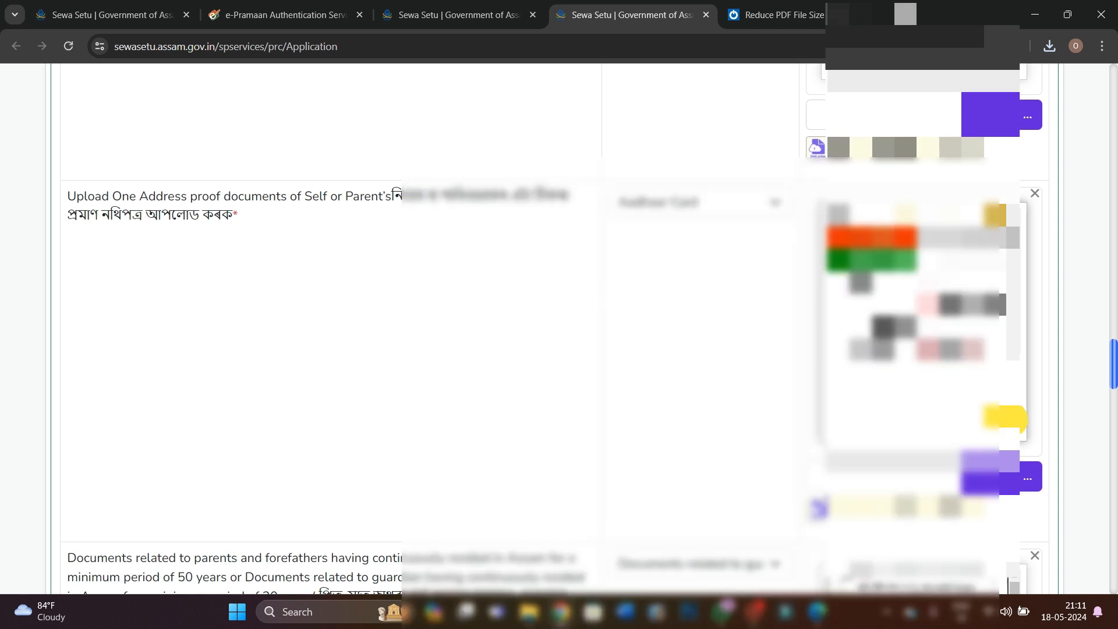
pyautogui.scroll(5, 618, 385)
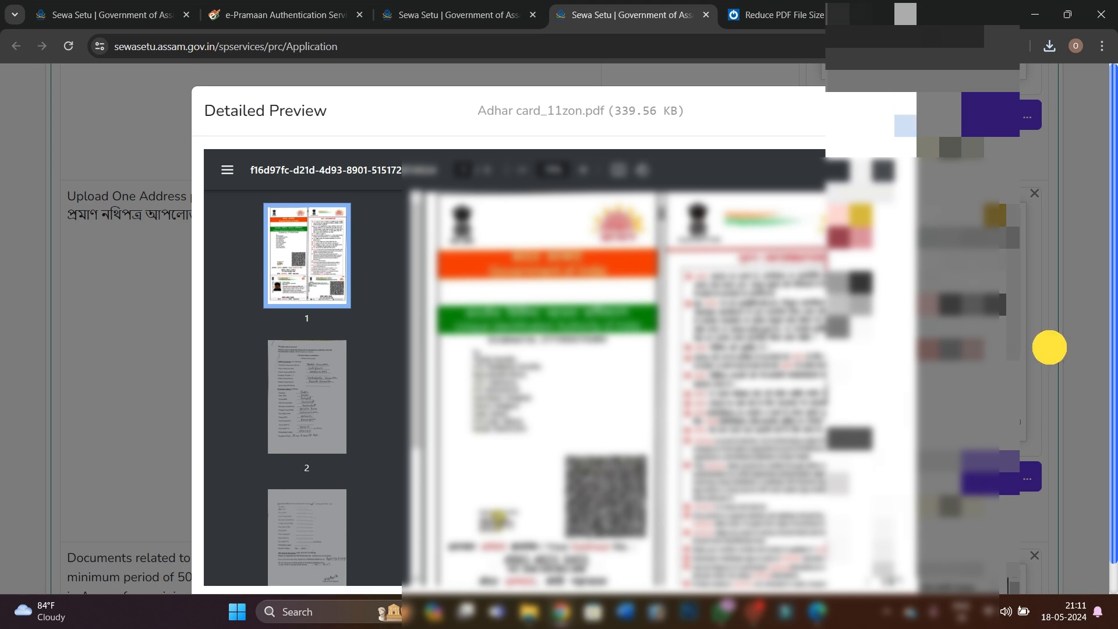
pyautogui.click(1050, 348)
pyautogui.scroll(7, 1049, 348)
pyautogui.scroll(-6, 559, 326)
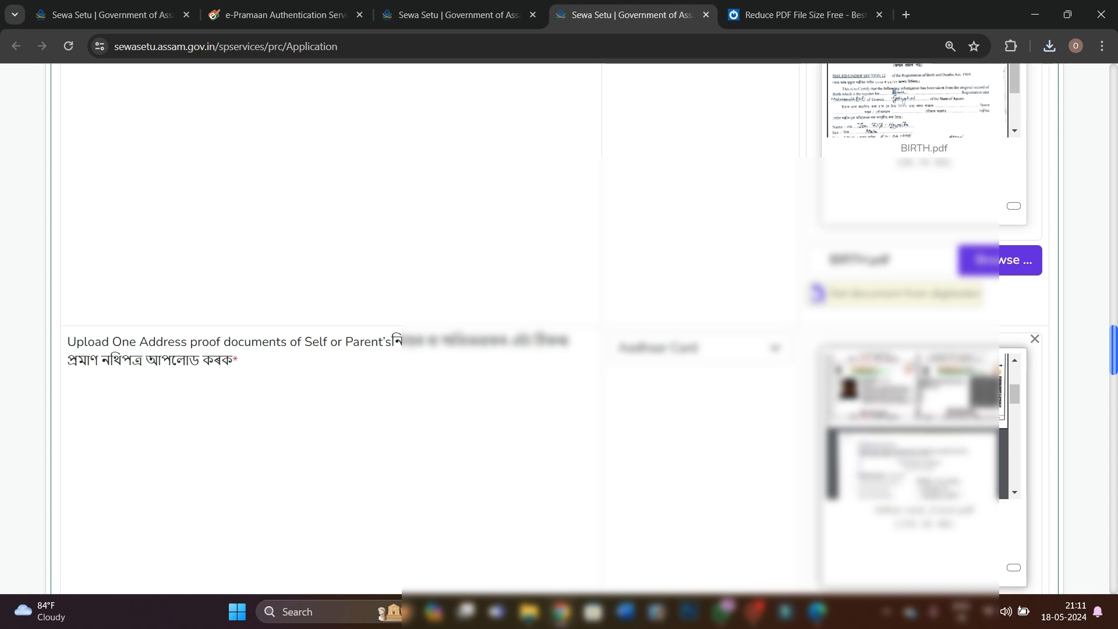
pyautogui.scroll(-3, 559, 326)
pyautogui.click(1013, 422)
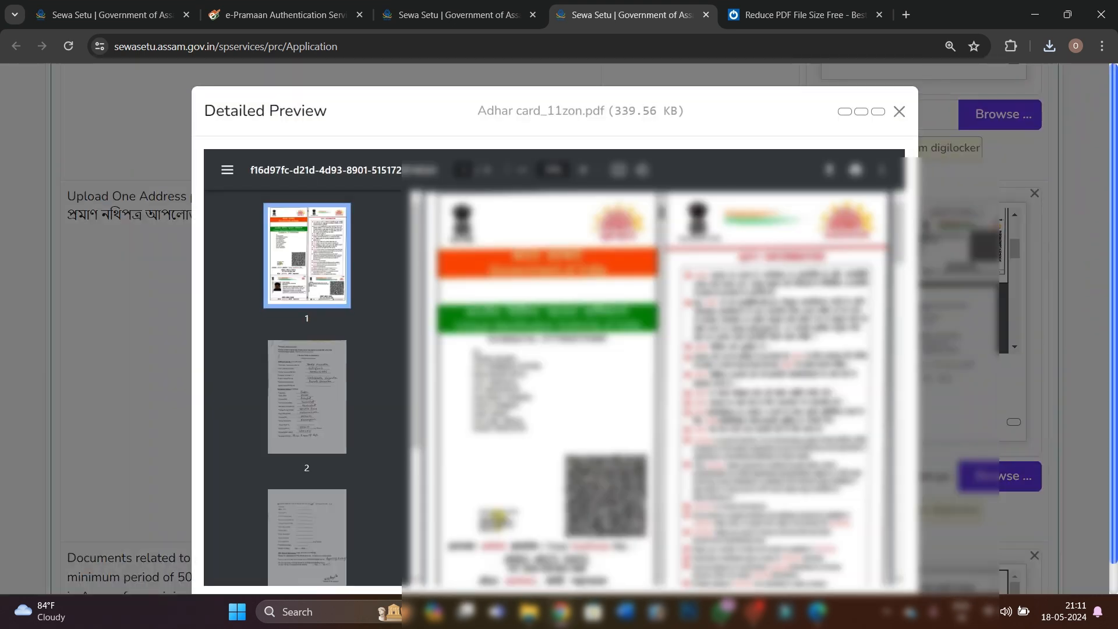
pyautogui.scroll(-10, 658, 384)
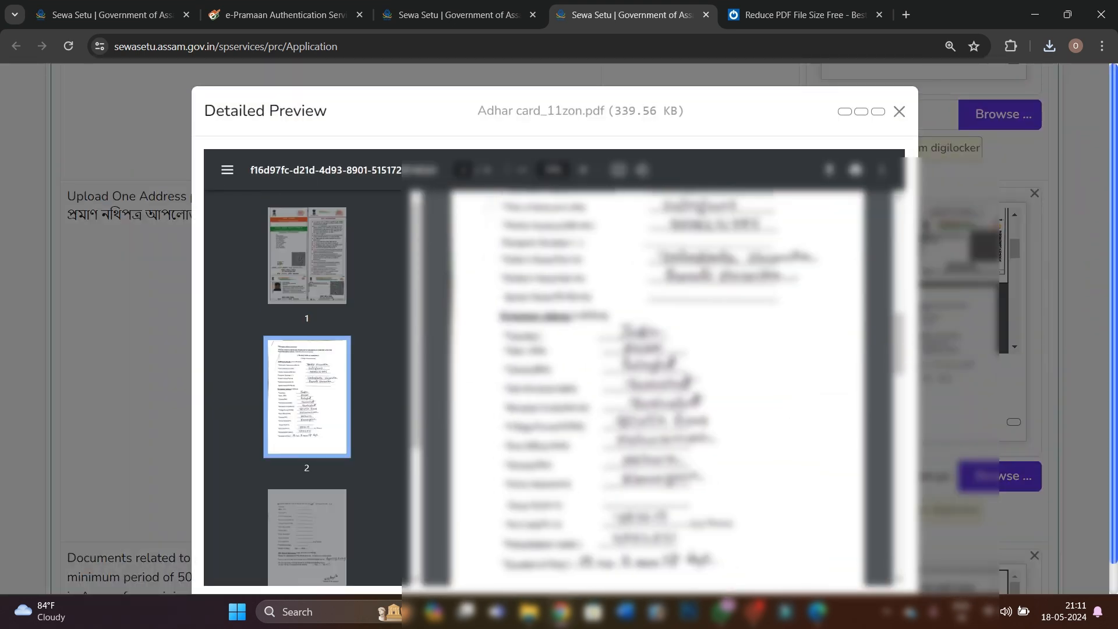
pyautogui.scroll(2, 659, 384)
pyautogui.scroll(-5, 658, 384)
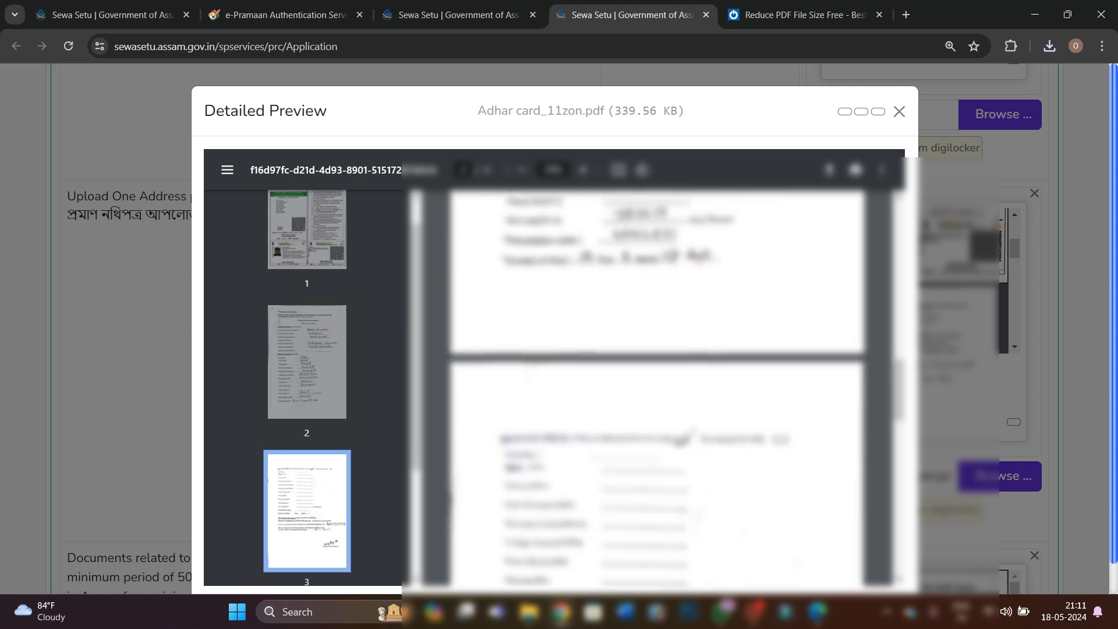
pyautogui.scroll(-10, 658, 384)
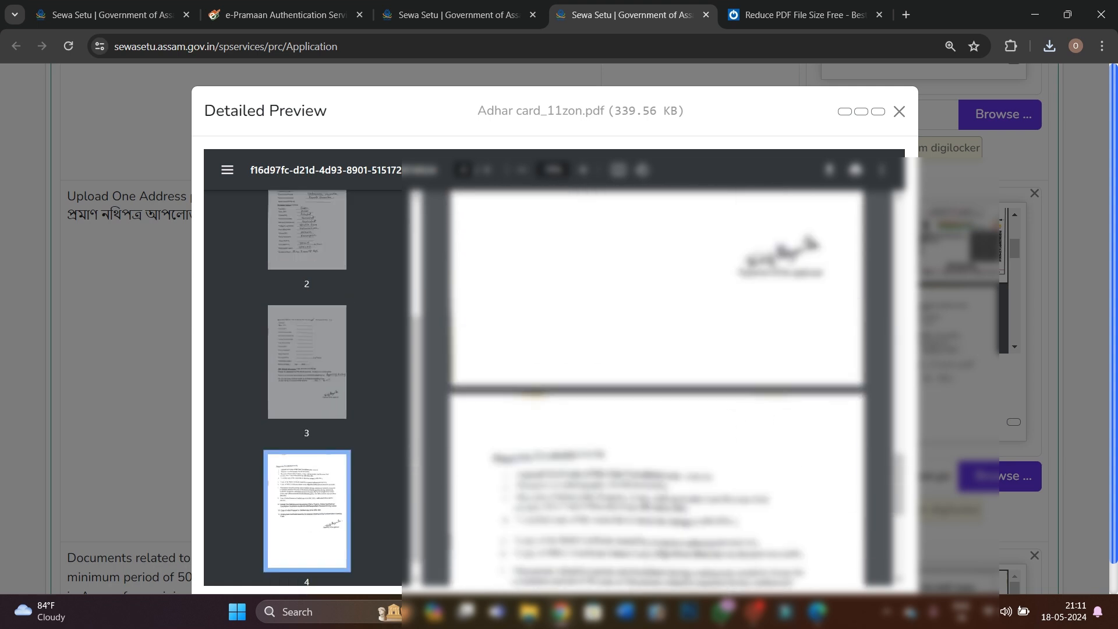
pyautogui.click(1075, 441)
pyautogui.scroll(-17, 1075, 441)
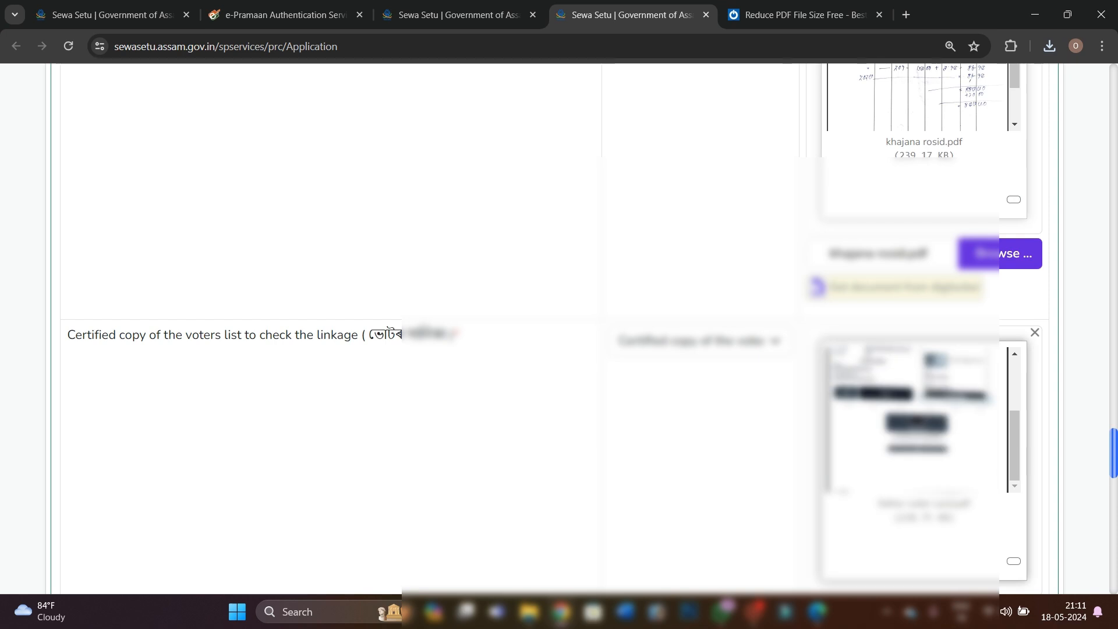
pyautogui.scroll(-15, 1074, 441)
pyautogui.scroll(-5, 560, 326)
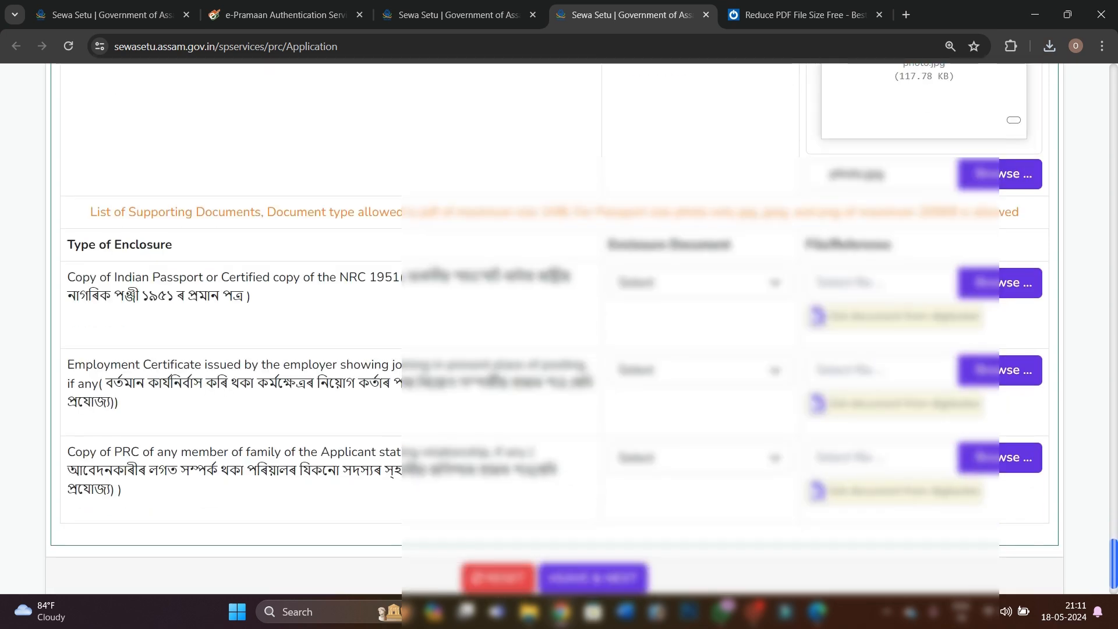
# Scroll through the completed PRC form to check every uploaded enclosure
pyautogui.moveTo(560, 281); pyautogui.dragTo(564, 304)
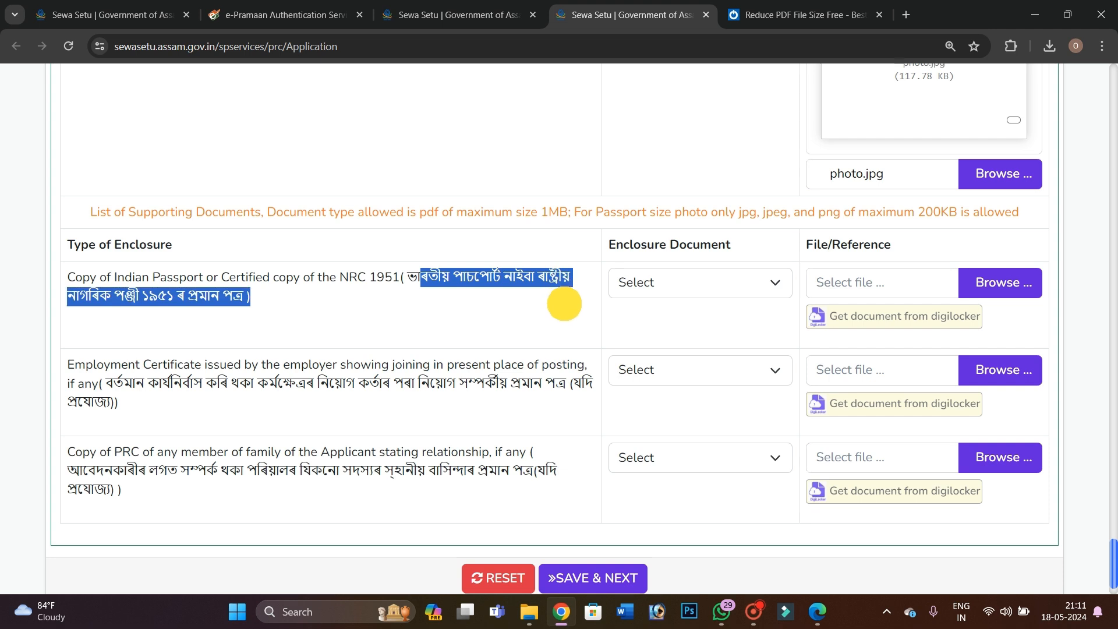
pyautogui.moveTo(337, 277); pyautogui.dragTo(379, 278)
pyautogui.scroll(-2, 426, 298)
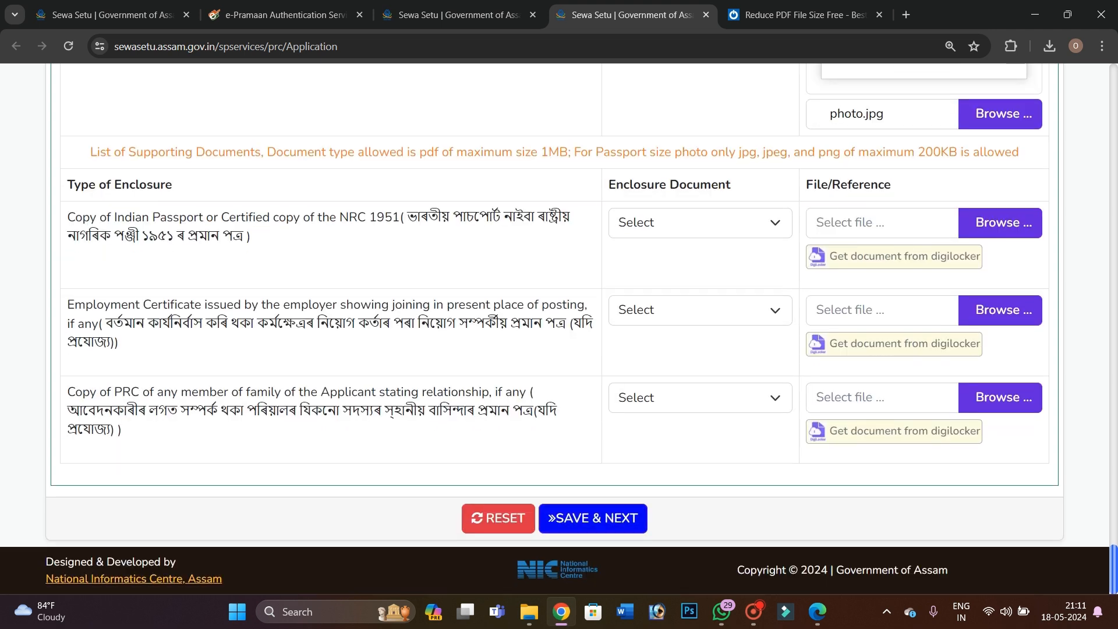
pyautogui.scroll(15, 559, 326)
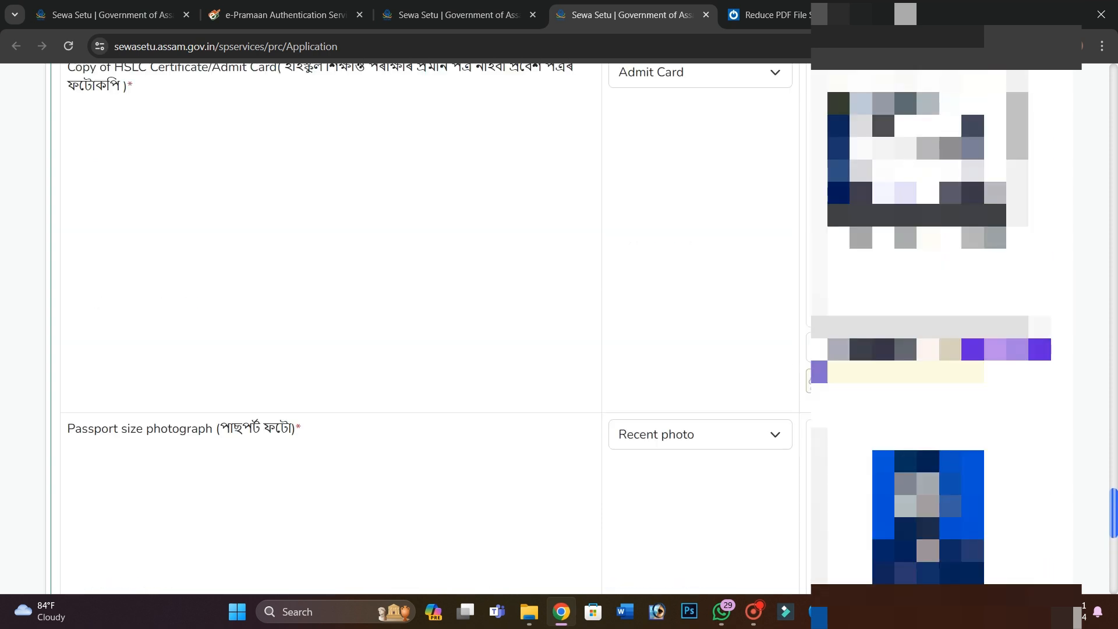
pyautogui.scroll(10, 431, 326)
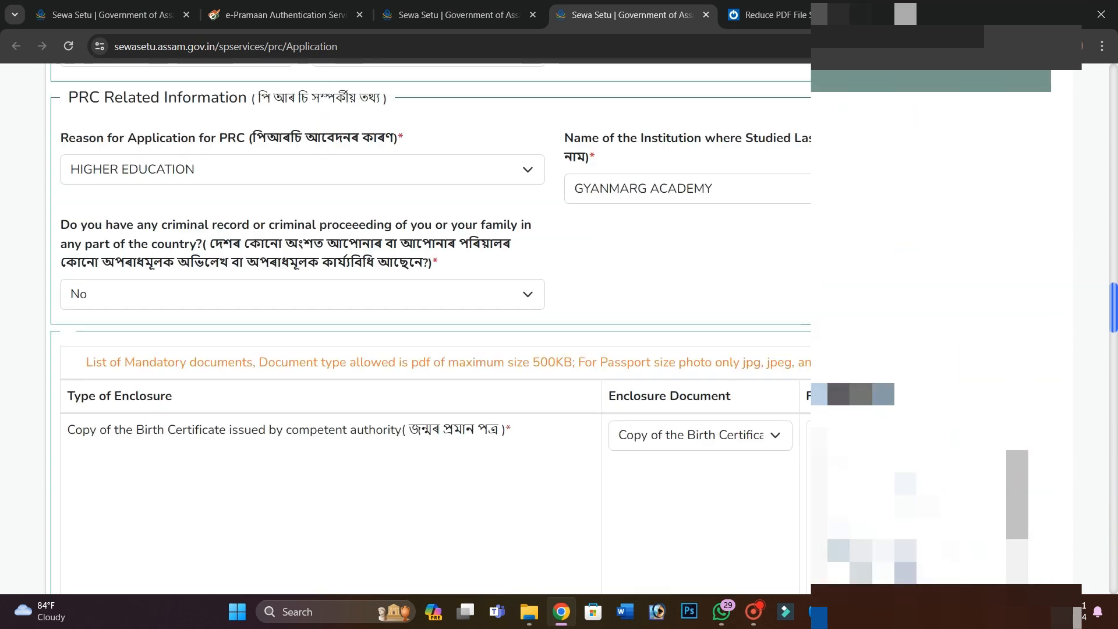
pyautogui.scroll(1, 431, 327)
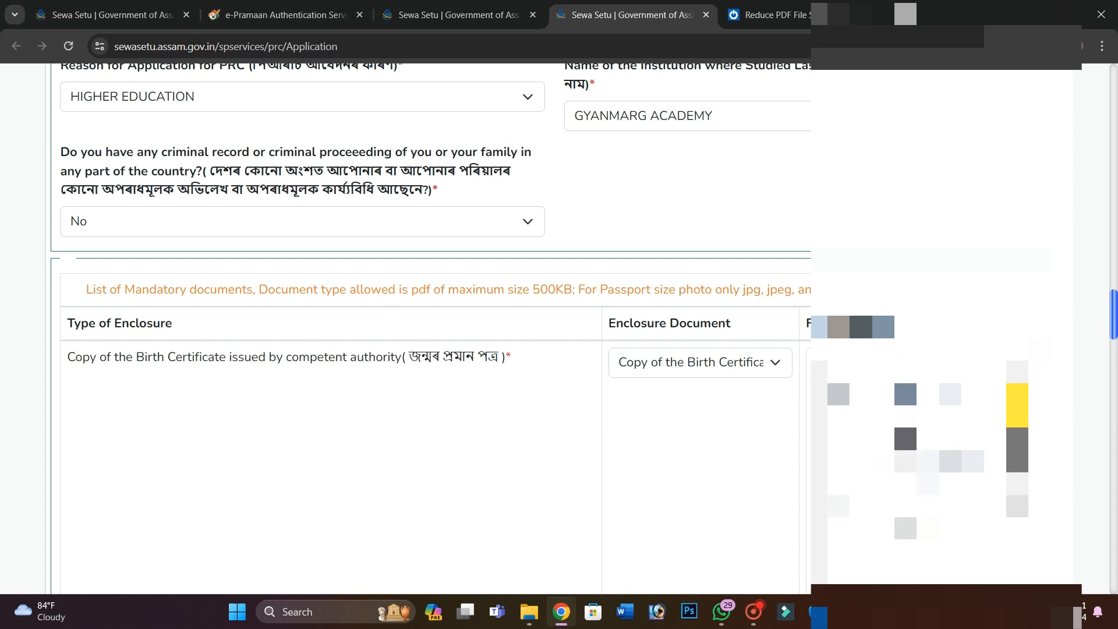
pyautogui.scroll(-4, 431, 326)
pyautogui.scroll(4, 431, 326)
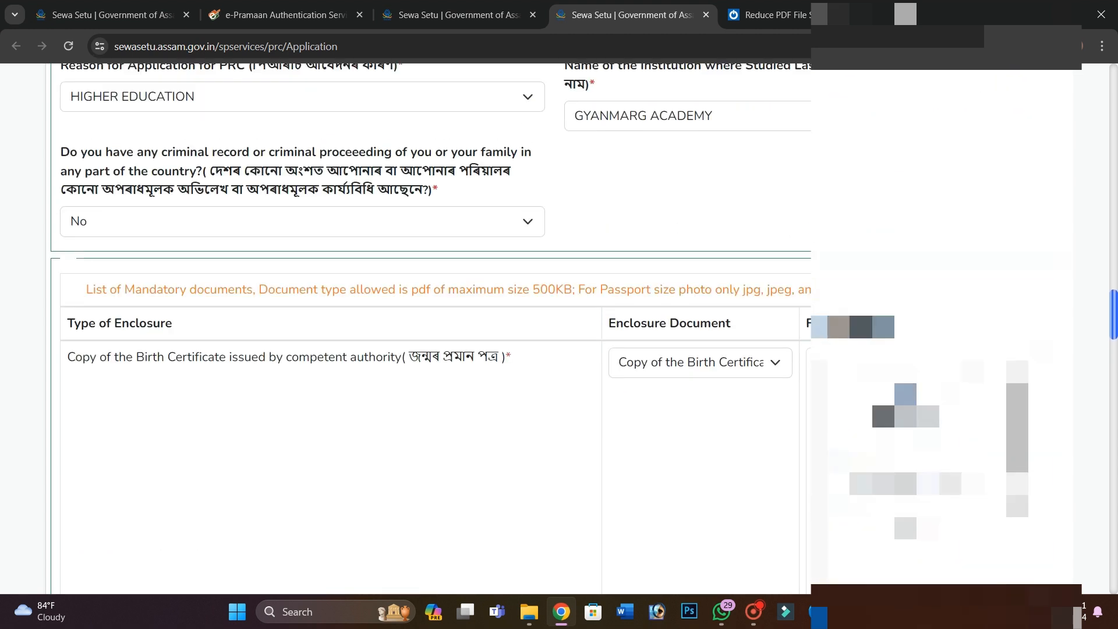
pyautogui.scroll(-9, 431, 326)
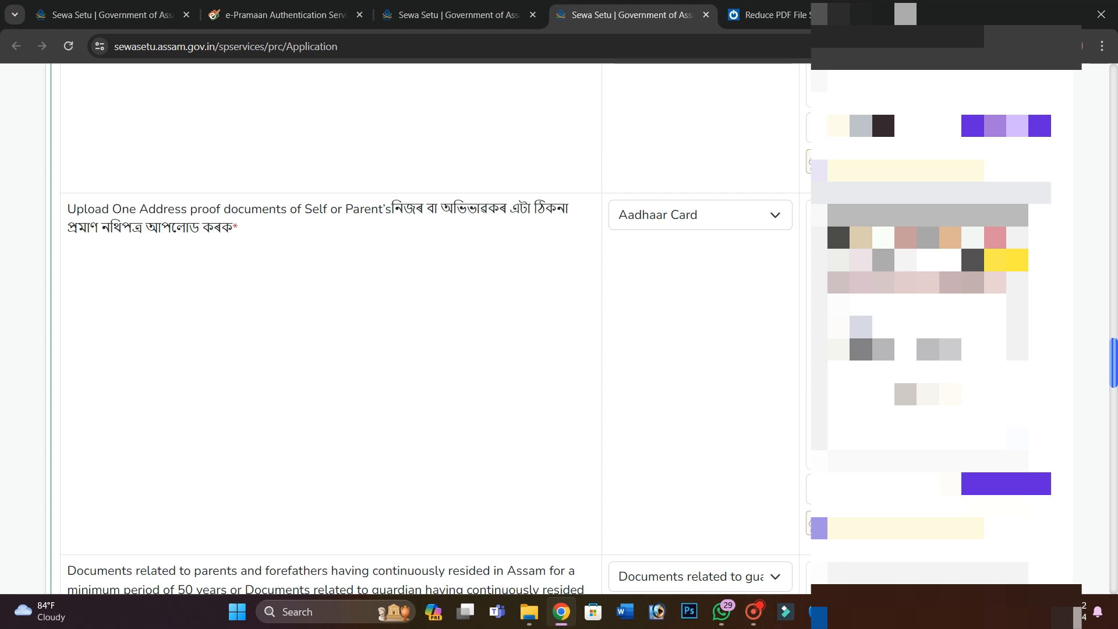
# Save the application with SAVE & NEXT and confirm Yes on the 'Are you sure?' prompt
pyautogui.scroll(-4, 431, 326)
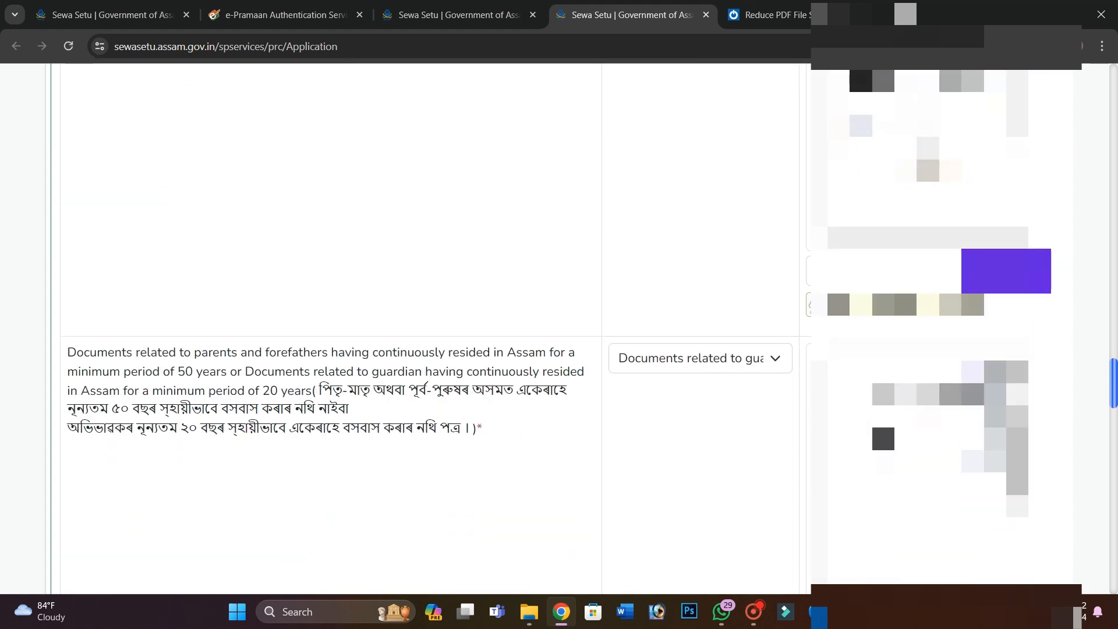
pyautogui.scroll(-3, 431, 326)
pyautogui.scroll(-1, 431, 326)
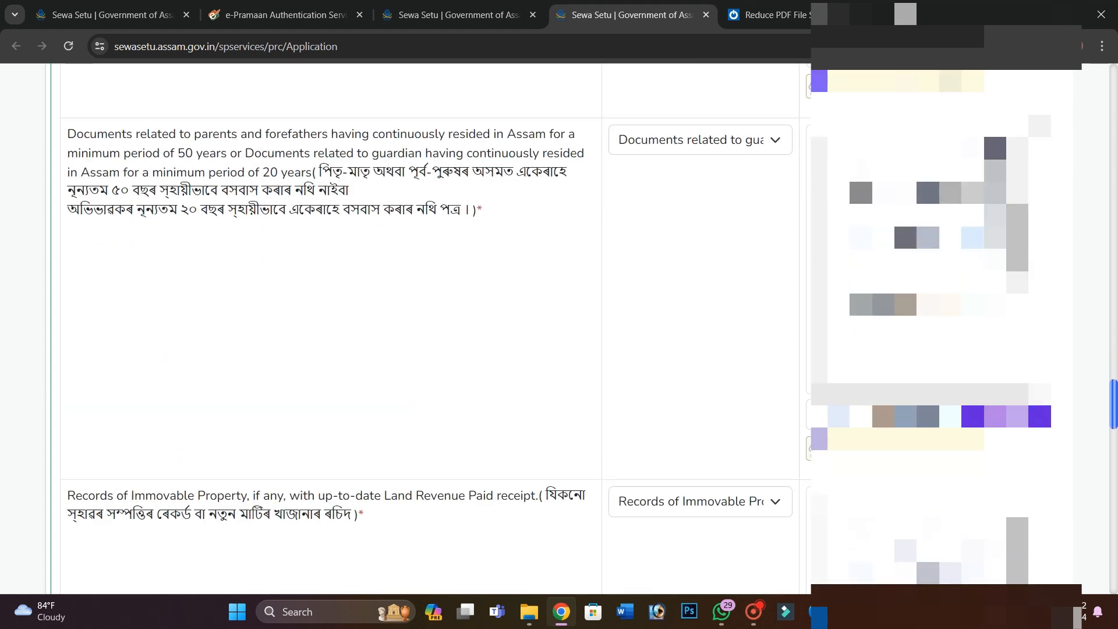
pyautogui.scroll(-4, 326, 326)
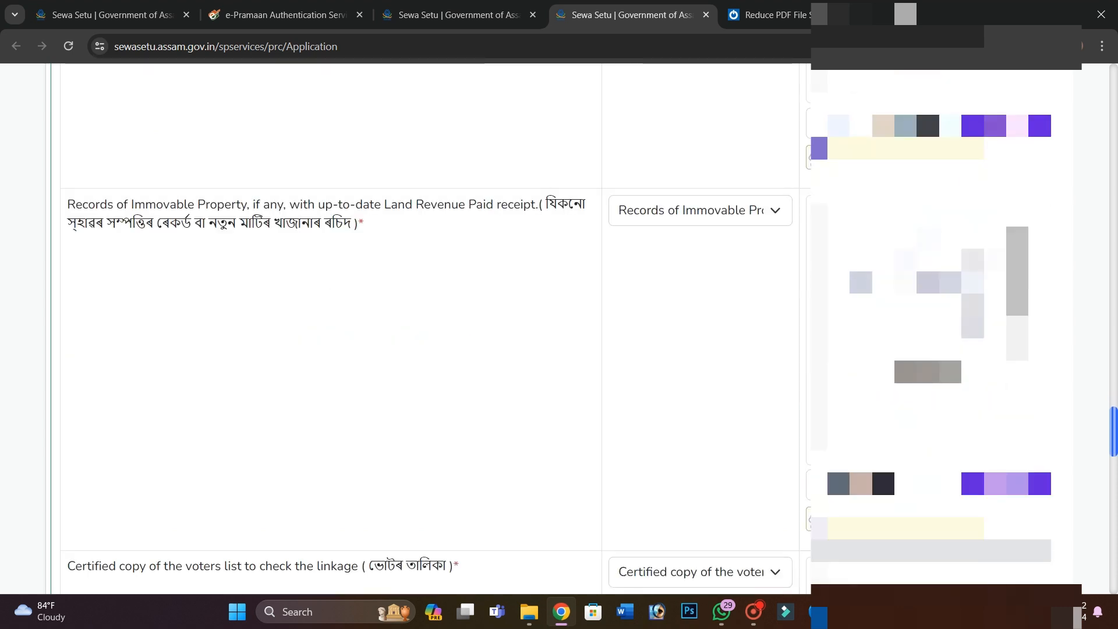
pyautogui.scroll(-13, 326, 326)
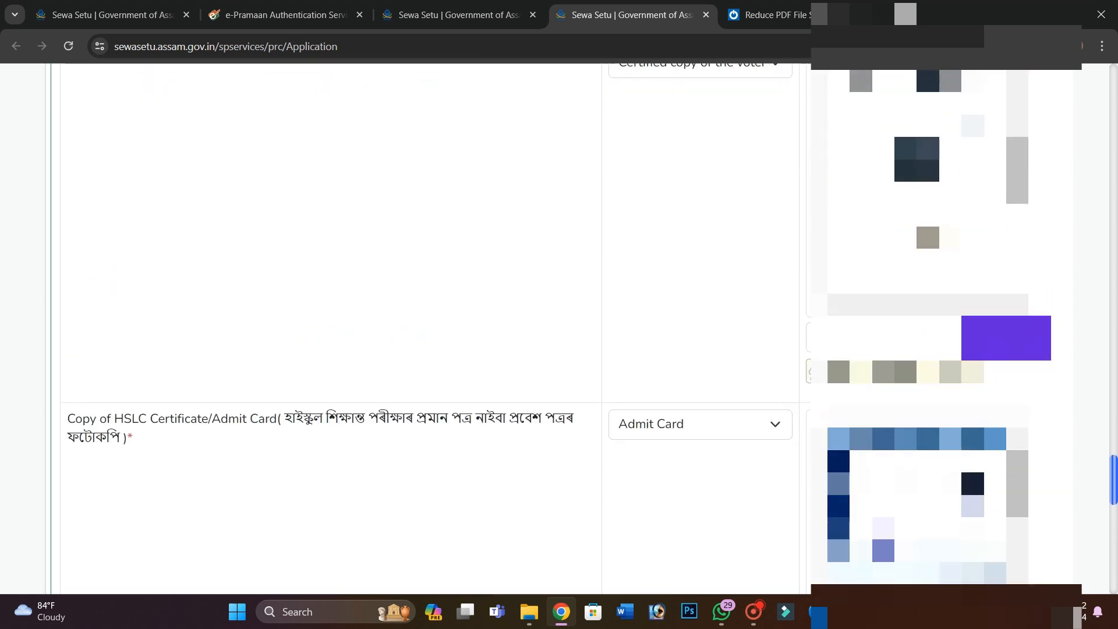
pyautogui.scroll(-12, 327, 326)
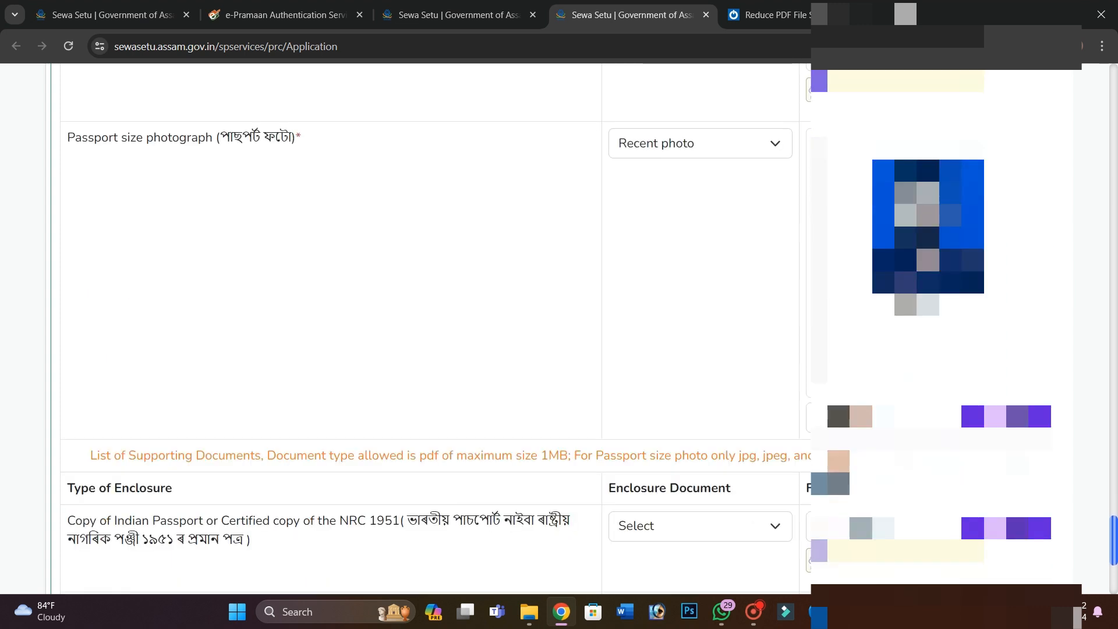
pyautogui.scroll(-1, 593, 518)
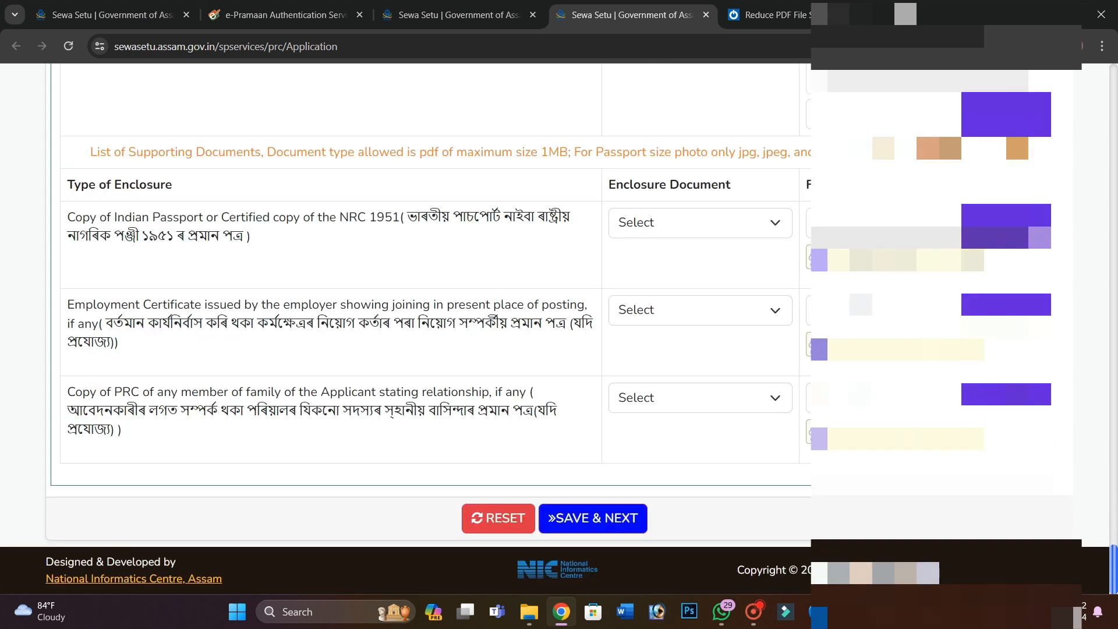
pyautogui.click(593, 519)
pyautogui.click(508, 433)
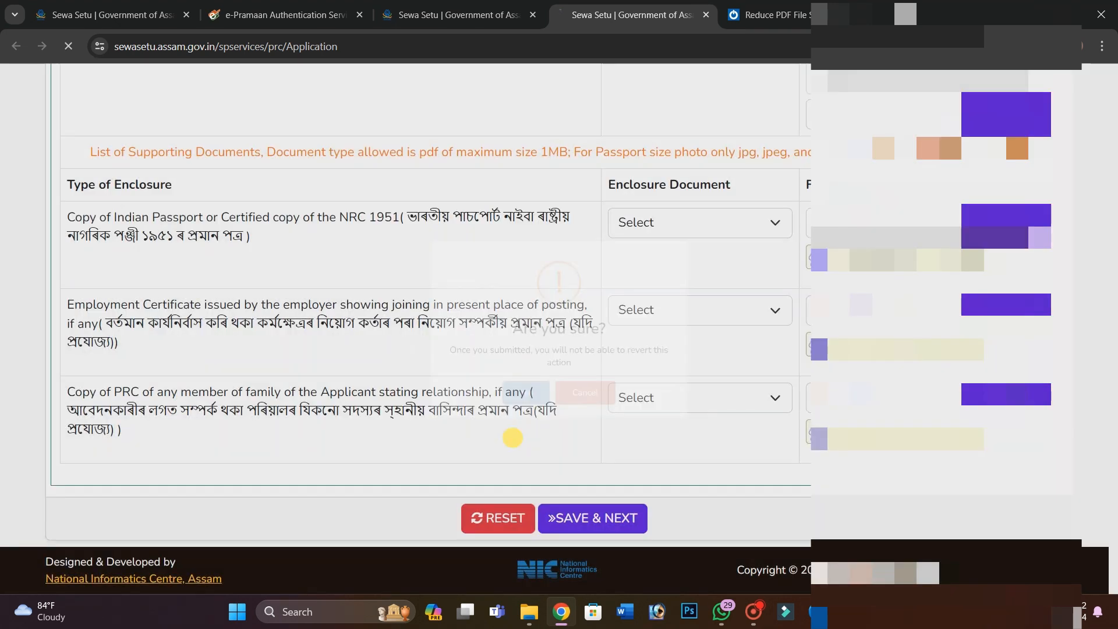
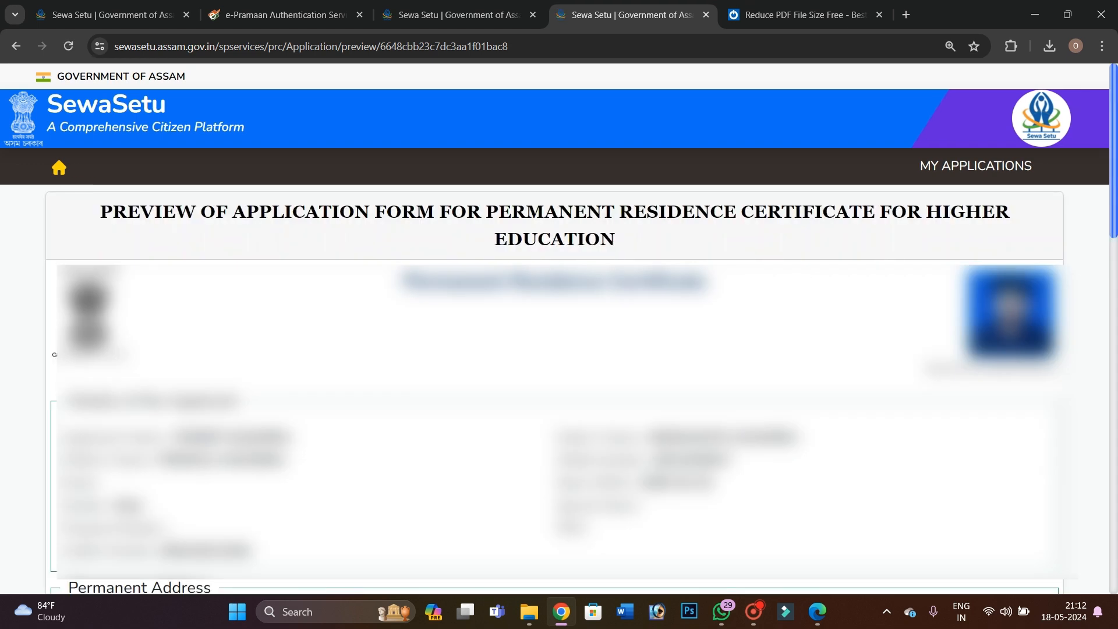
# Check the saved application, then send its ₹10 convenience charge to the eGRAS challan page
pyautogui.scroll(-3, 559, 326)
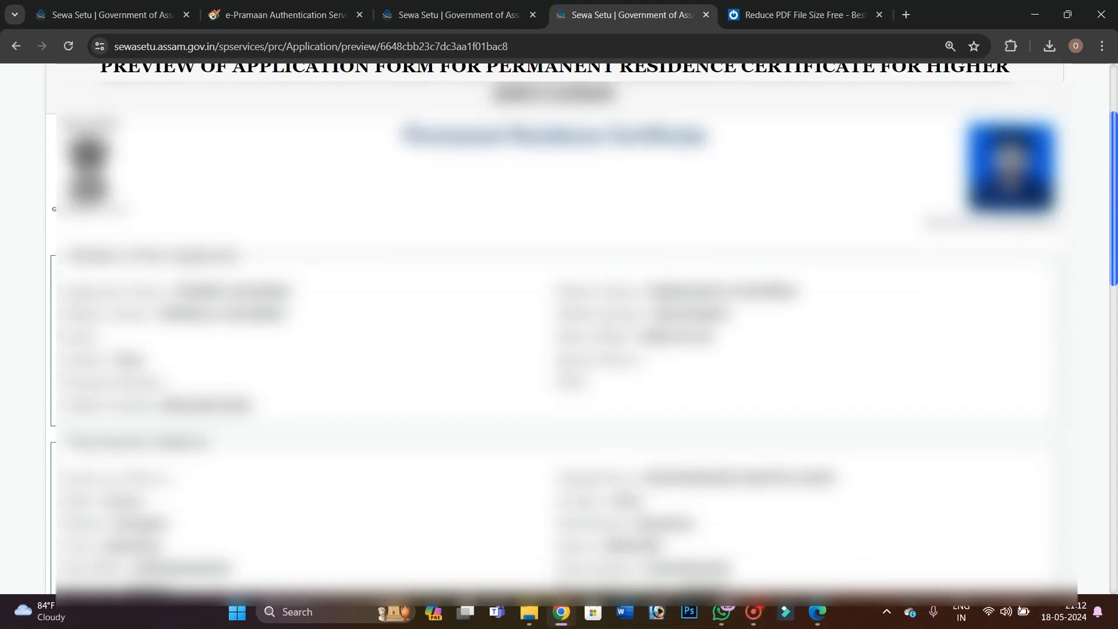
pyautogui.scroll(-15, 559, 326)
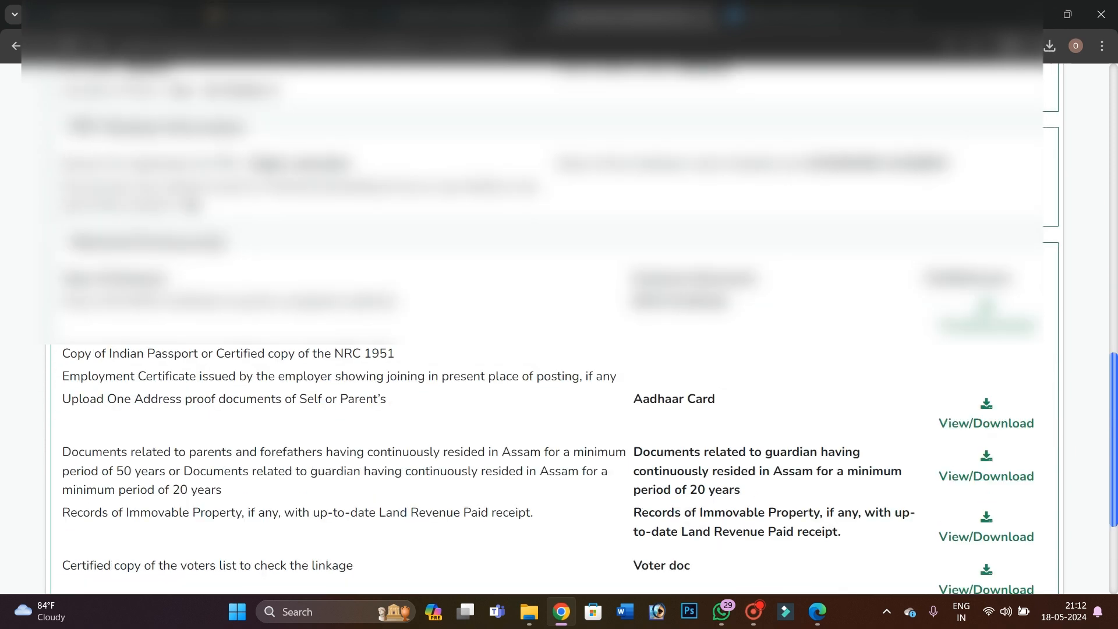
pyautogui.scroll(-1, 559, 326)
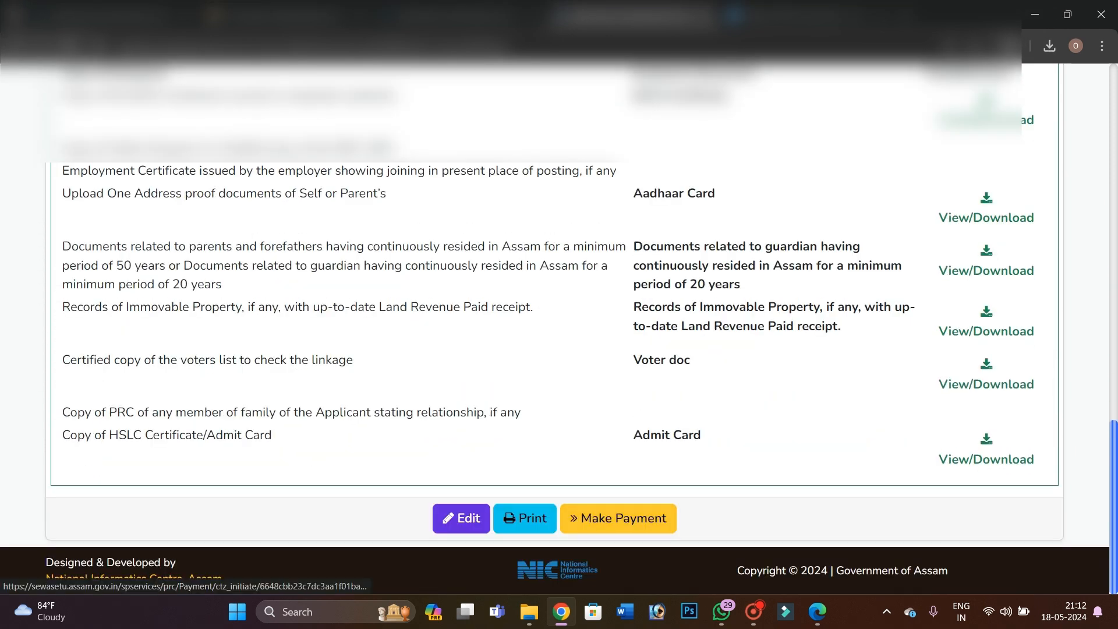
pyautogui.scroll(20, 559, 326)
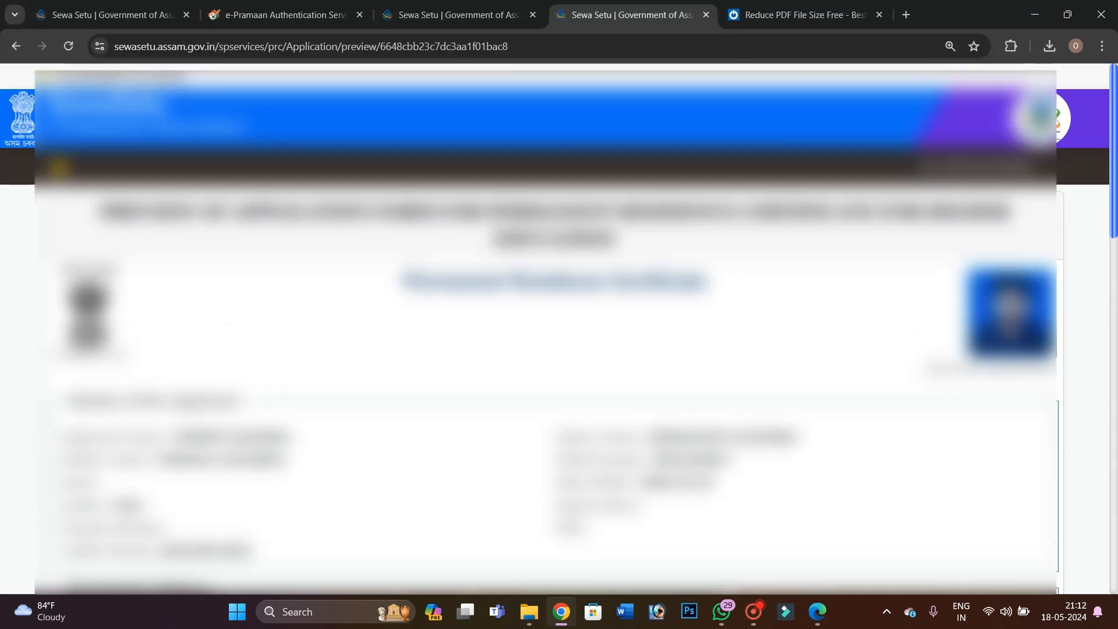
pyautogui.scroll(-1, 559, 326)
pyautogui.scroll(-18, 559, 326)
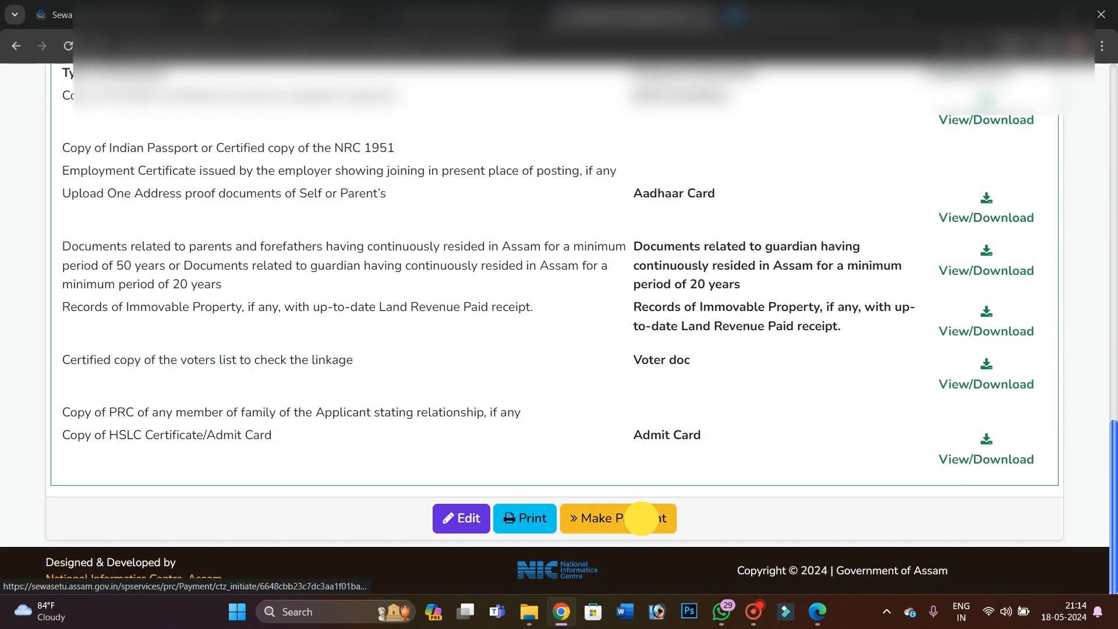
pyautogui.click(641, 518)
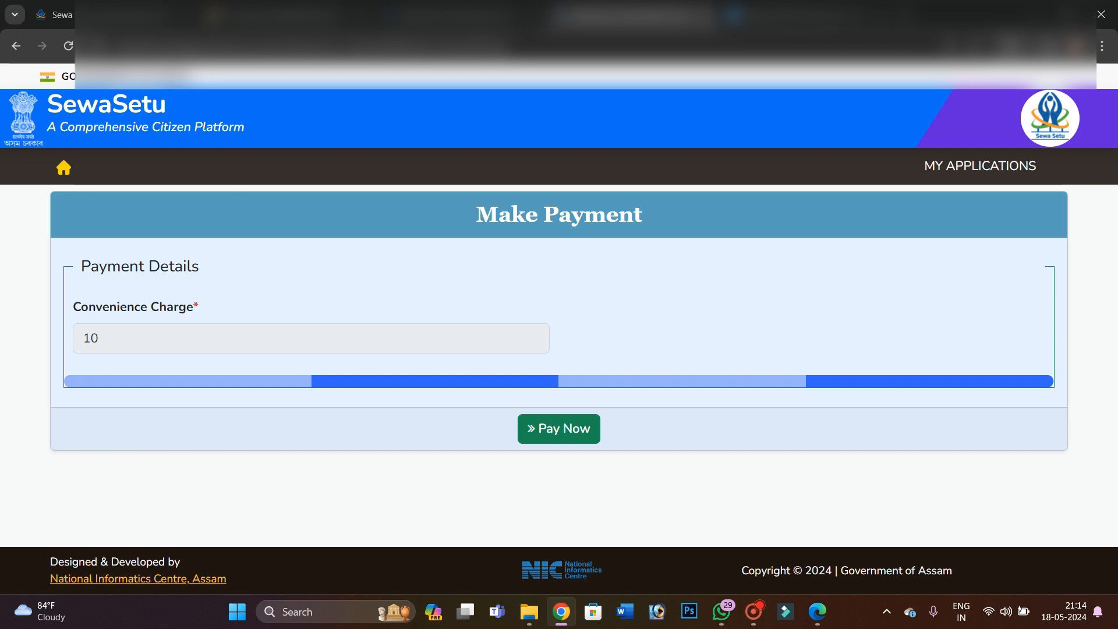
pyautogui.click(554, 427)
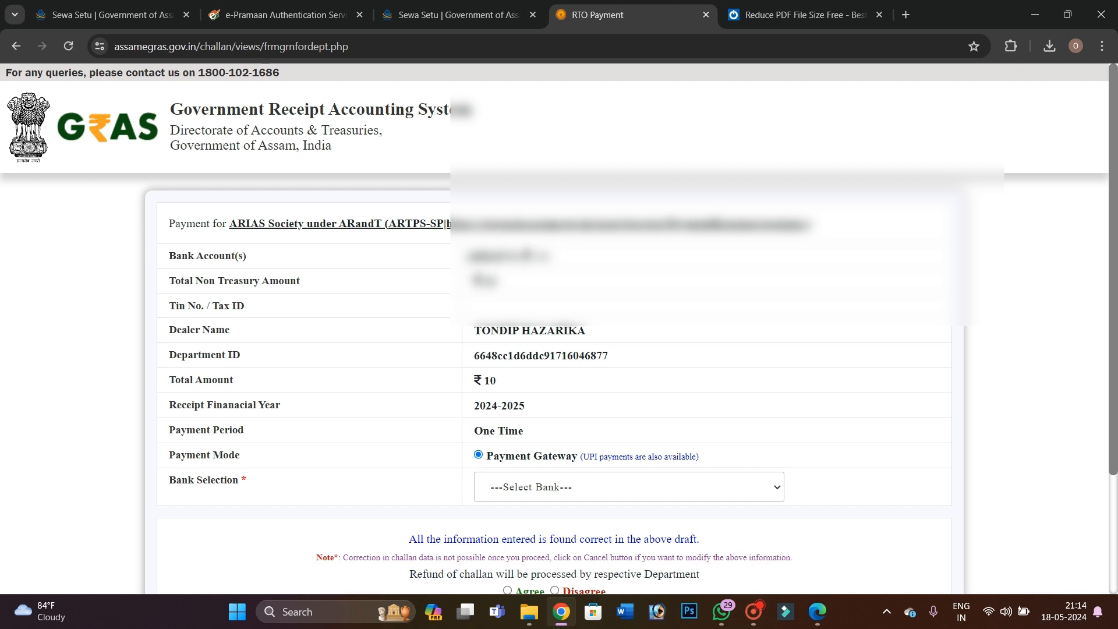
# Select AXIS EASYPAY (No Charges) as the bank, agree to the draft, and proceed for payment
pyautogui.scroll(-2, 553, 350)
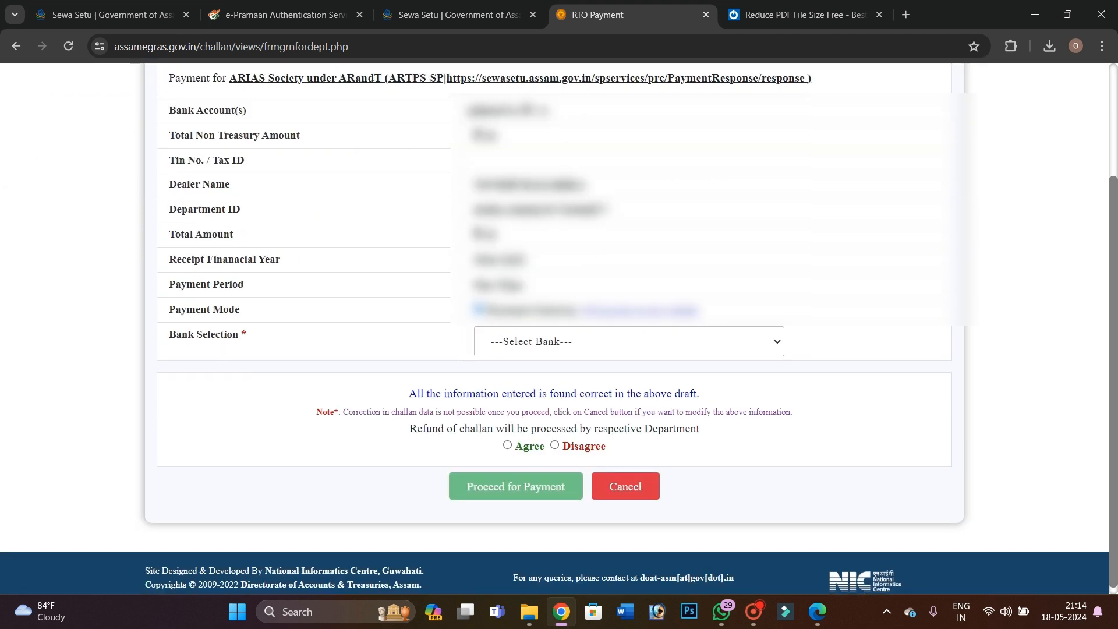
pyautogui.click(542, 342)
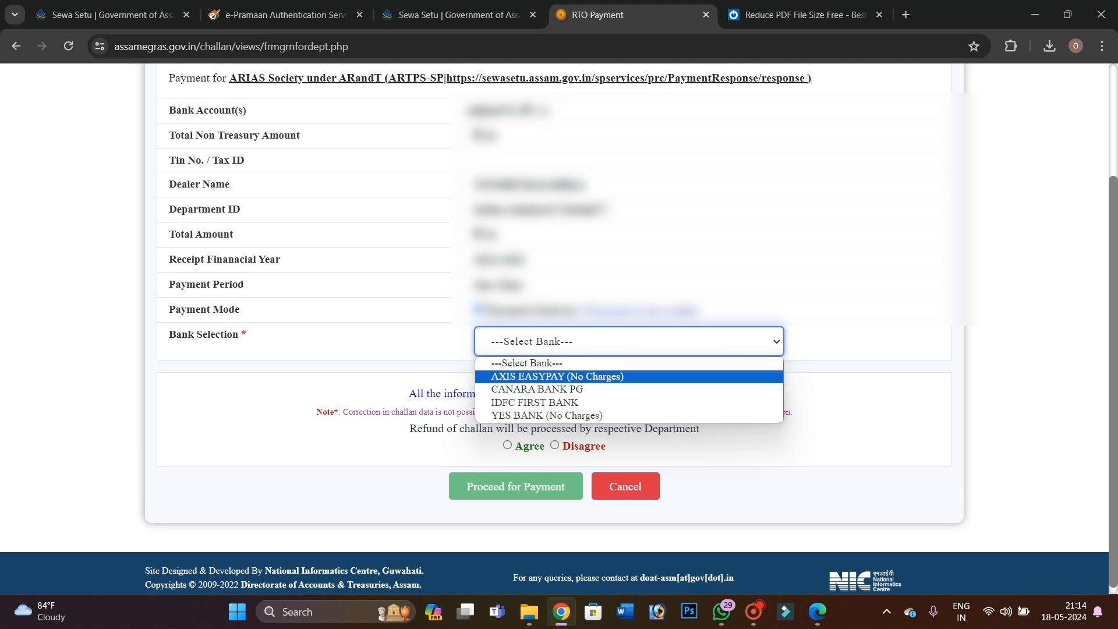
pyautogui.click(537, 376)
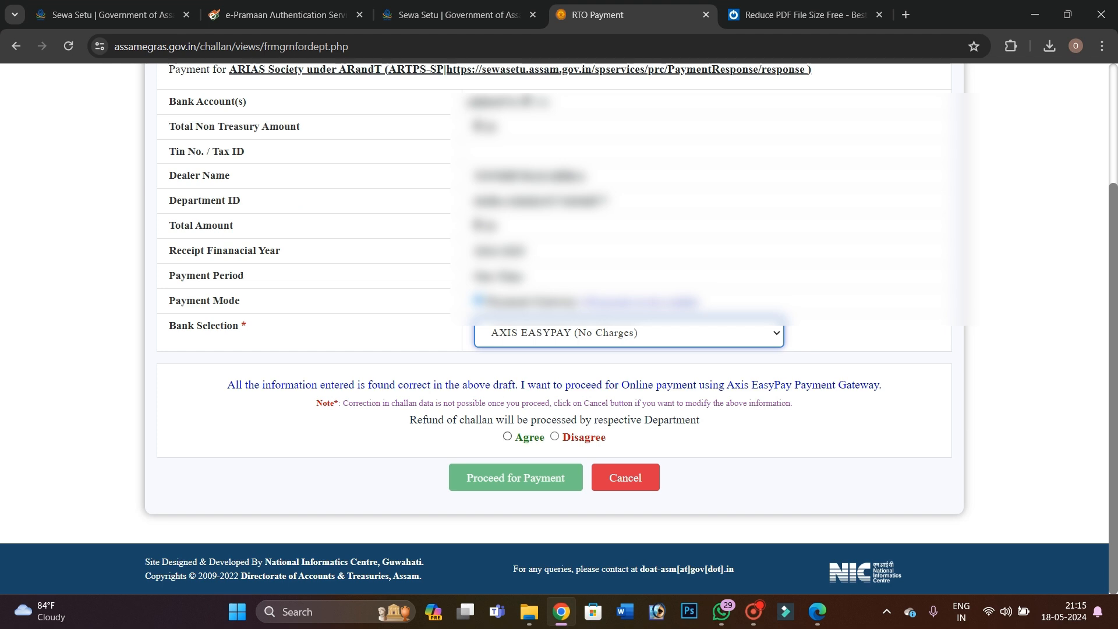
pyautogui.click(507, 436)
pyautogui.click(503, 477)
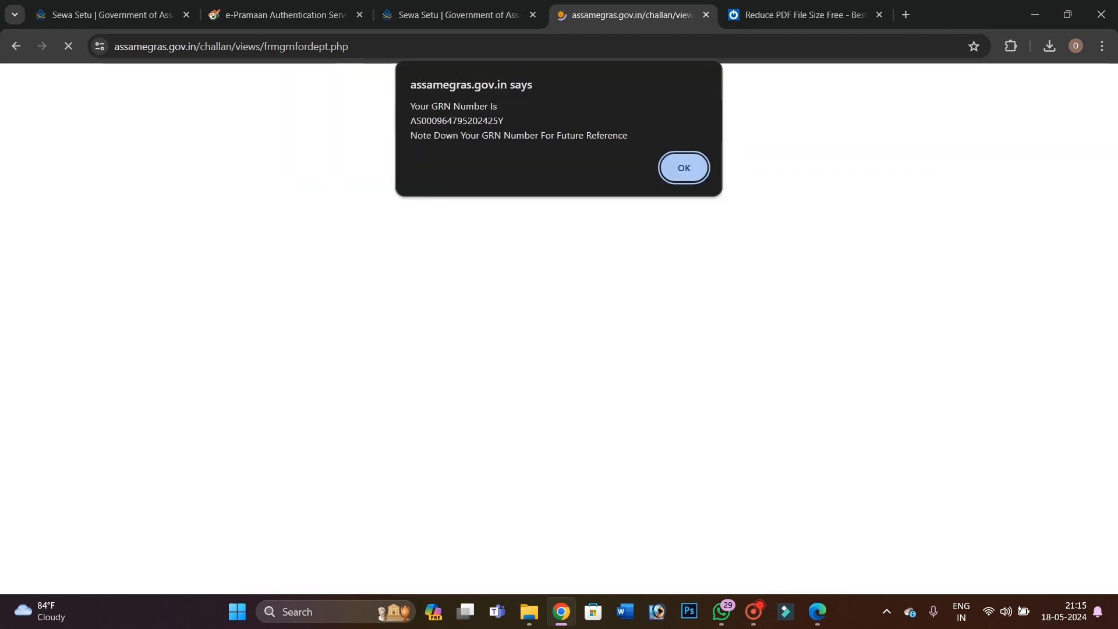
# Acknowledge the GRN notice, accept the EasyPay terms and conditions, and pick the UPI option
pyautogui.click(693, 168)
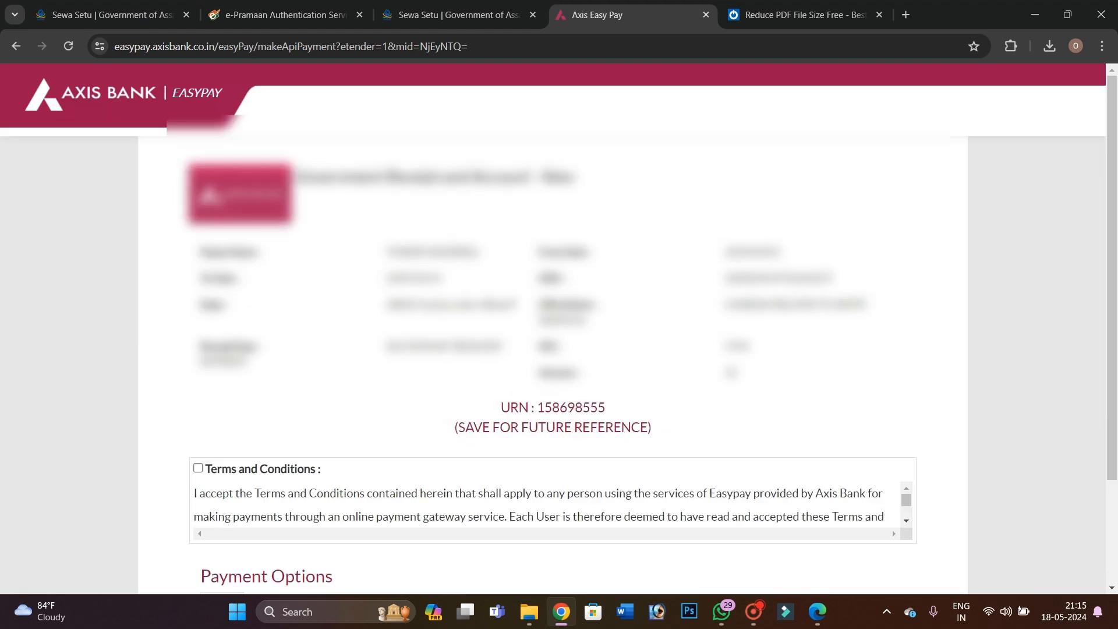
pyautogui.scroll(-2, 554, 349)
pyautogui.scroll(-3, 547, 385)
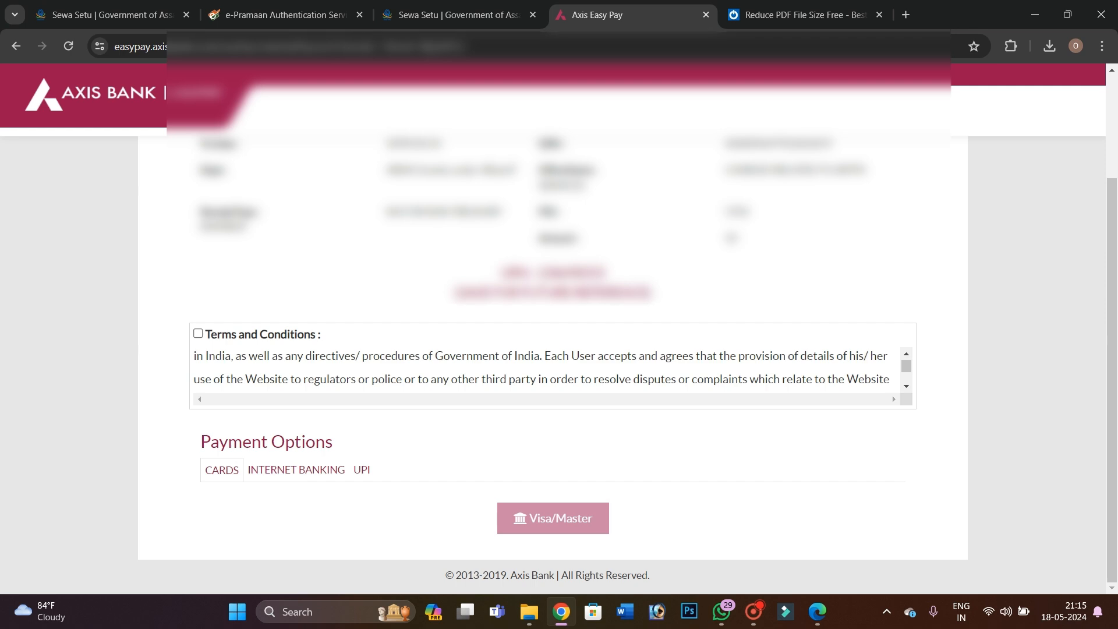
pyautogui.click(198, 334)
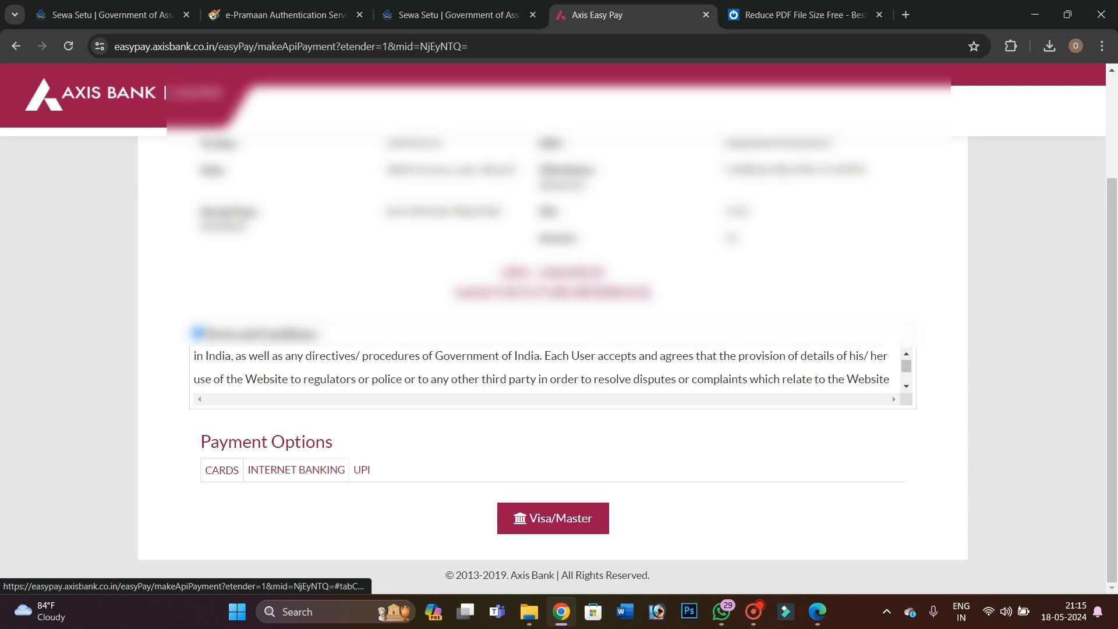
pyautogui.click(362, 470)
pyautogui.scroll(-3, 349, 460)
# Enter the payer's UPI ID and the on-screen captcha code for the Rs. 10.00 payment
pyautogui.click(237, 394)
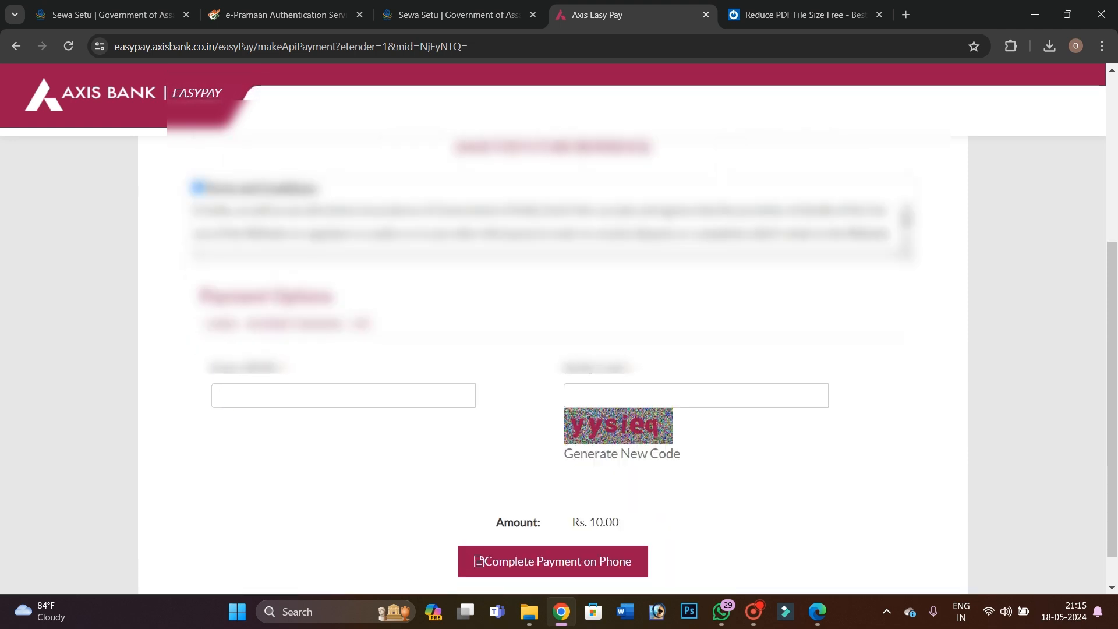
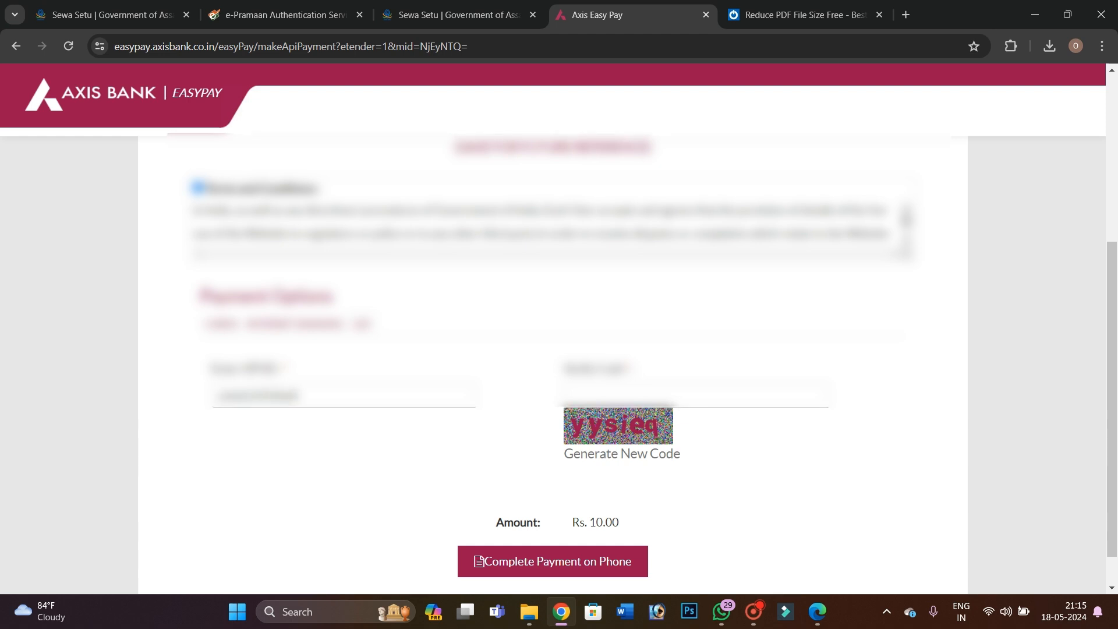
pyautogui.click(619, 392)
pyautogui.write('yys')
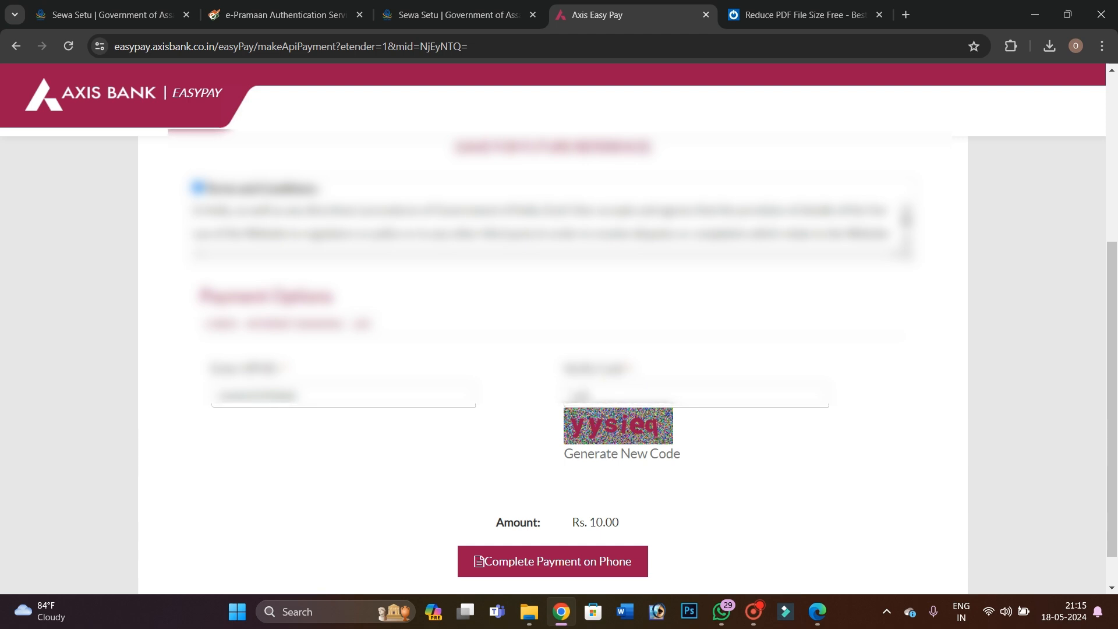
pyautogui.write('ie')
pyautogui.scroll(-1, 559, 349)
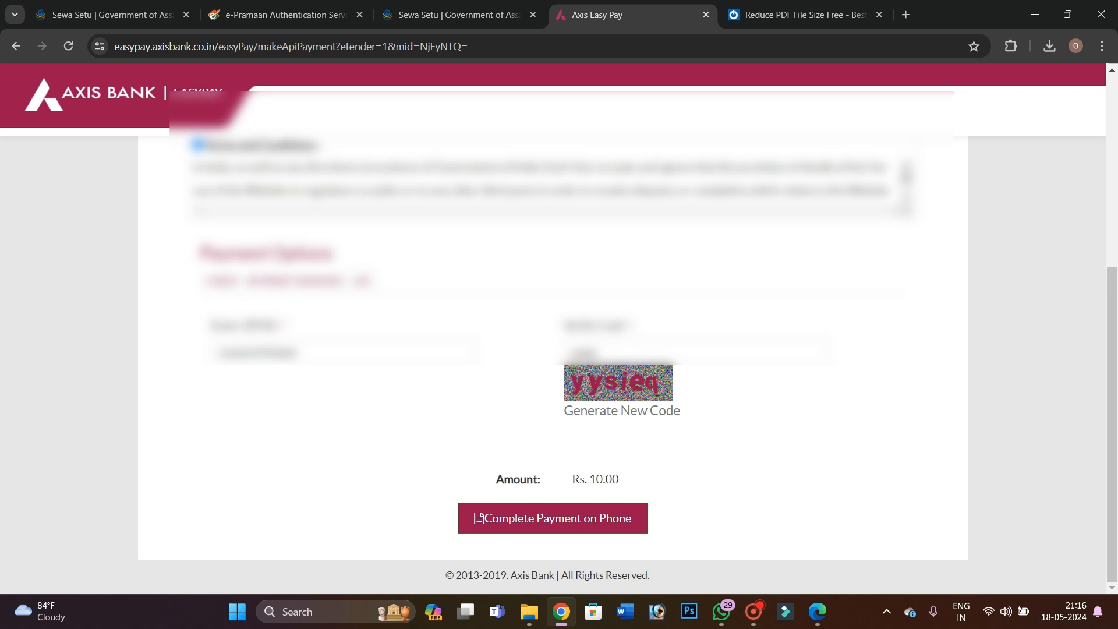
# Send the request to the phone and approve the ₹10 to Government Receipt and Account in PhonePe
pyautogui.click(550, 517)
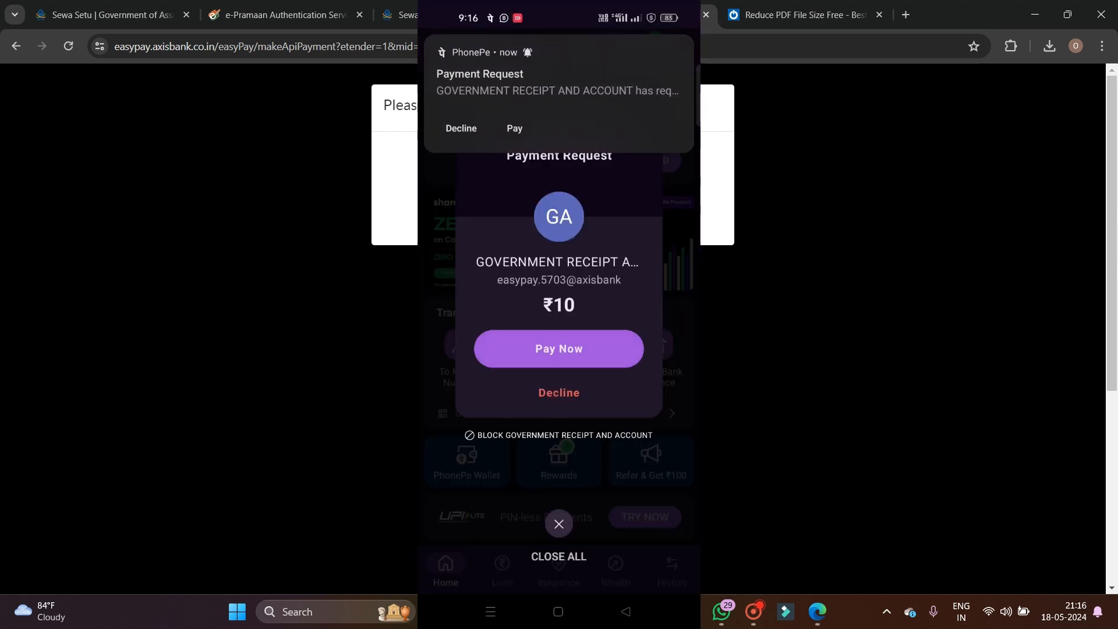
pyautogui.click(558, 348)
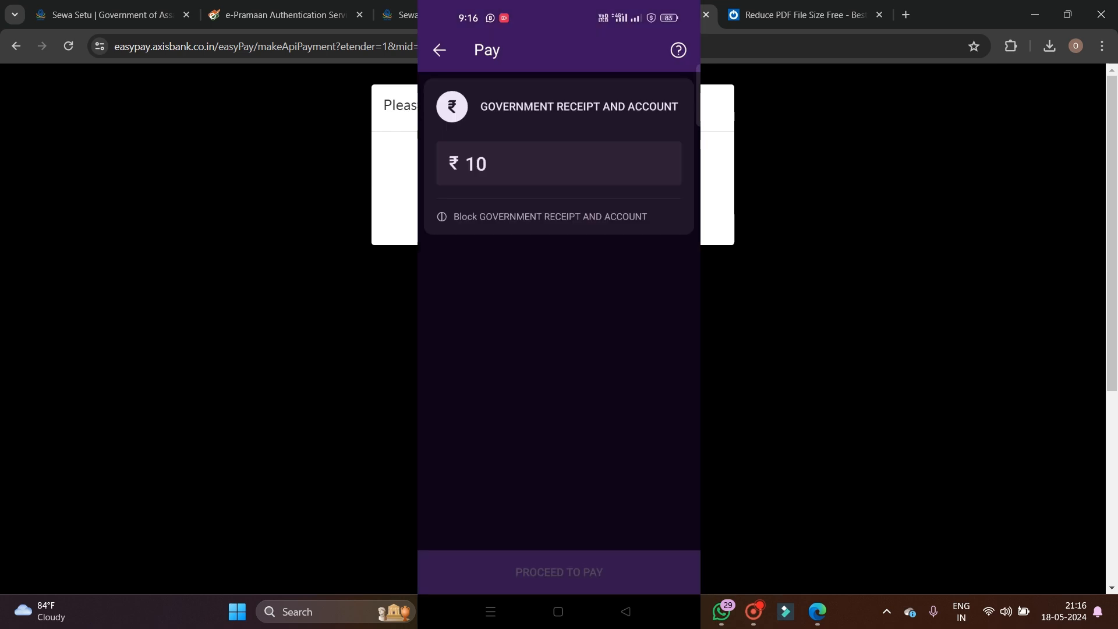
pyautogui.click(559, 563)
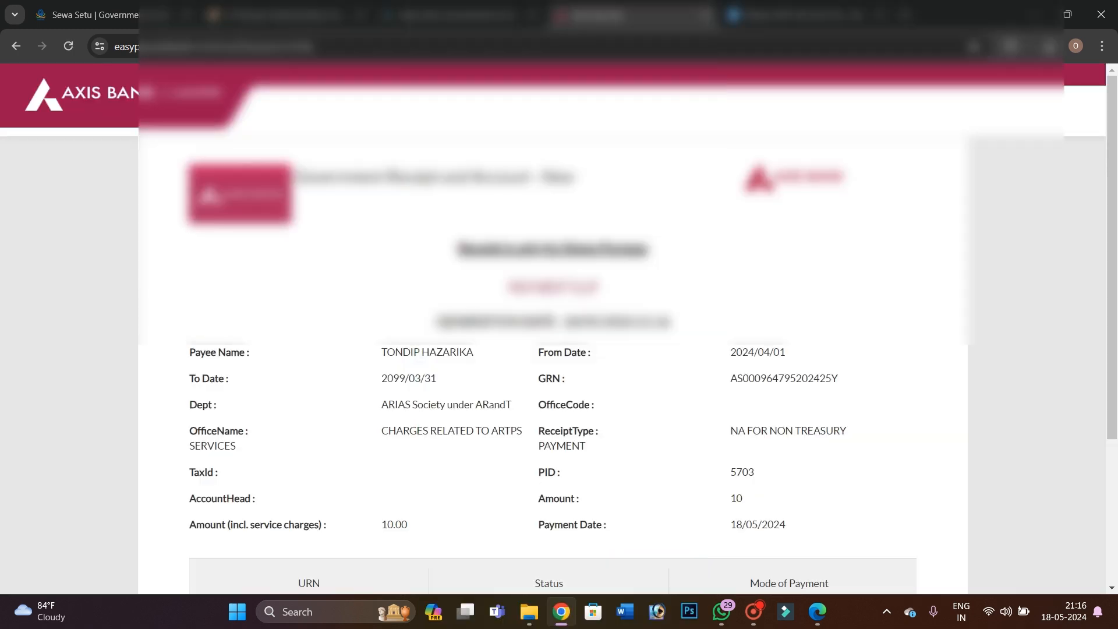
# Scroll the Axis EasyPay receipt to view the URN, Success status and UPI payment mode
pyautogui.scroll(-4, 559, 332)
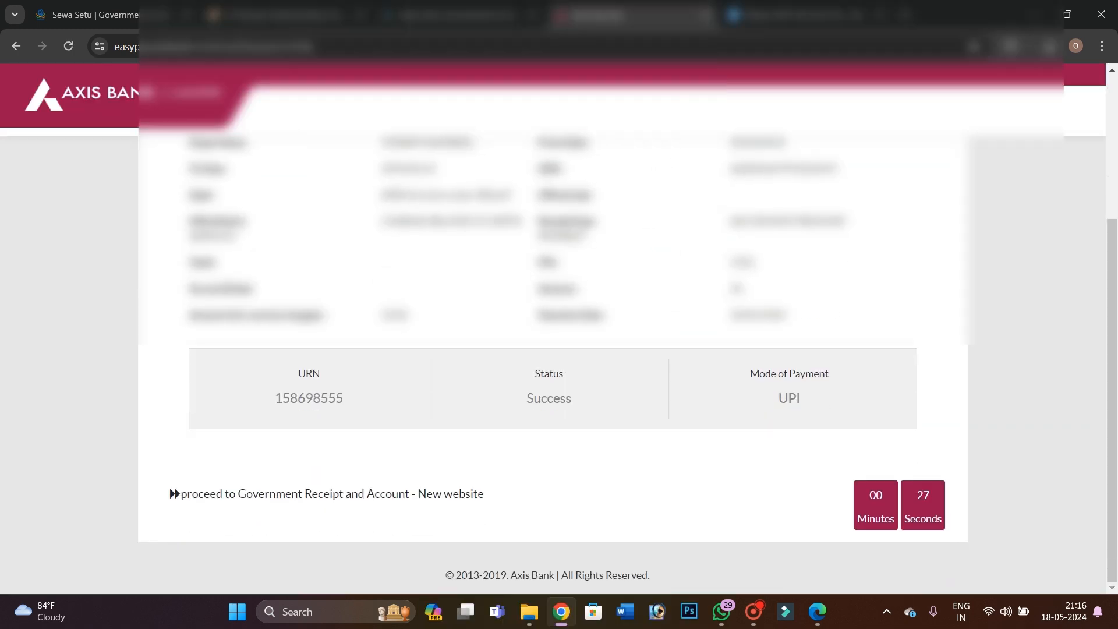